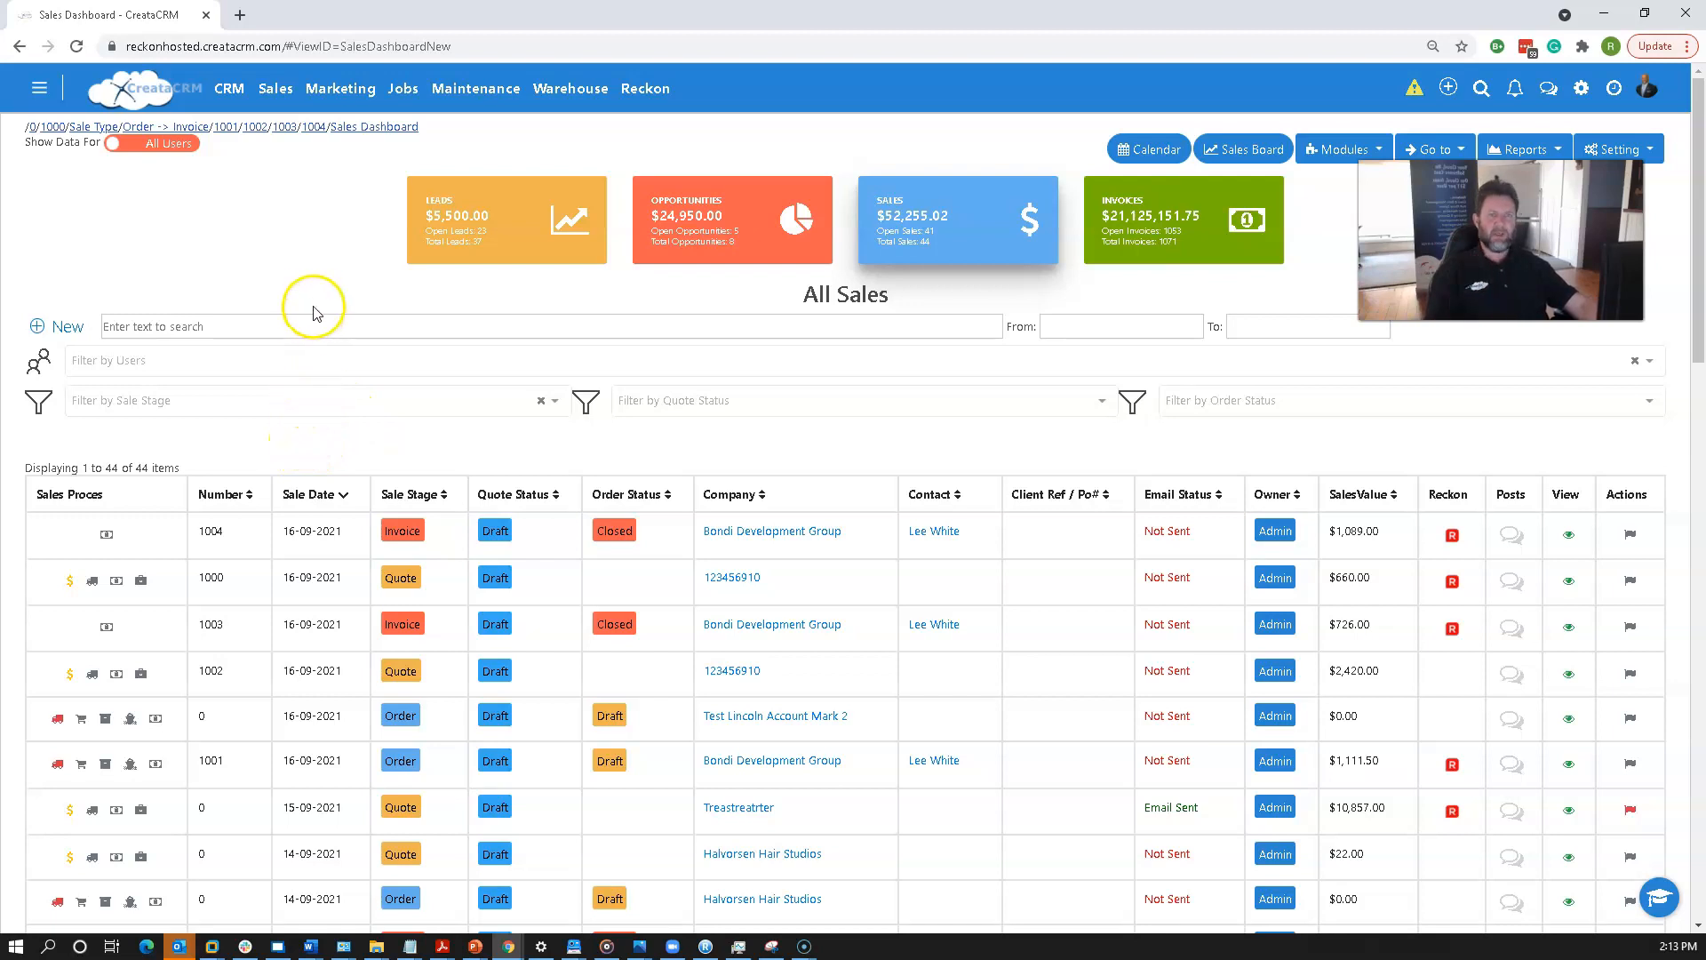
Start a new sale using the Quote -> Order -> Invoice sale type.
left_click(278, 93)
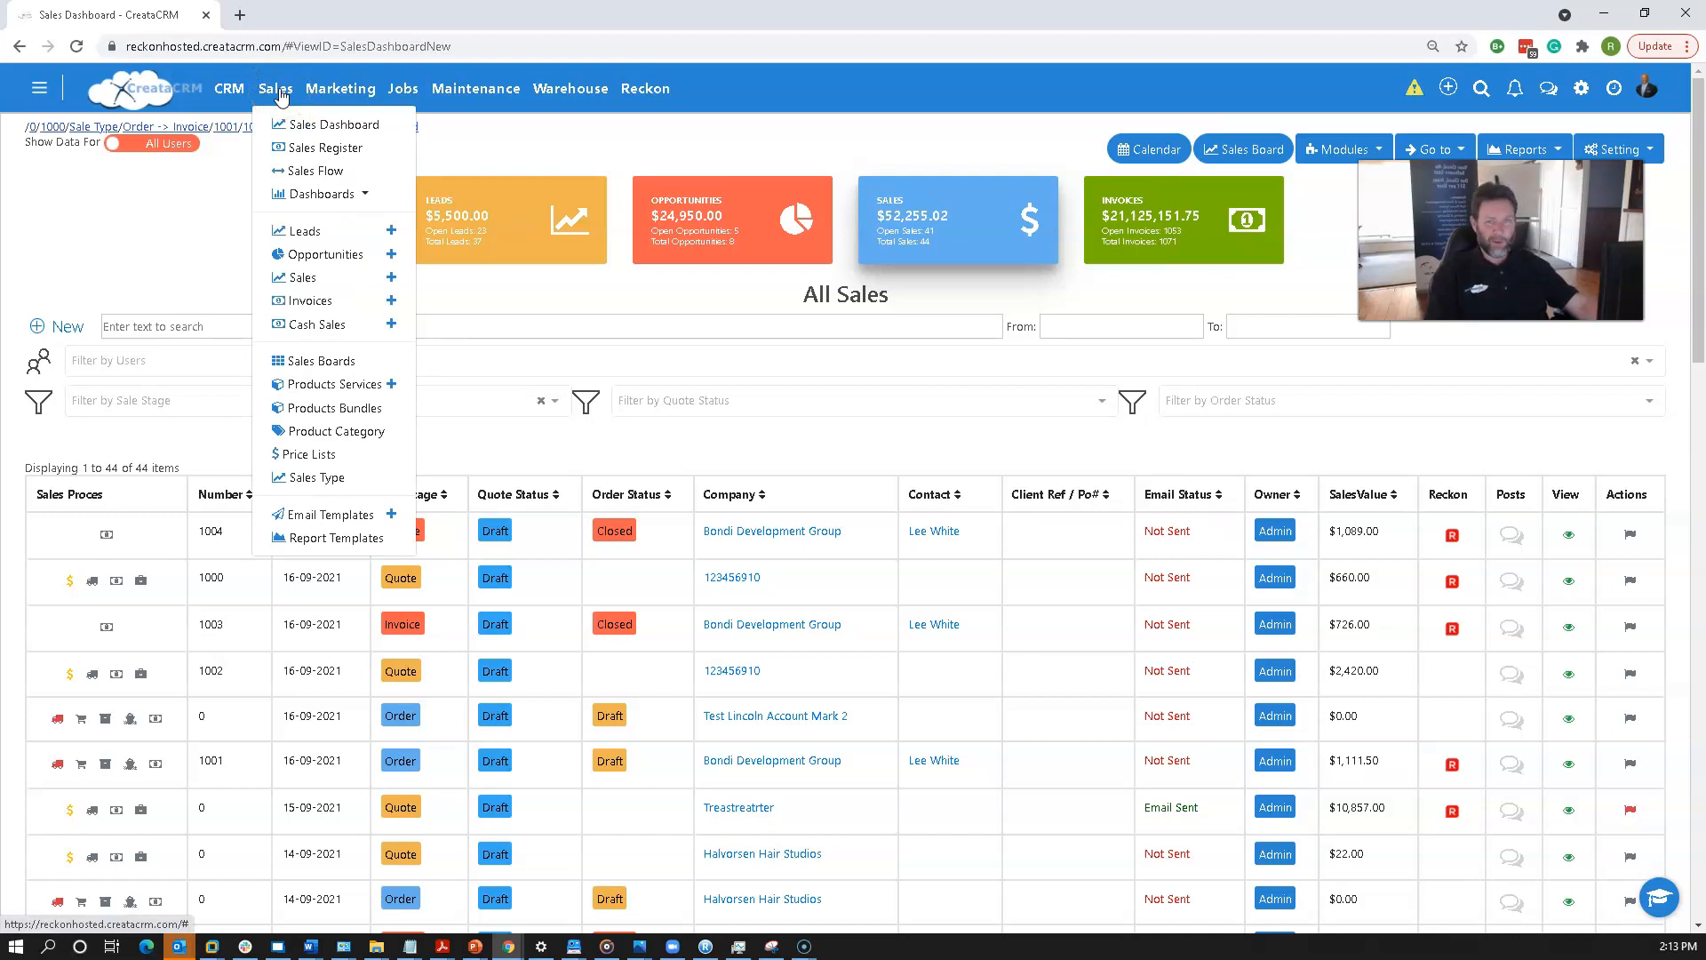
left_click(392, 278)
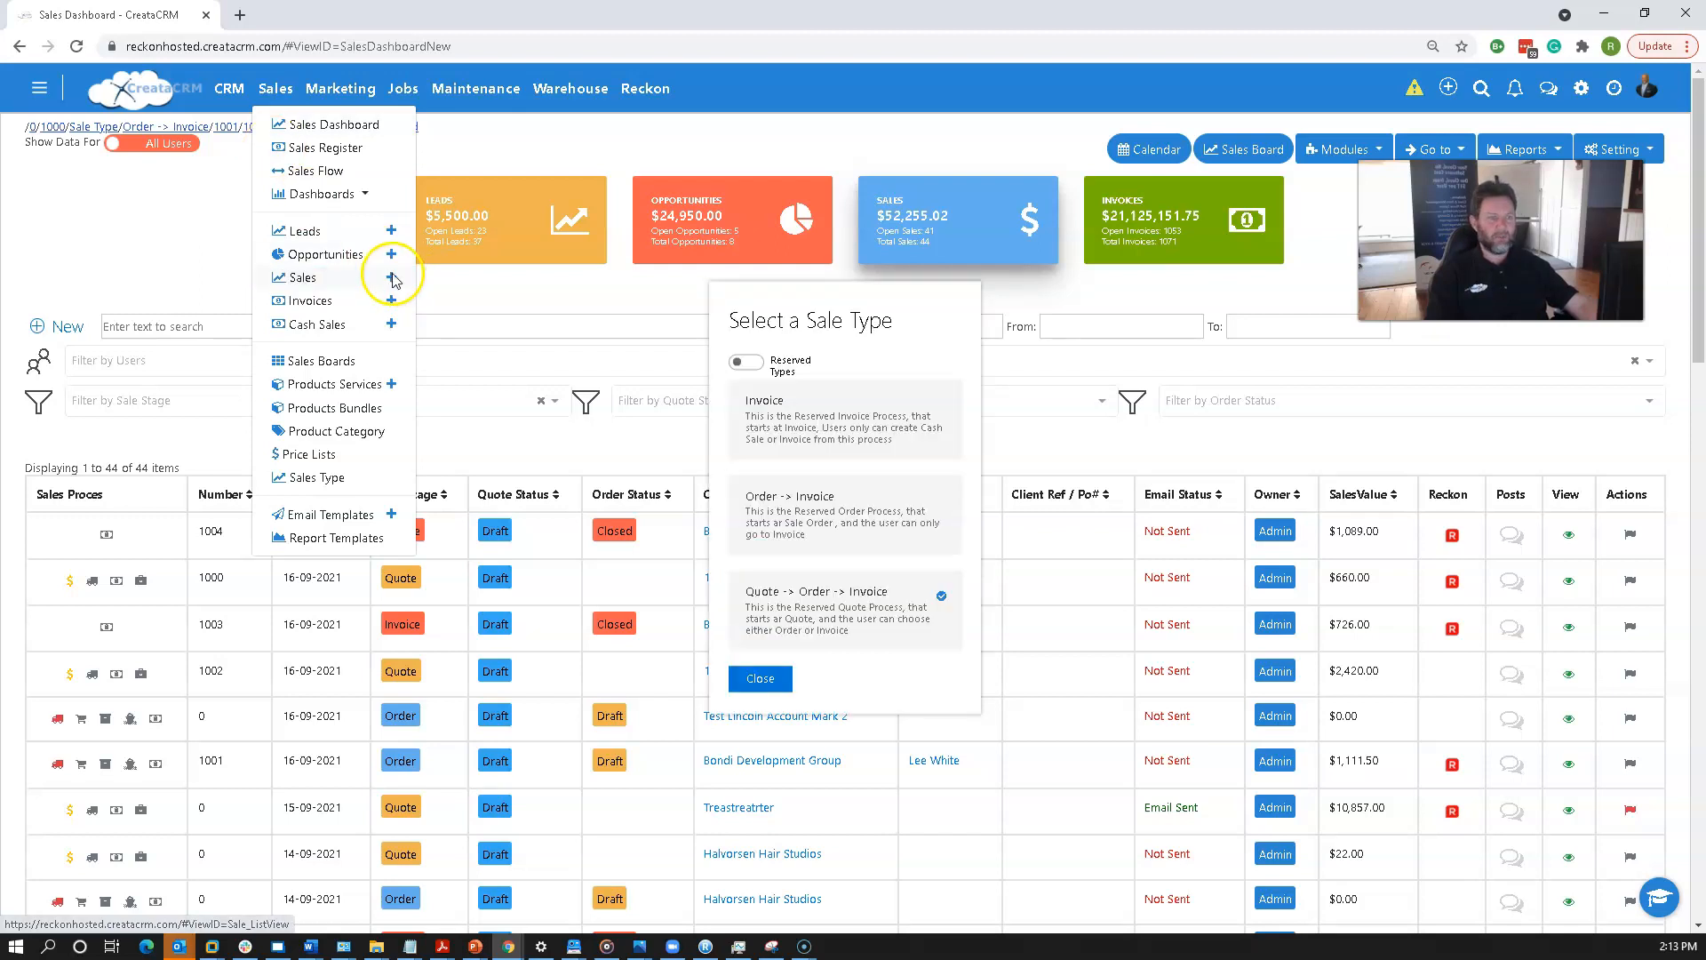
left_click(809, 593)
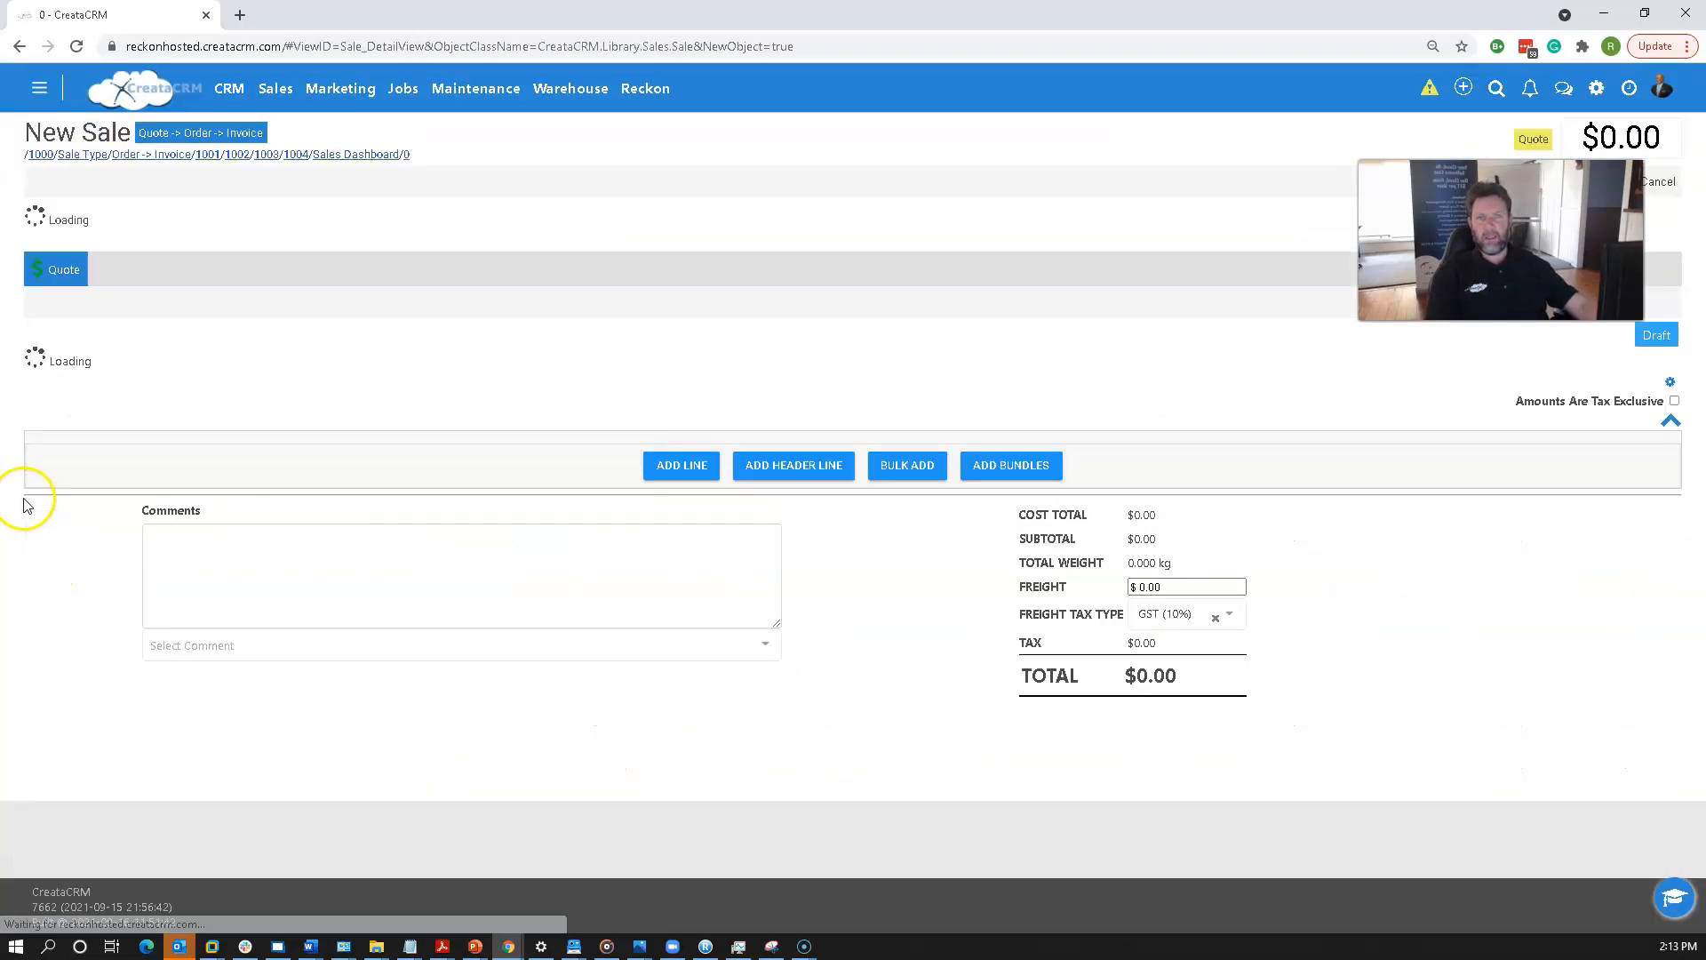
Browse the product list and pick Belt Cleaning Tips for the first line.
left_click(697, 653)
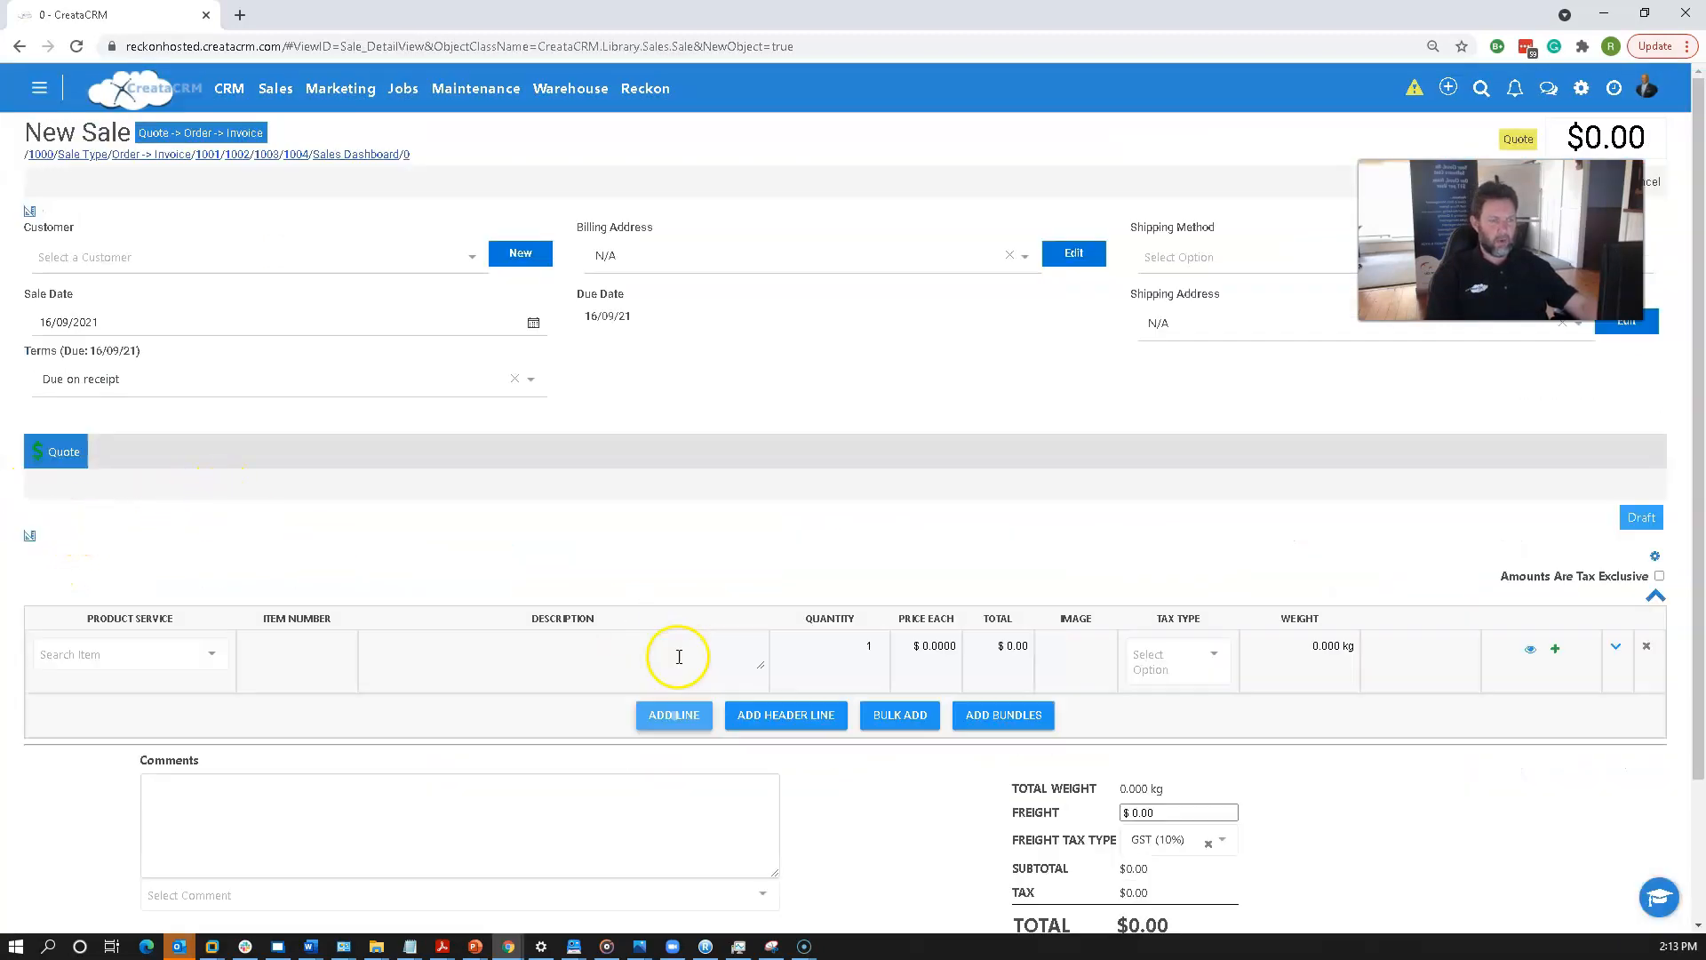
left_click(133, 657)
scroll(163, 628, "down", 5)
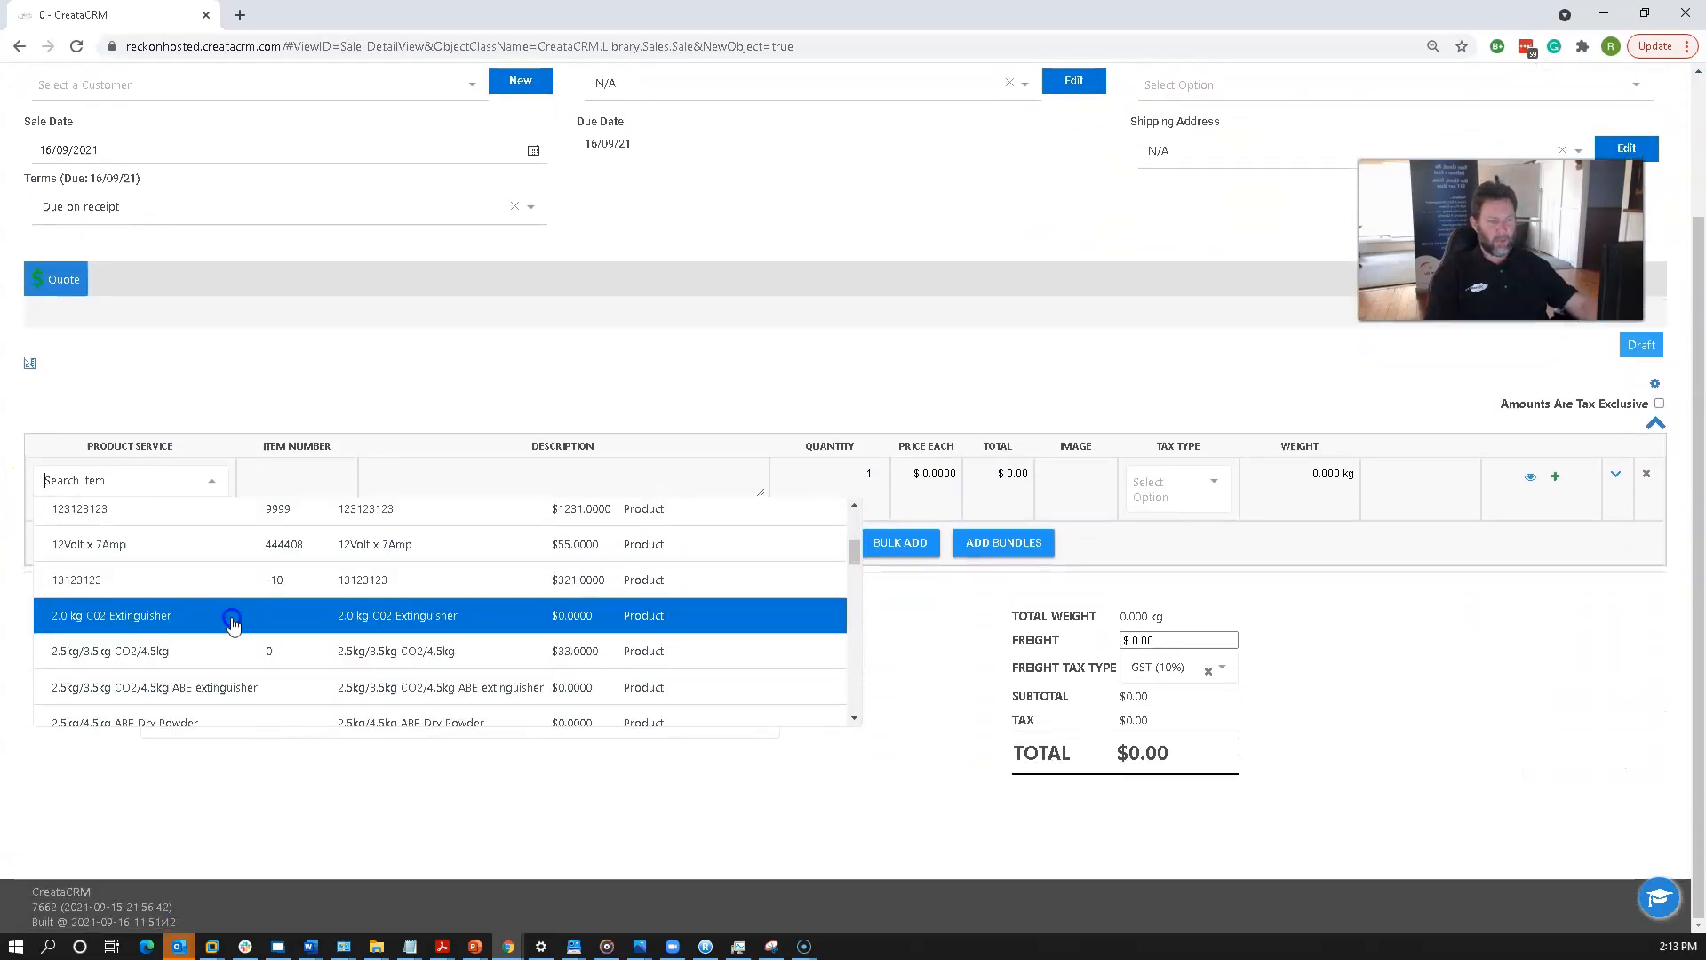
scroll(236, 616, "up", 5)
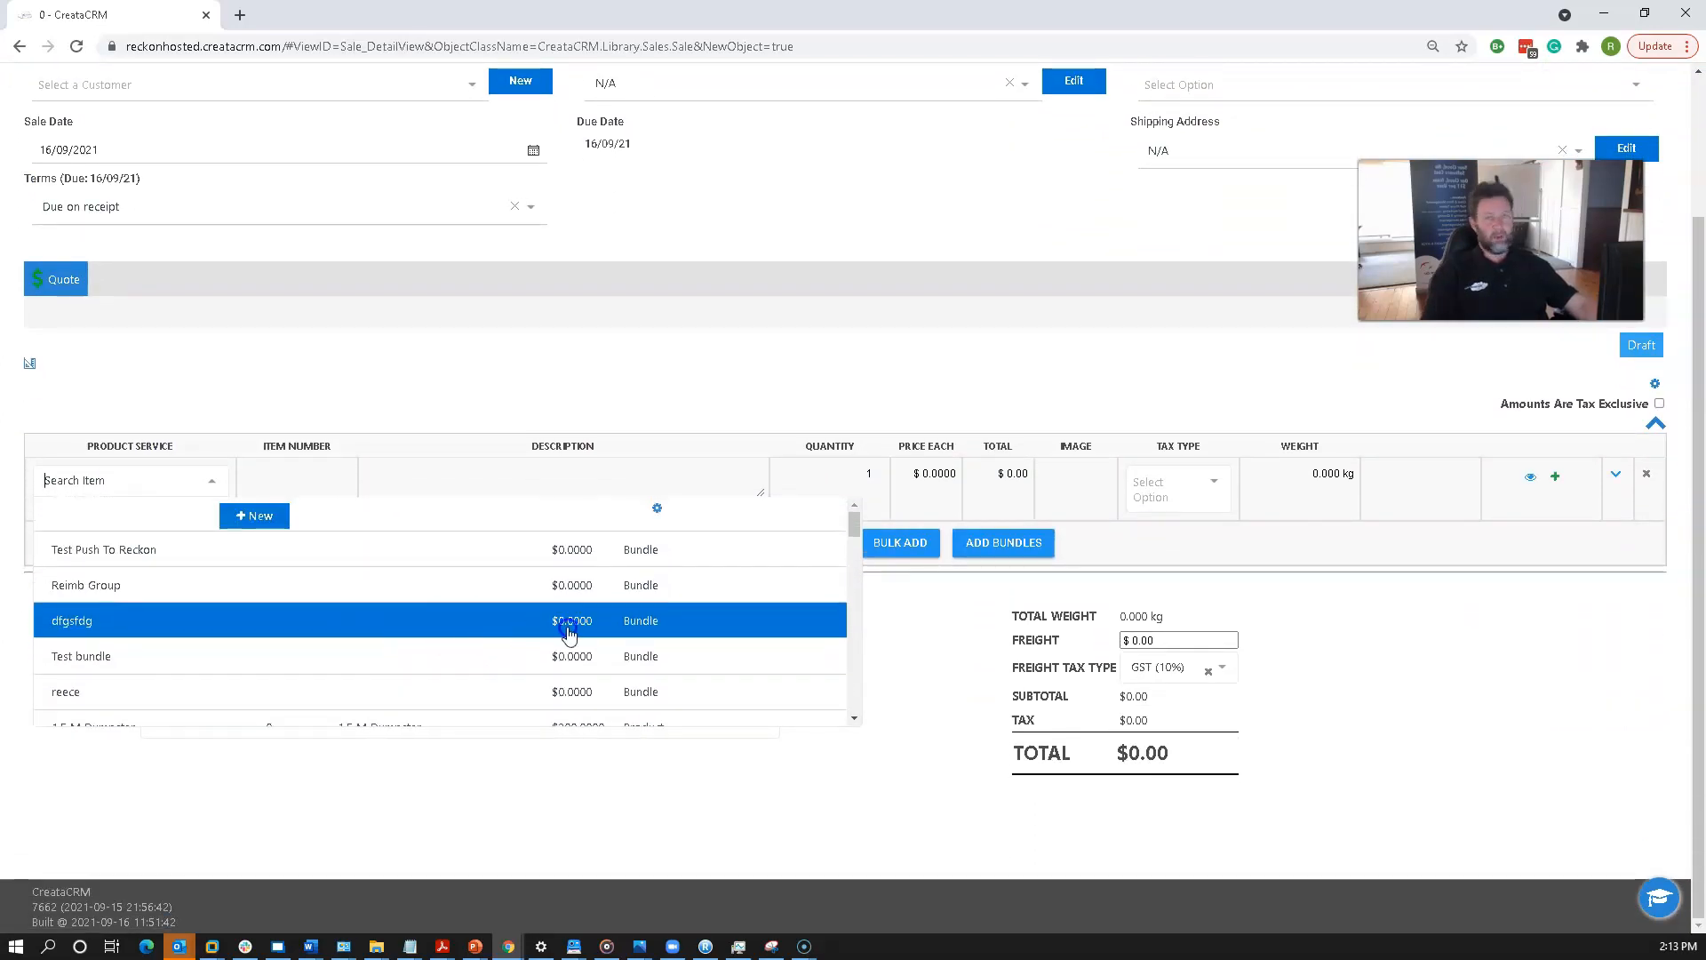
scroll(568, 632, "down", 15)
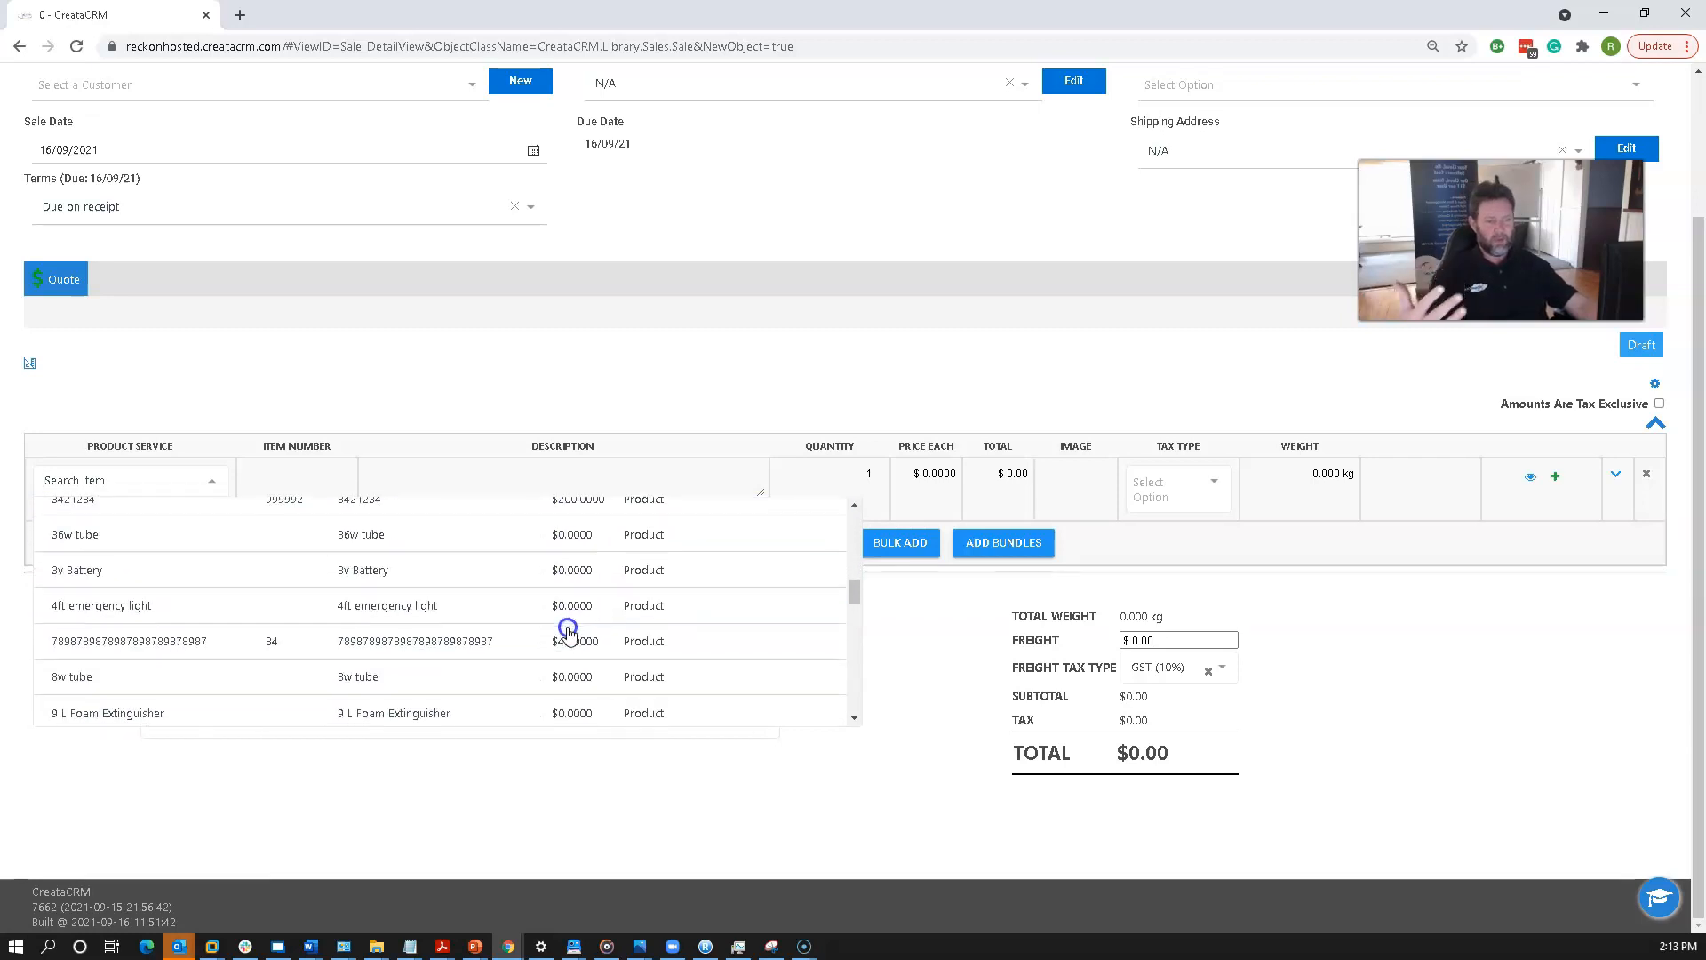
scroll(569, 633, "down", 3)
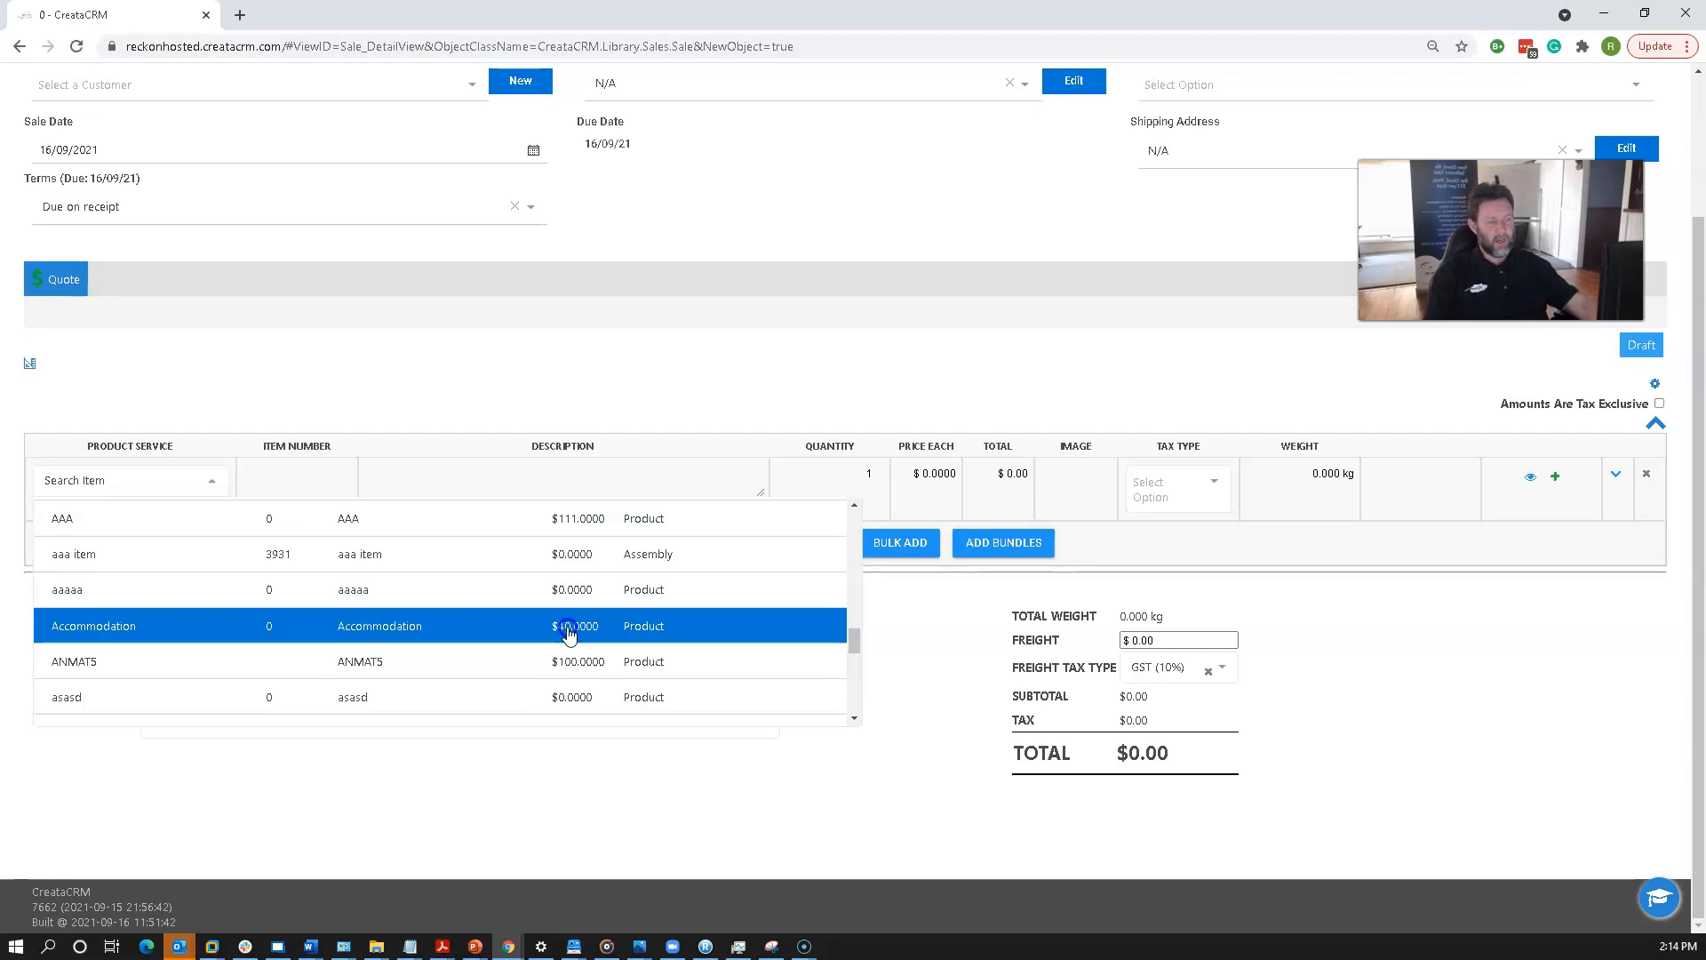
scroll(569, 634, "down", 5)
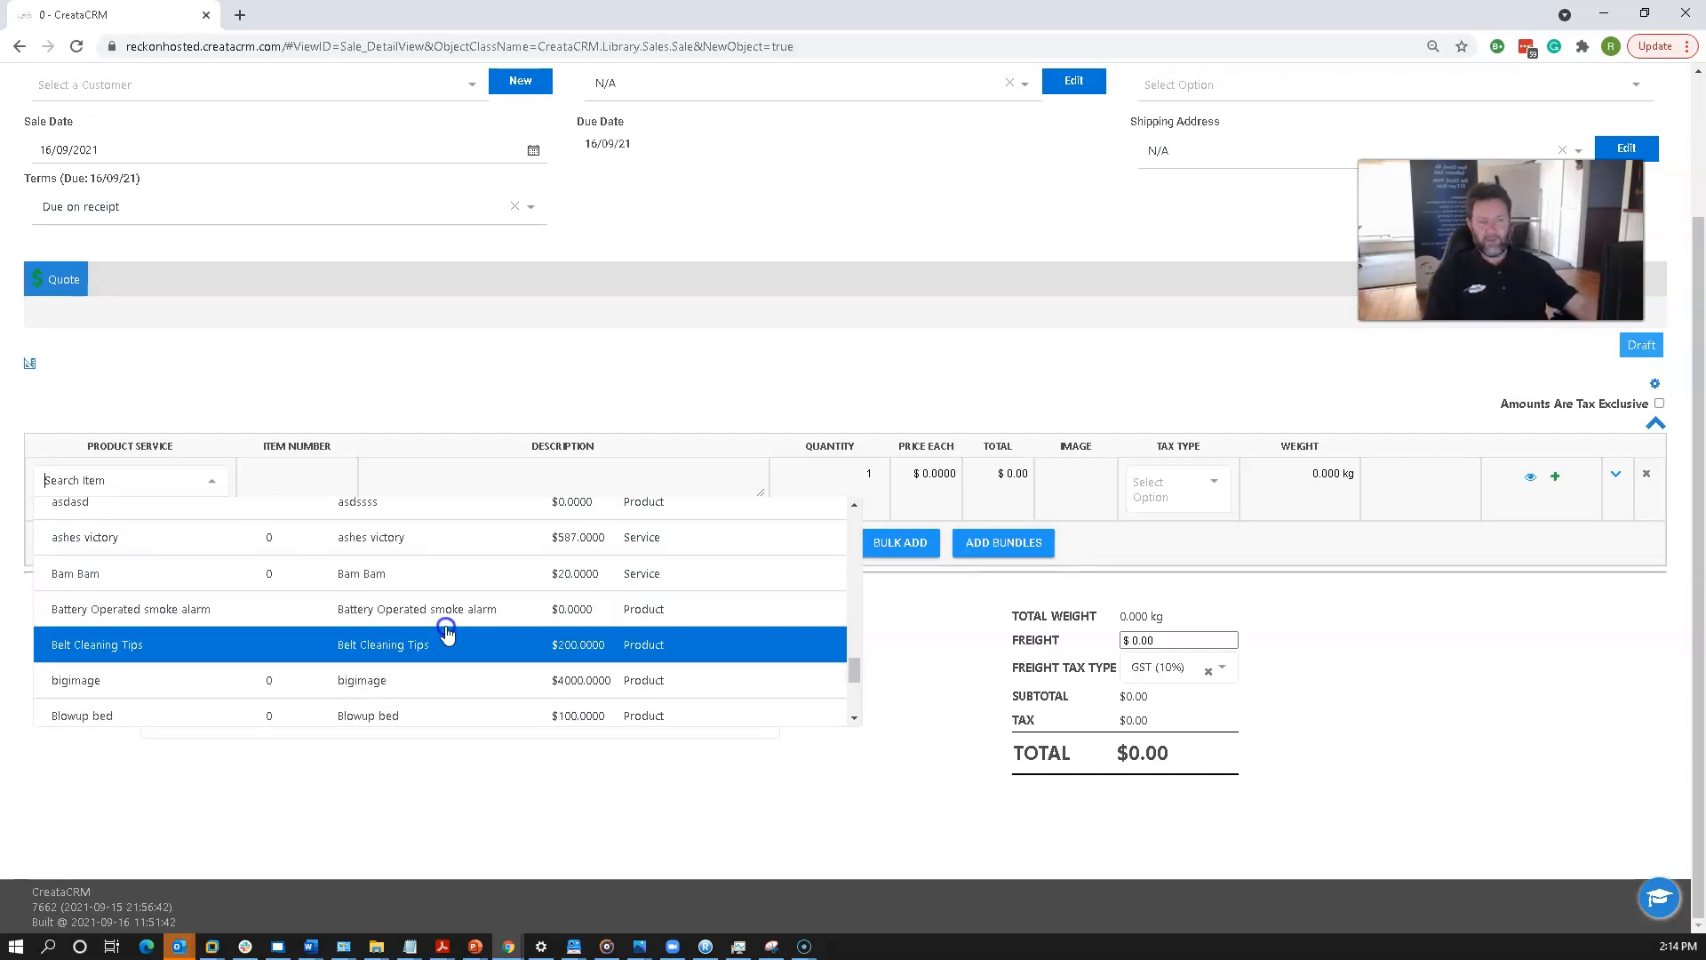
left_click(449, 633)
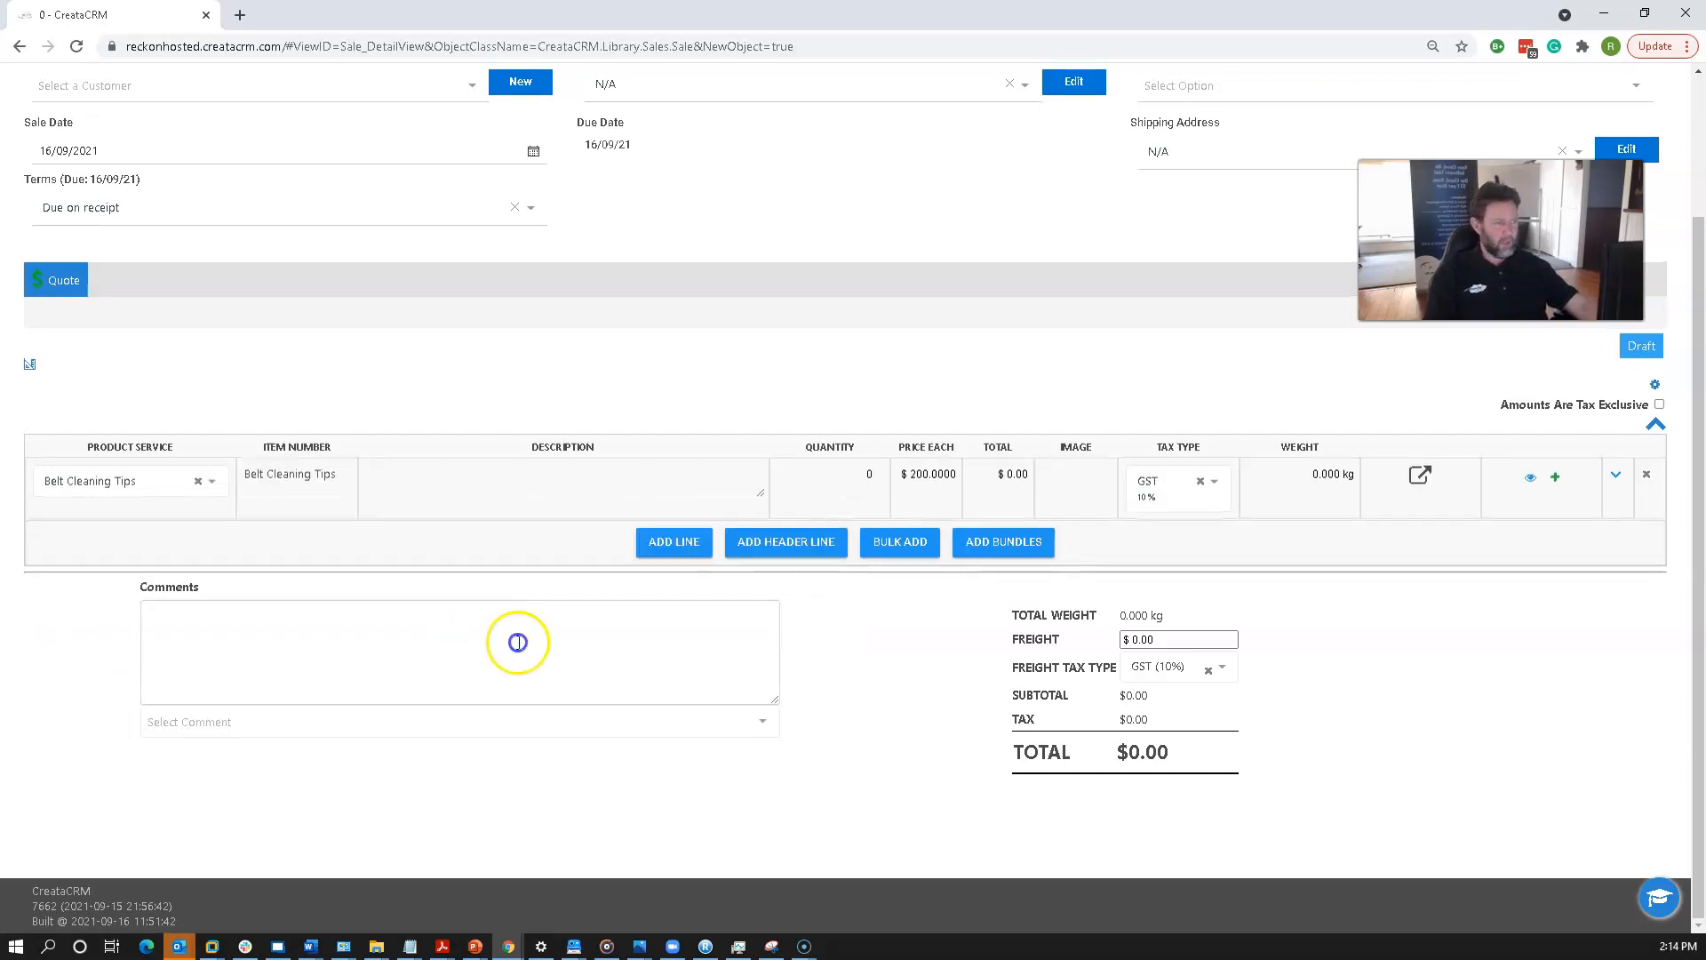
Replace the line's product with WW600x300 and set its quantity to 3.
left_click(134, 477)
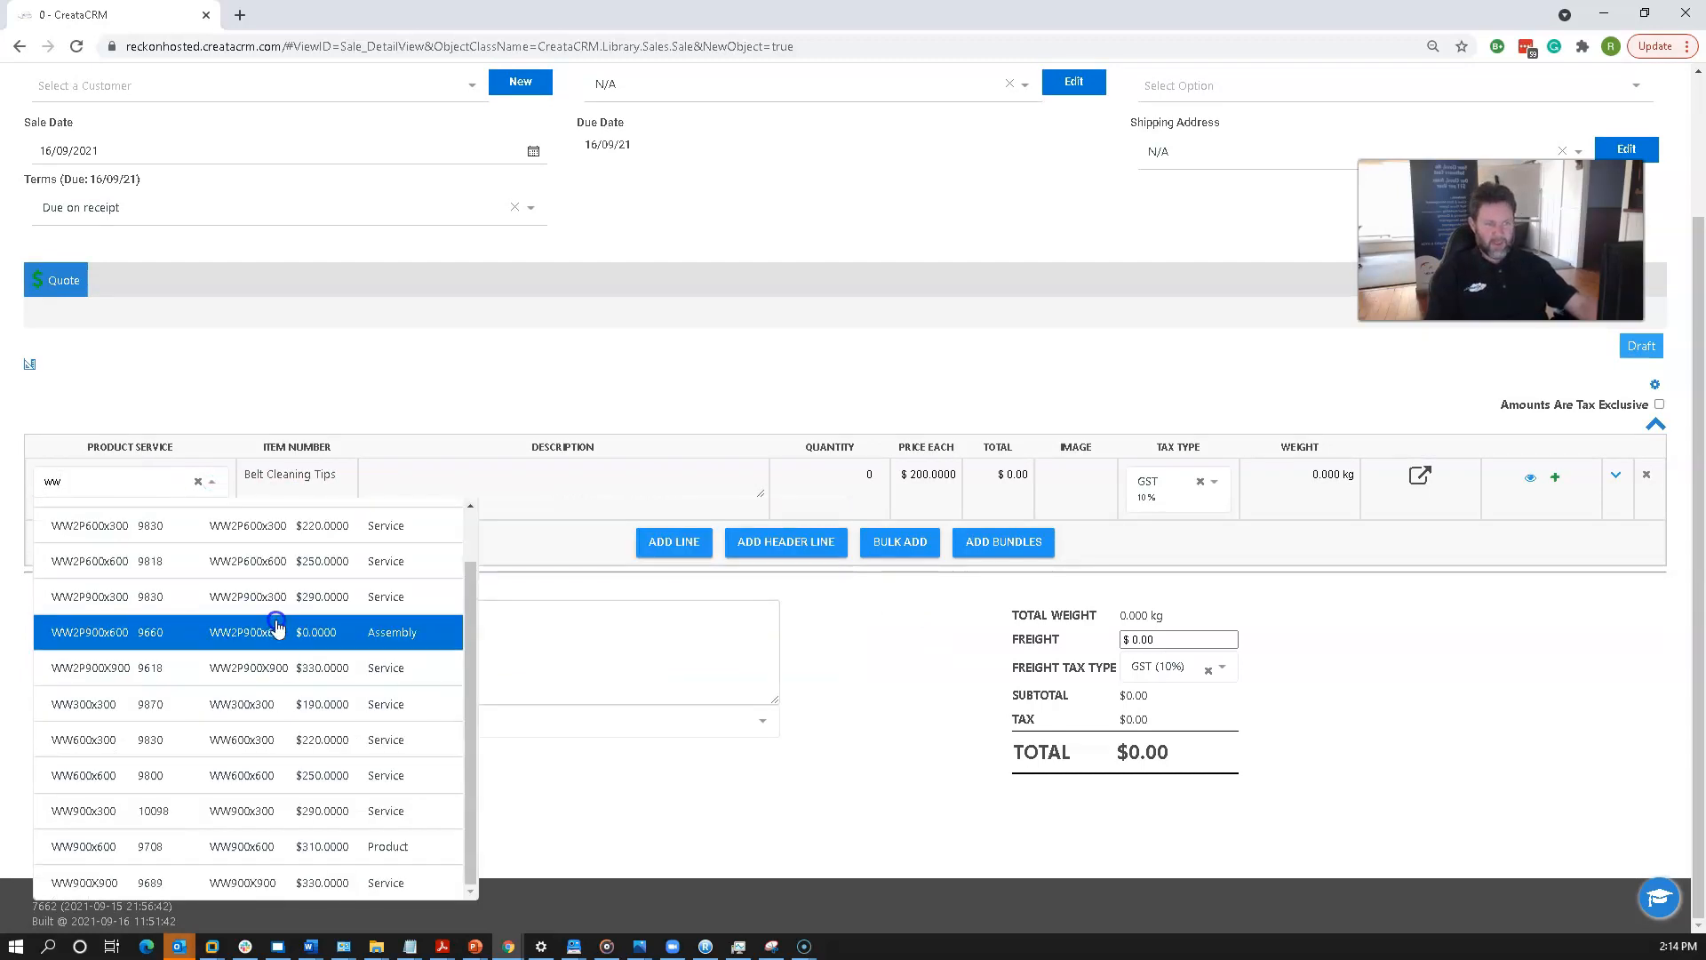
left_click(316, 749)
left_click(819, 487)
type("3")
left_click(889, 692)
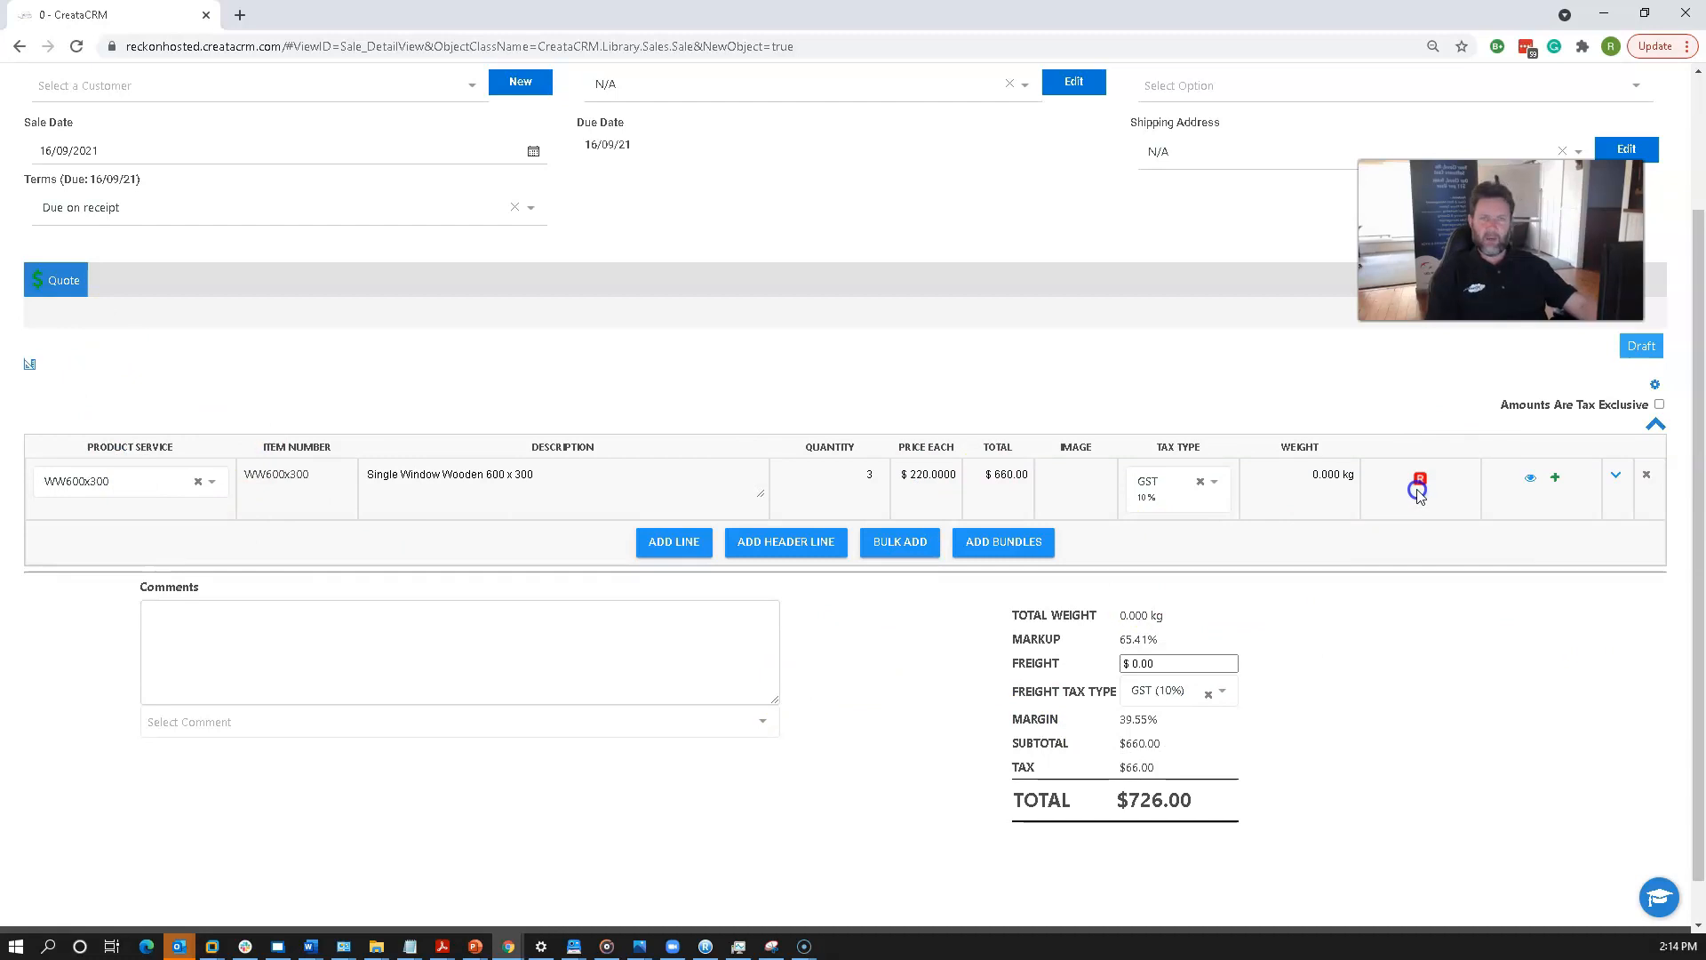
Set the customer to Bondi Development Group and save the quote.
scroll(310, 702, "up", 2)
left_click(162, 265)
type("b")
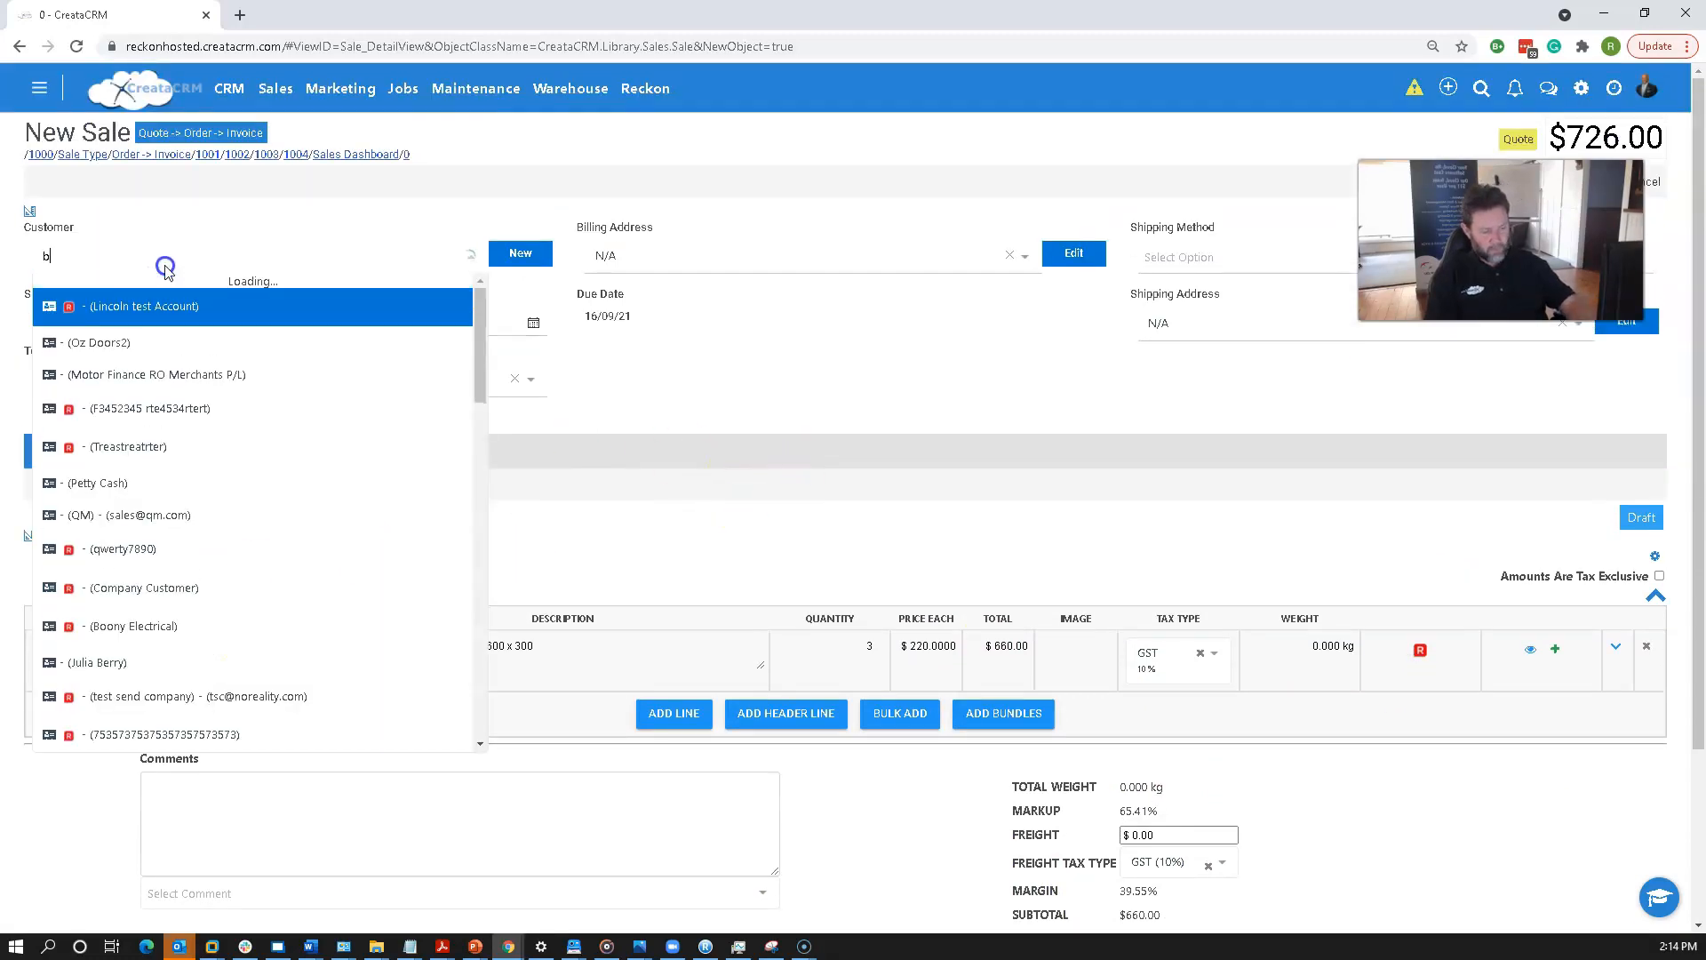
type("ondi")
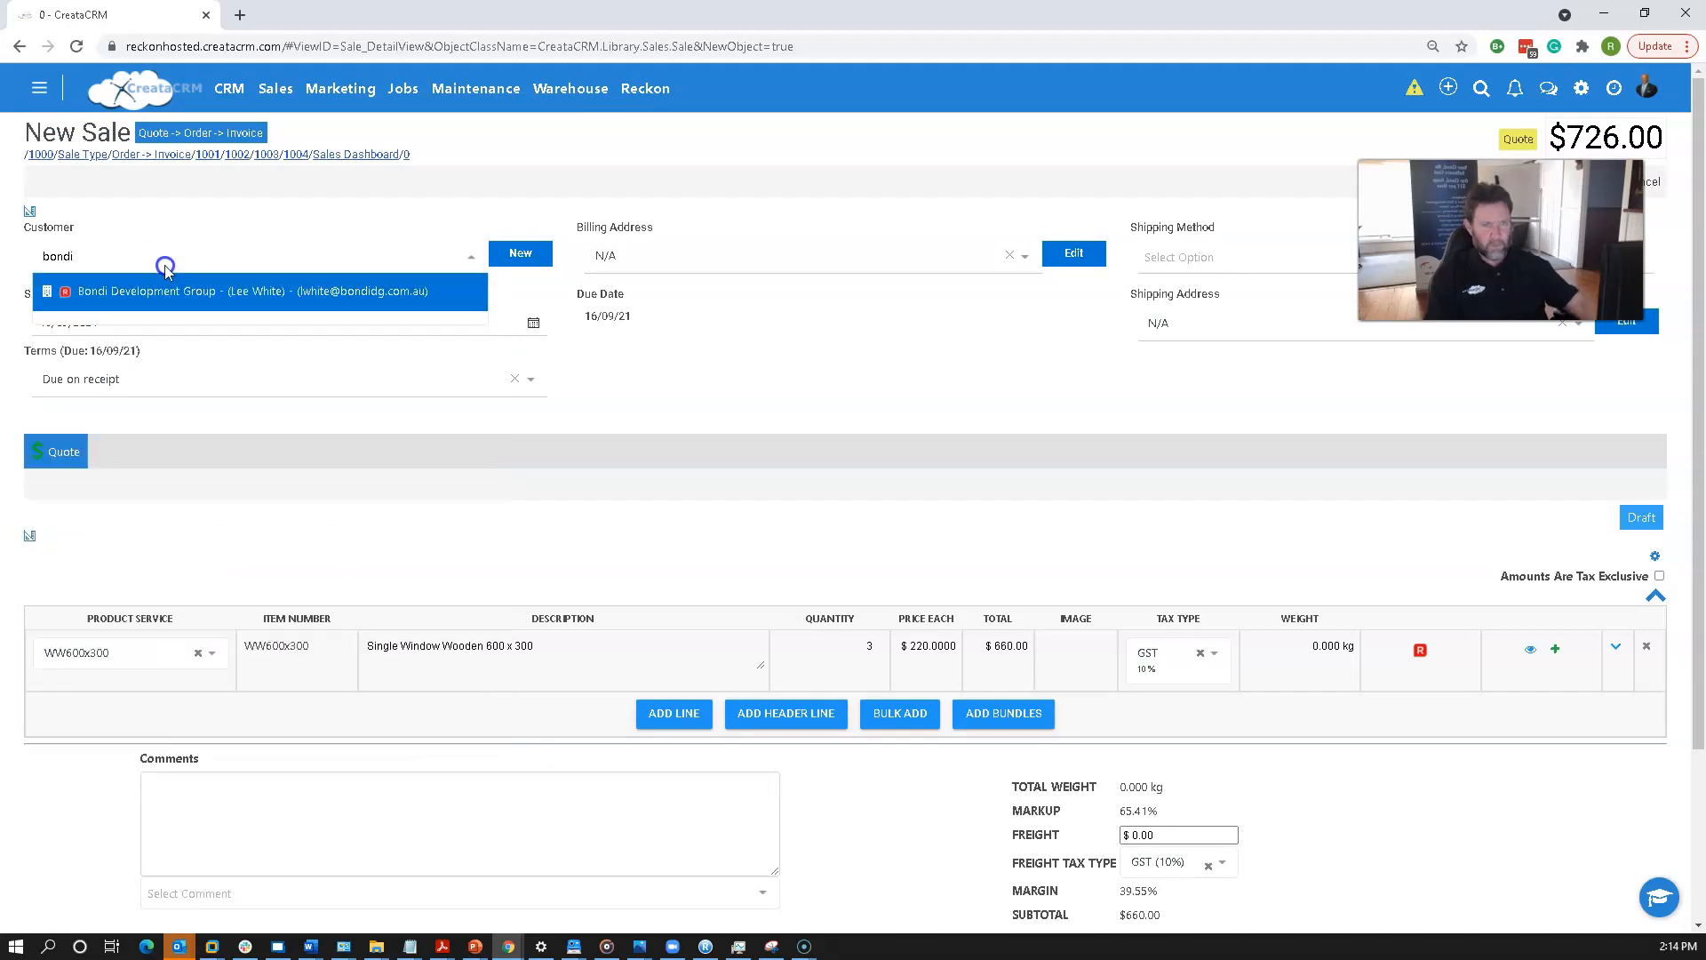
left_click(236, 288)
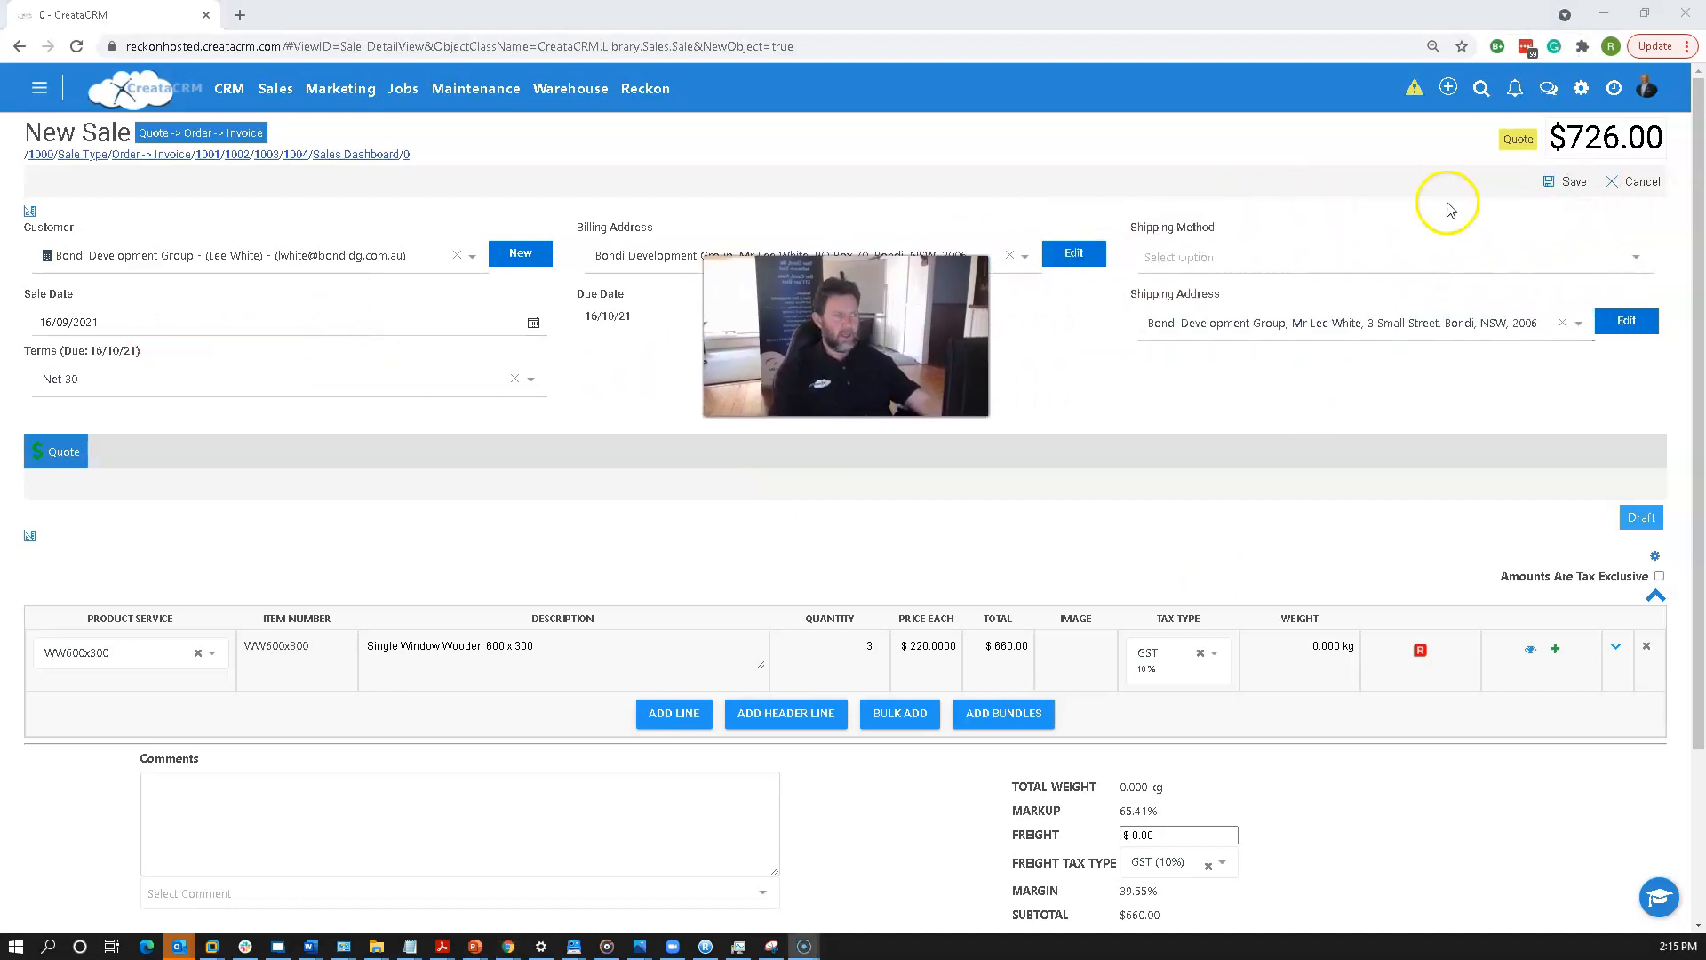
left_click(1565, 181)
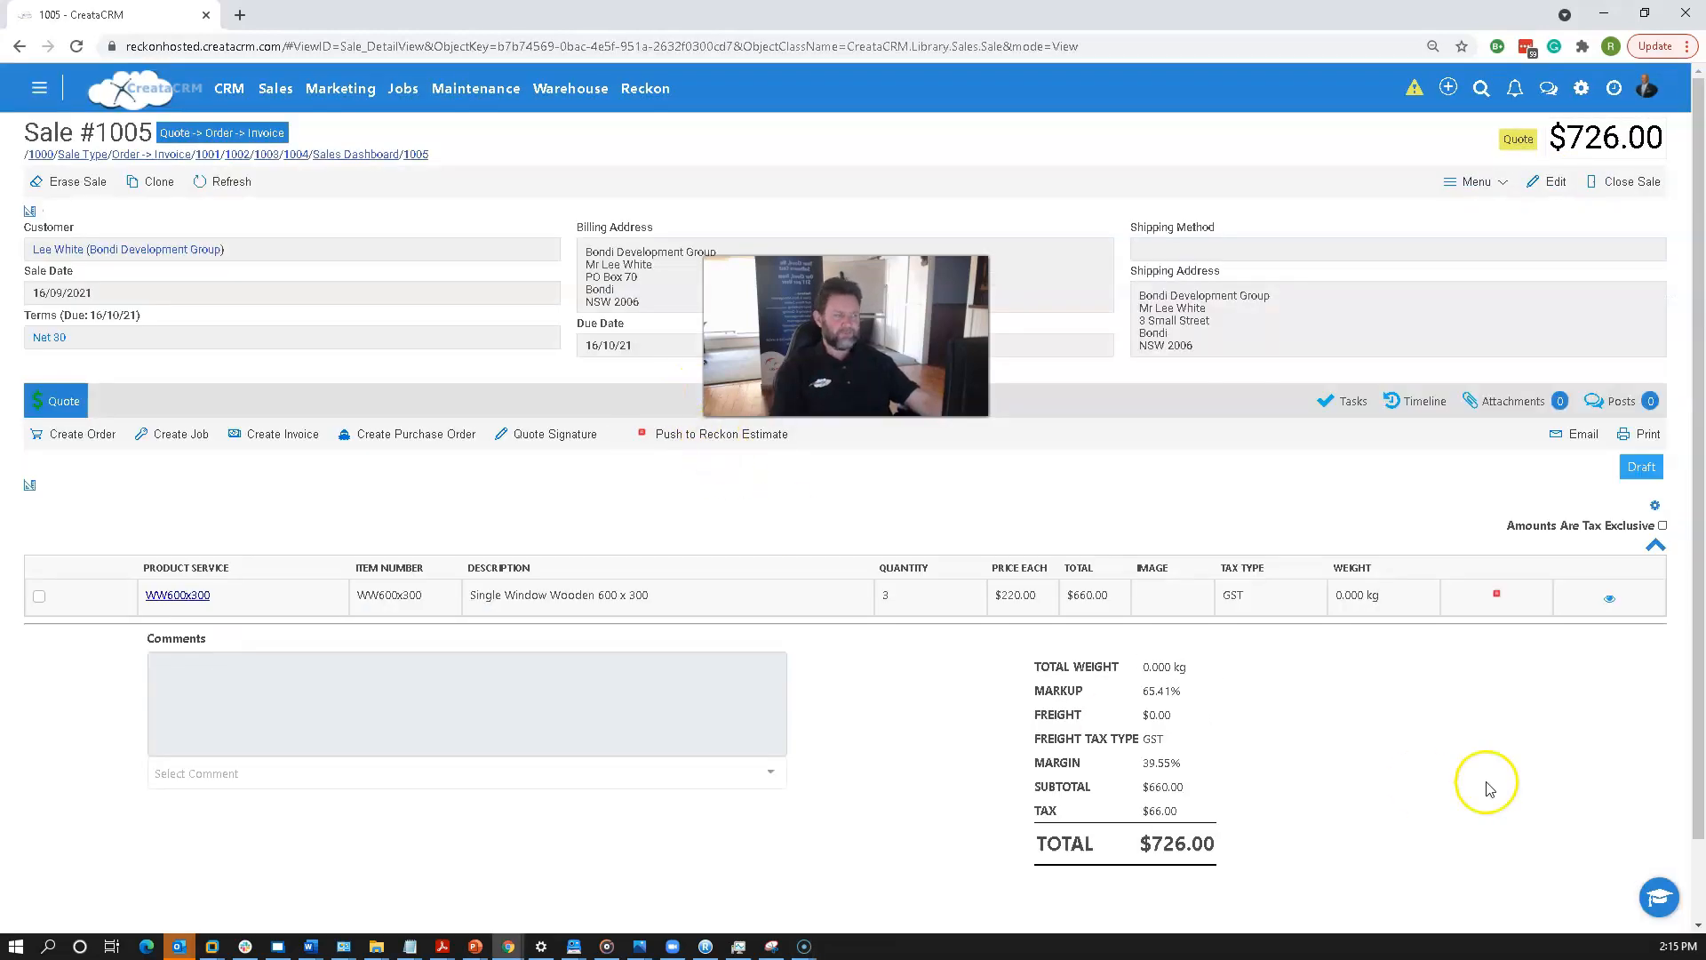
Change the quote status from Draft to Current and save the status change.
left_click(1641, 468)
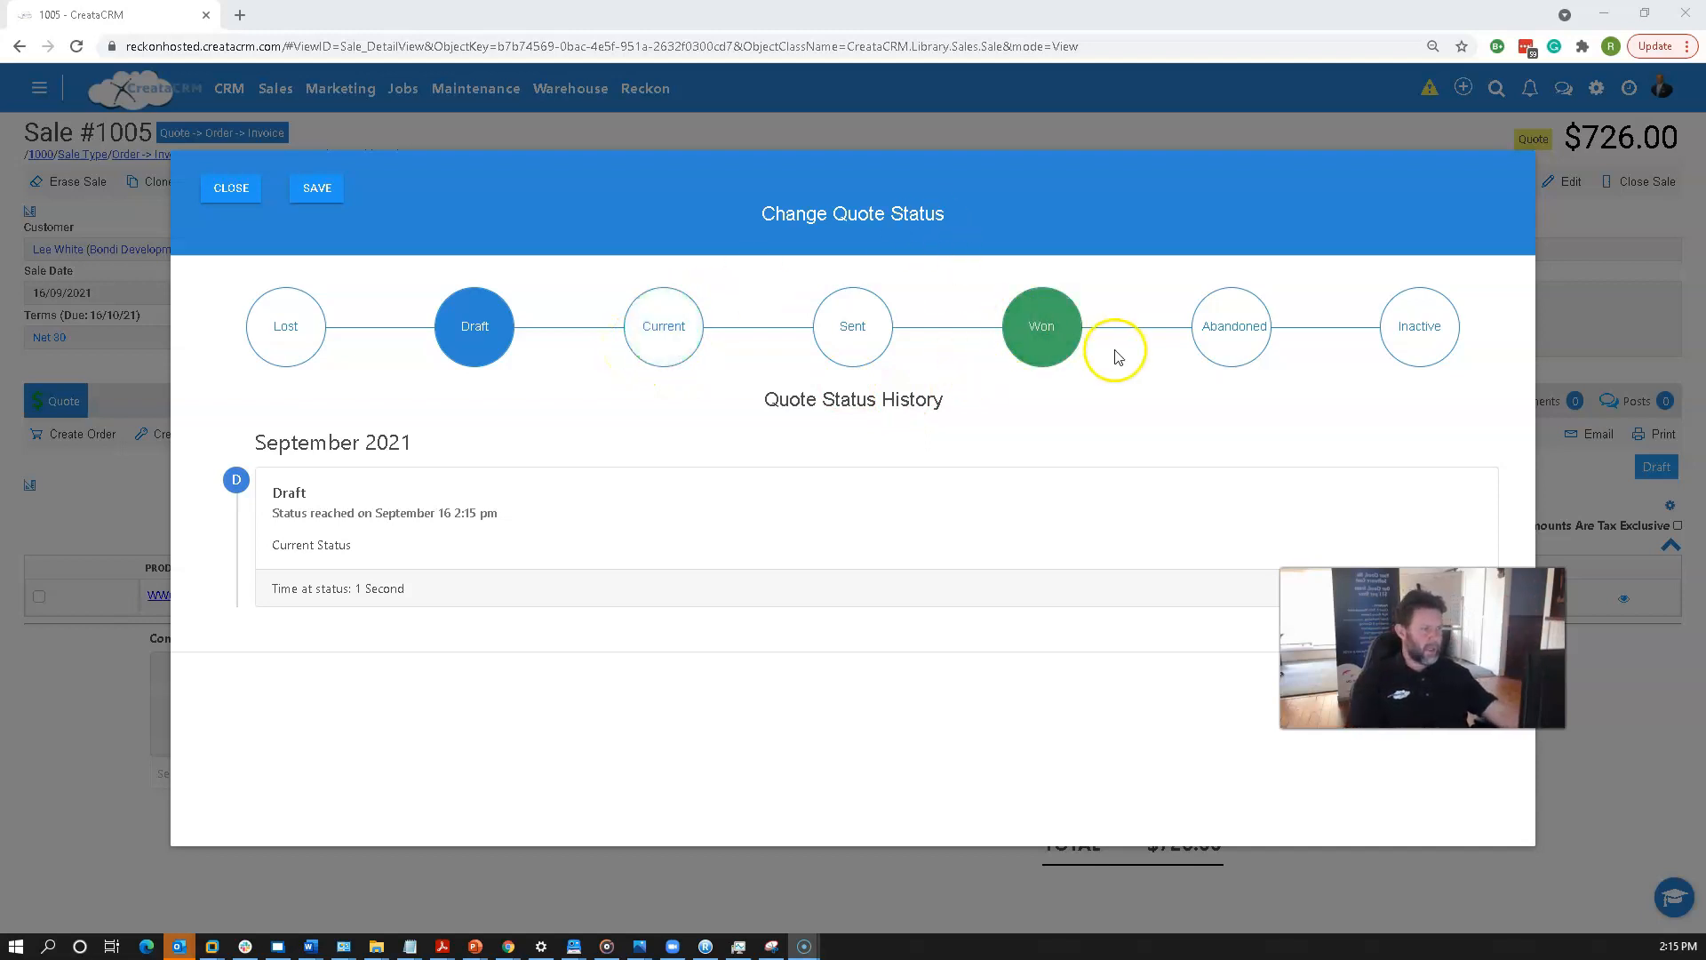
left_click(680, 345)
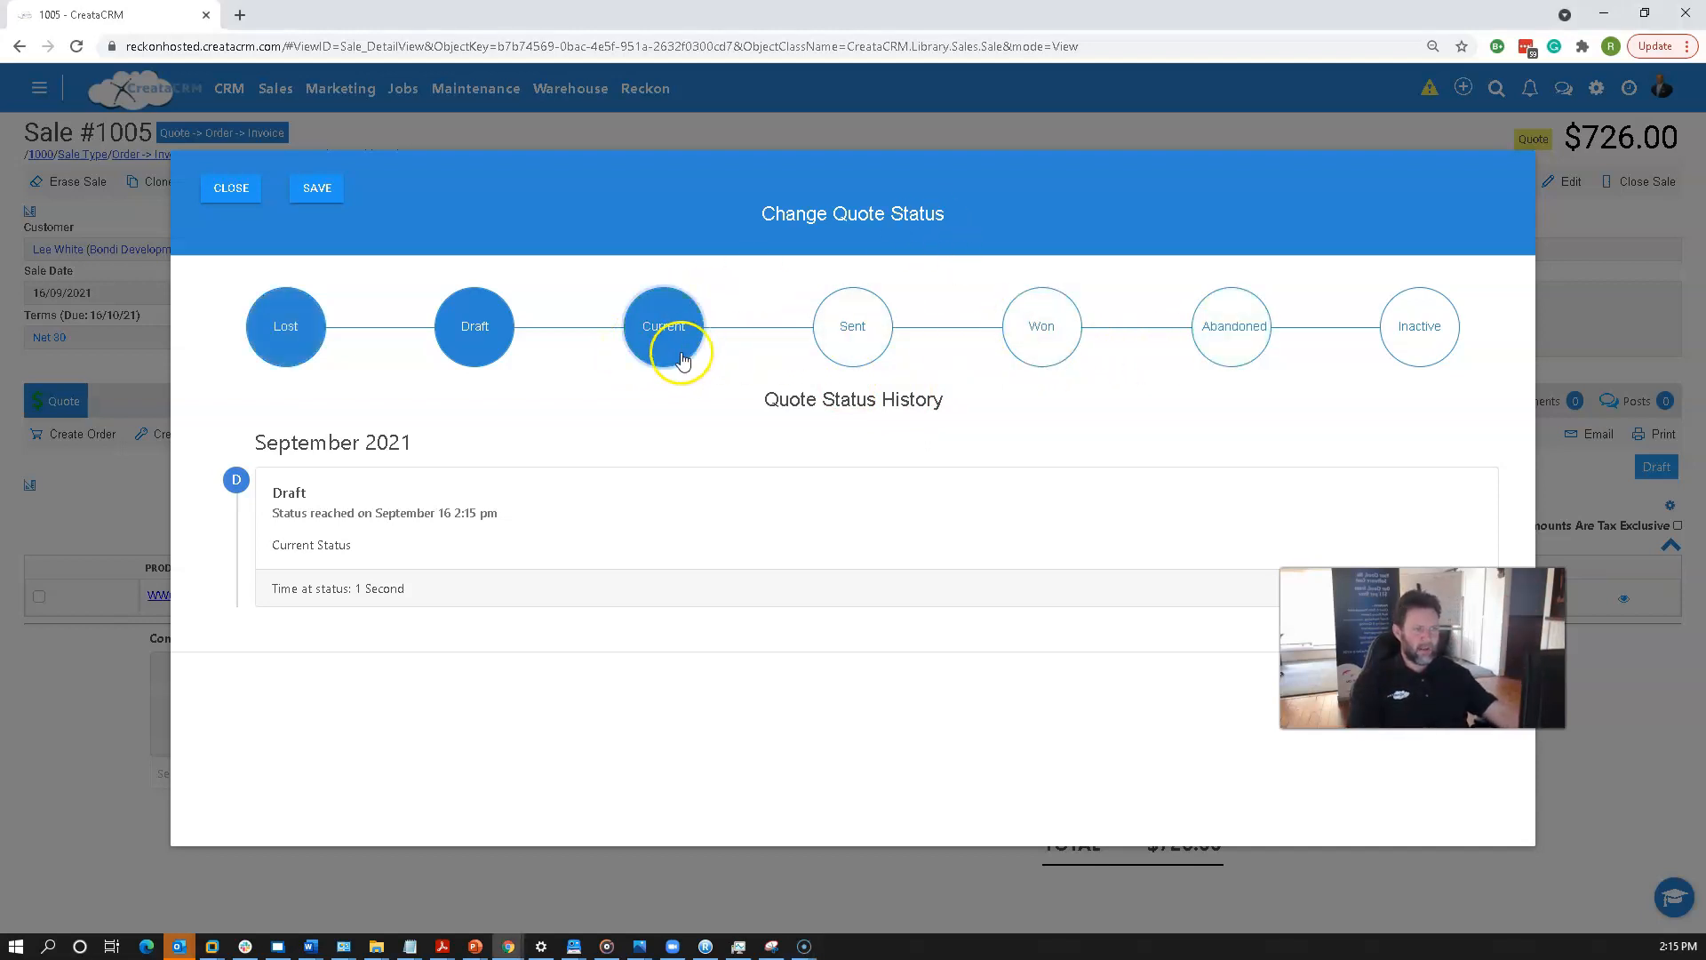
left_click(318, 191)
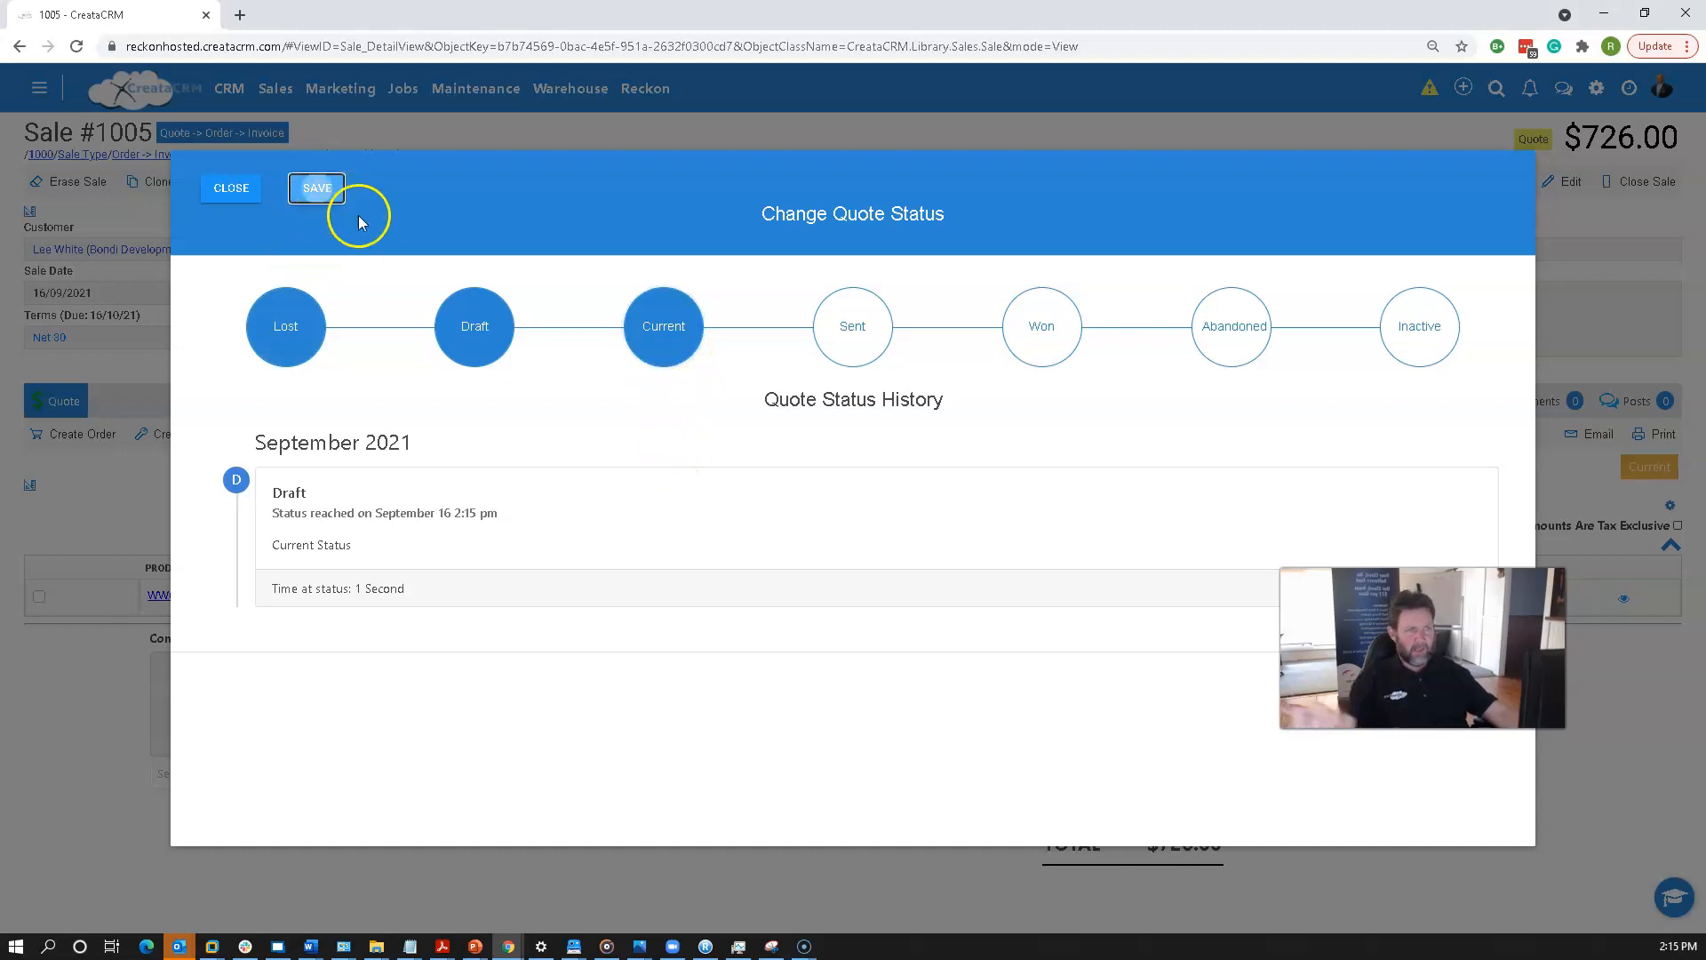
left_click(224, 186)
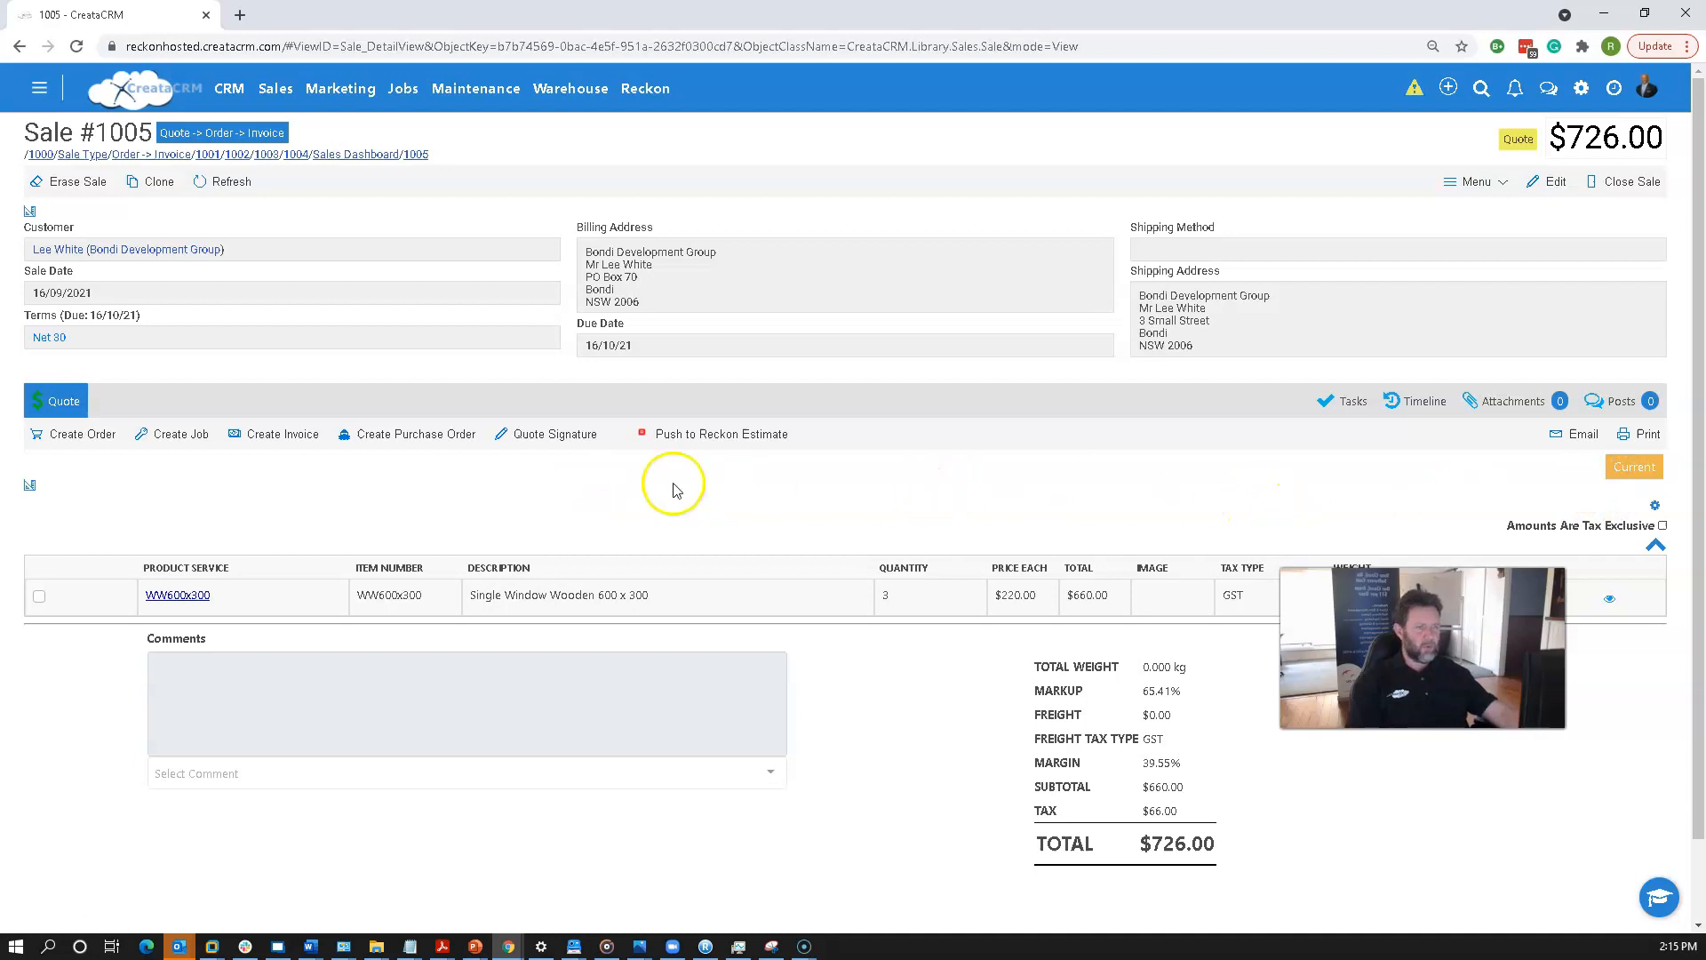
View the quote's activity timeline and return to the quote details.
left_click(1420, 401)
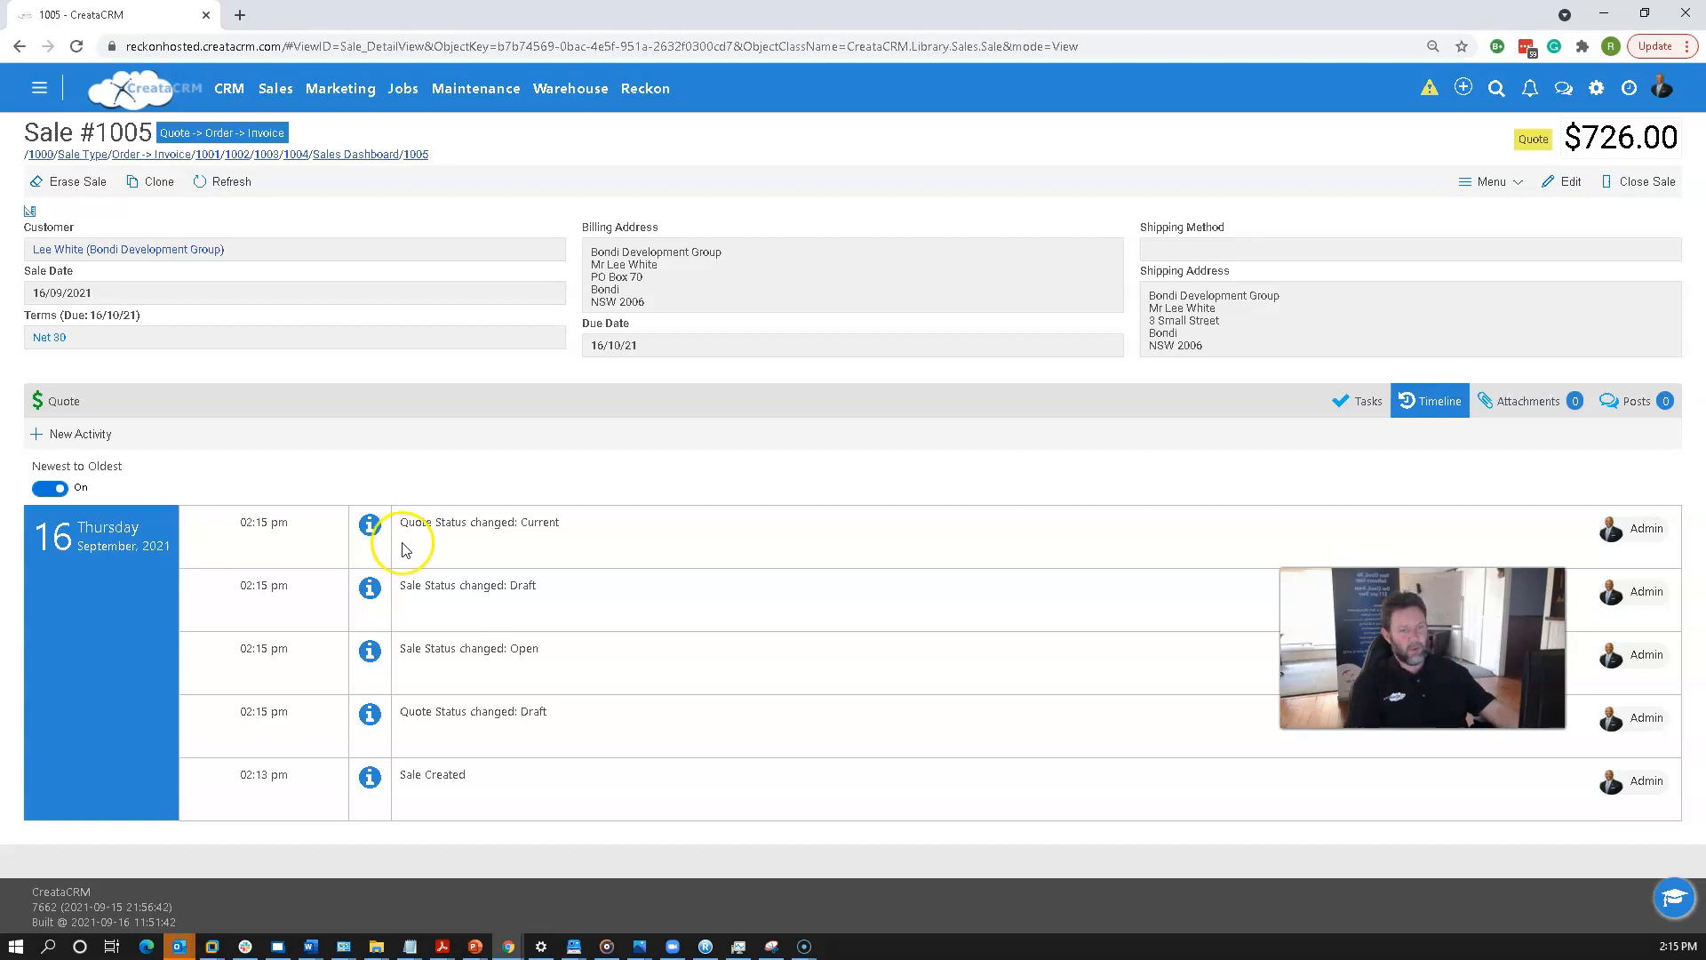
left_click(58, 401)
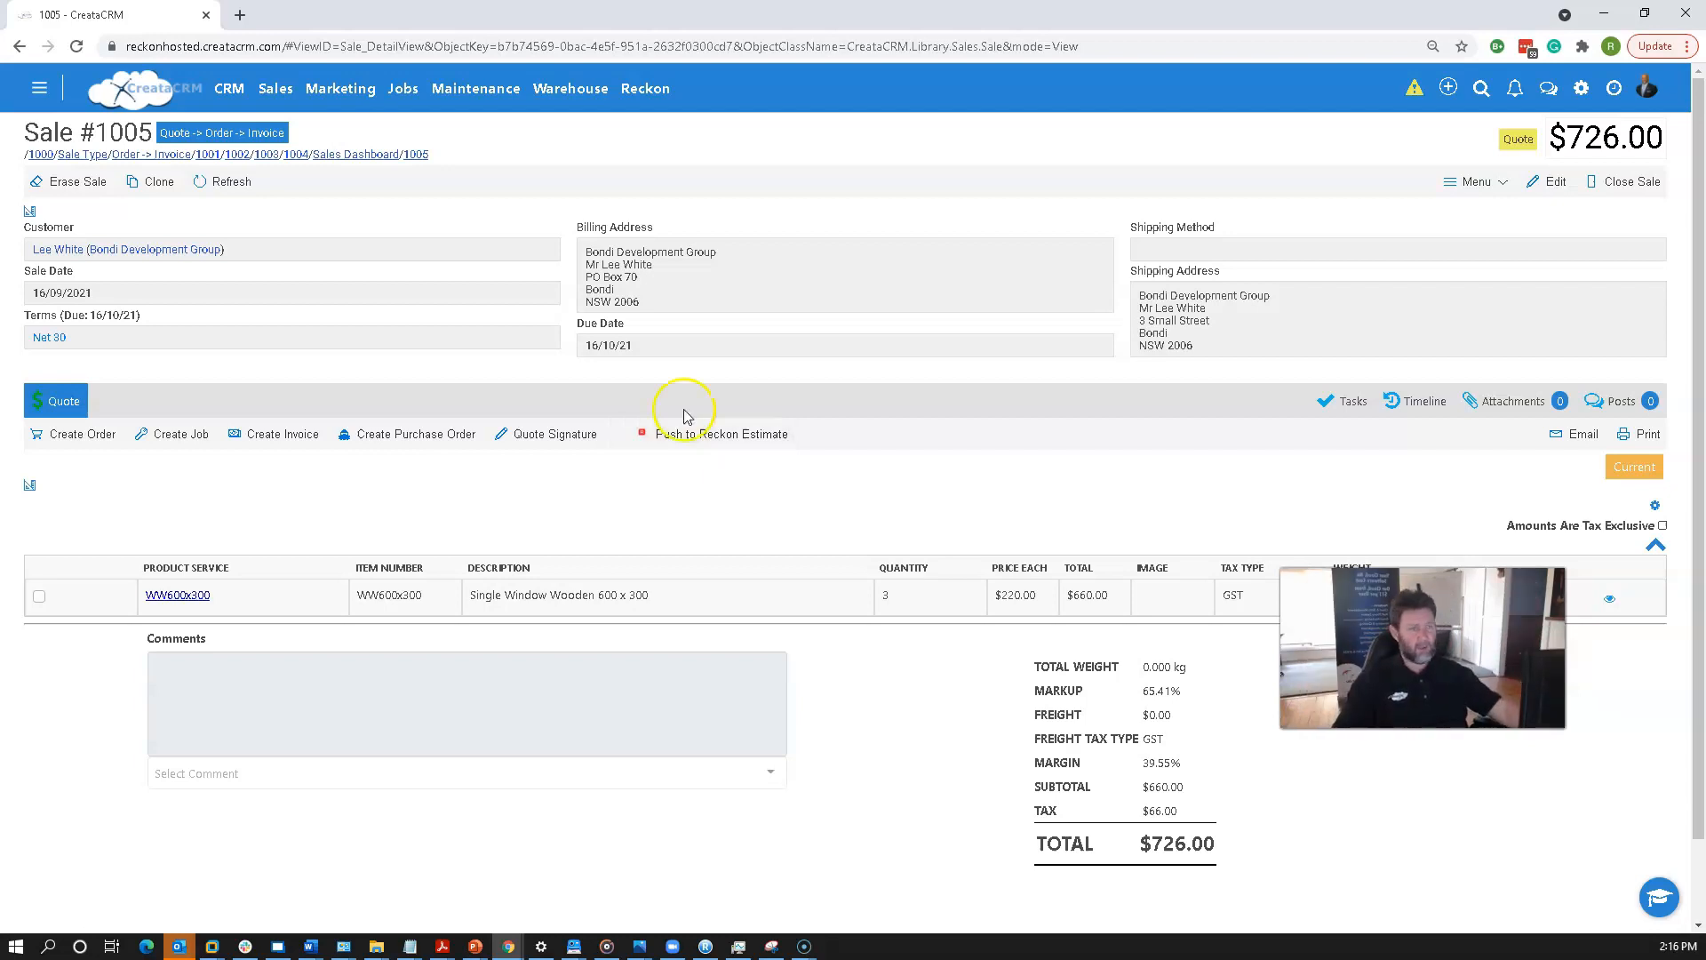
Reopen sale 1005 from the Sales Register and push it to a Reckon Estimate, confirming the conversion.
left_click(275, 88)
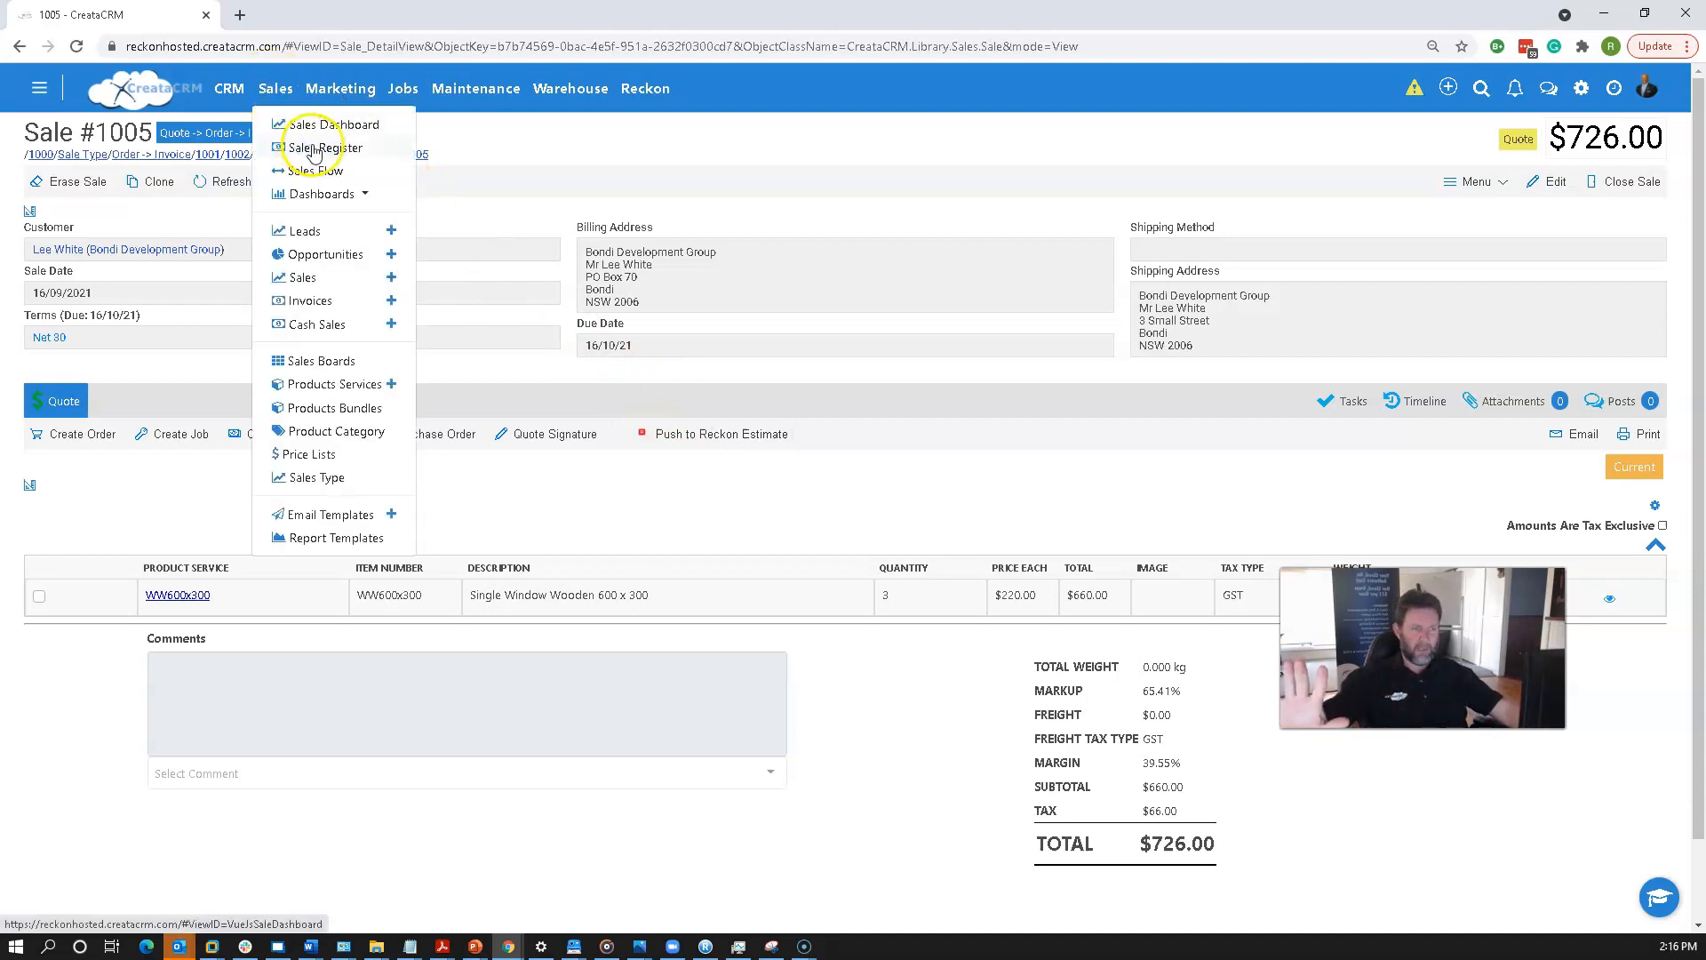
left_click(347, 153)
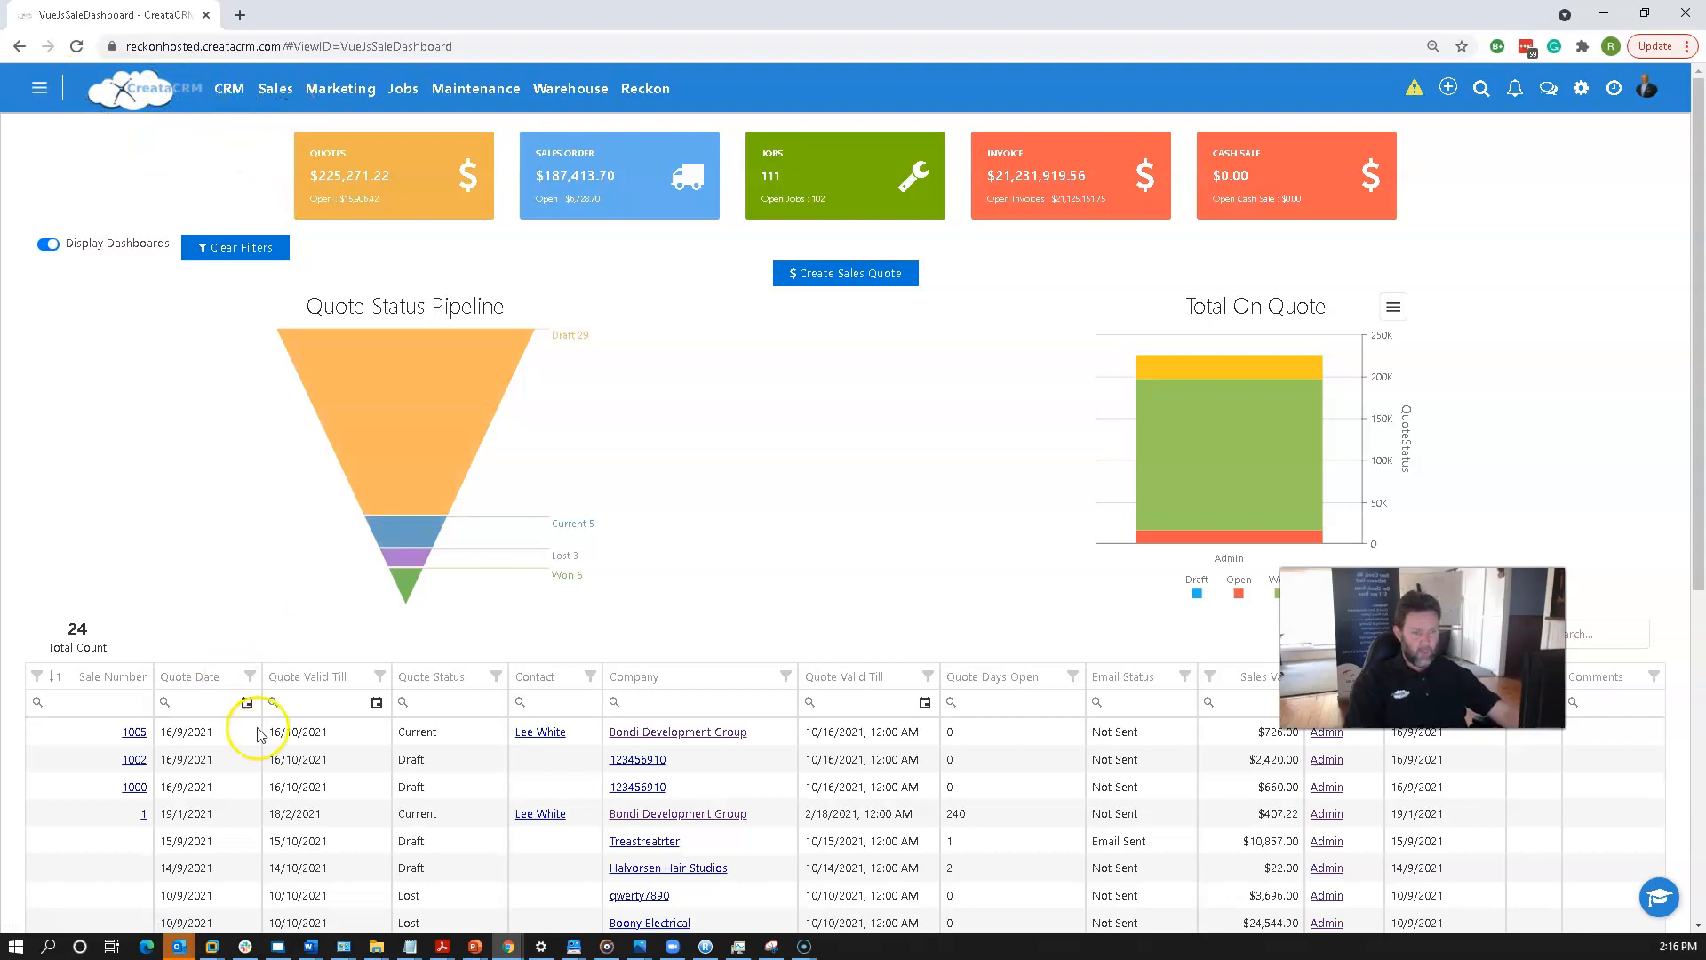
left_click(135, 731)
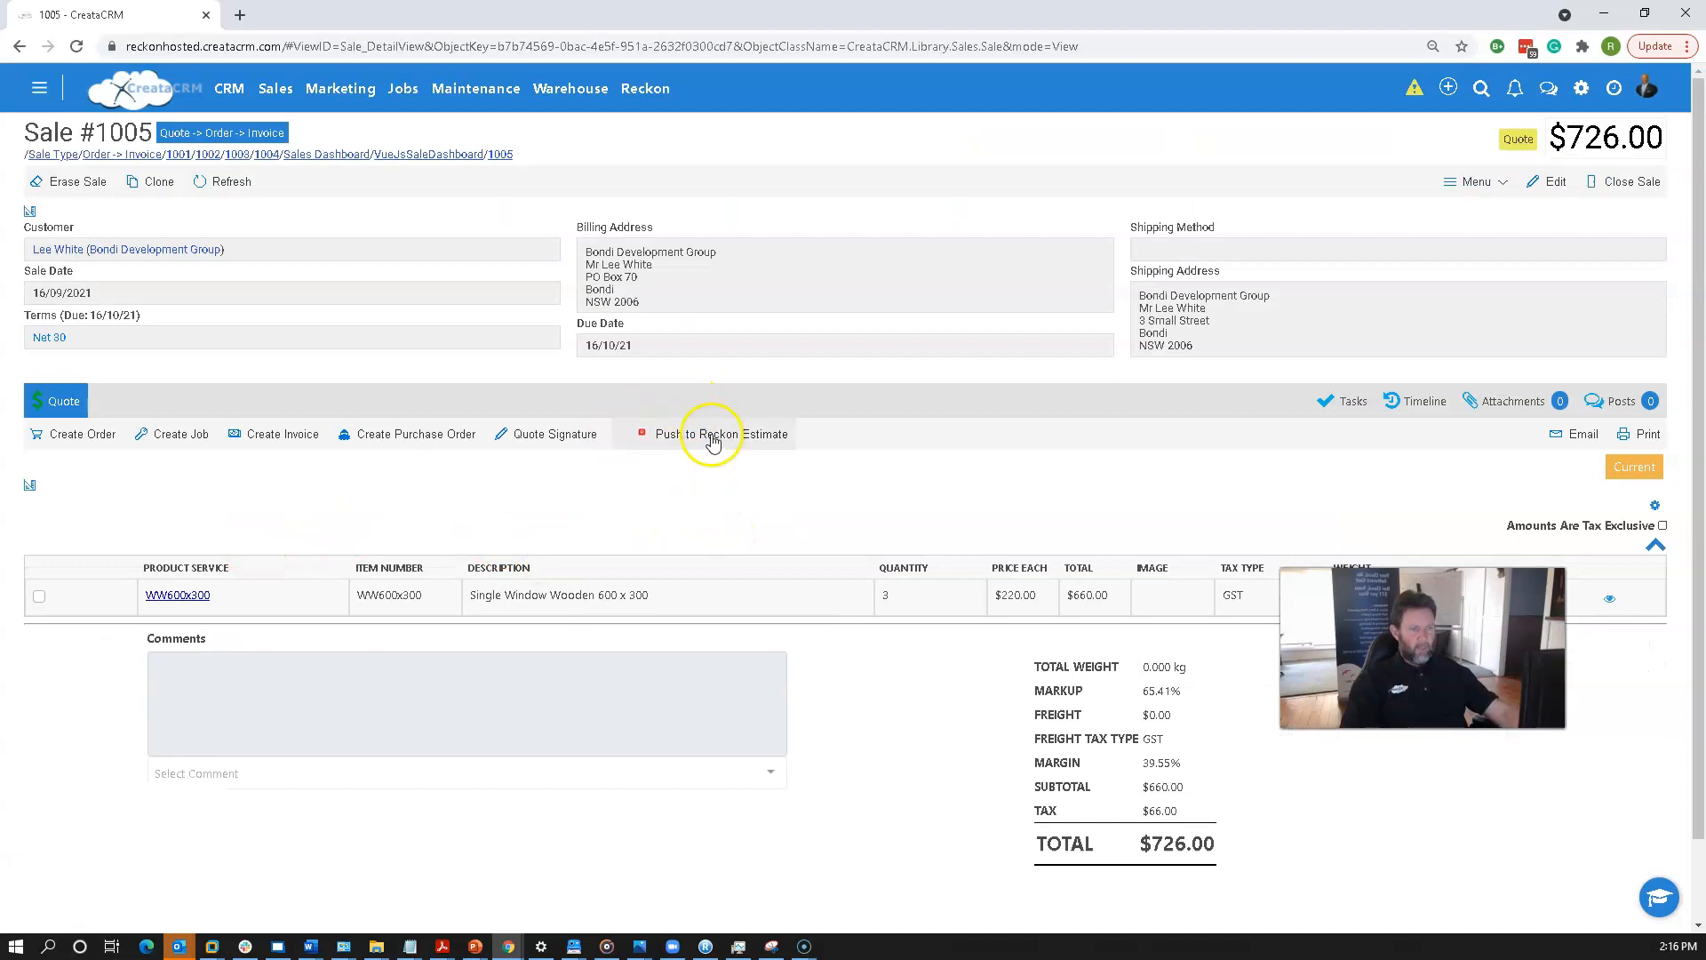
left_click(718, 439)
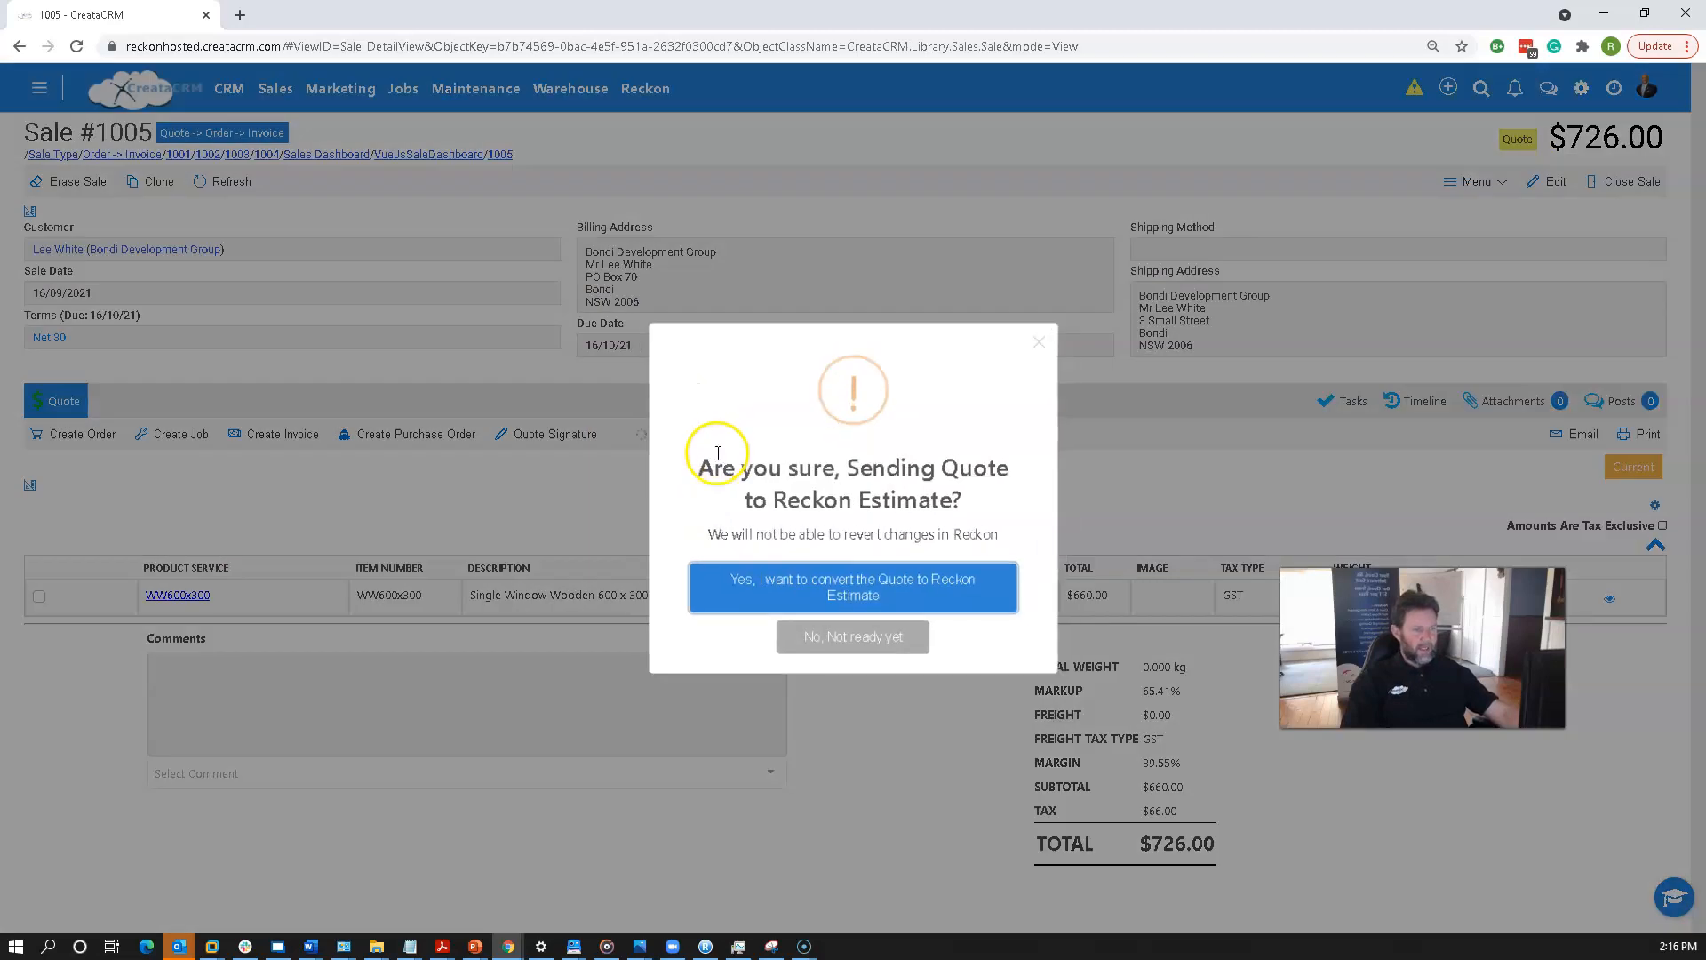
left_click(777, 586)
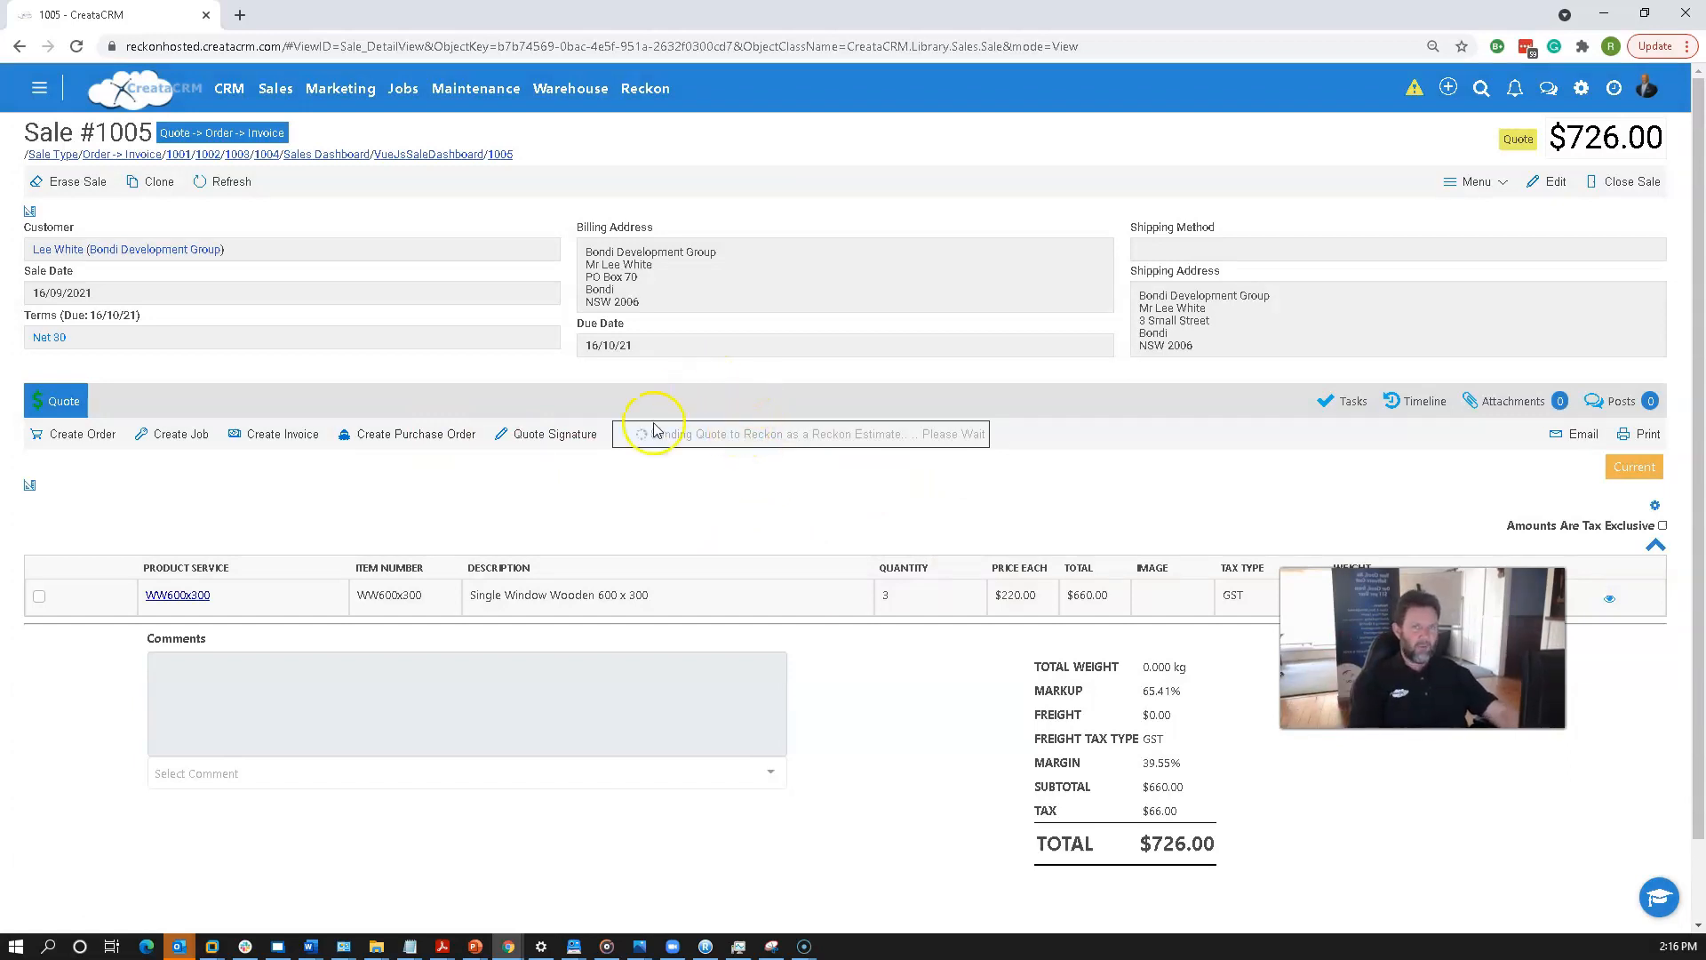
Examine the Reckon Estimate tab and compare it with the Quote tab.
left_click_drag(1390, 671, 1101, 279)
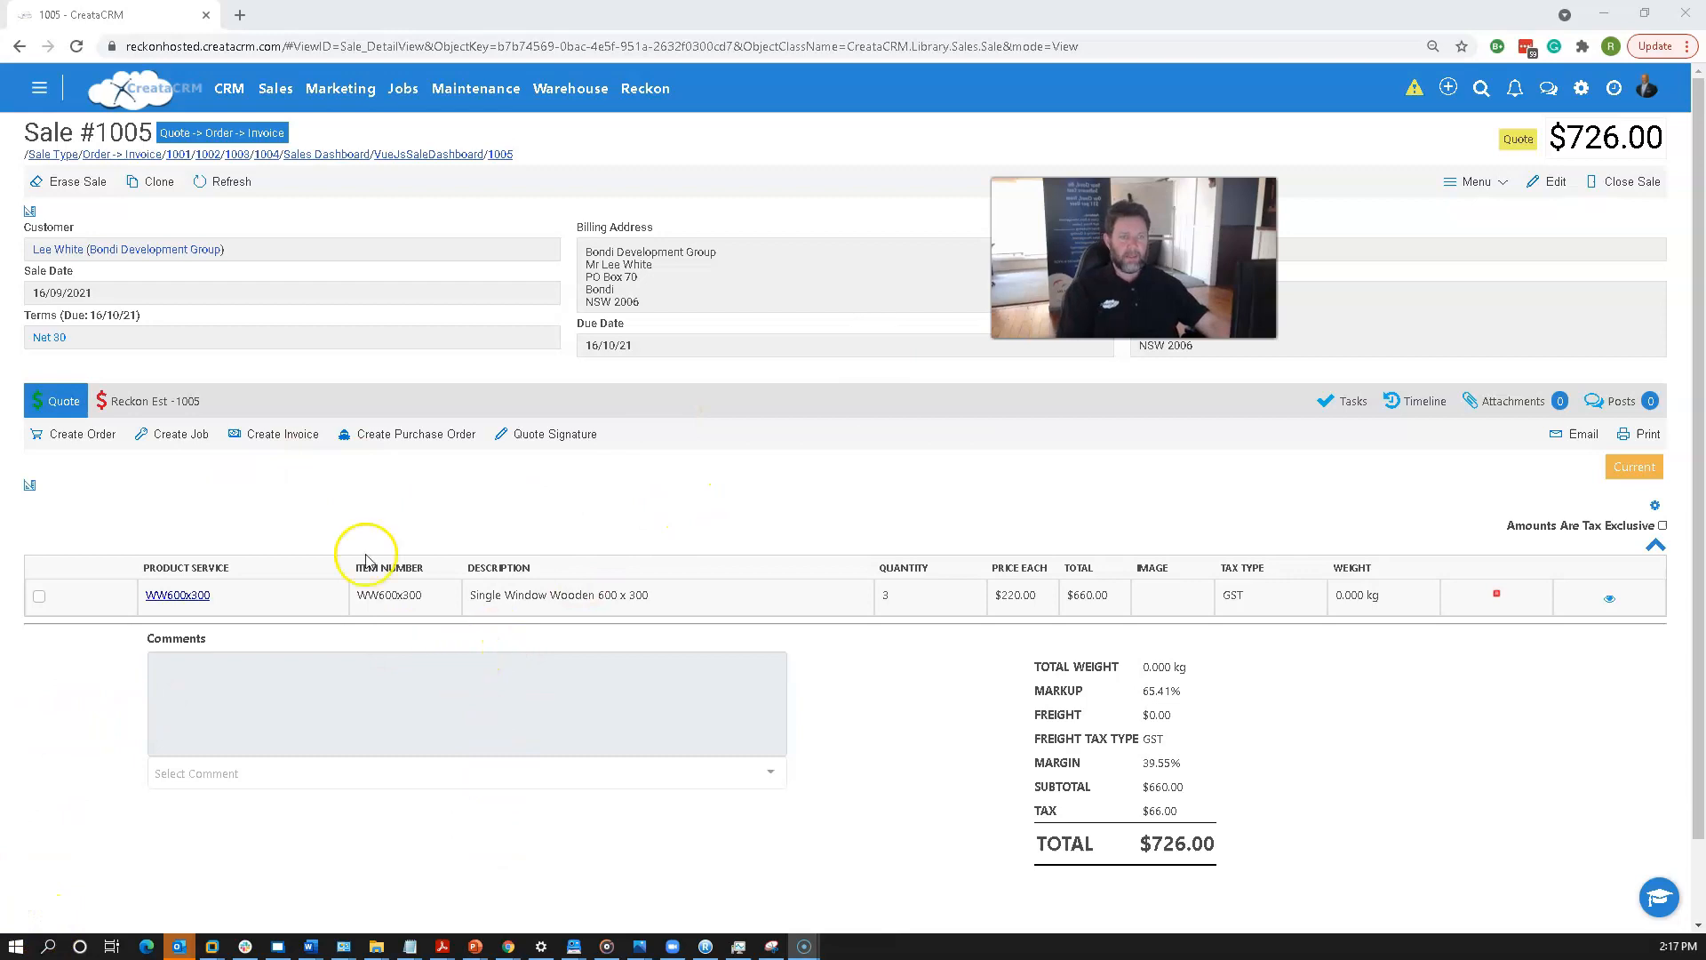
left_click(160, 402)
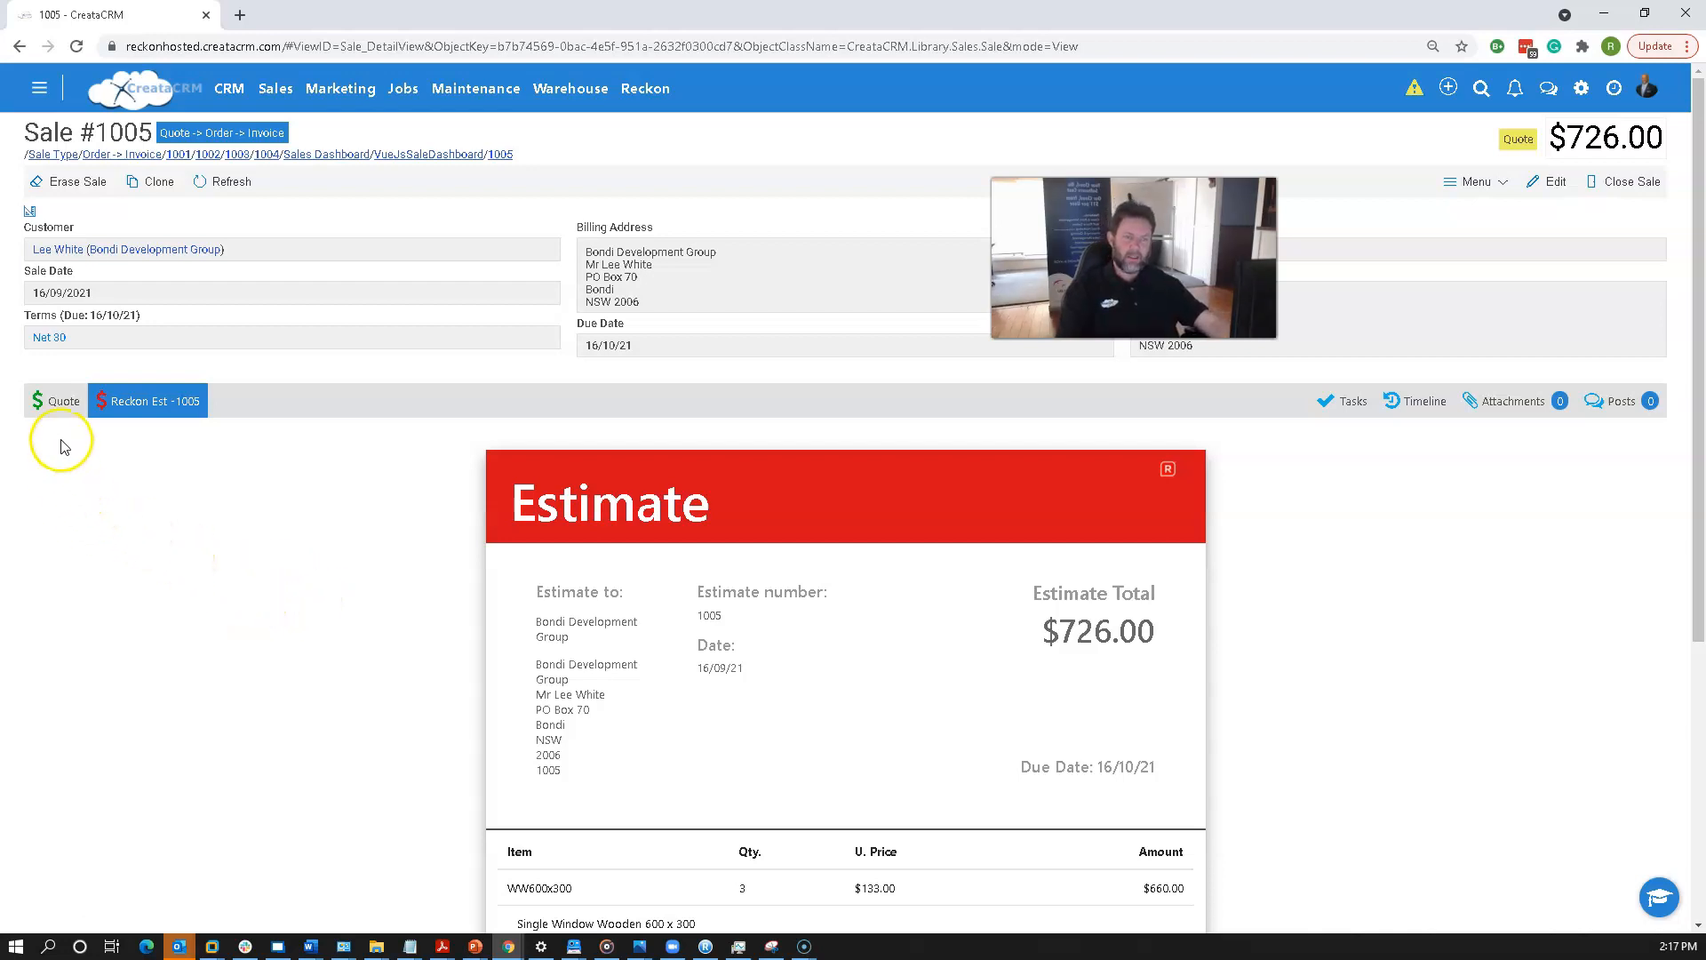
left_click(62, 409)
left_click(130, 402)
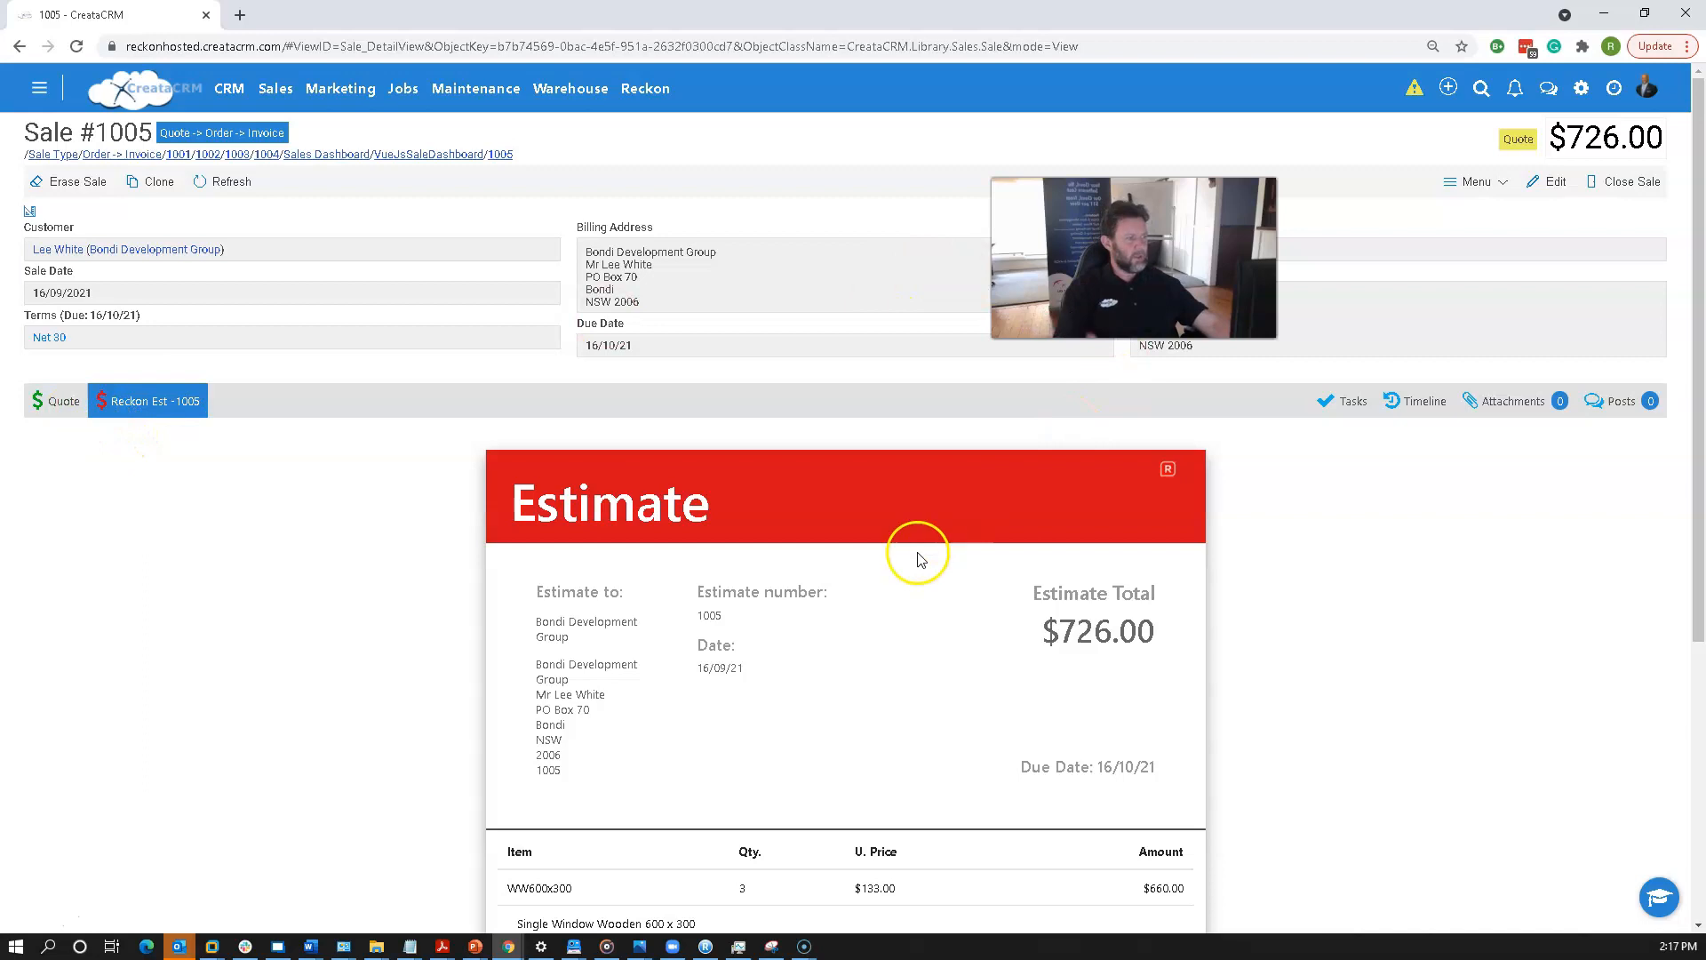
scroll(282, 488, "down", 1)
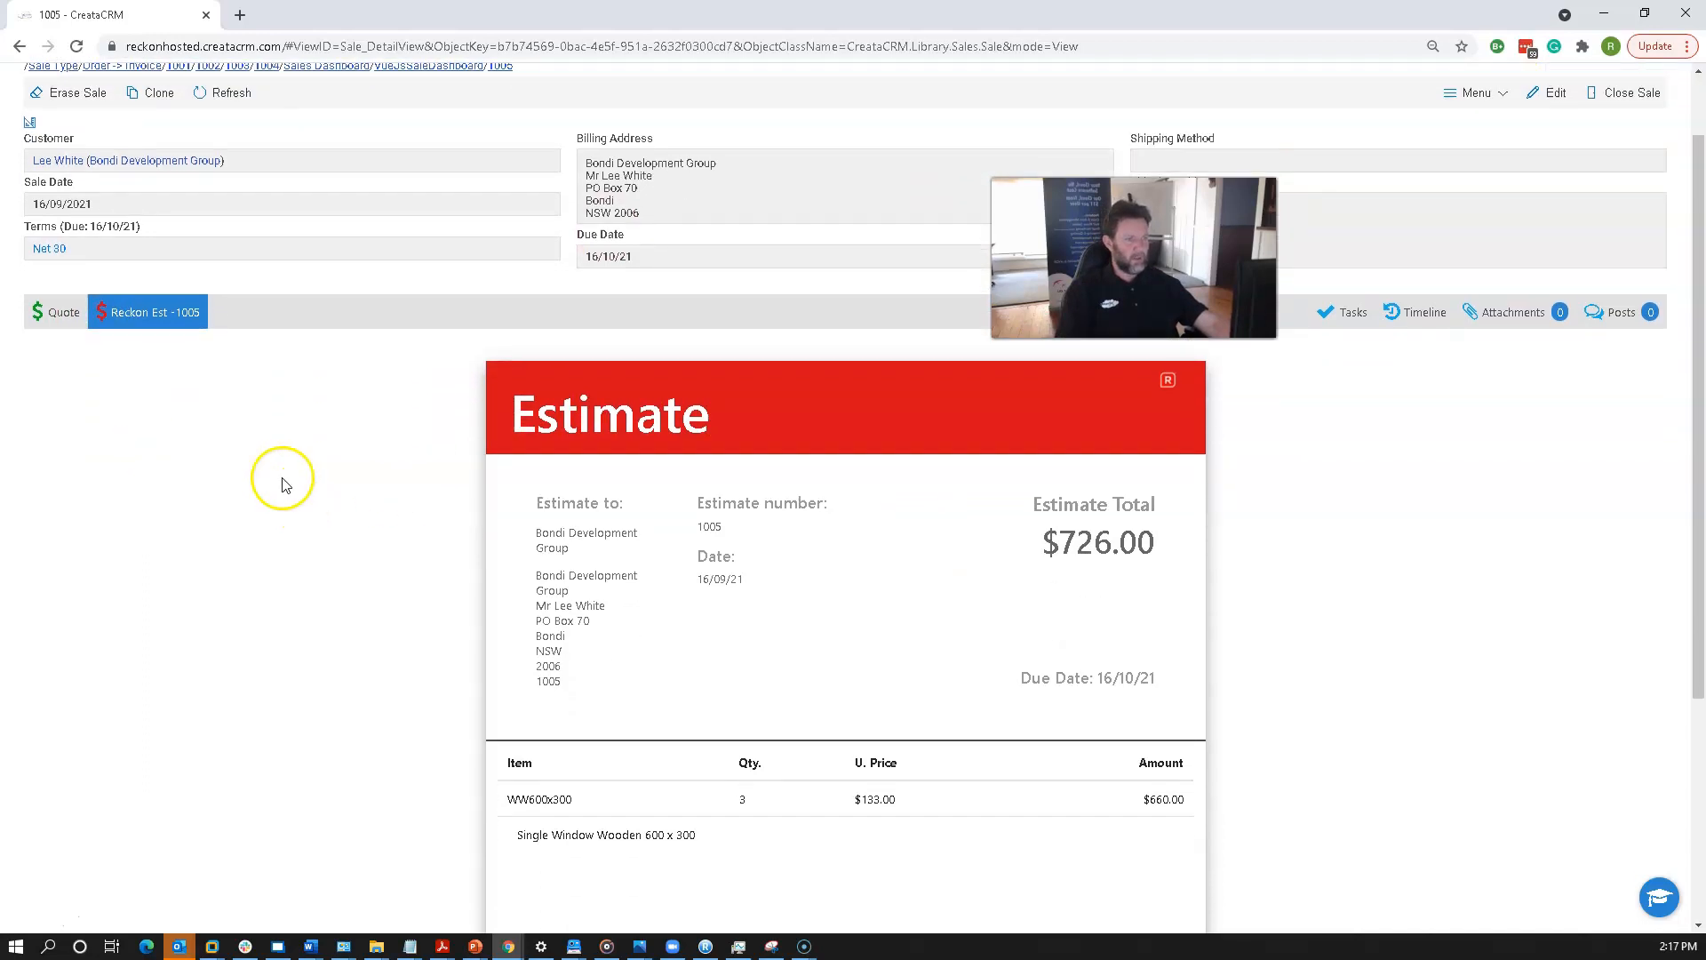
left_click(59, 316)
left_click(129, 312)
scroll(302, 515, "down", 4)
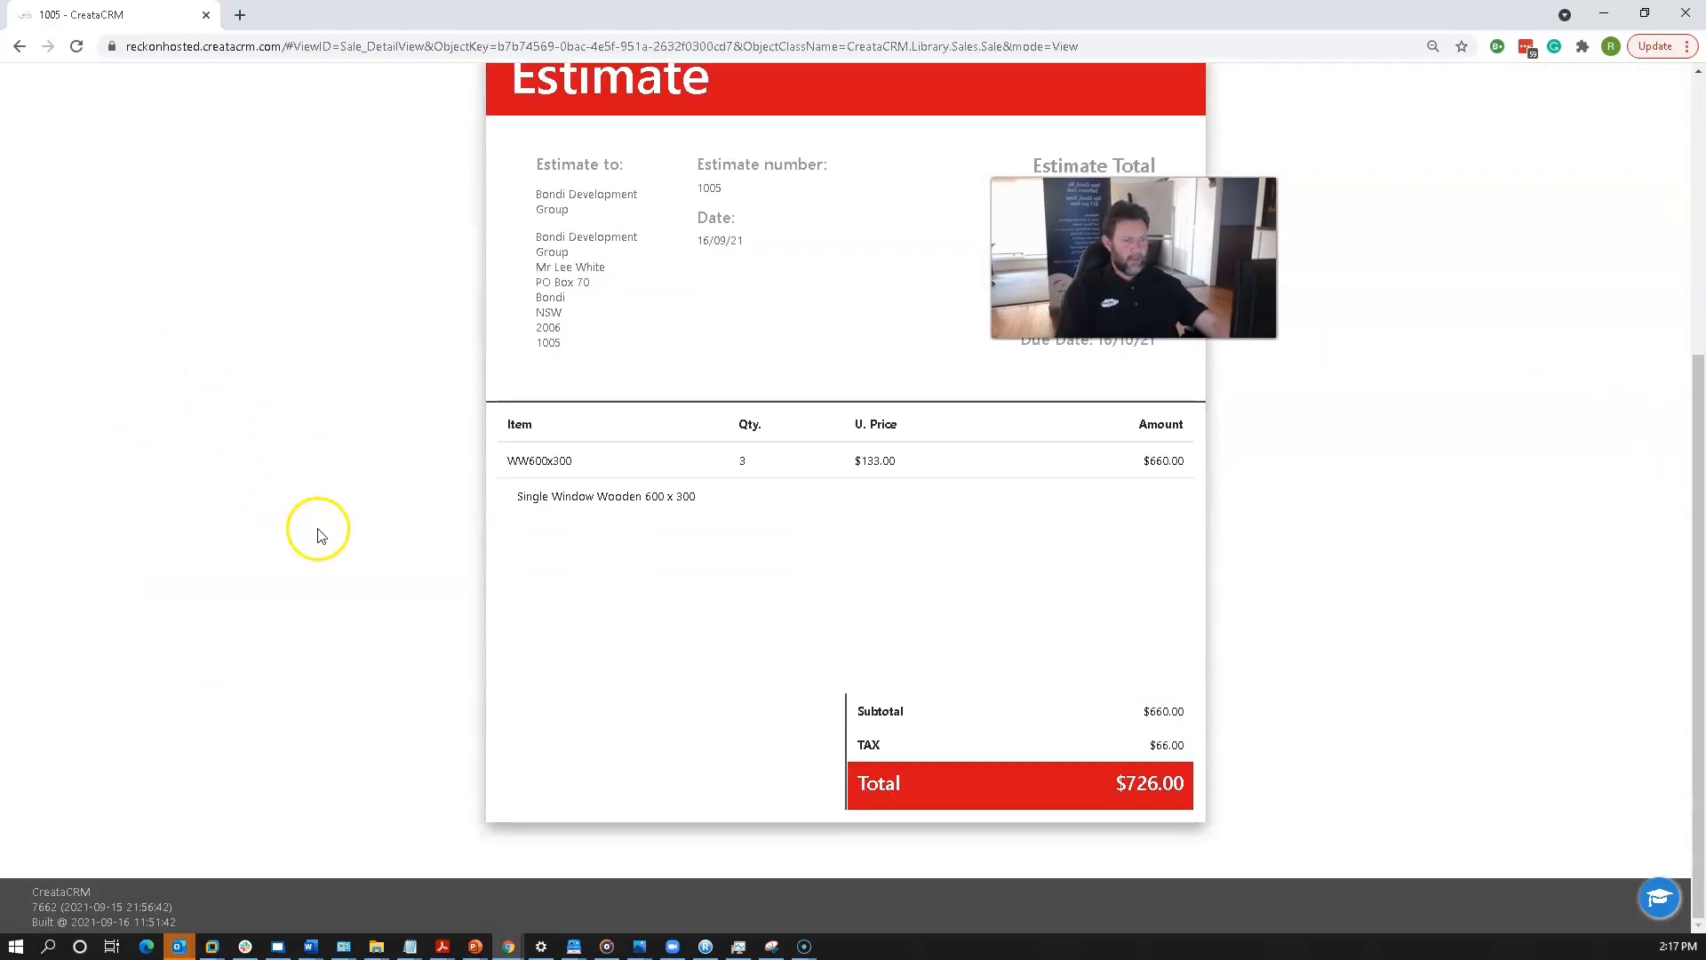
scroll(1028, 762, "up", 5)
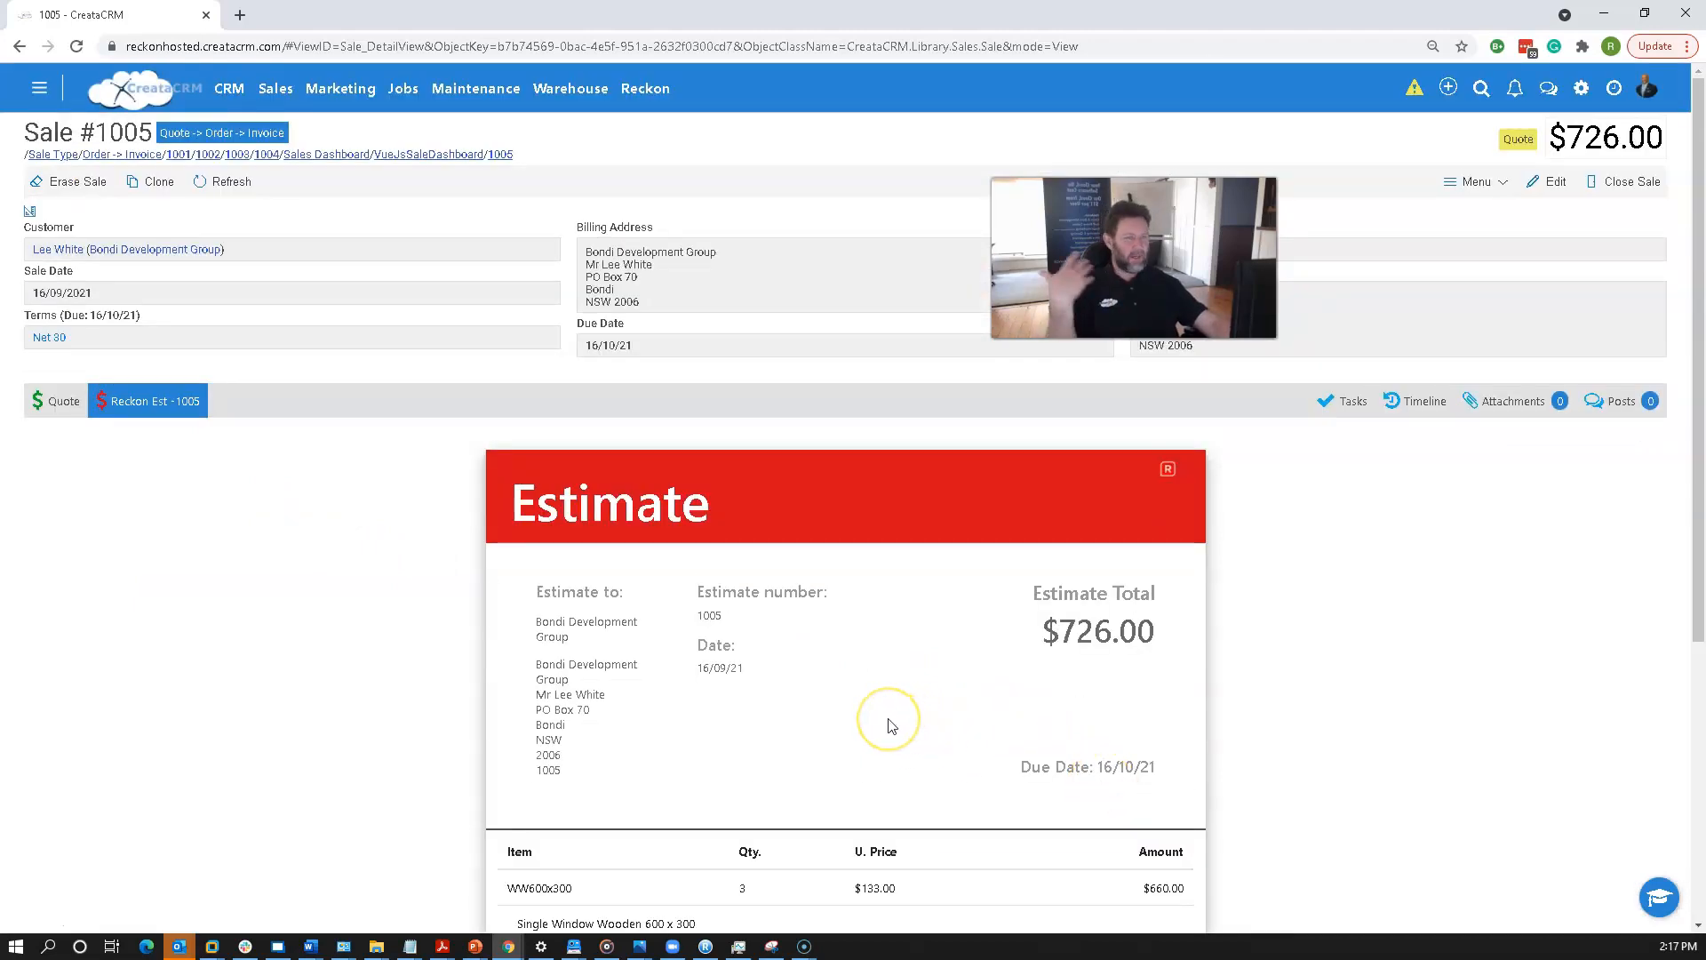
left_click(681, 712)
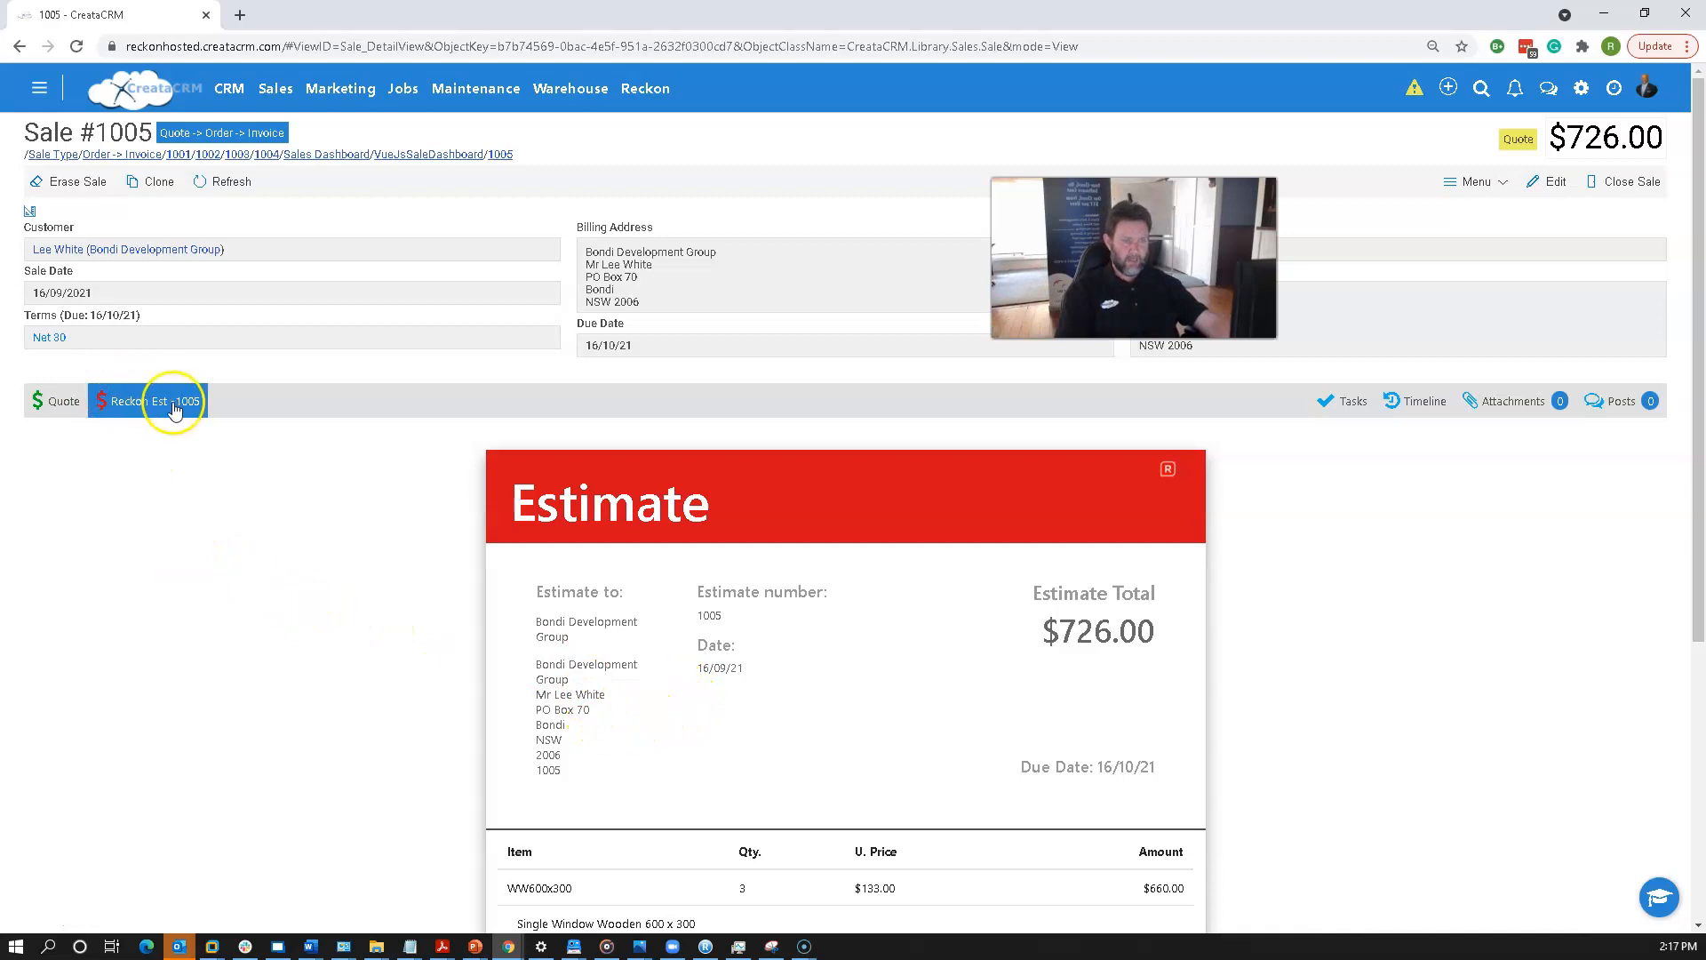
left_click(63, 405)
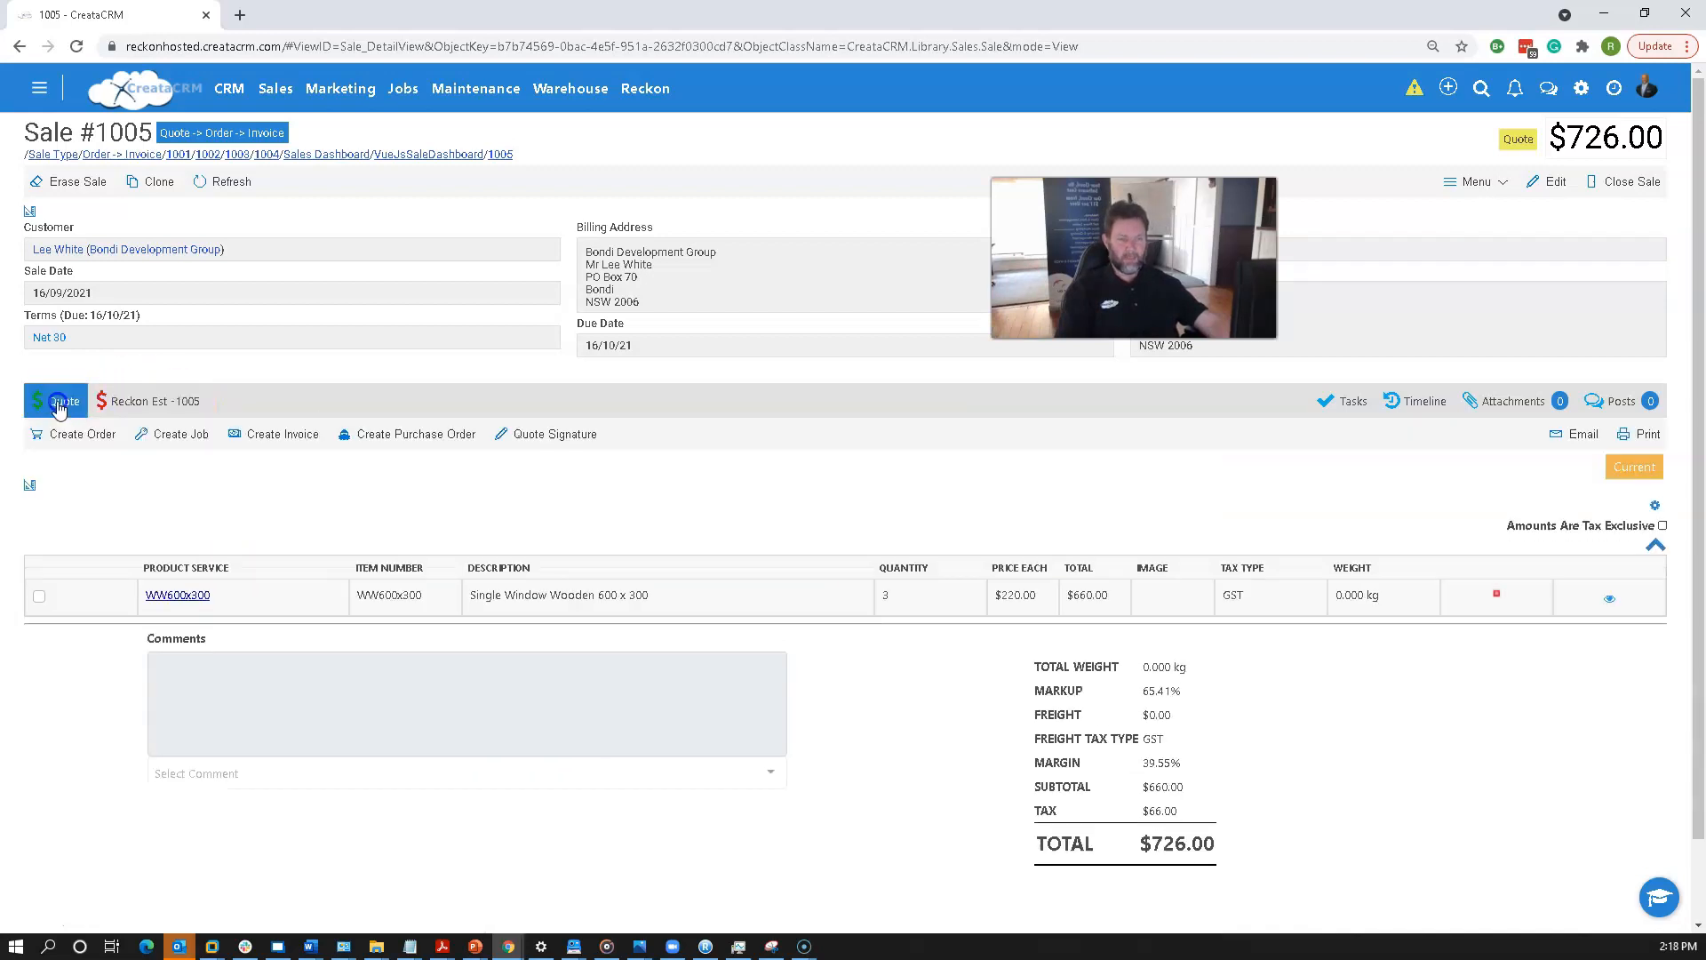
Open the Sales Dashboard and review the list of sales and their quote statuses.
left_click(277, 86)
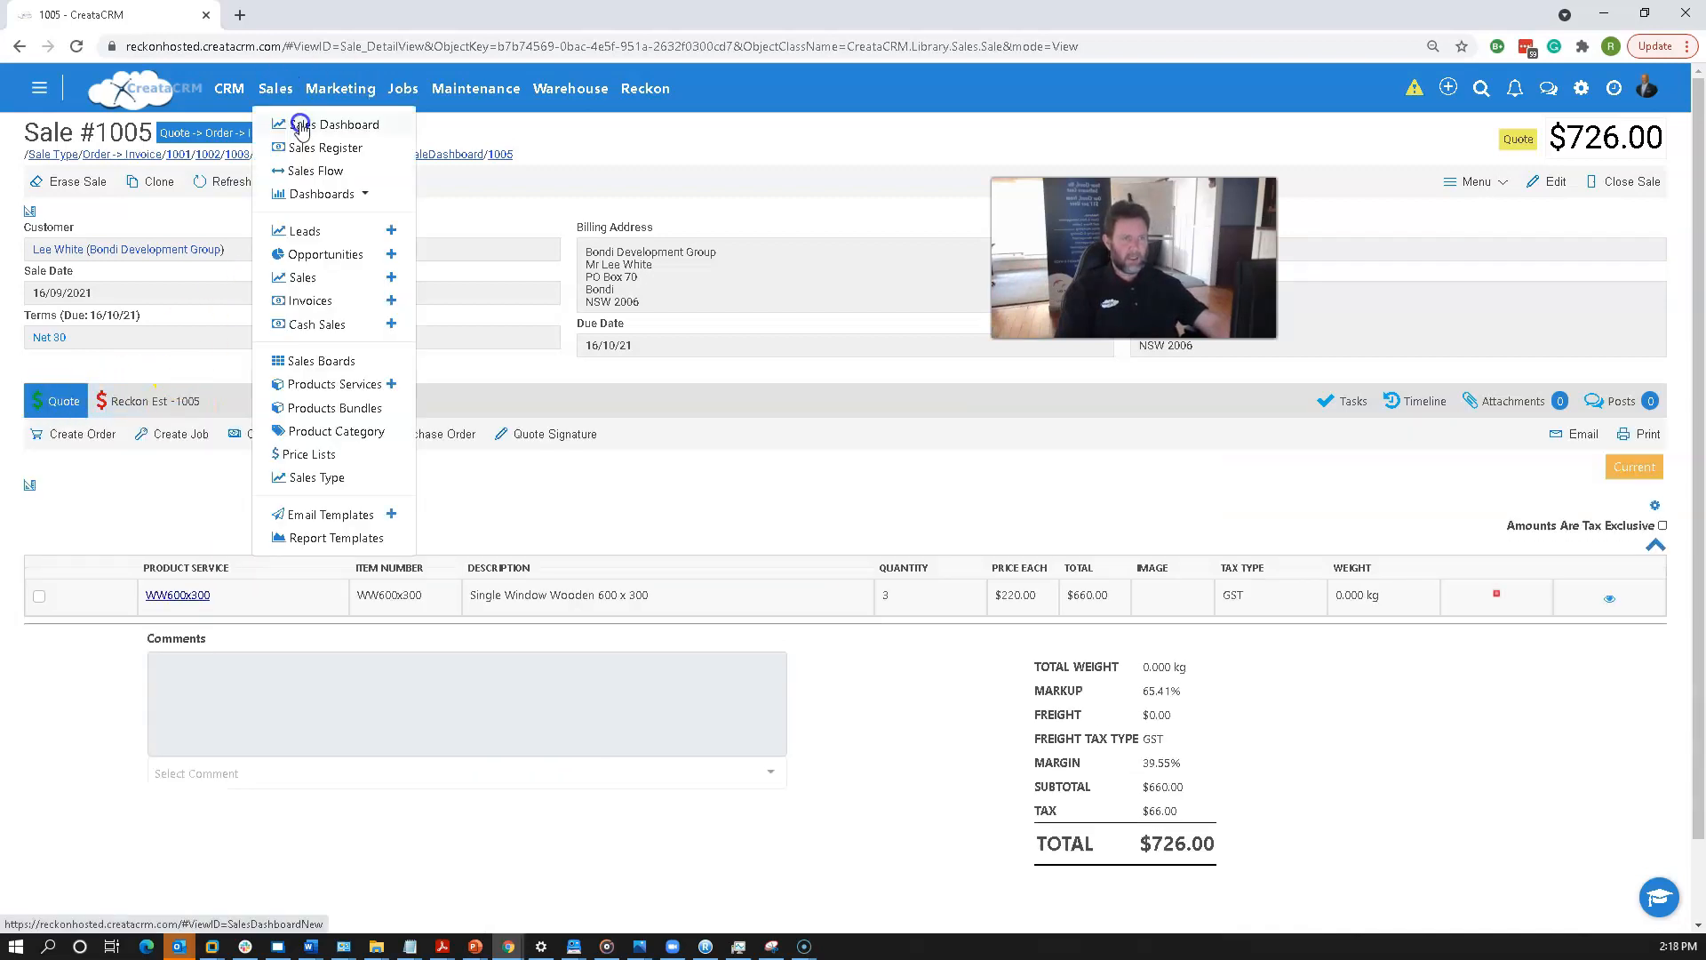
left_click(316, 125)
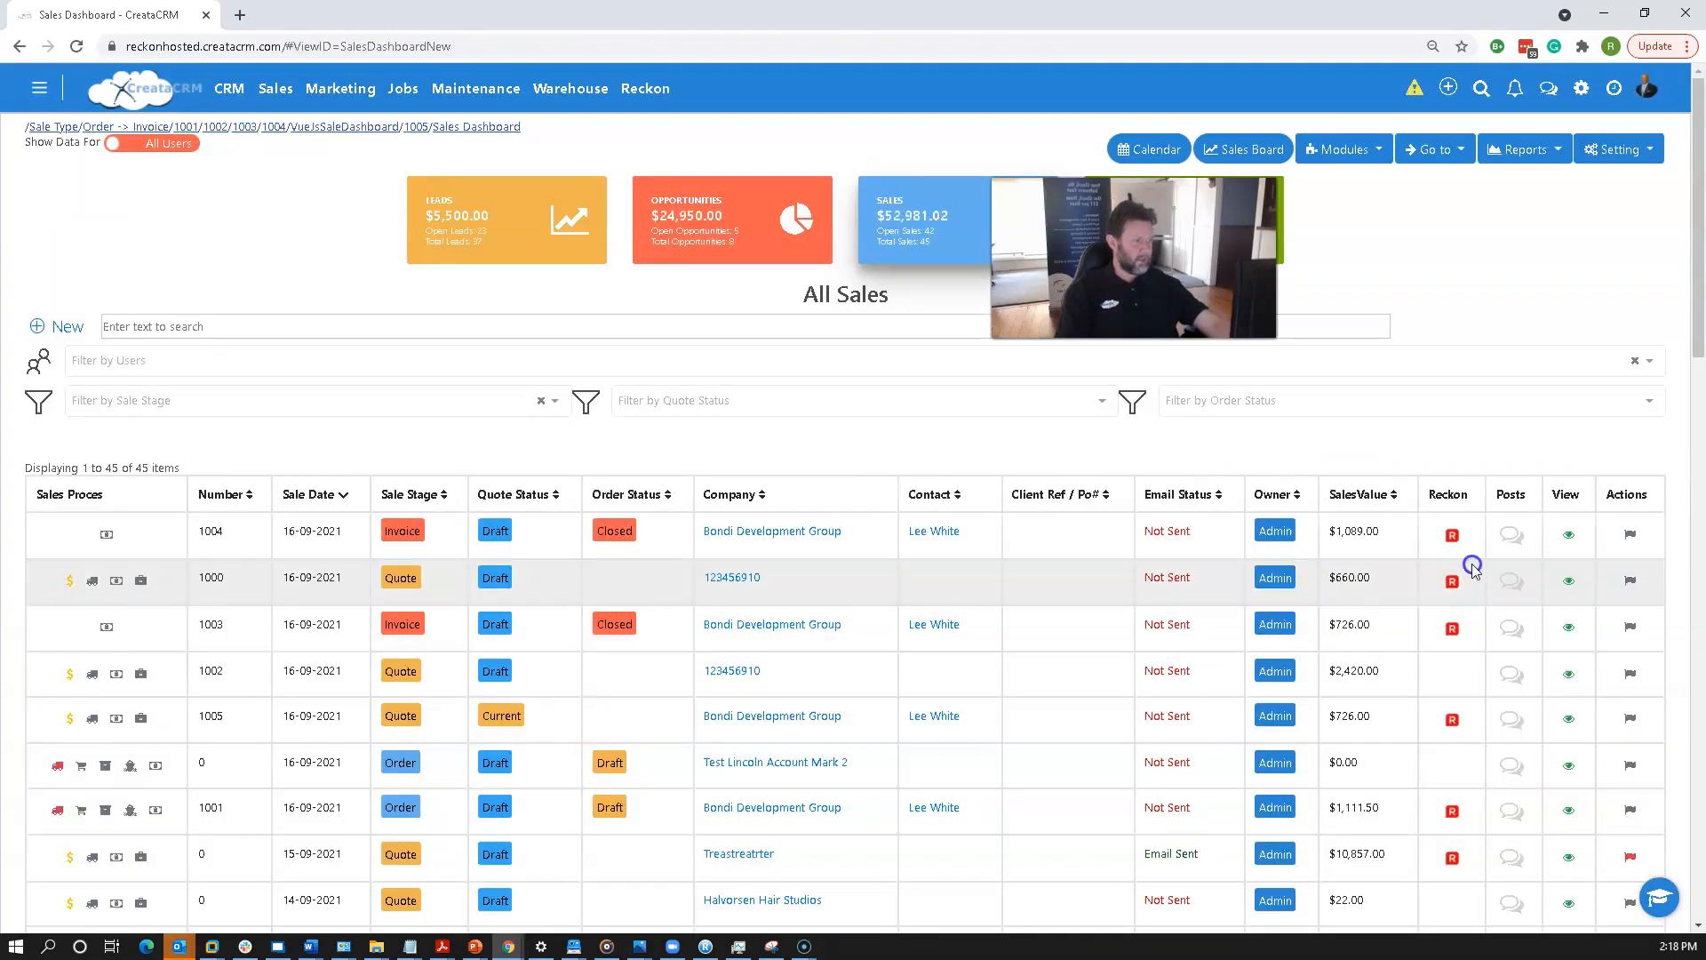
mouse_move(1453, 541)
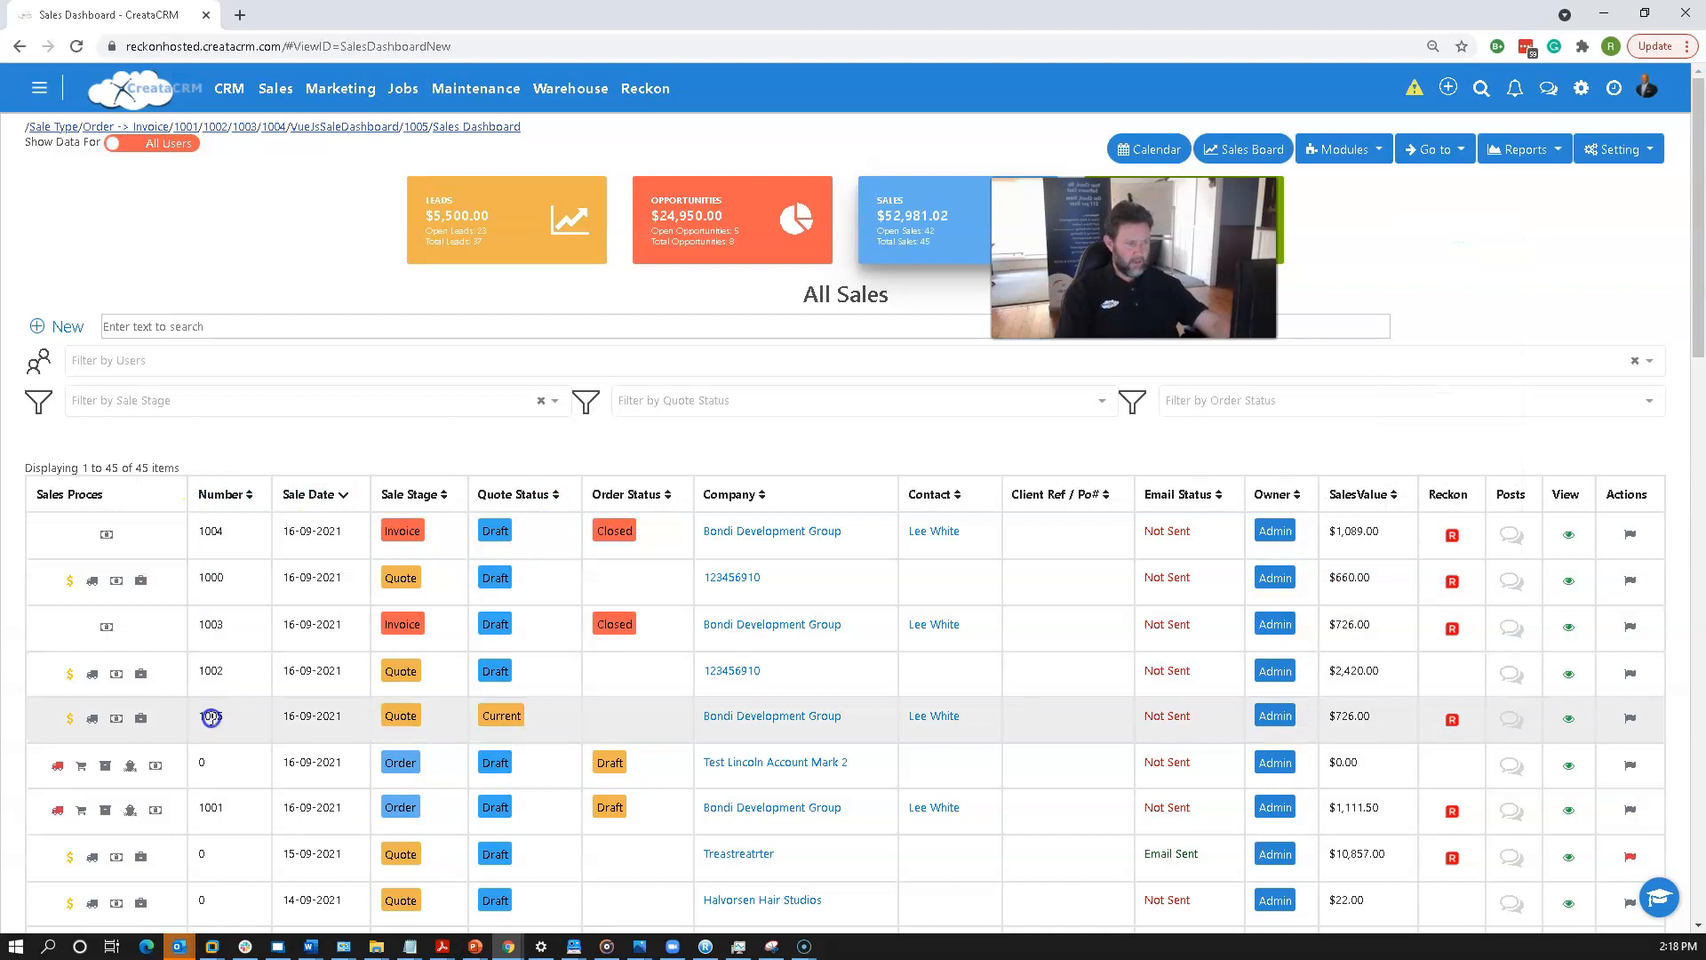
mouse_move(1454, 724)
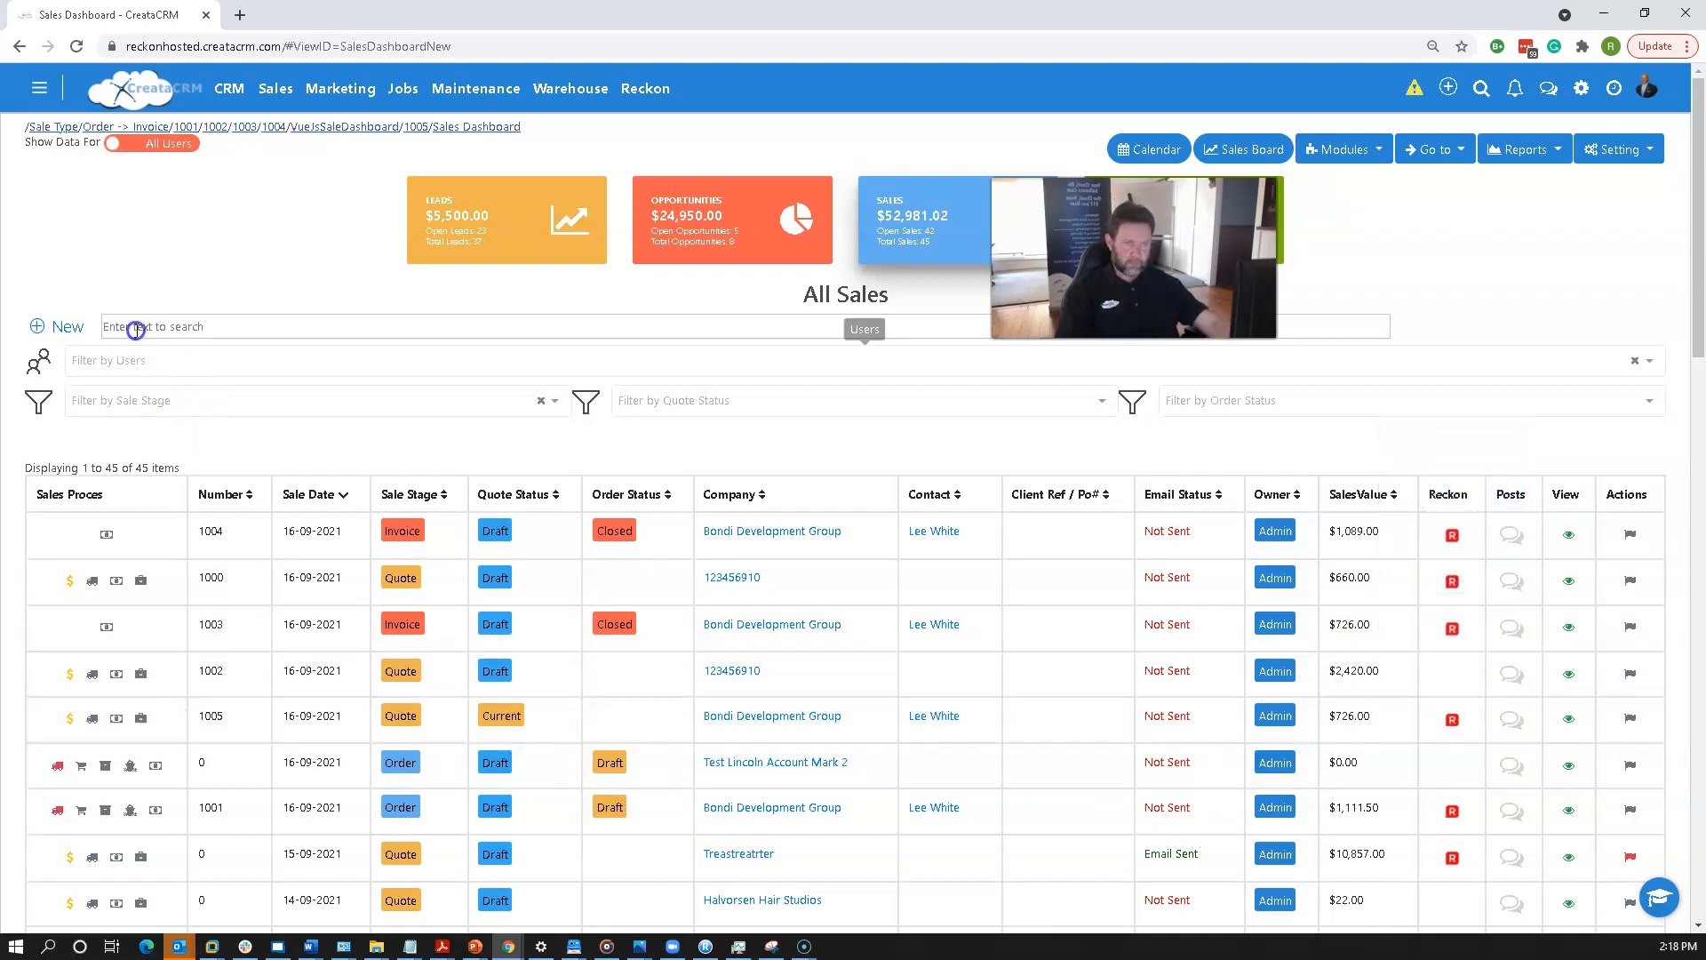
left_click(452, 130)
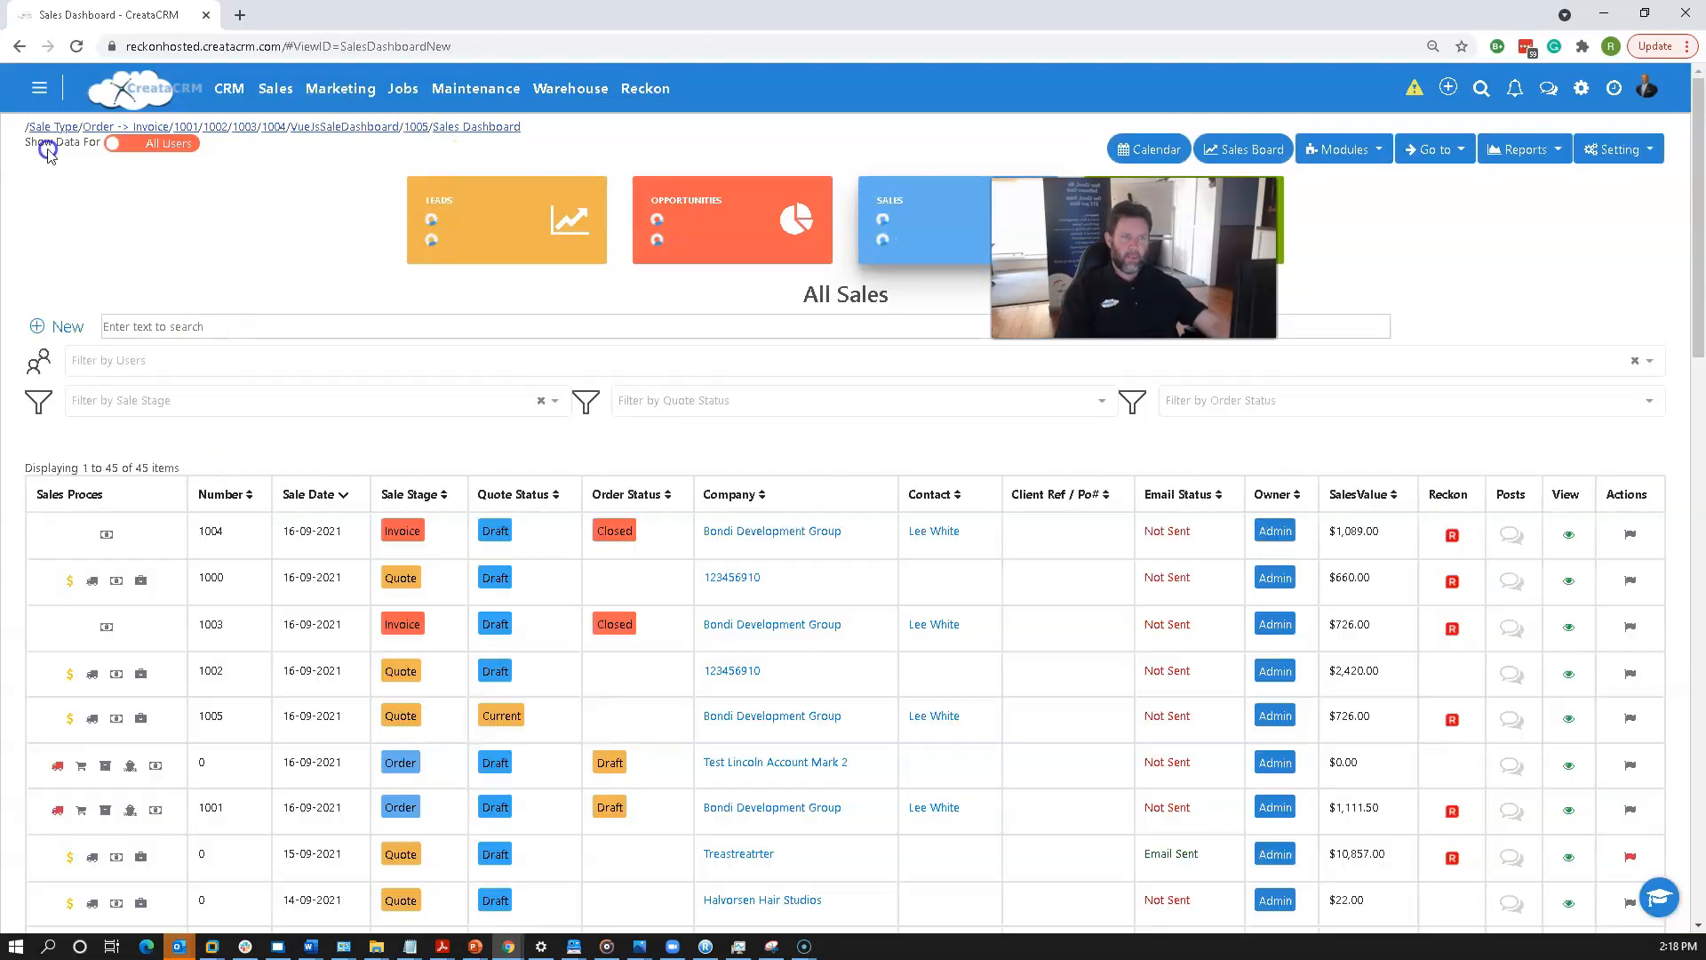
Start a new sale and add a line for product WW2P900X900.
left_click(266, 87)
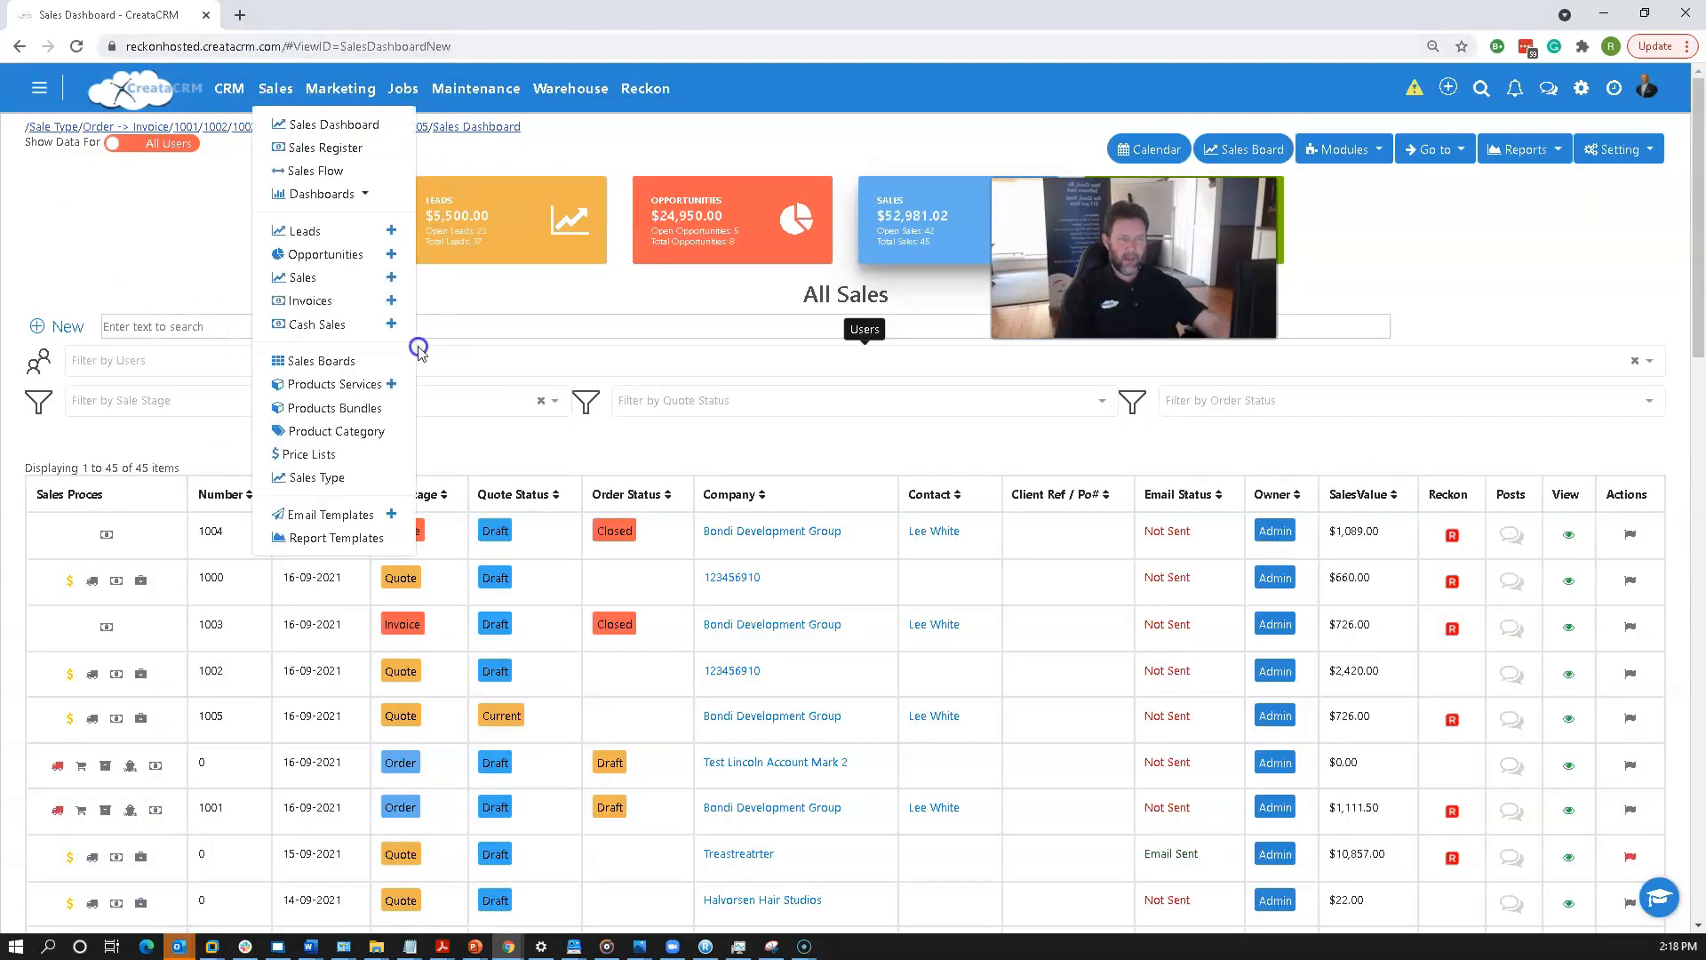
left_click(271, 93)
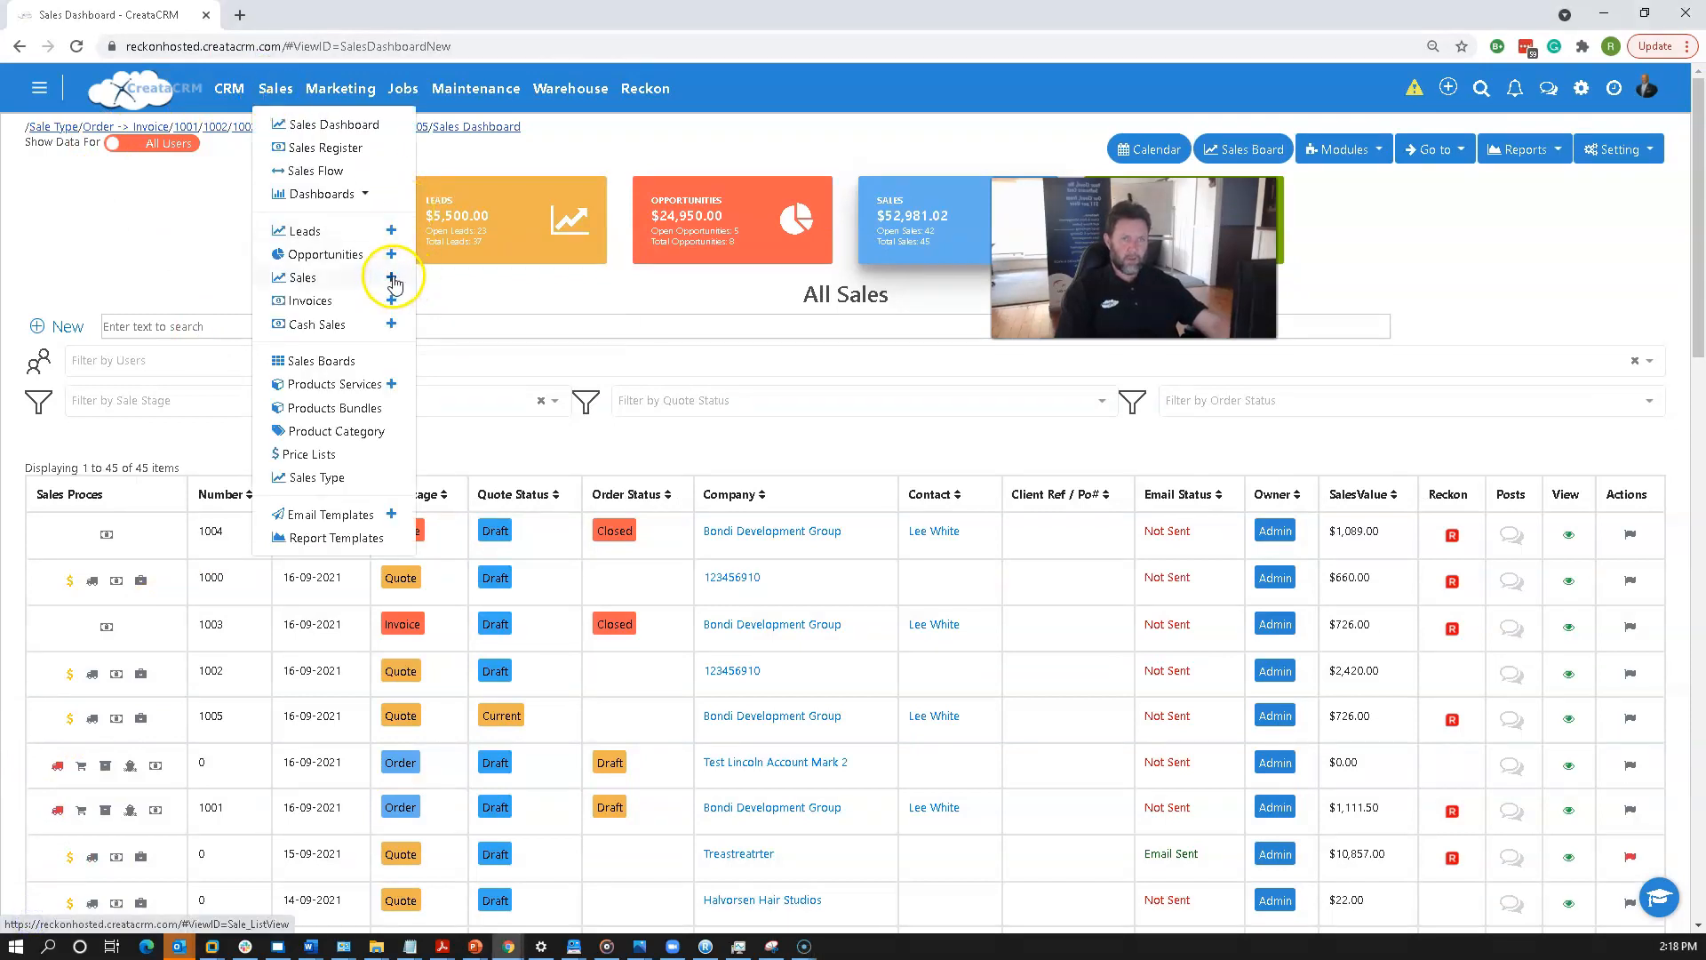
left_click(391, 277)
left_click(843, 520)
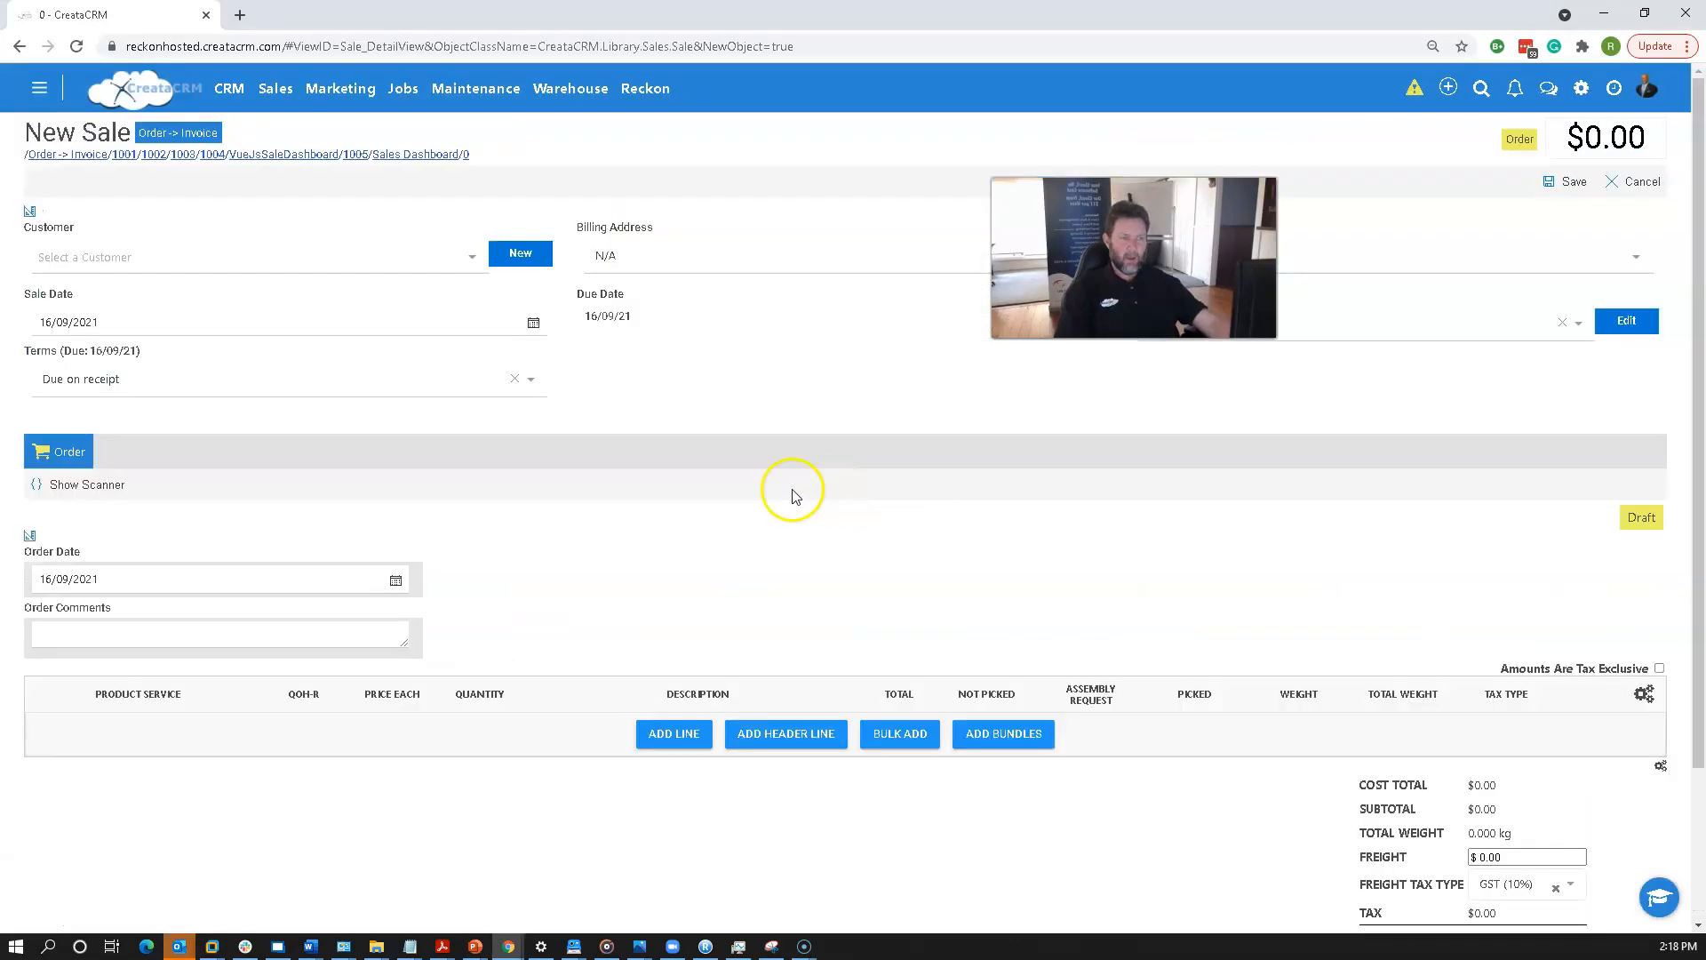
left_click(673, 733)
left_click(115, 730)
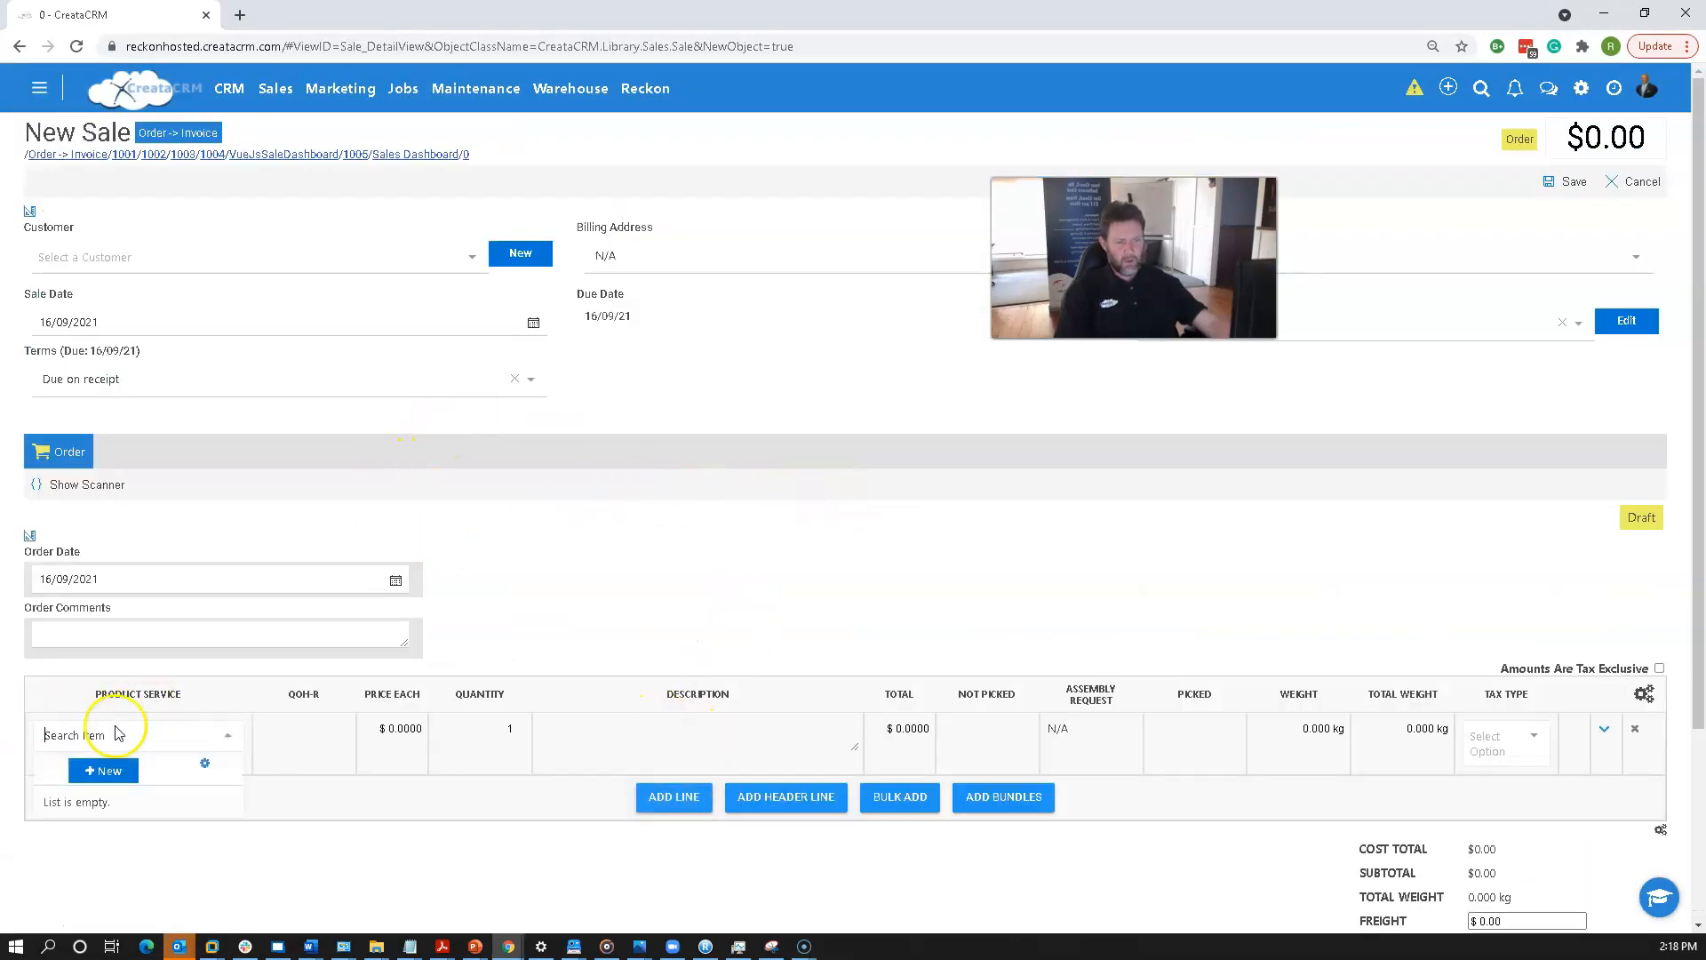
type("ww")
scroll(133, 809, "down", 2)
left_click(151, 813)
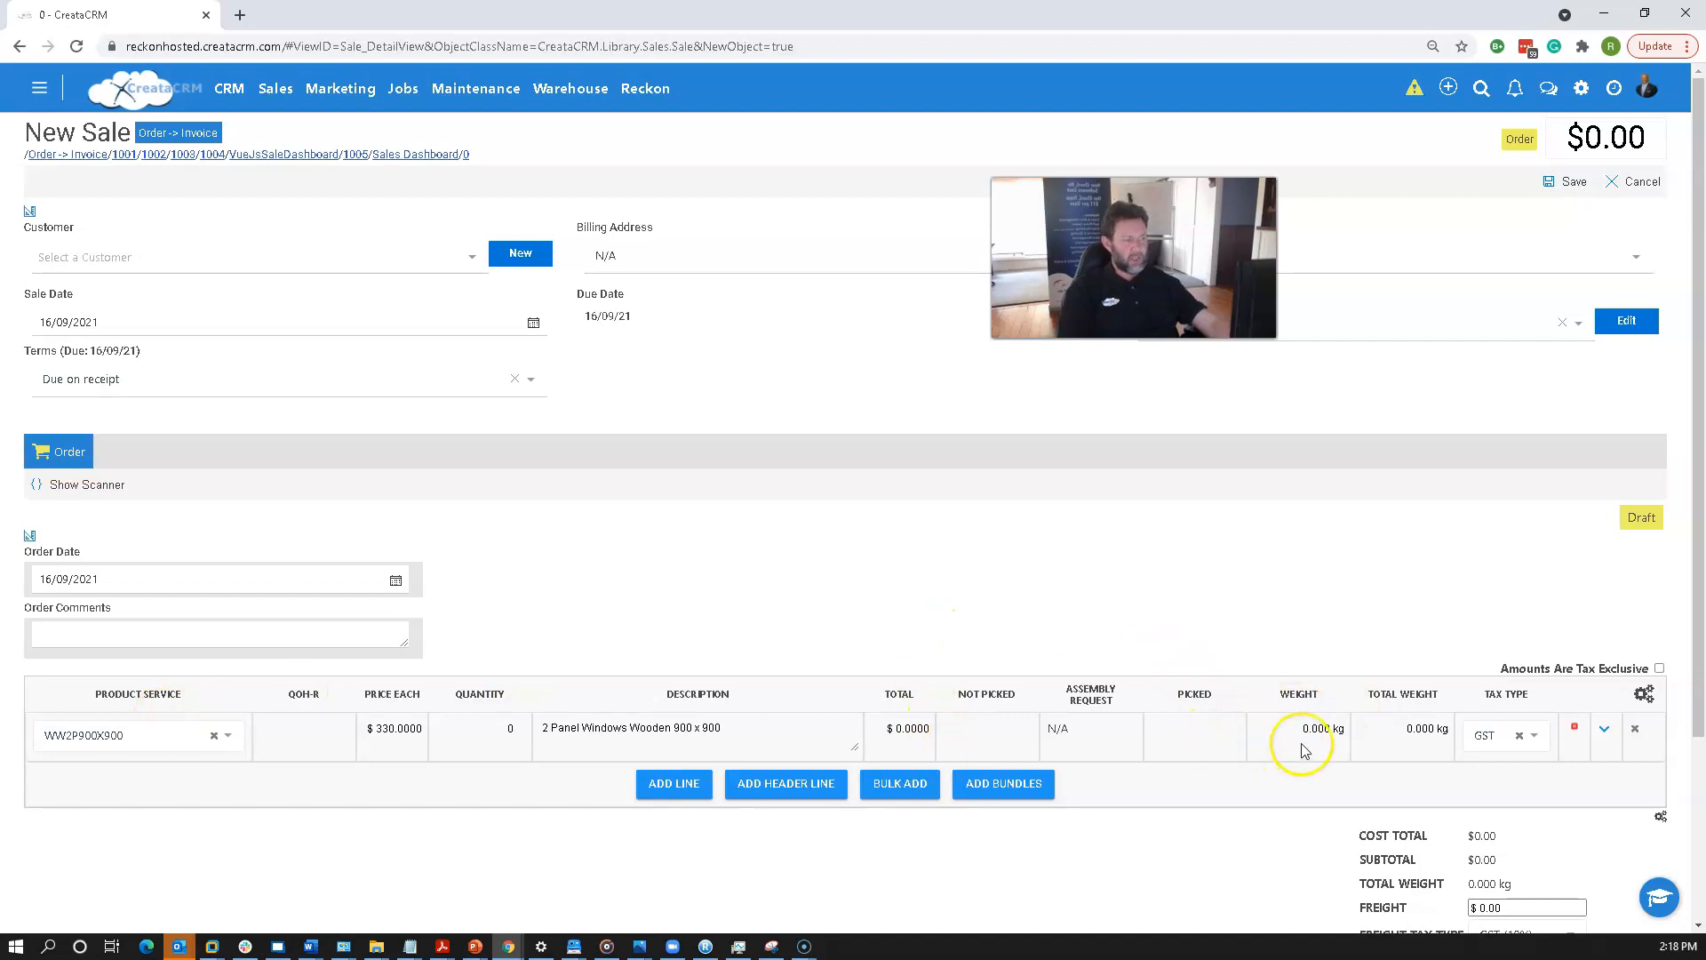
Set the line's quantity to 3.
scroll(1302, 749, "down", 2)
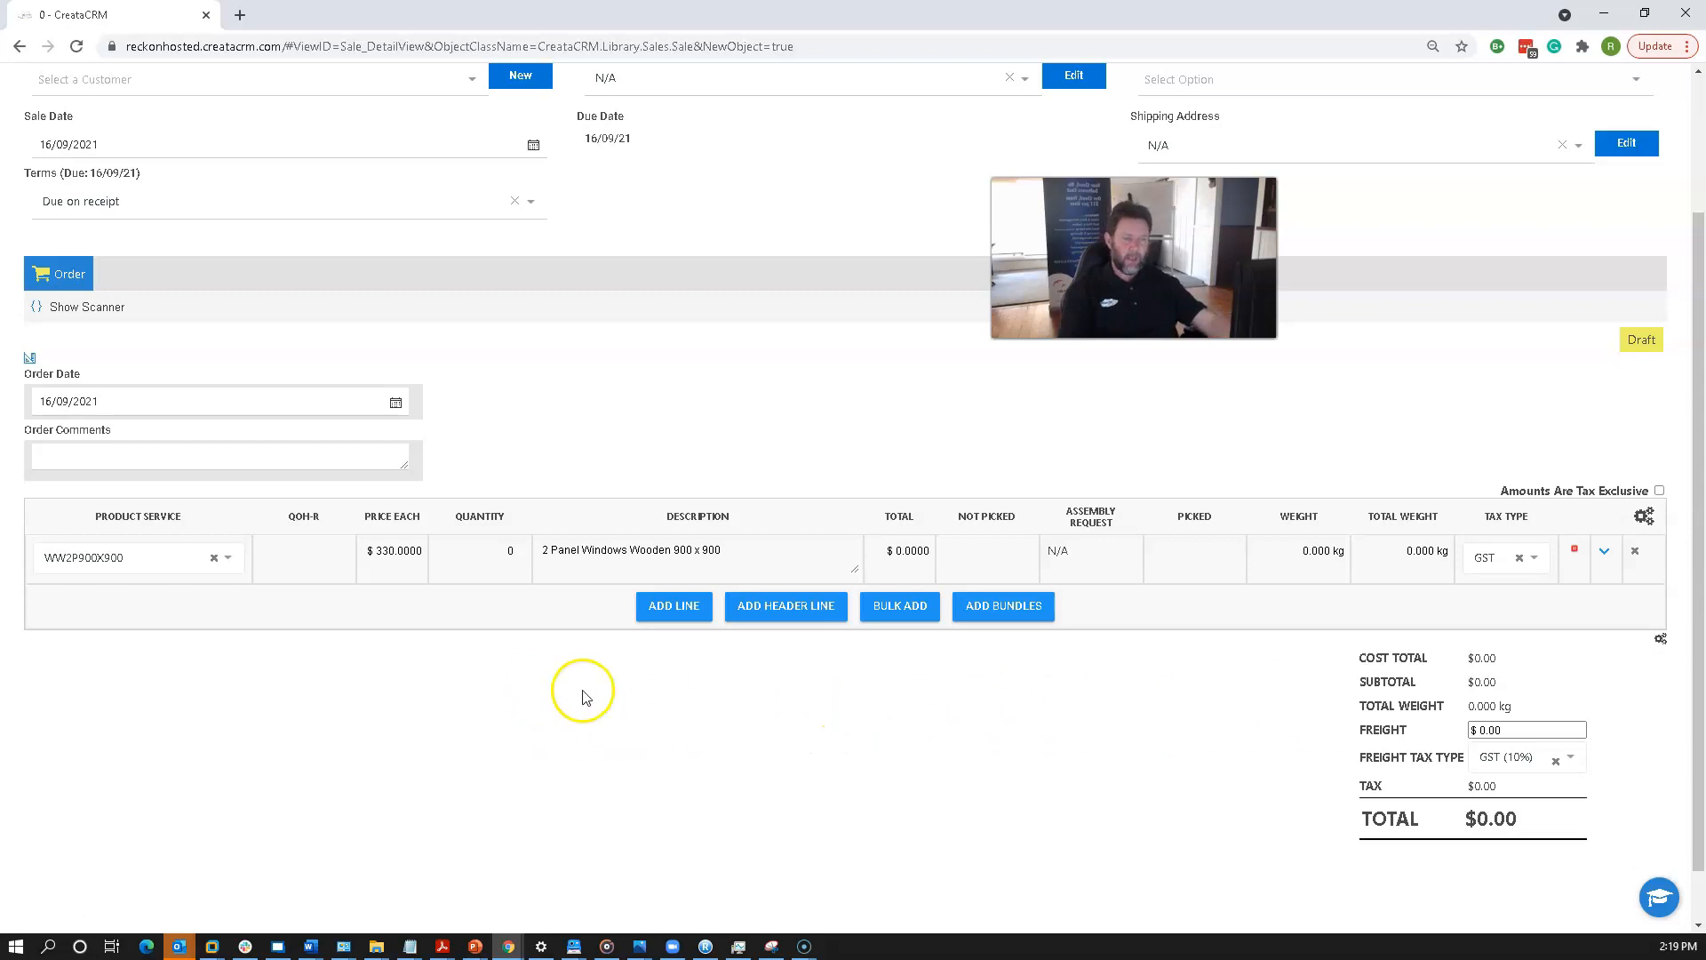
left_click(898, 561)
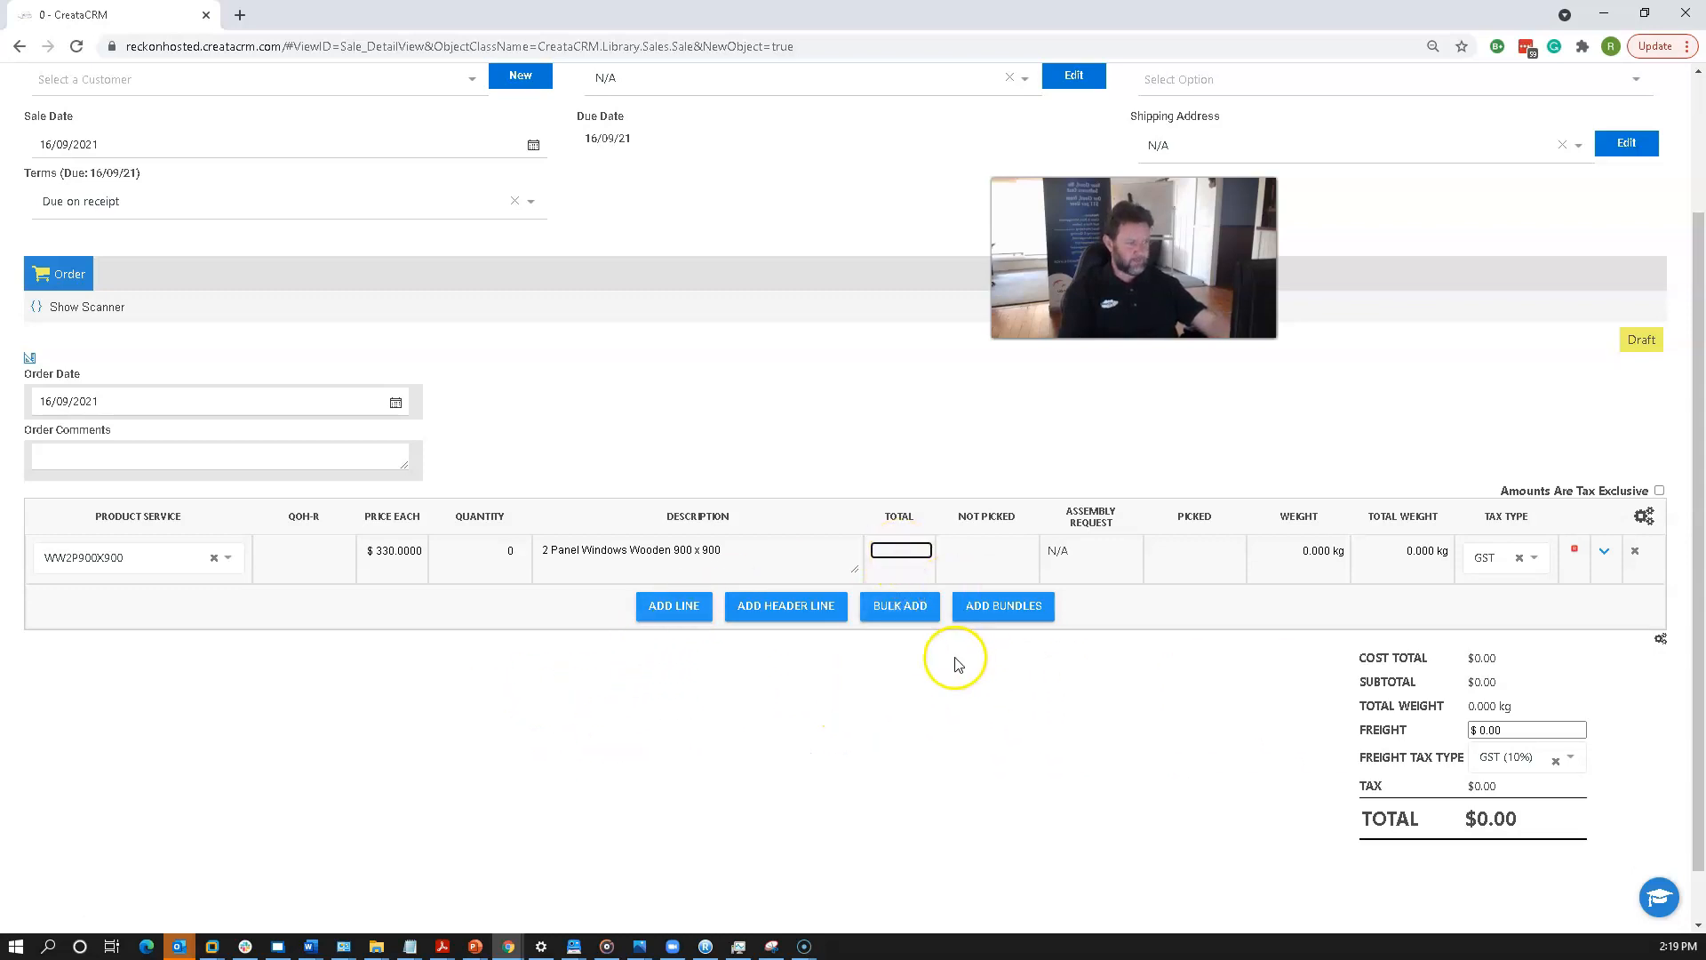
left_click(520, 558)
type("3")
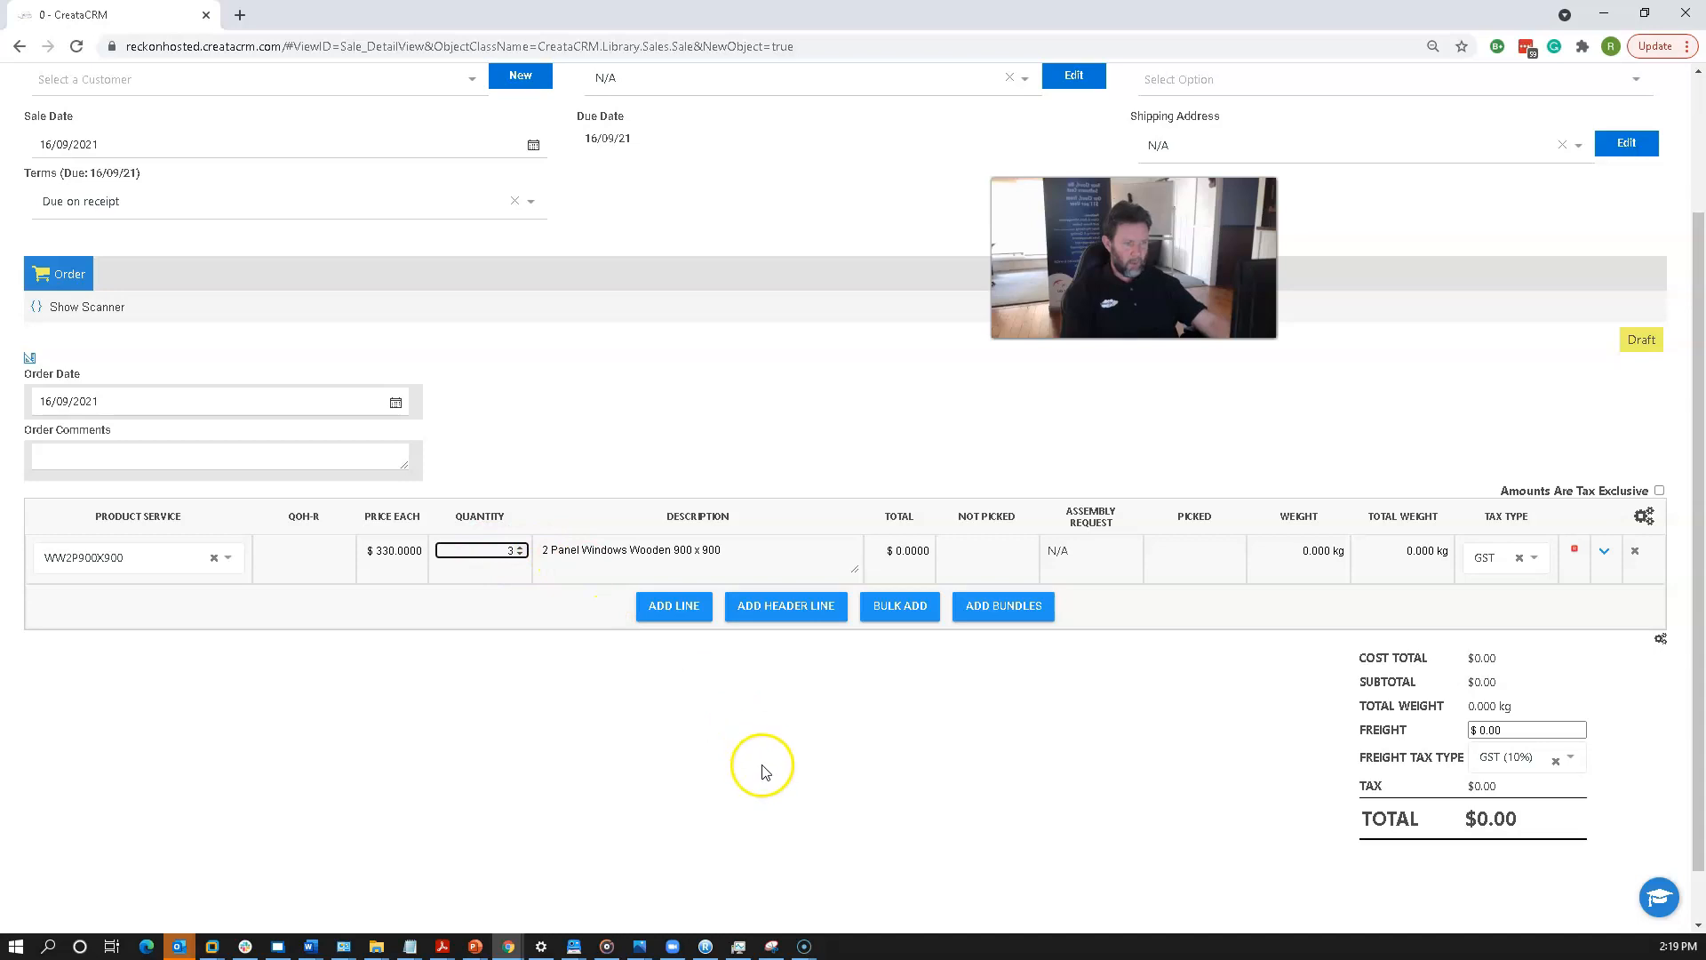
left_click(761, 770)
Set the sale's customer to Bondi Development Group and save the sale.
scroll(1458, 183, "up", 2)
left_click(1556, 181)
left_click(852, 617)
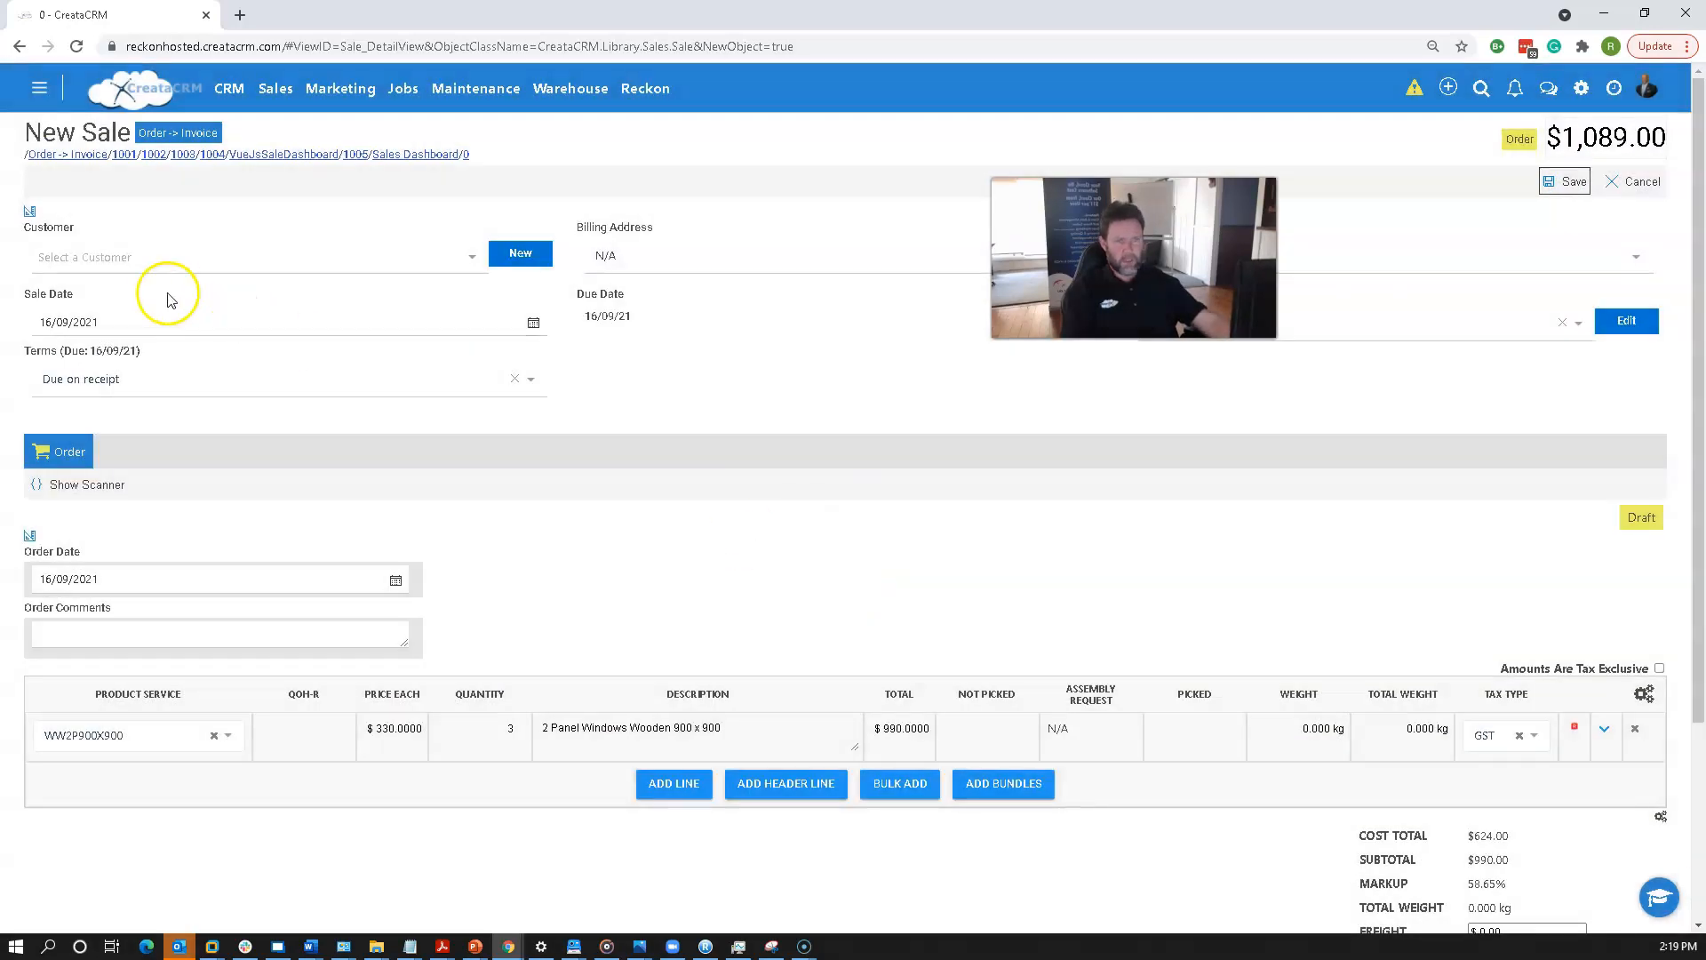
left_click(147, 257)
type("bond")
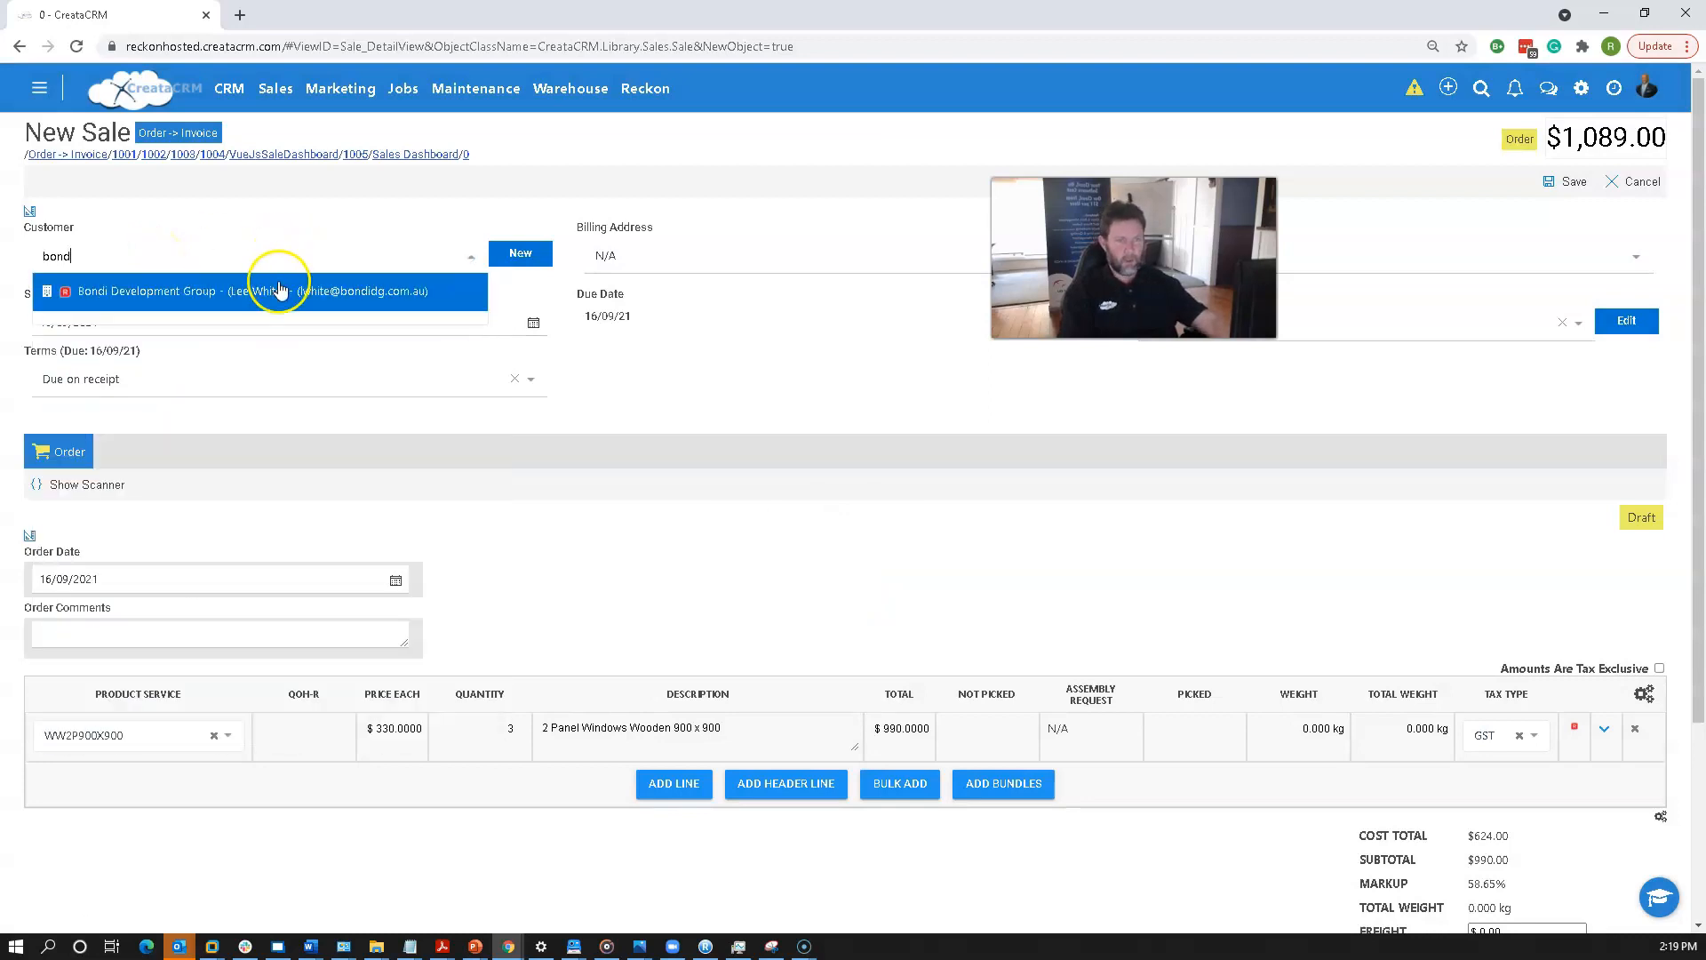
left_click(278, 286)
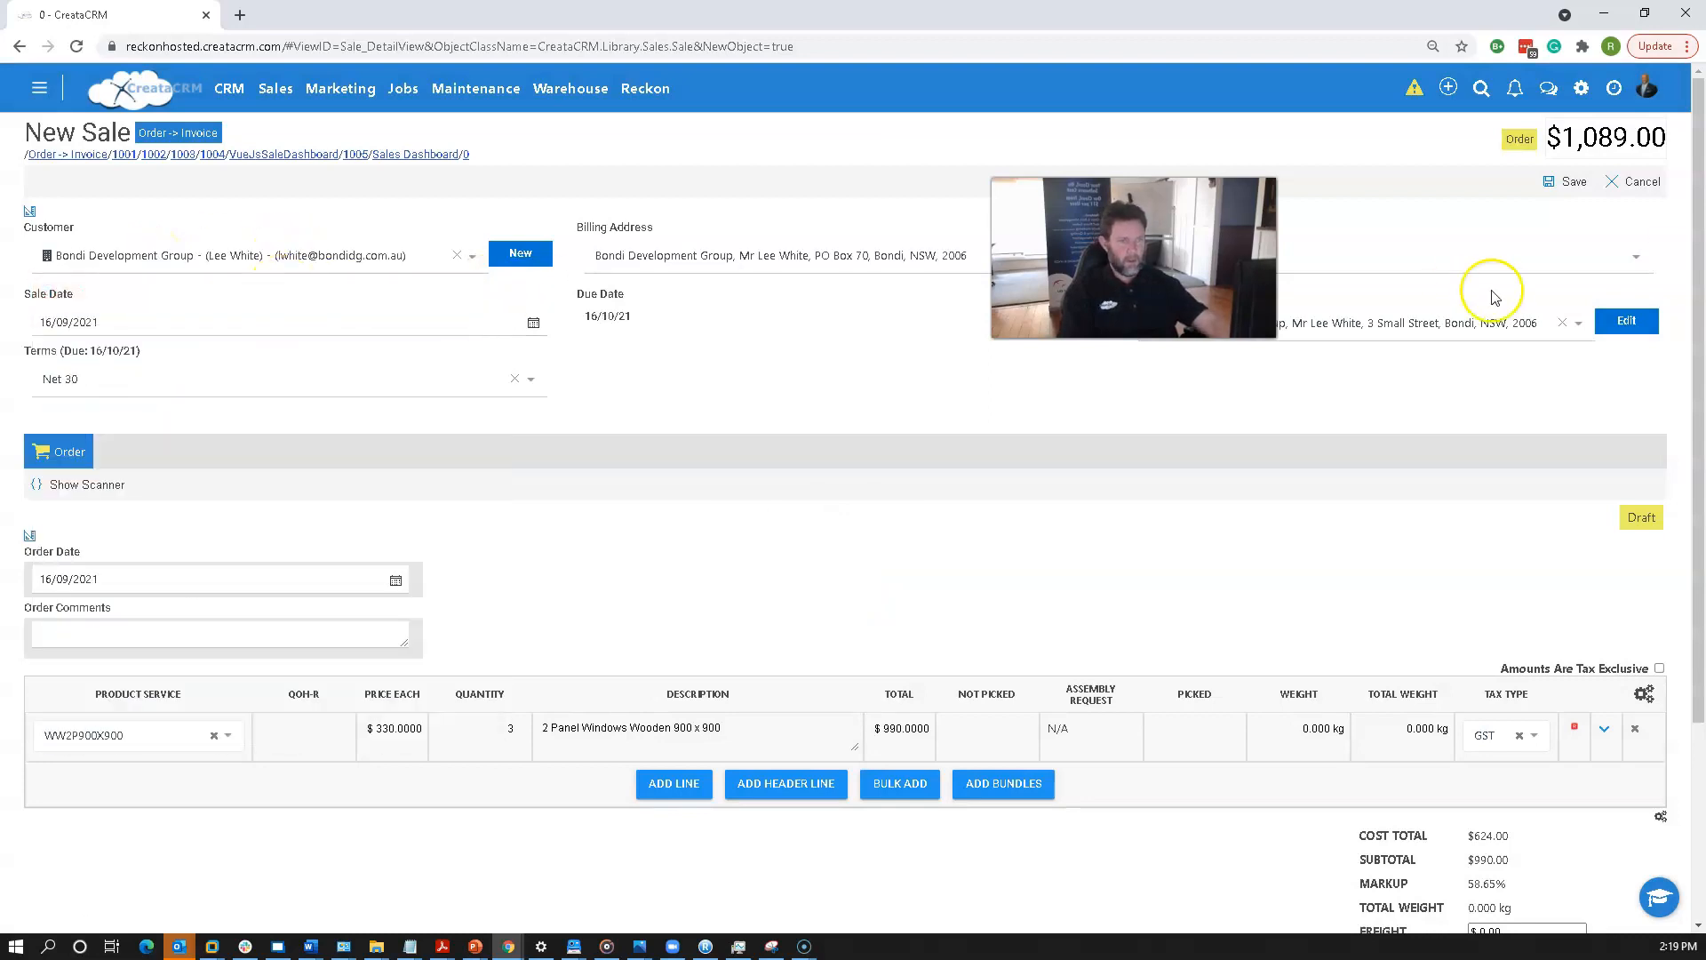
left_click(1568, 182)
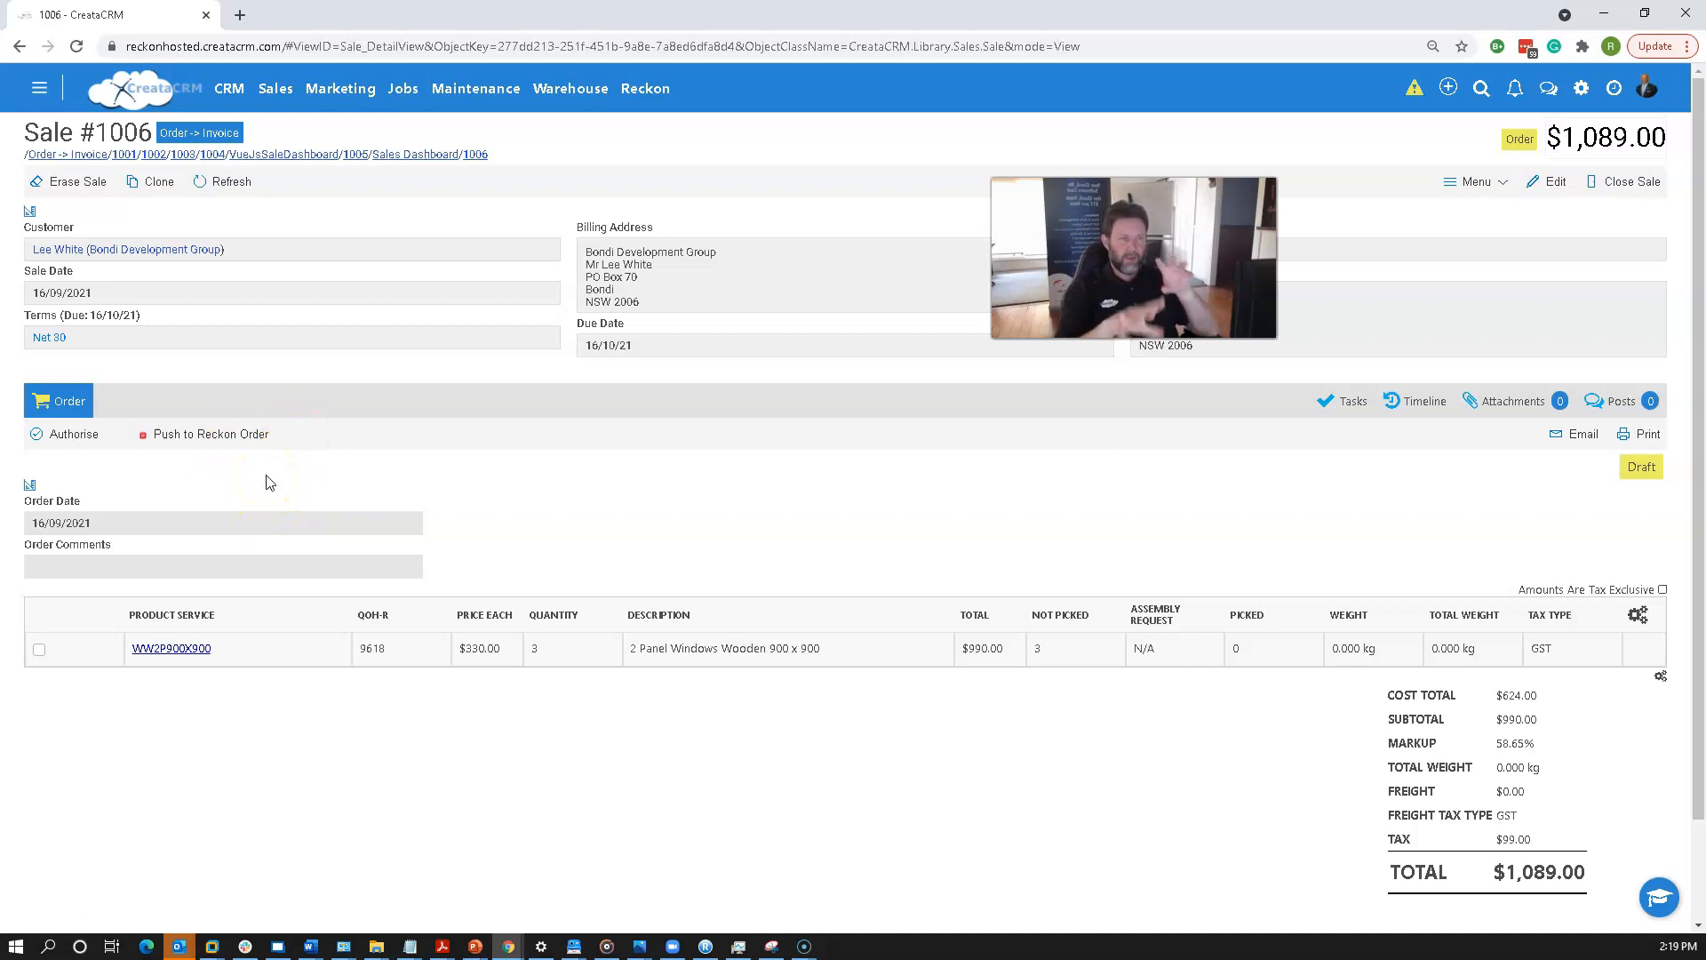
Open the Order -> Invoice sale type settings and enable its Purchase section.
left_click(274, 89)
left_click(372, 477)
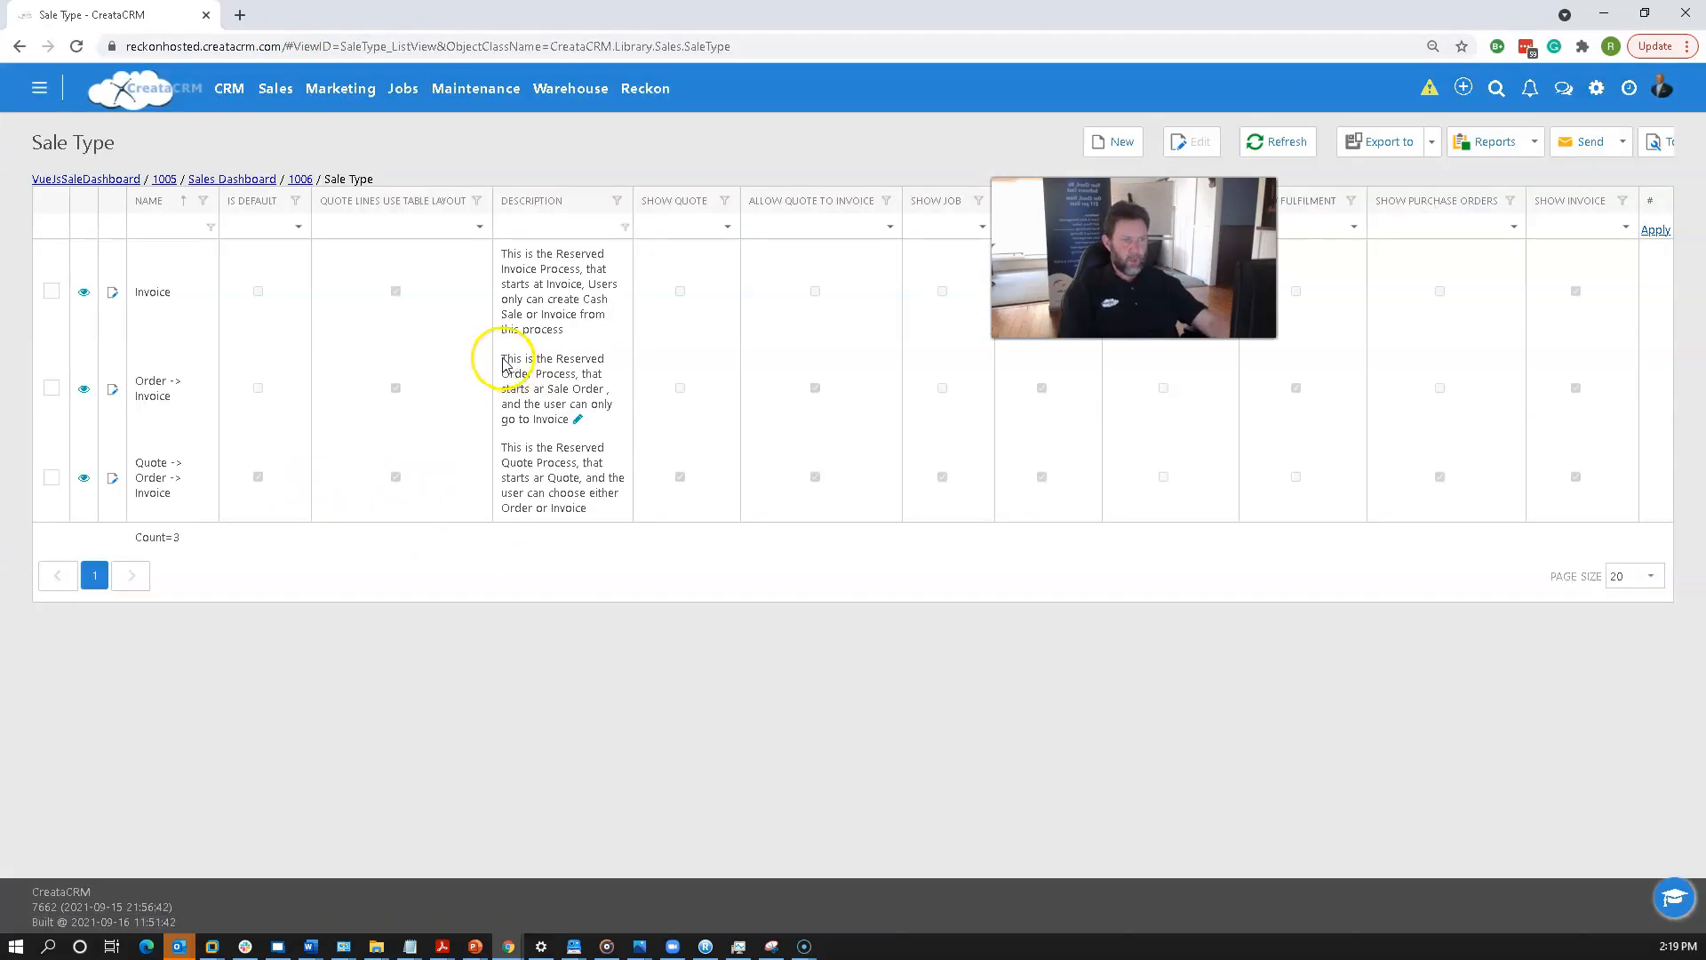
left_click(531, 408)
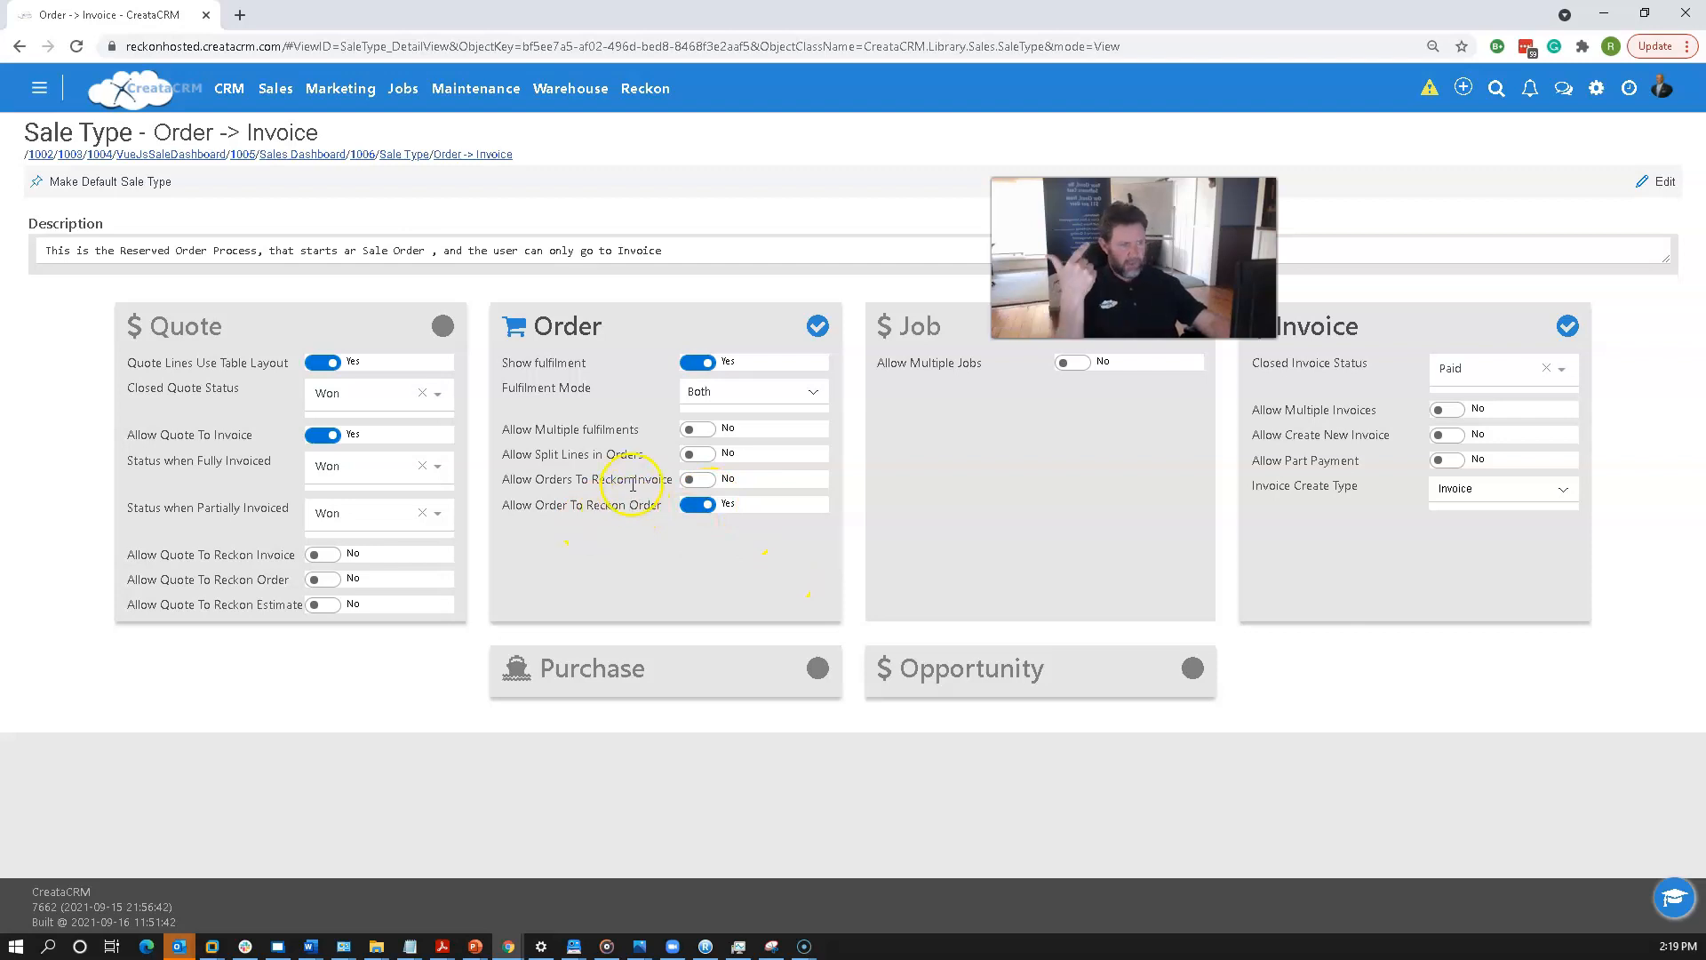
left_click(700, 481)
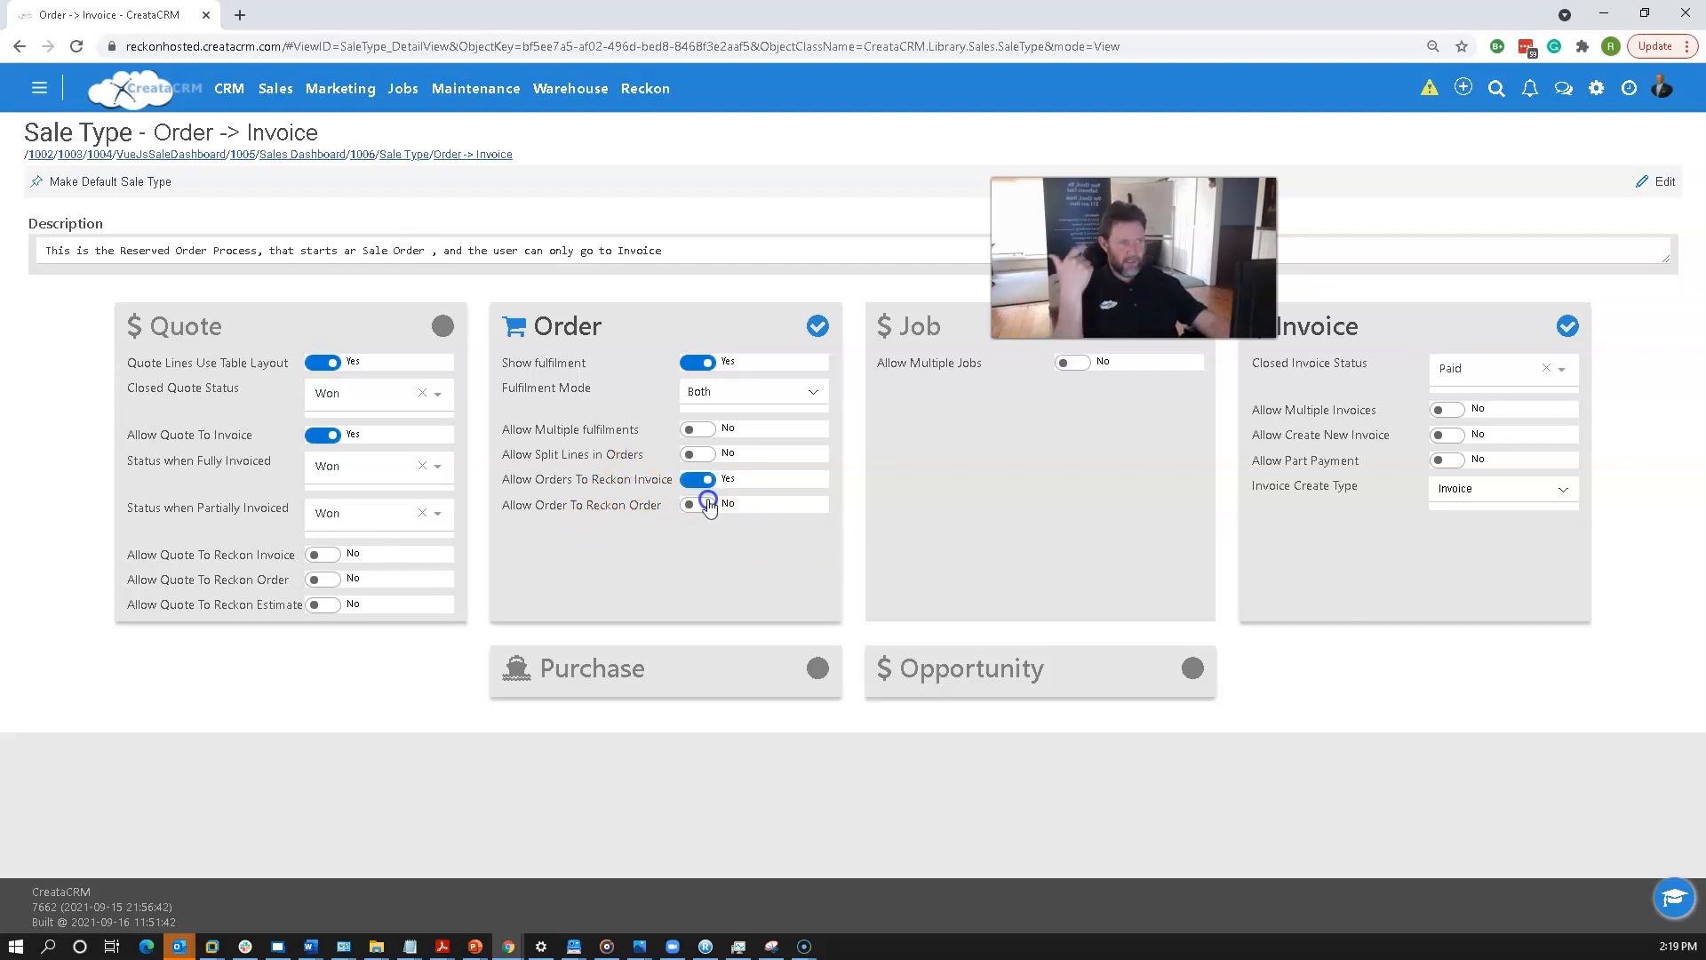
left_click(699, 505)
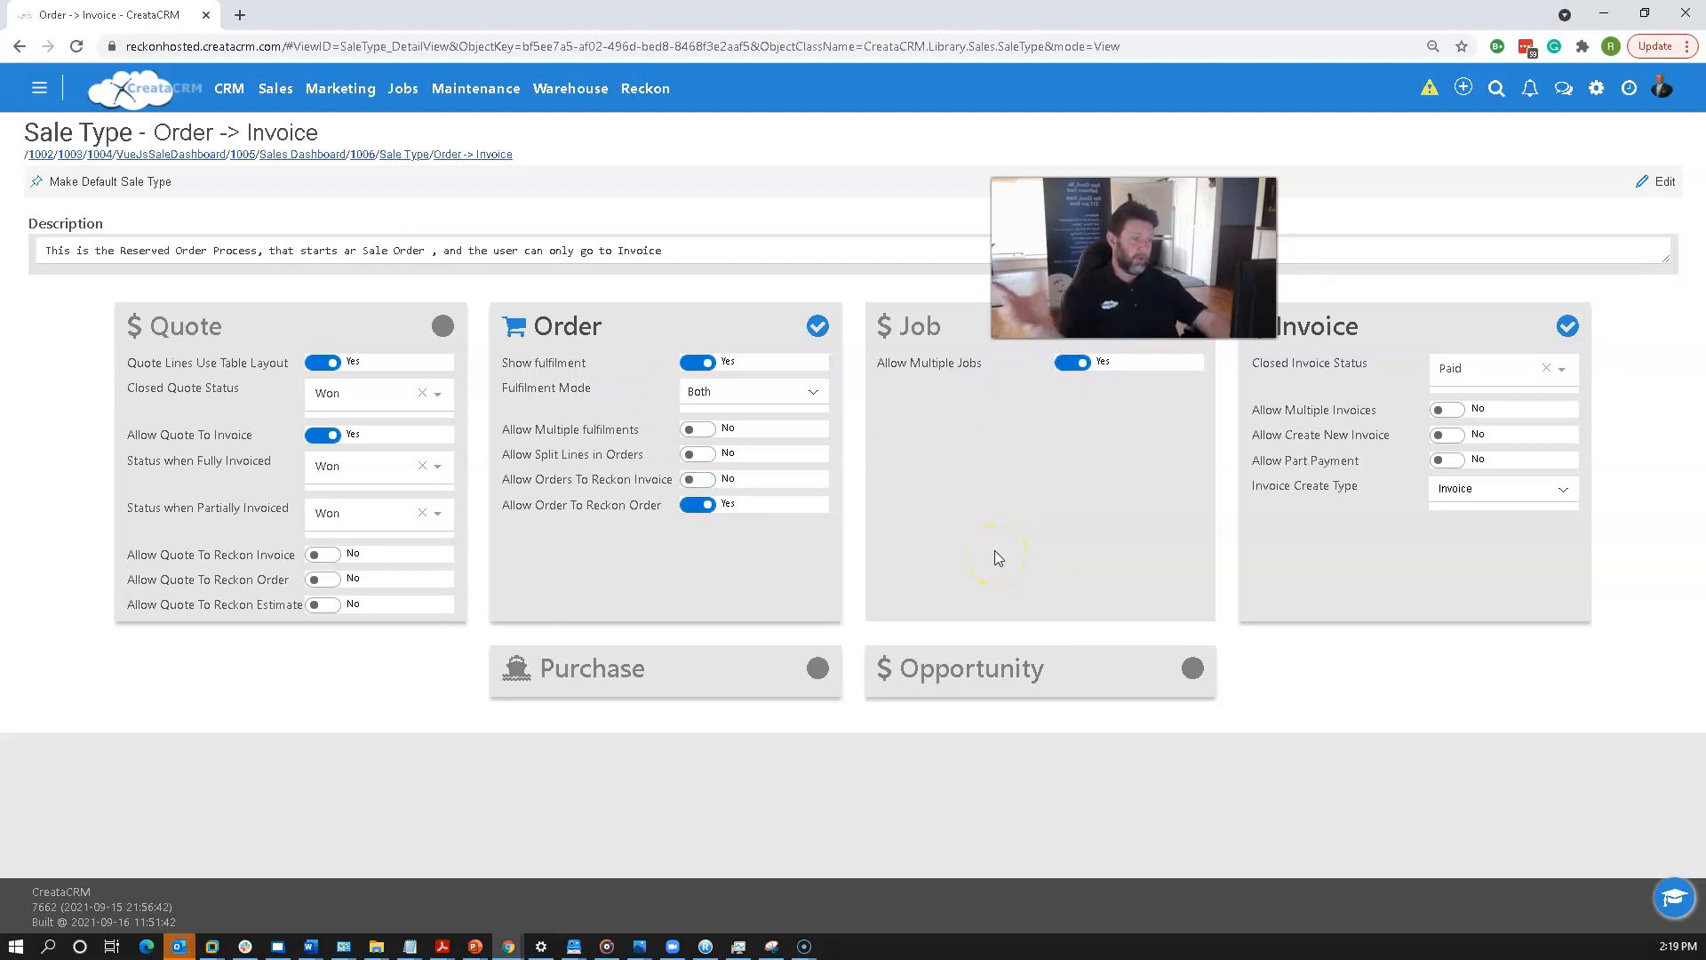
left_click(818, 668)
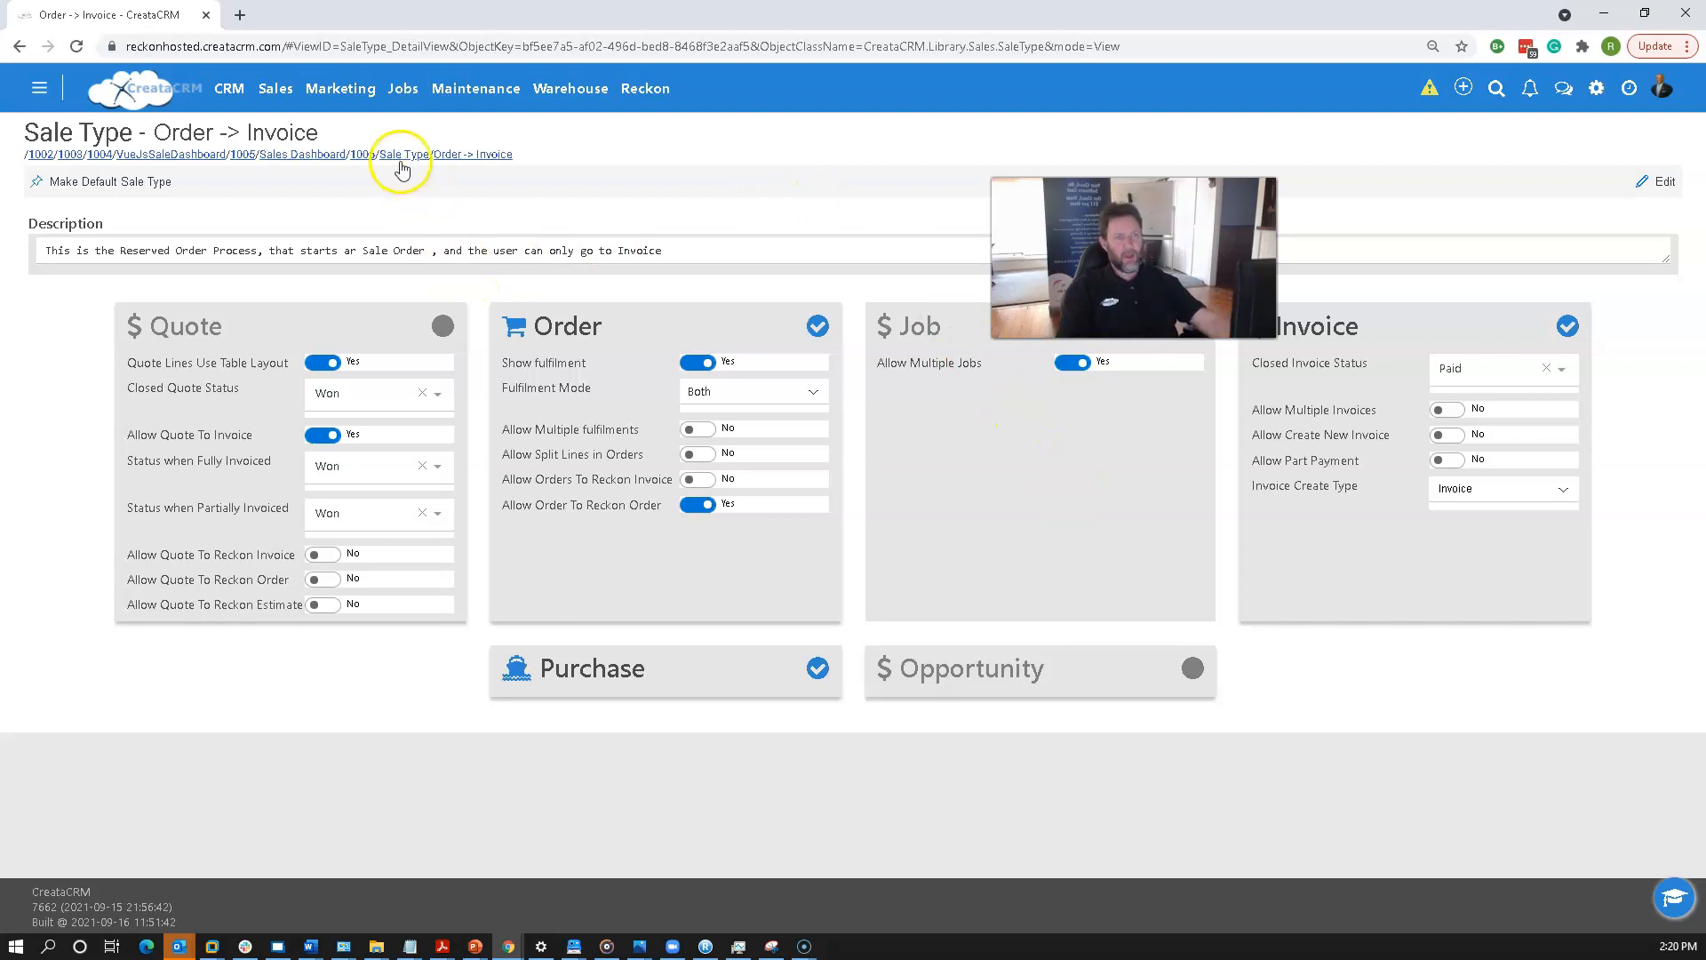
Return to sale 1006 and push it to a Reckon Sales Order, confirming the conversion.
left_click(359, 155)
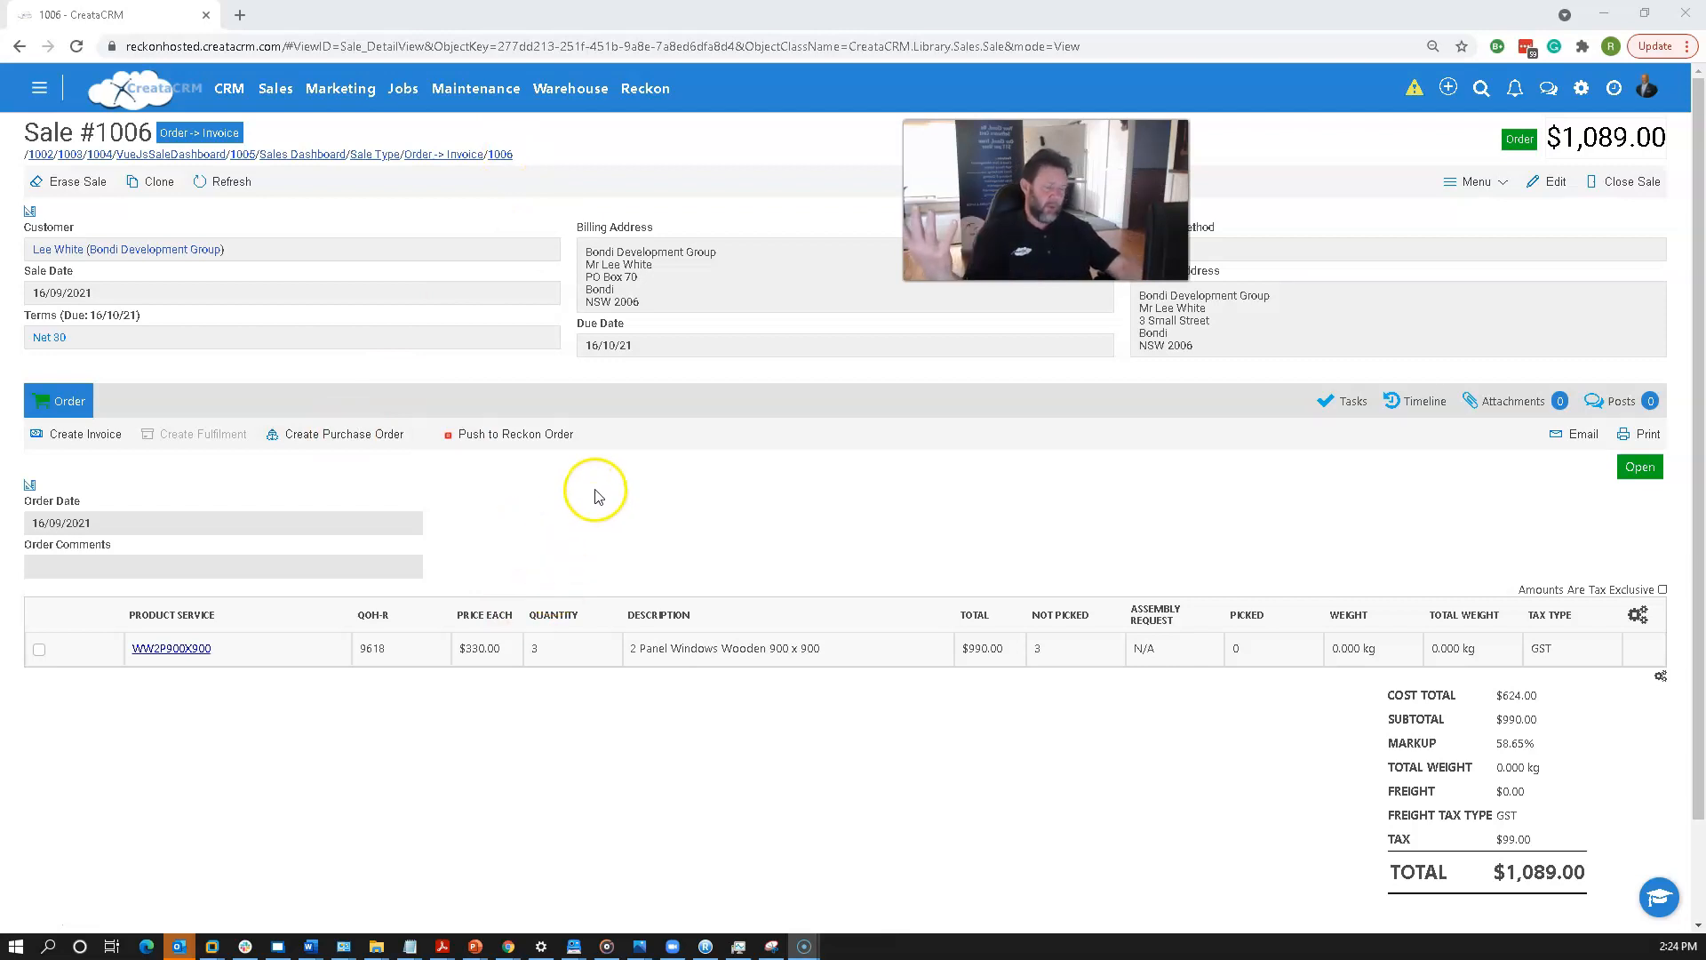
left_click(685, 545)
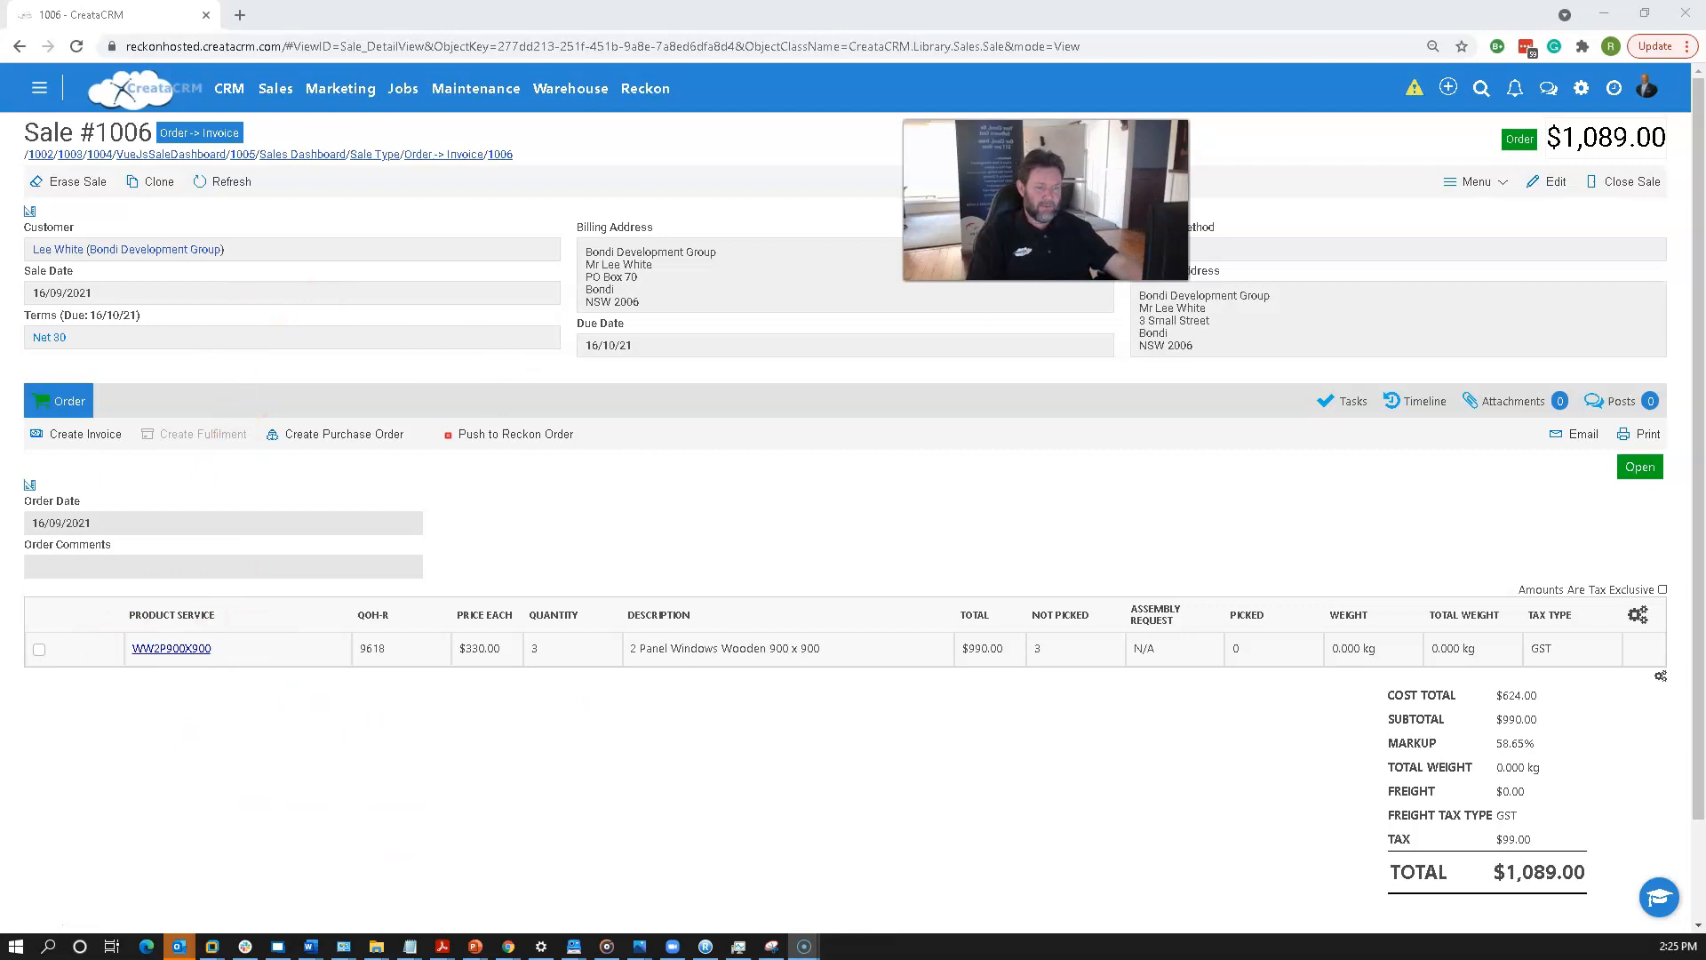
left_click(490, 437)
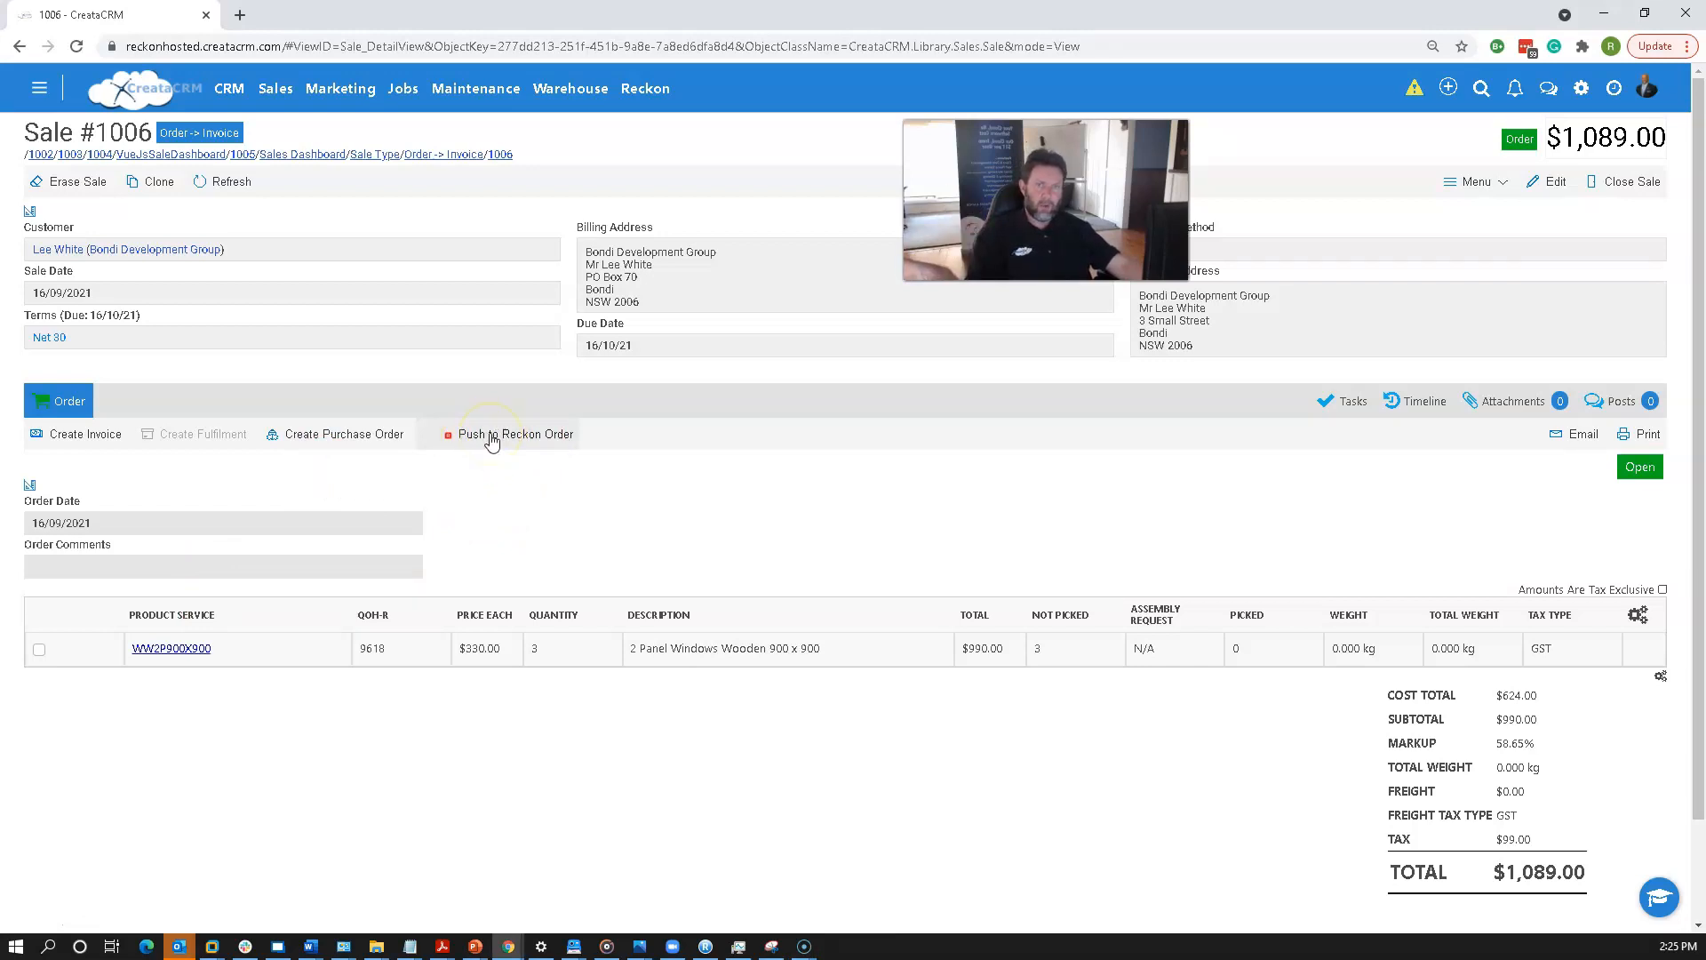
left_click(490, 439)
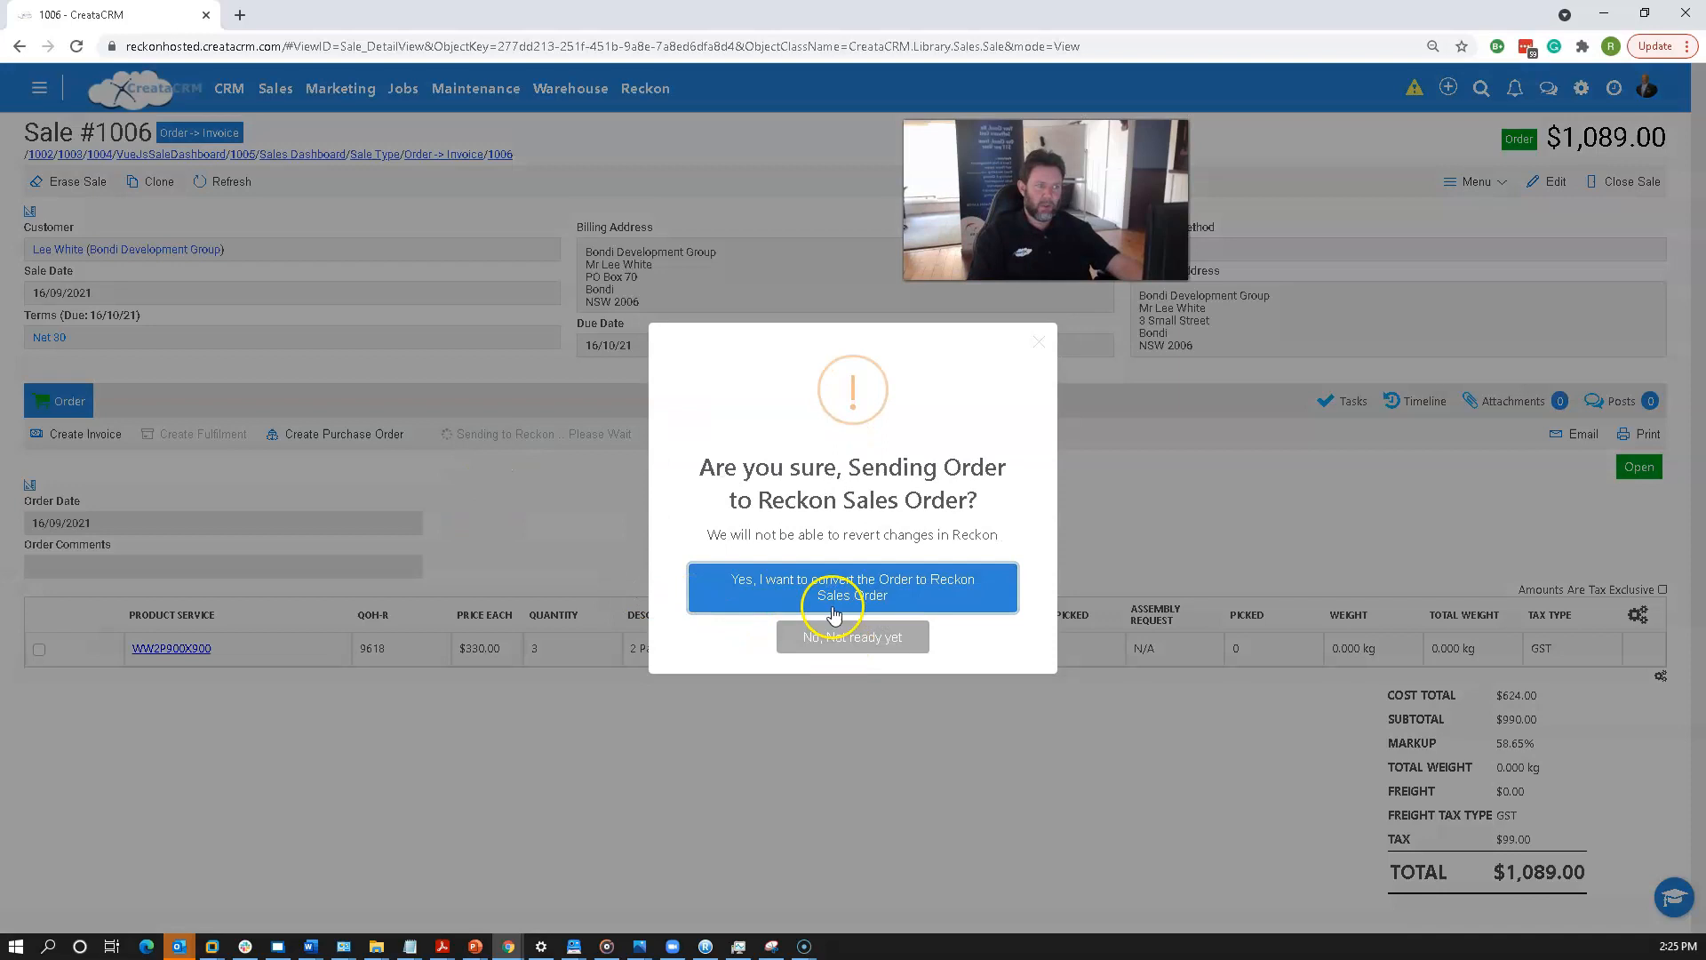
left_click(809, 586)
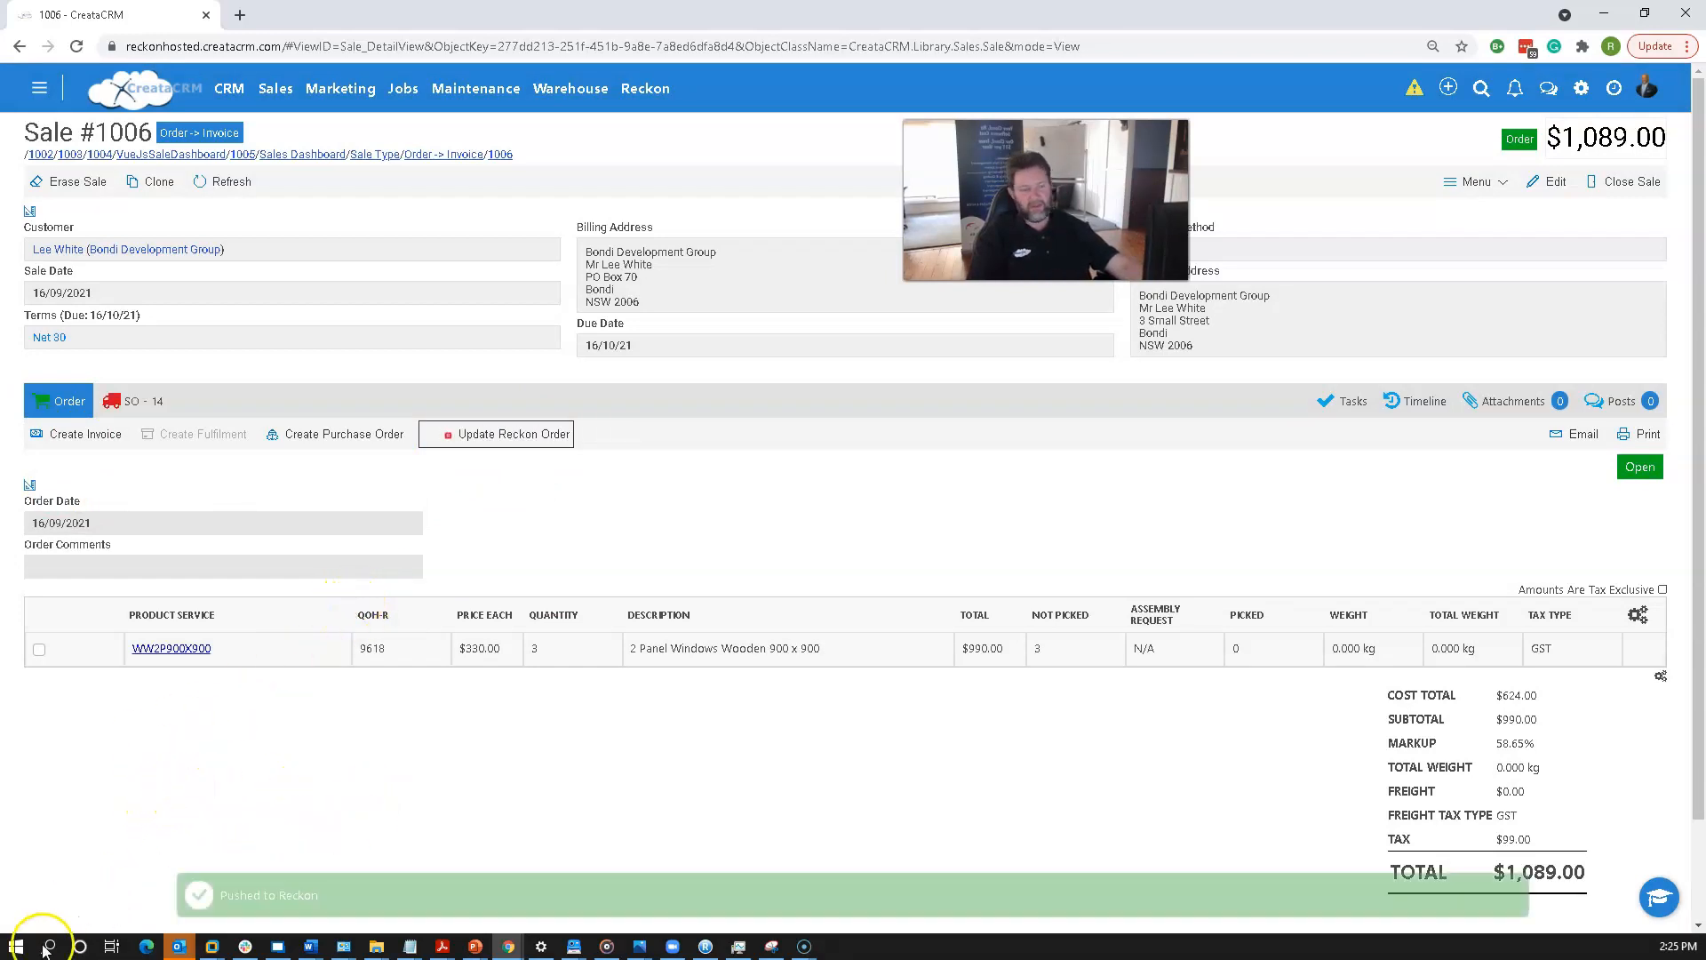
View the Reckon Sales Order tab of the sale.
left_click(587, 549)
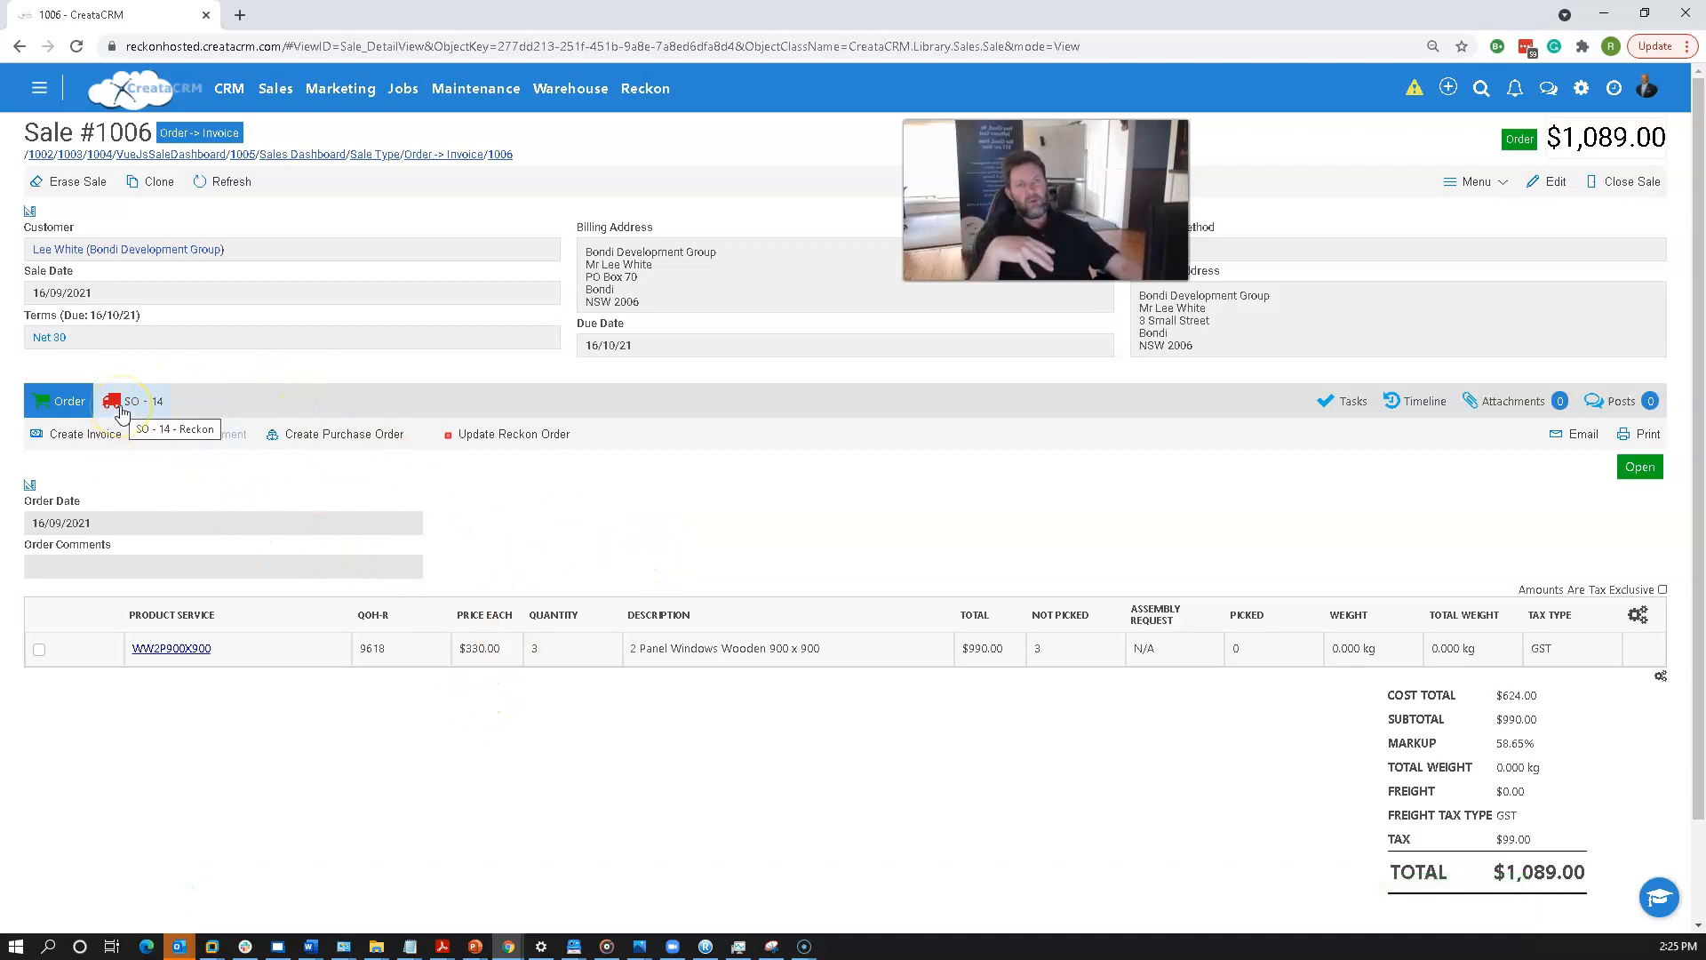
left_click(125, 404)
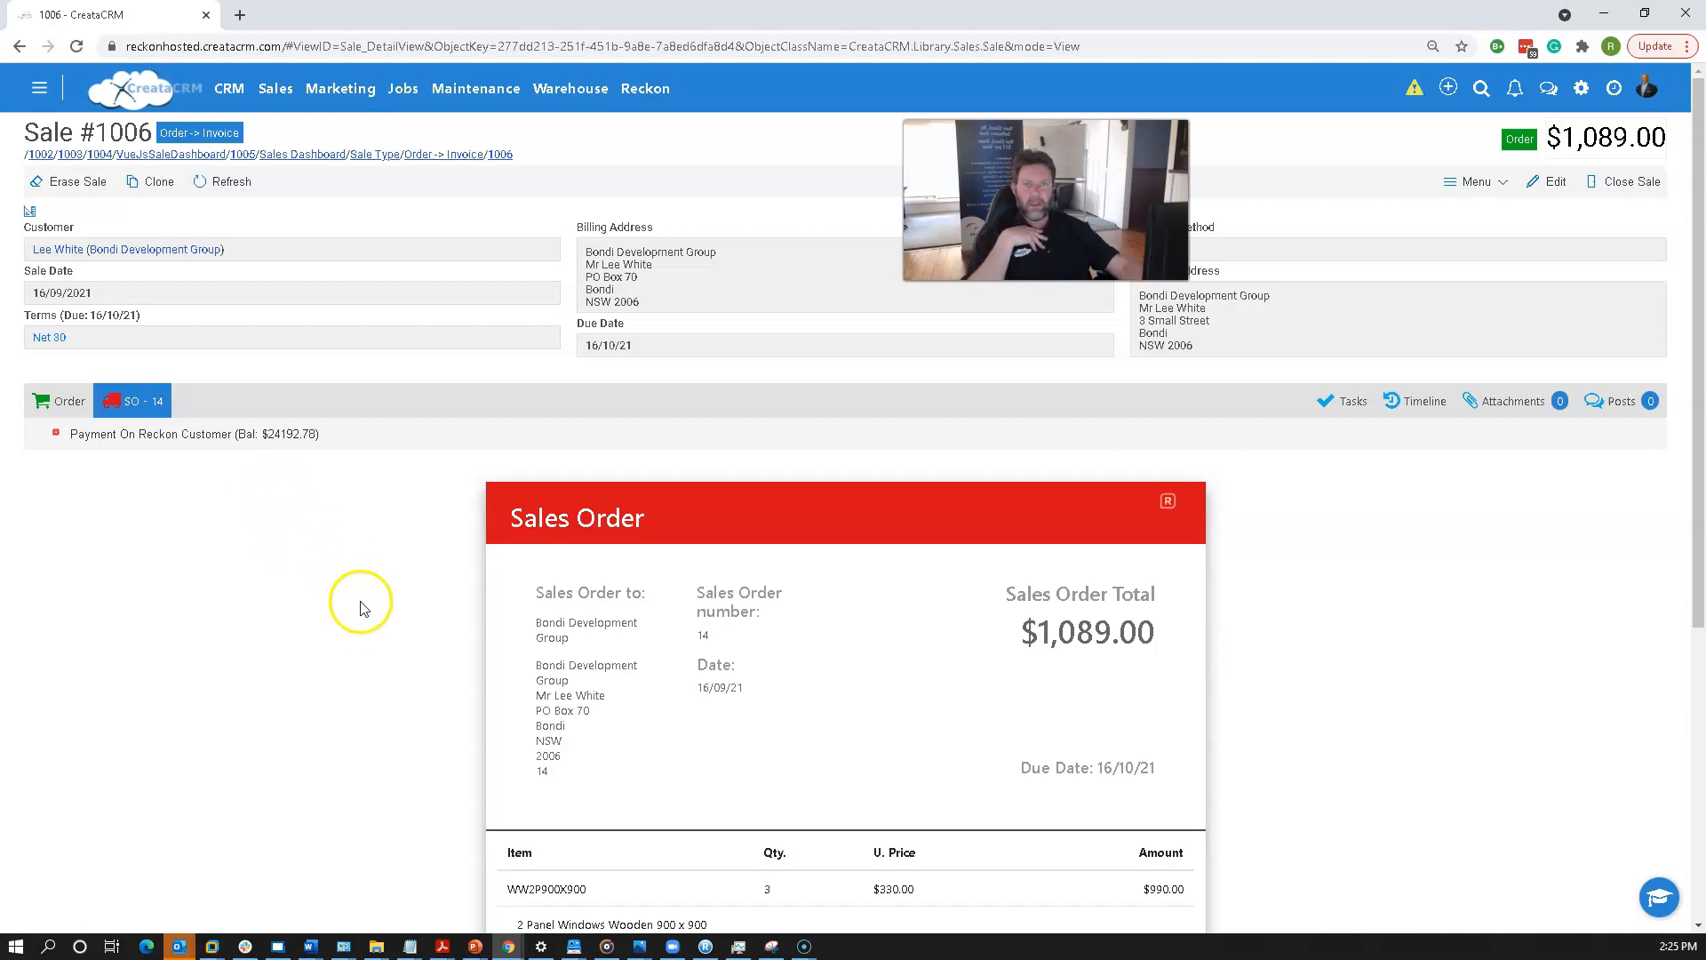
scroll(418, 638, "down", 5)
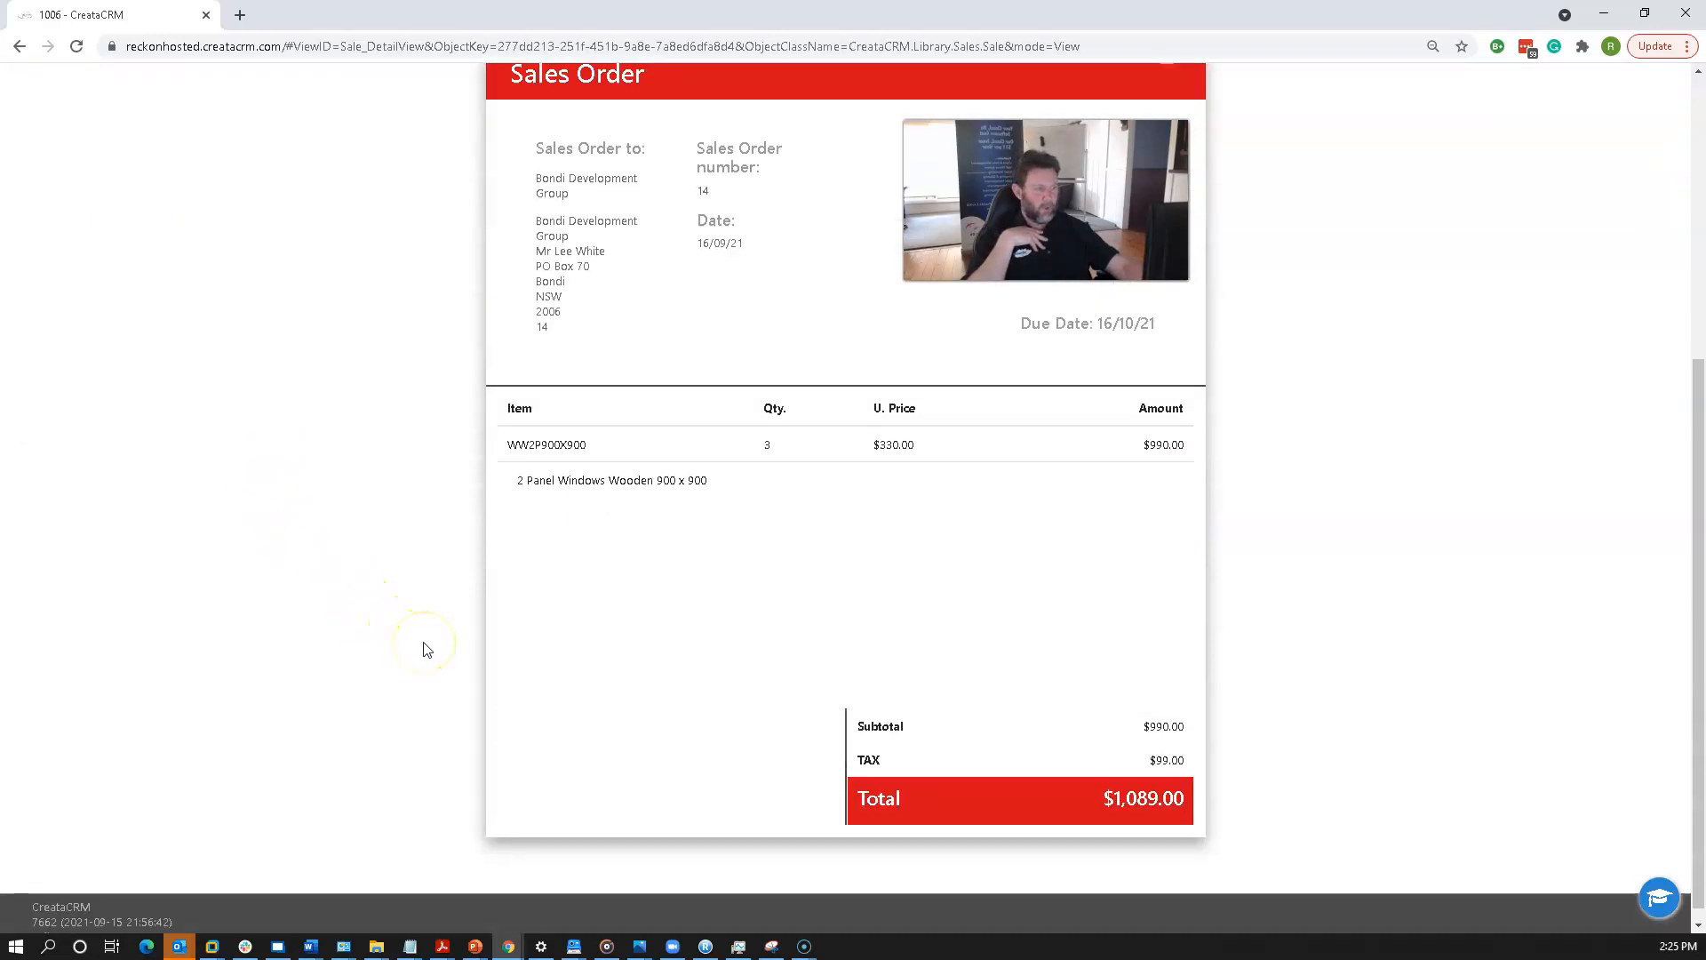
scroll(423, 650, "up", 5)
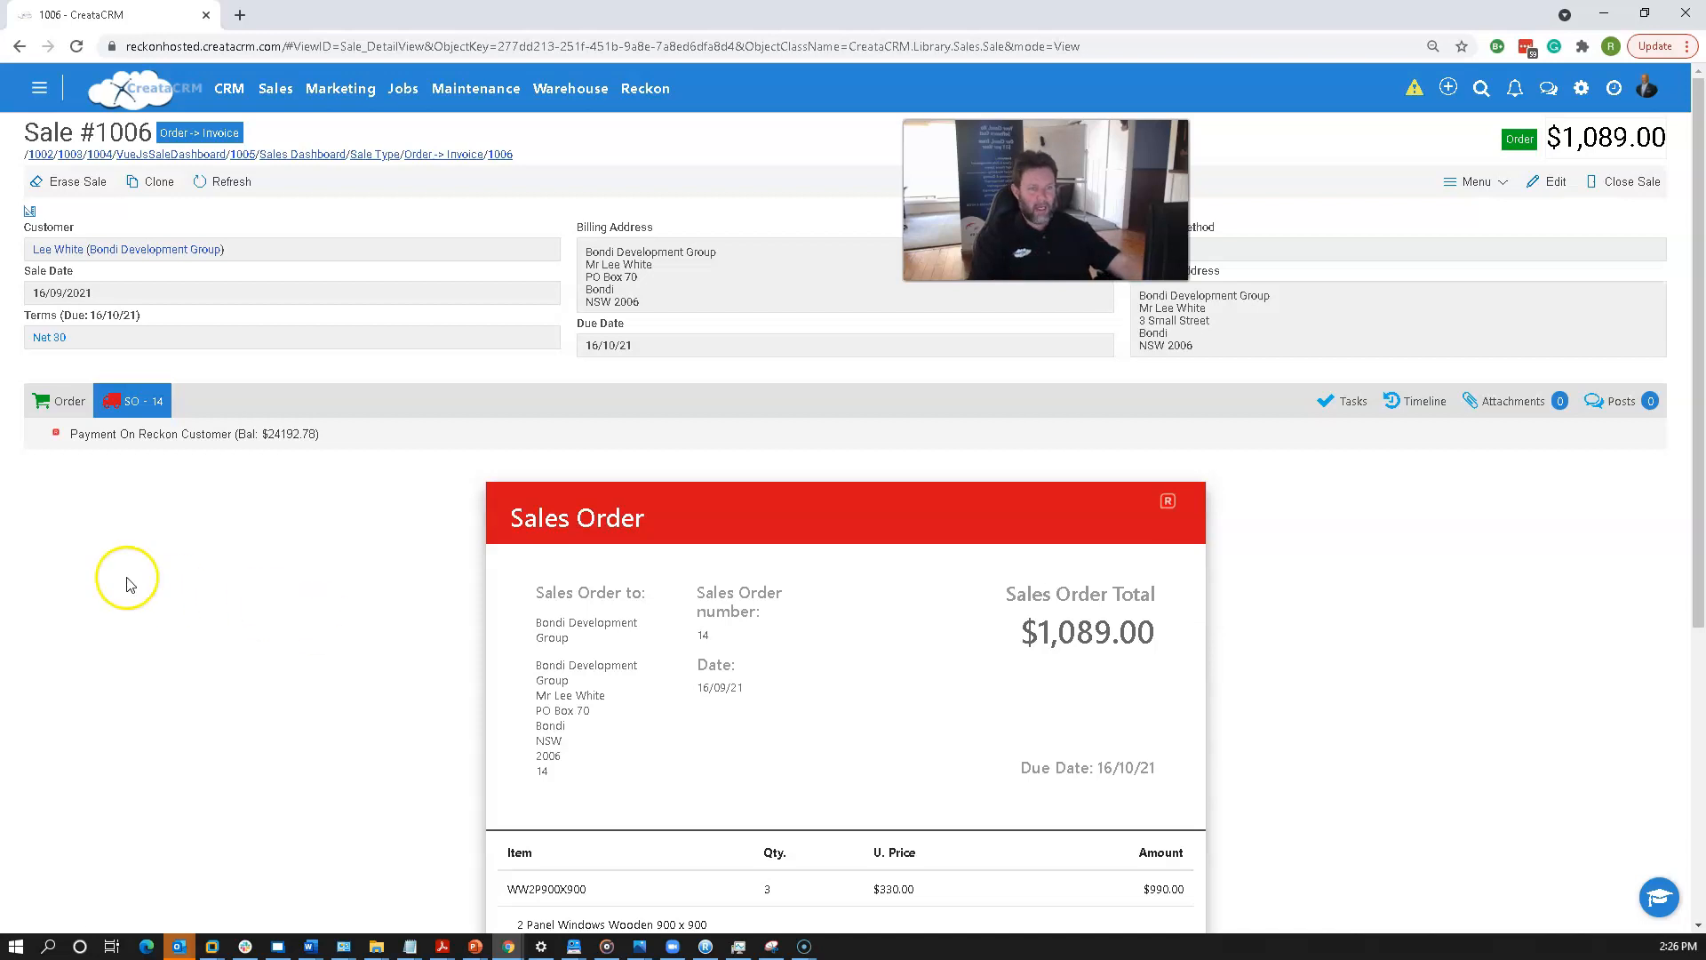
Open the Payment On Reckon Customer dialog, cancel it, and return to the Order tab.
left_click(235, 436)
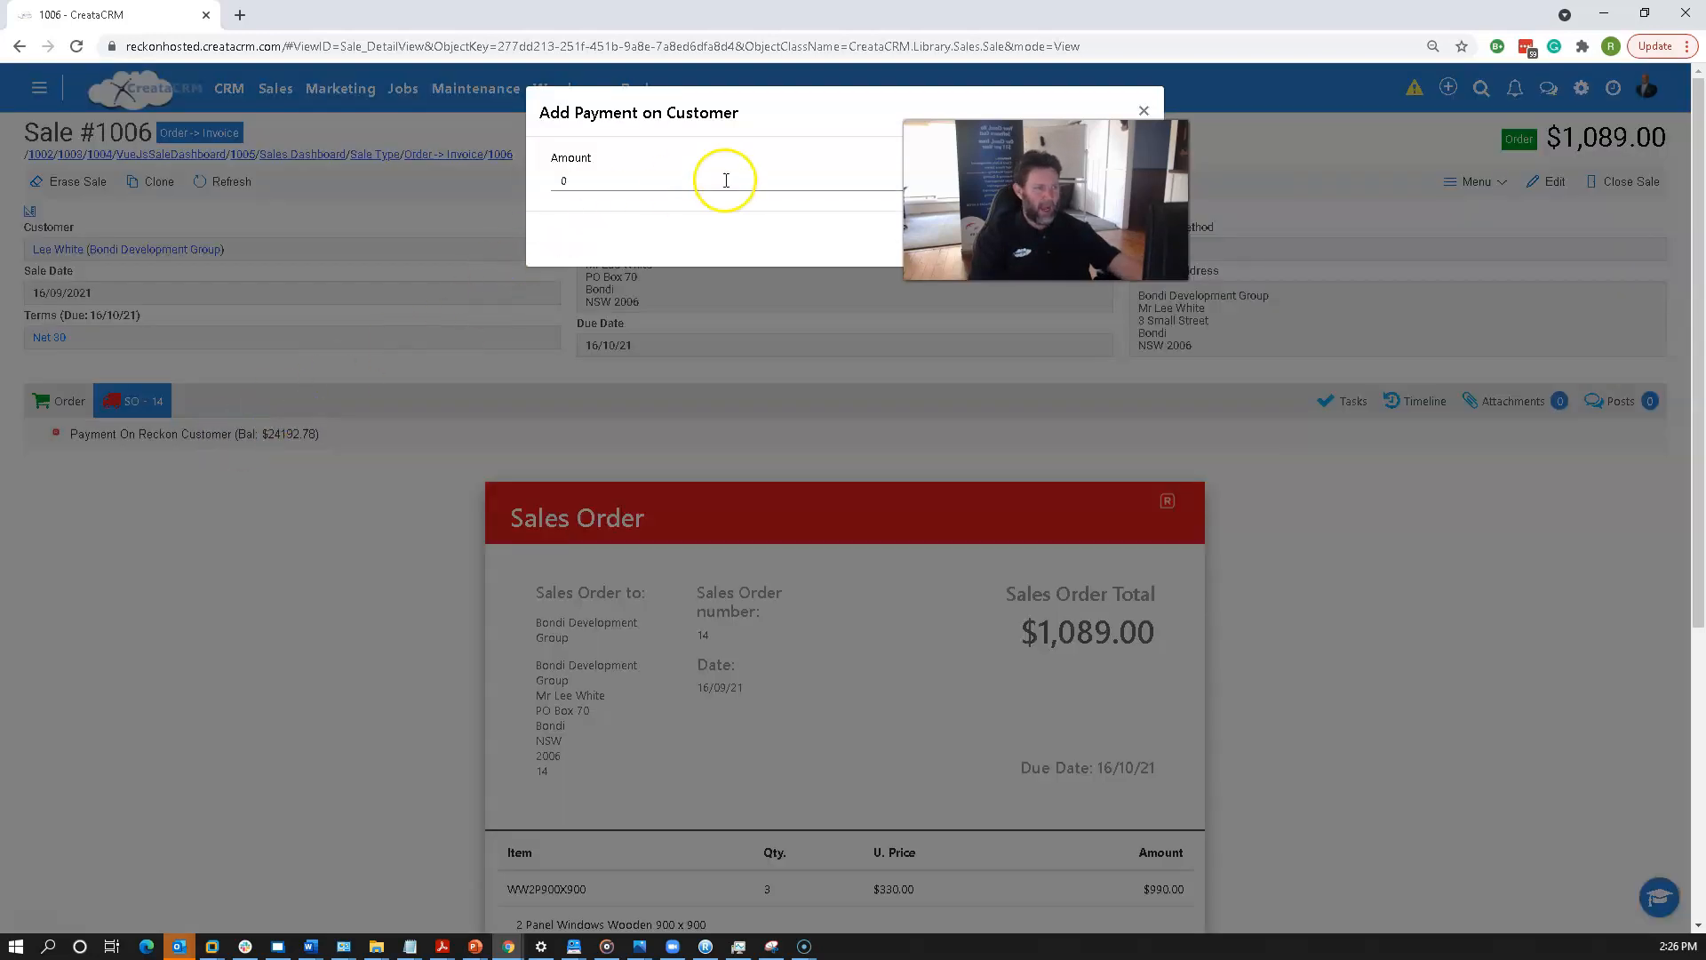
left_click_drag(744, 116, 536, 112)
left_click_drag(1092, 231, 1450, 288)
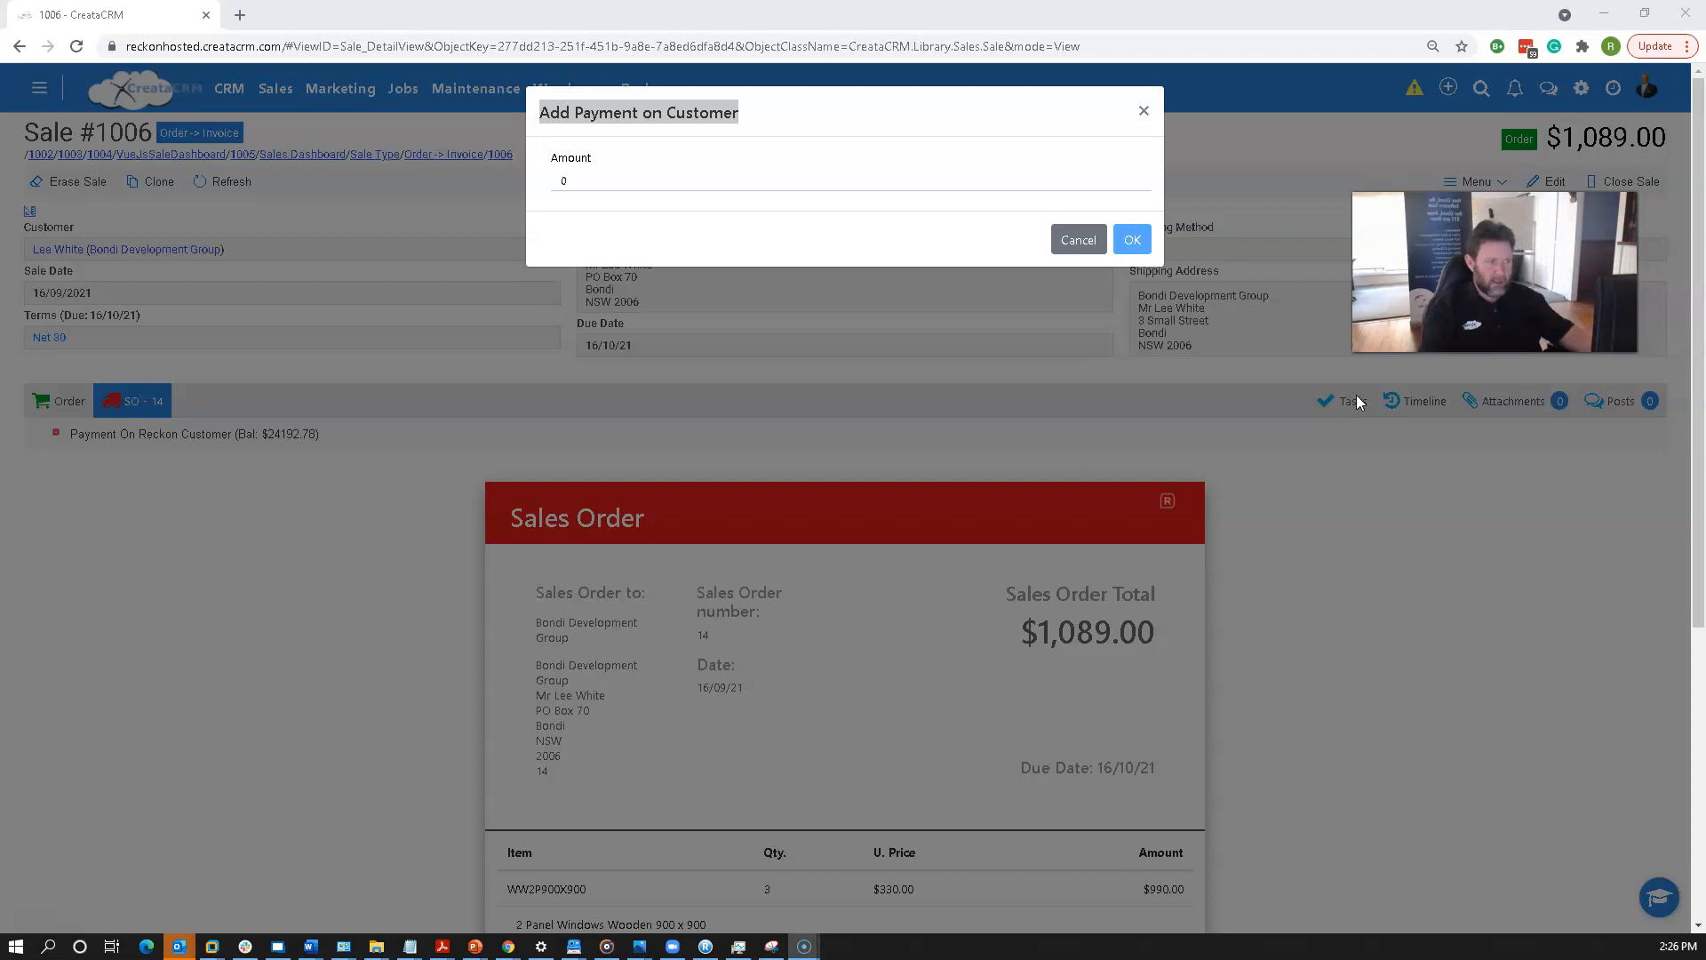
left_click(1056, 239)
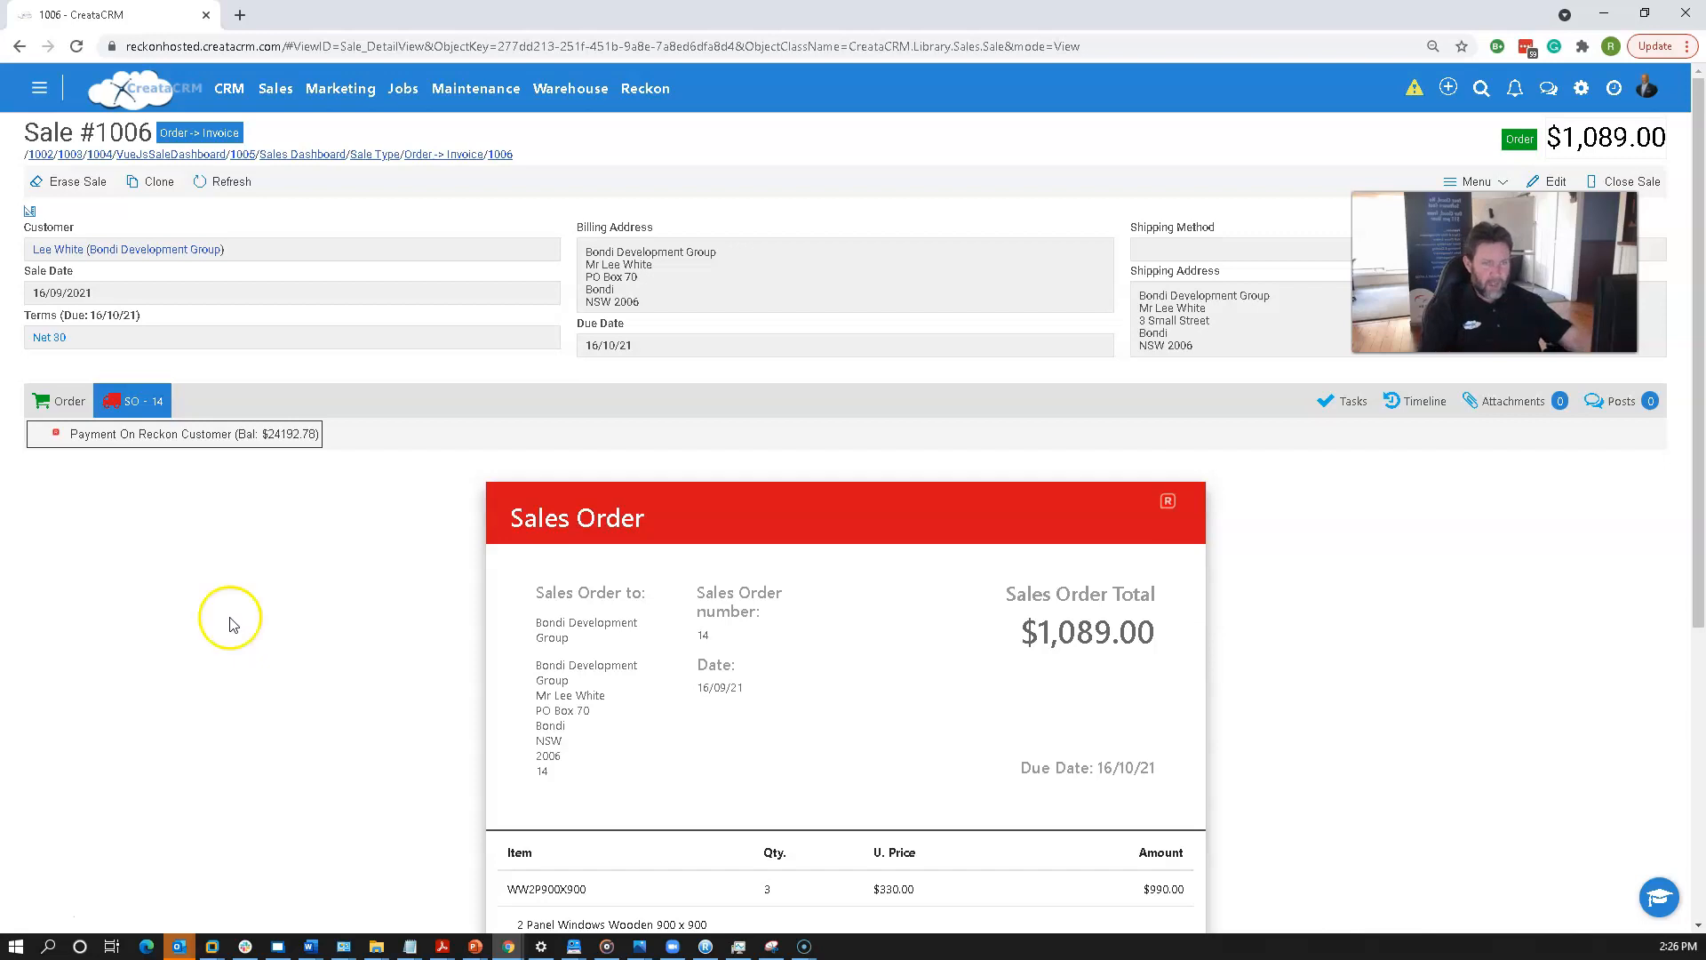
left_click(43, 400)
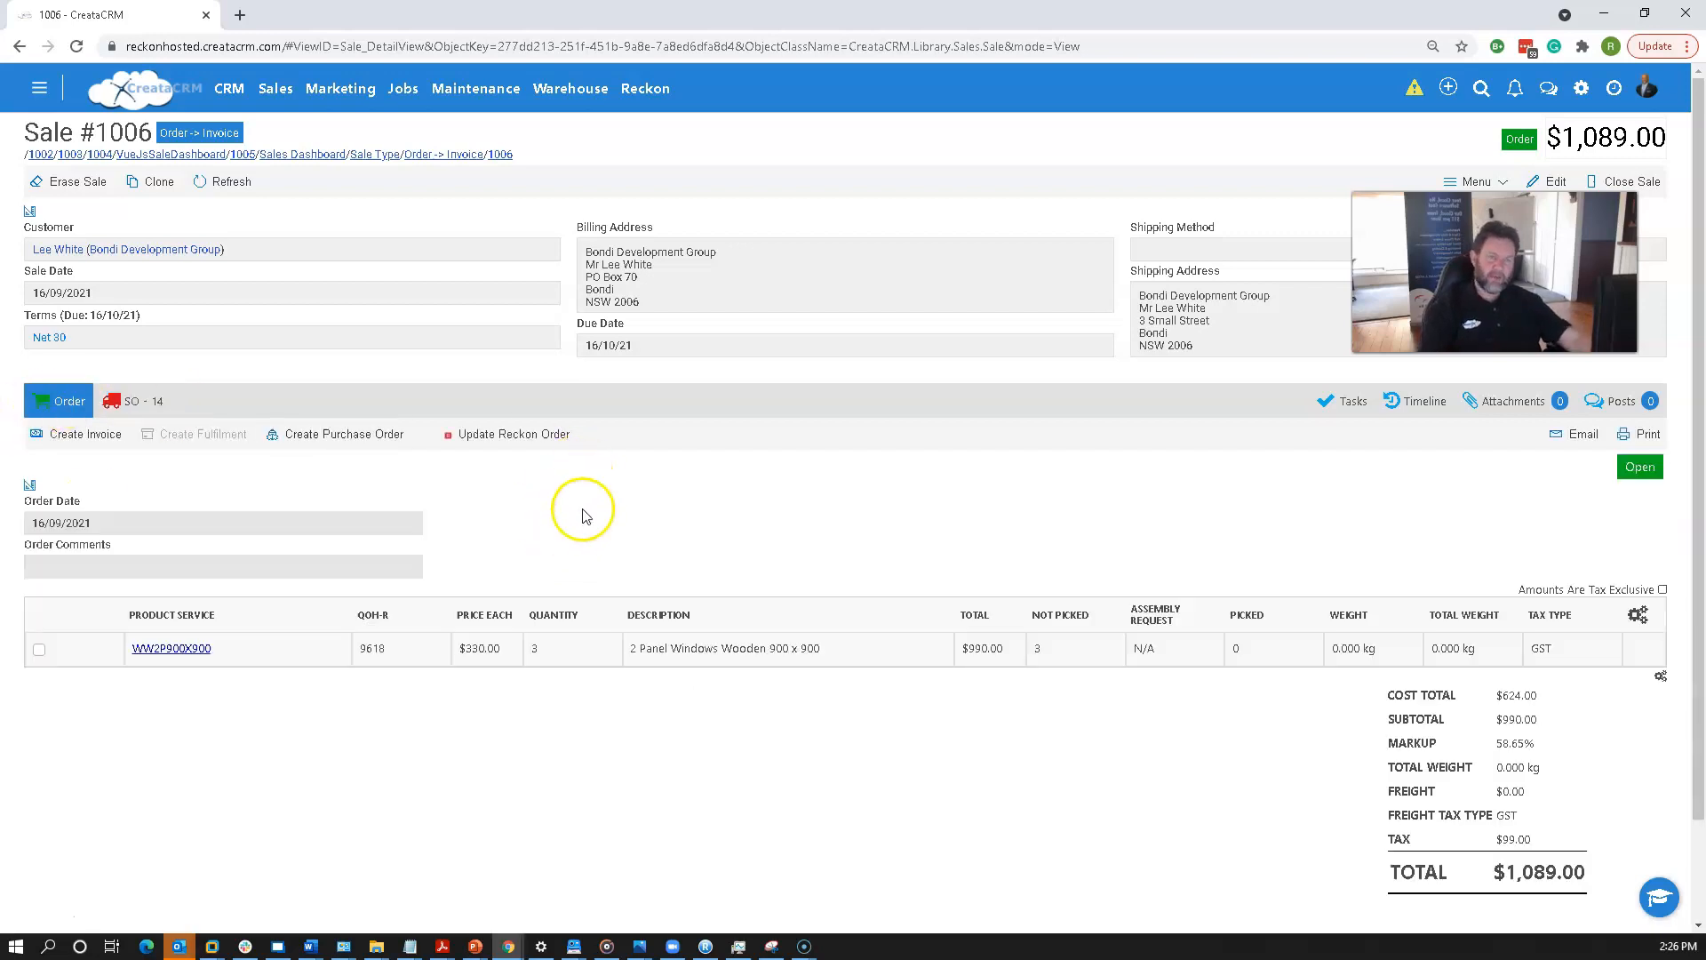
Edit sale 1006 and add a new order line with the product WW600x600.
left_click_drag(1502, 218, 1496, 331)
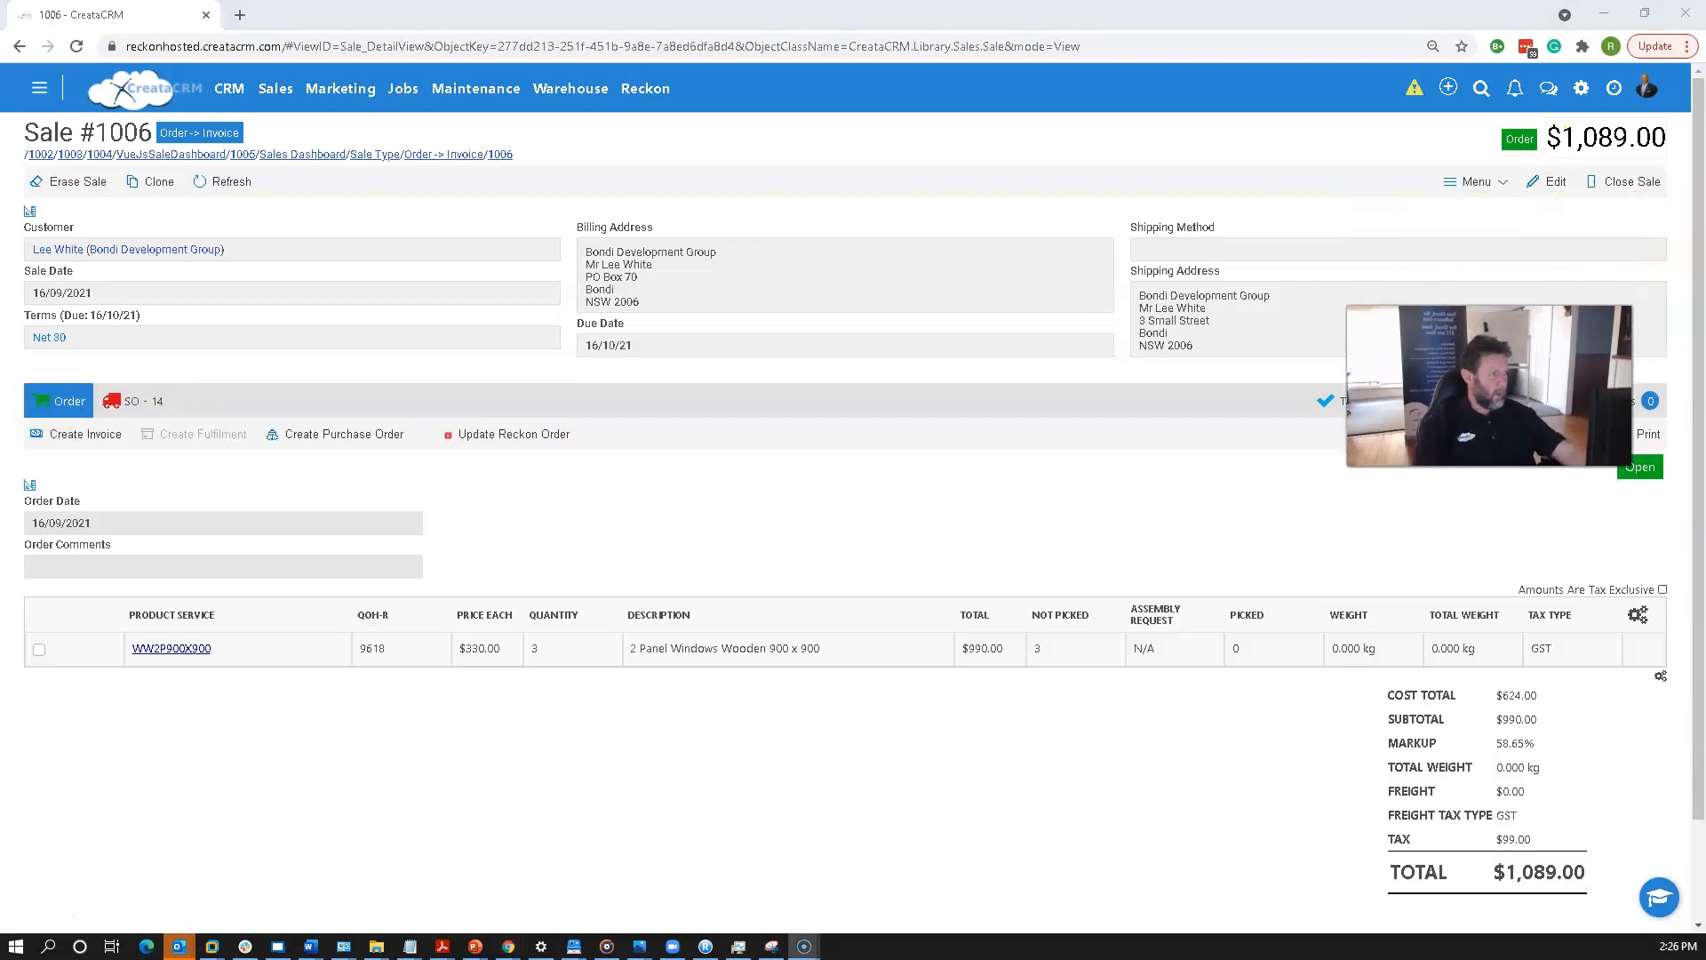
left_click(1549, 183)
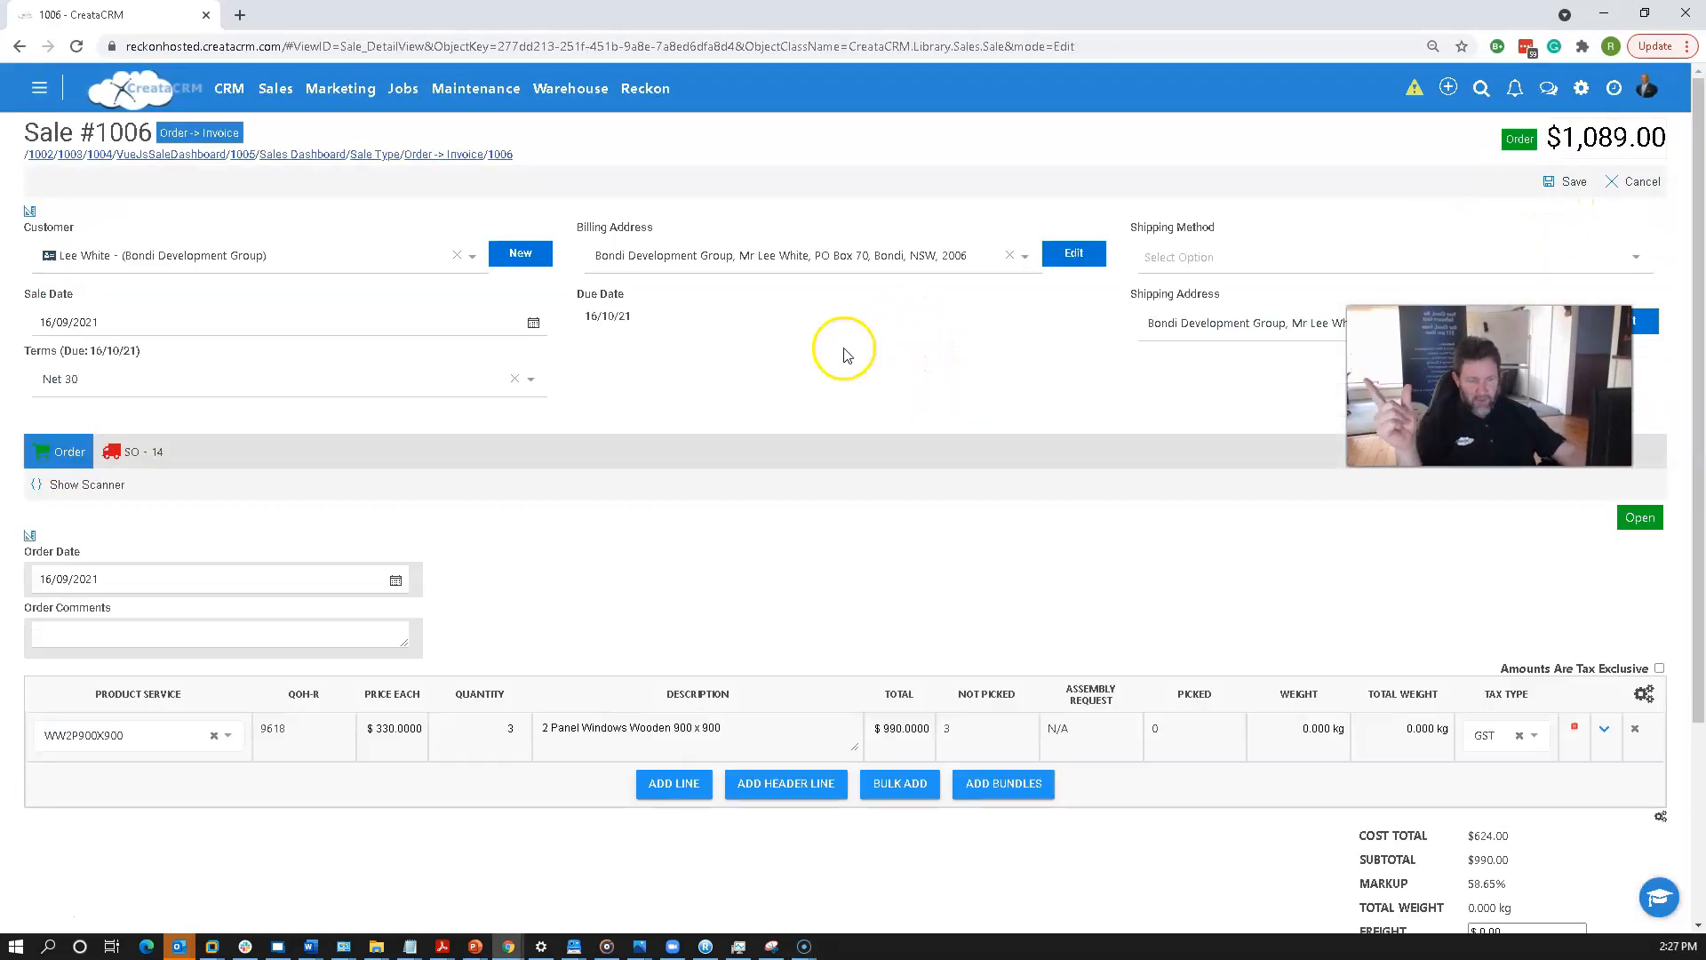
scroll(622, 528, "down", 2)
left_click(694, 604)
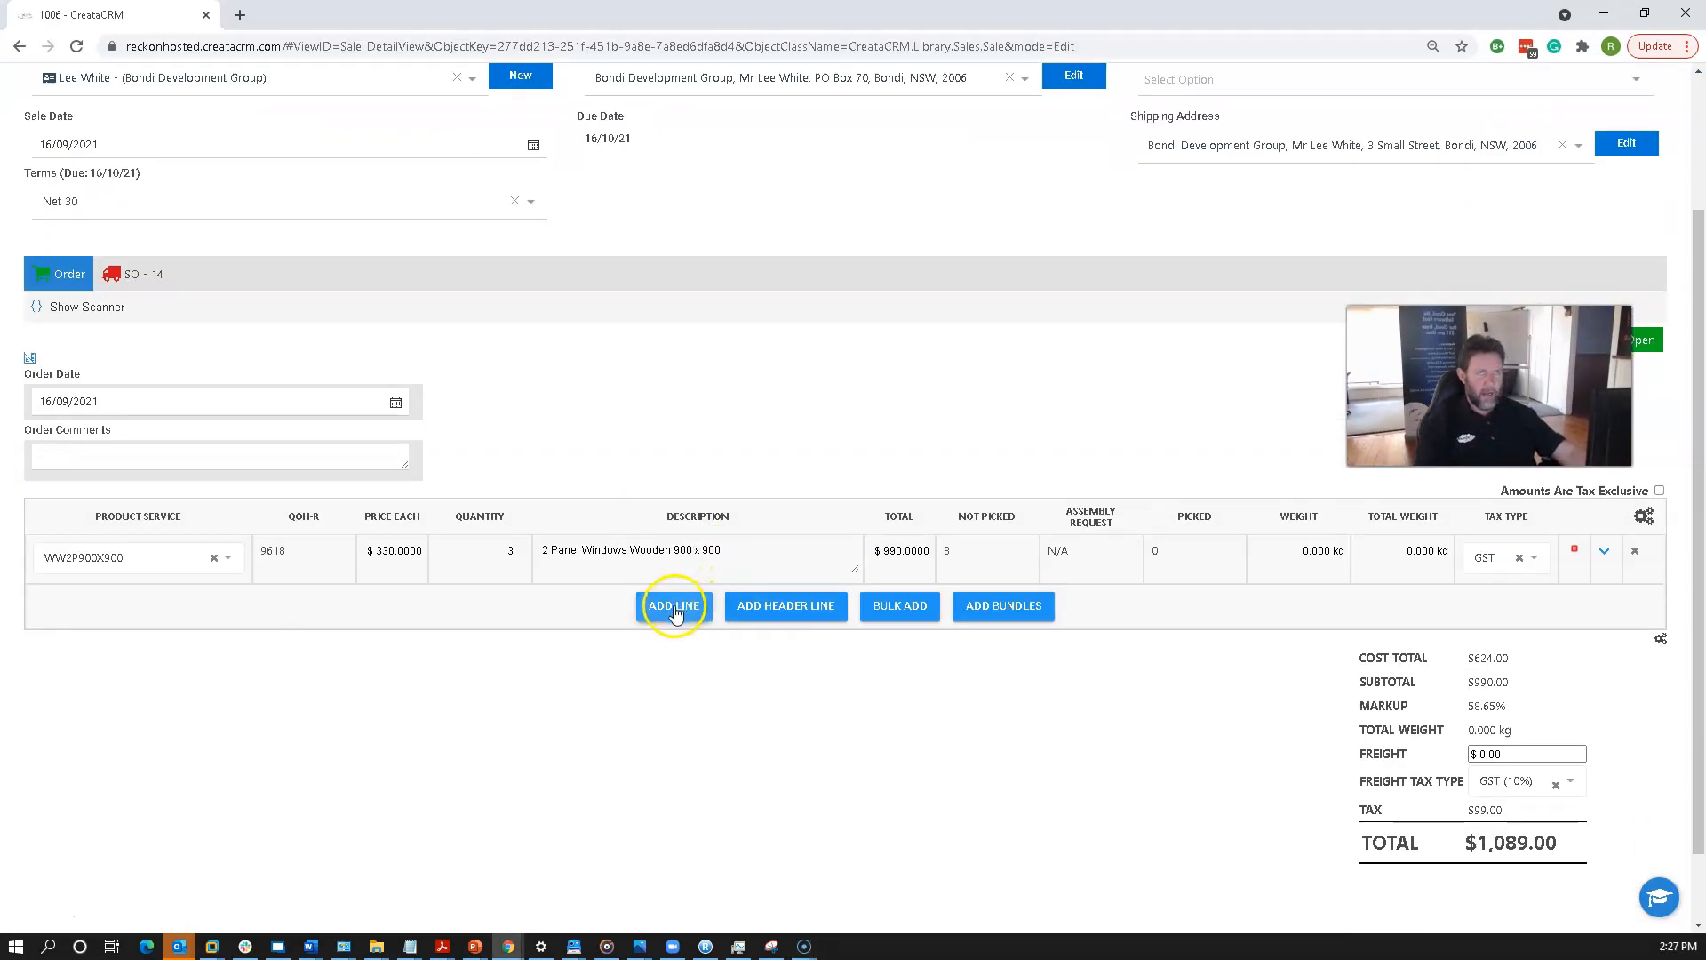
left_click(119, 612)
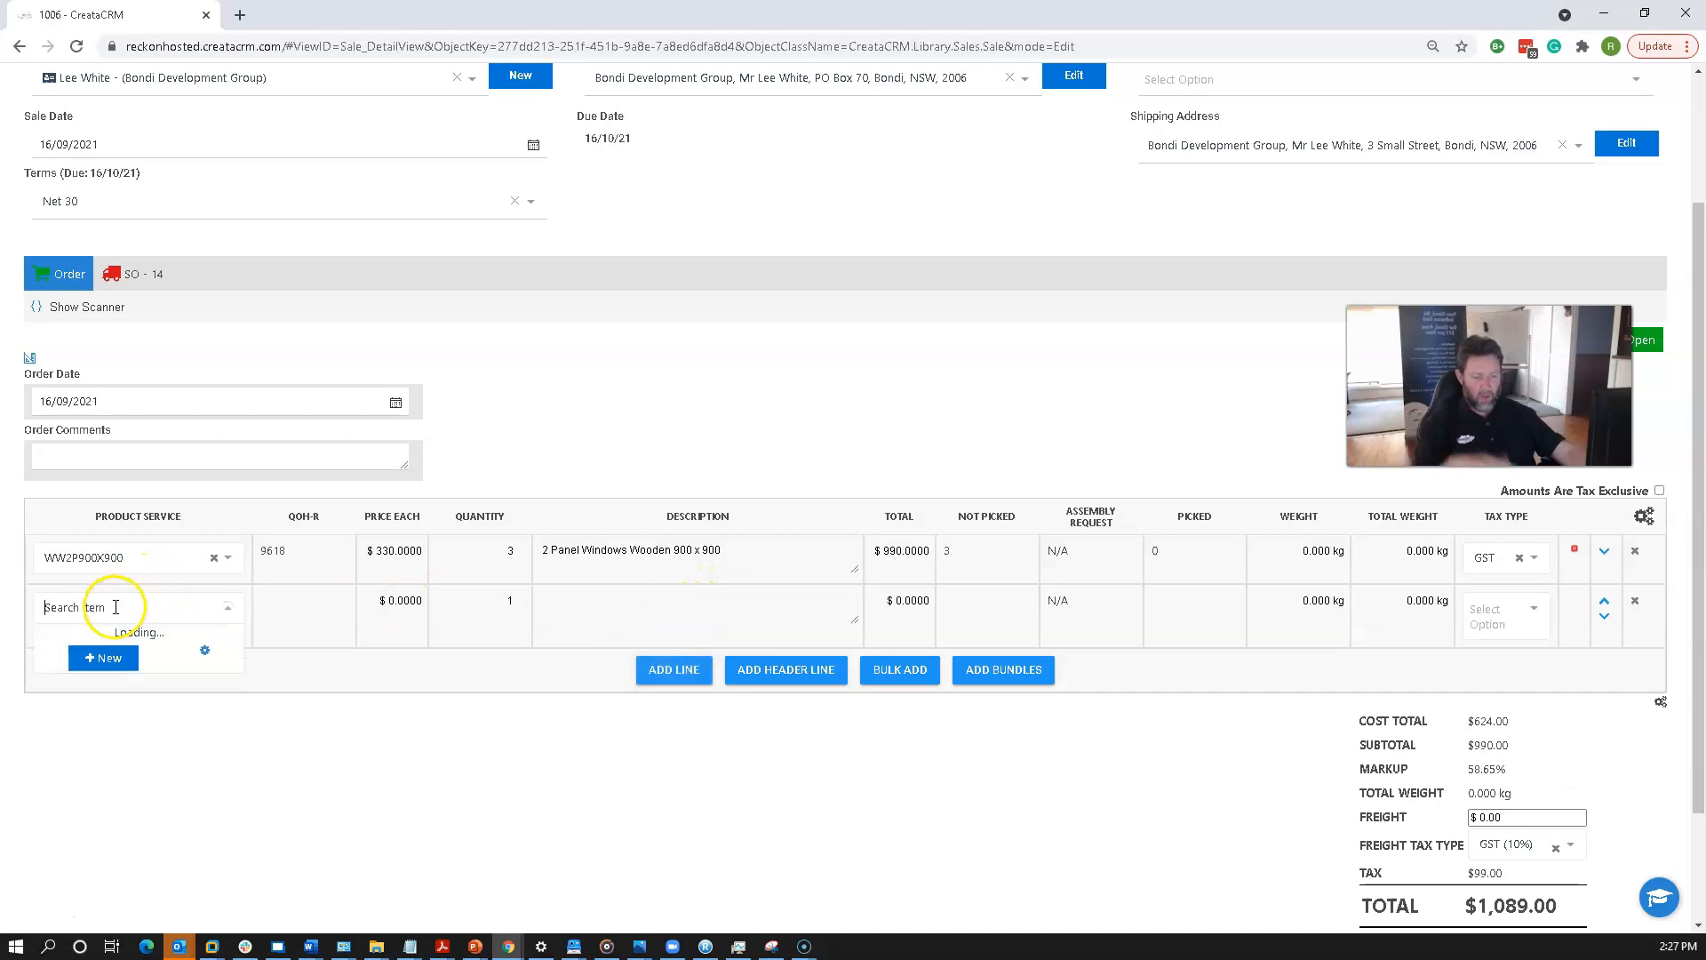
type("ww")
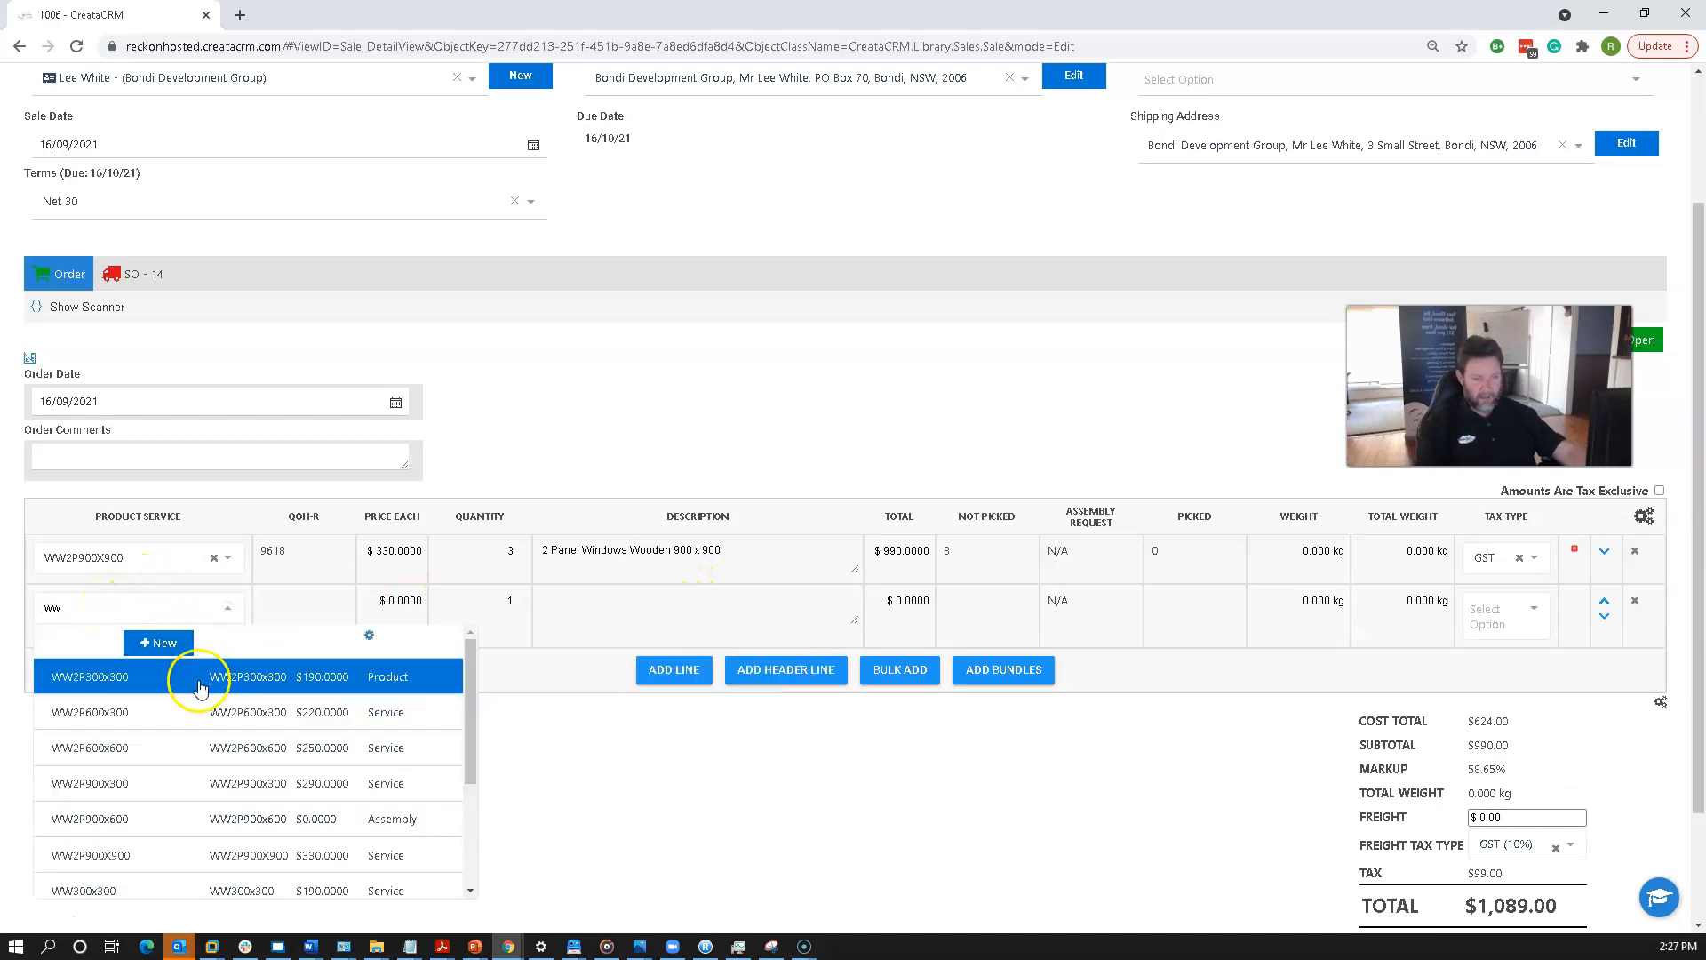
left_click(198, 750)
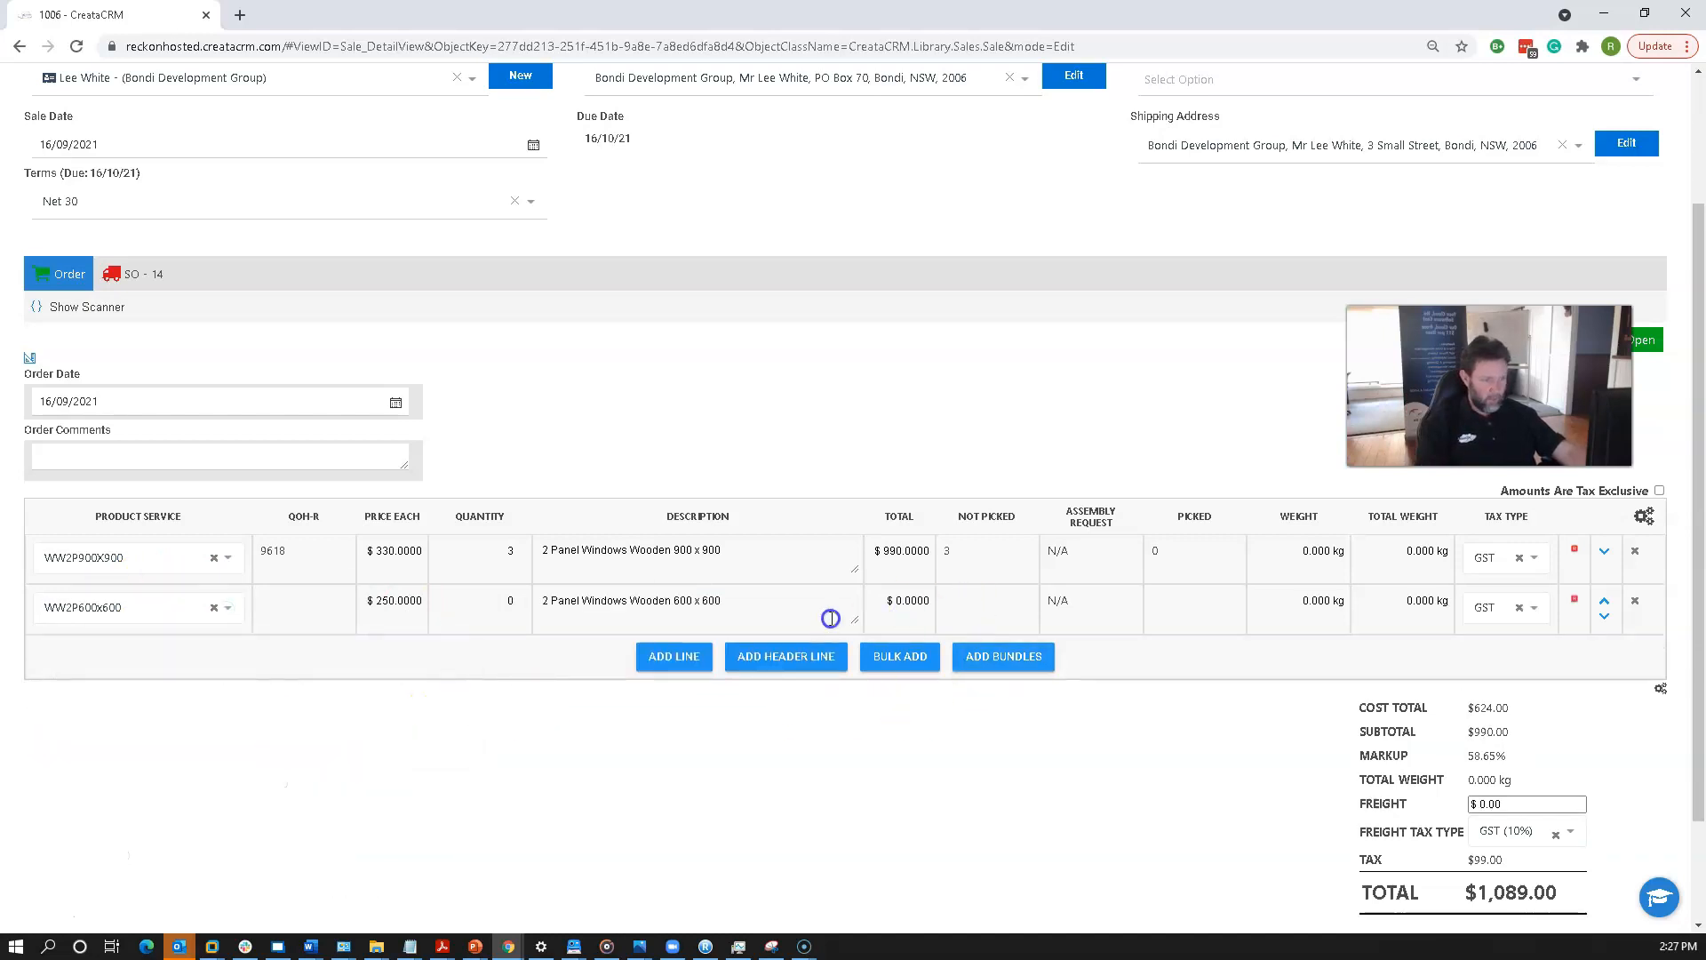
left_click(140, 607)
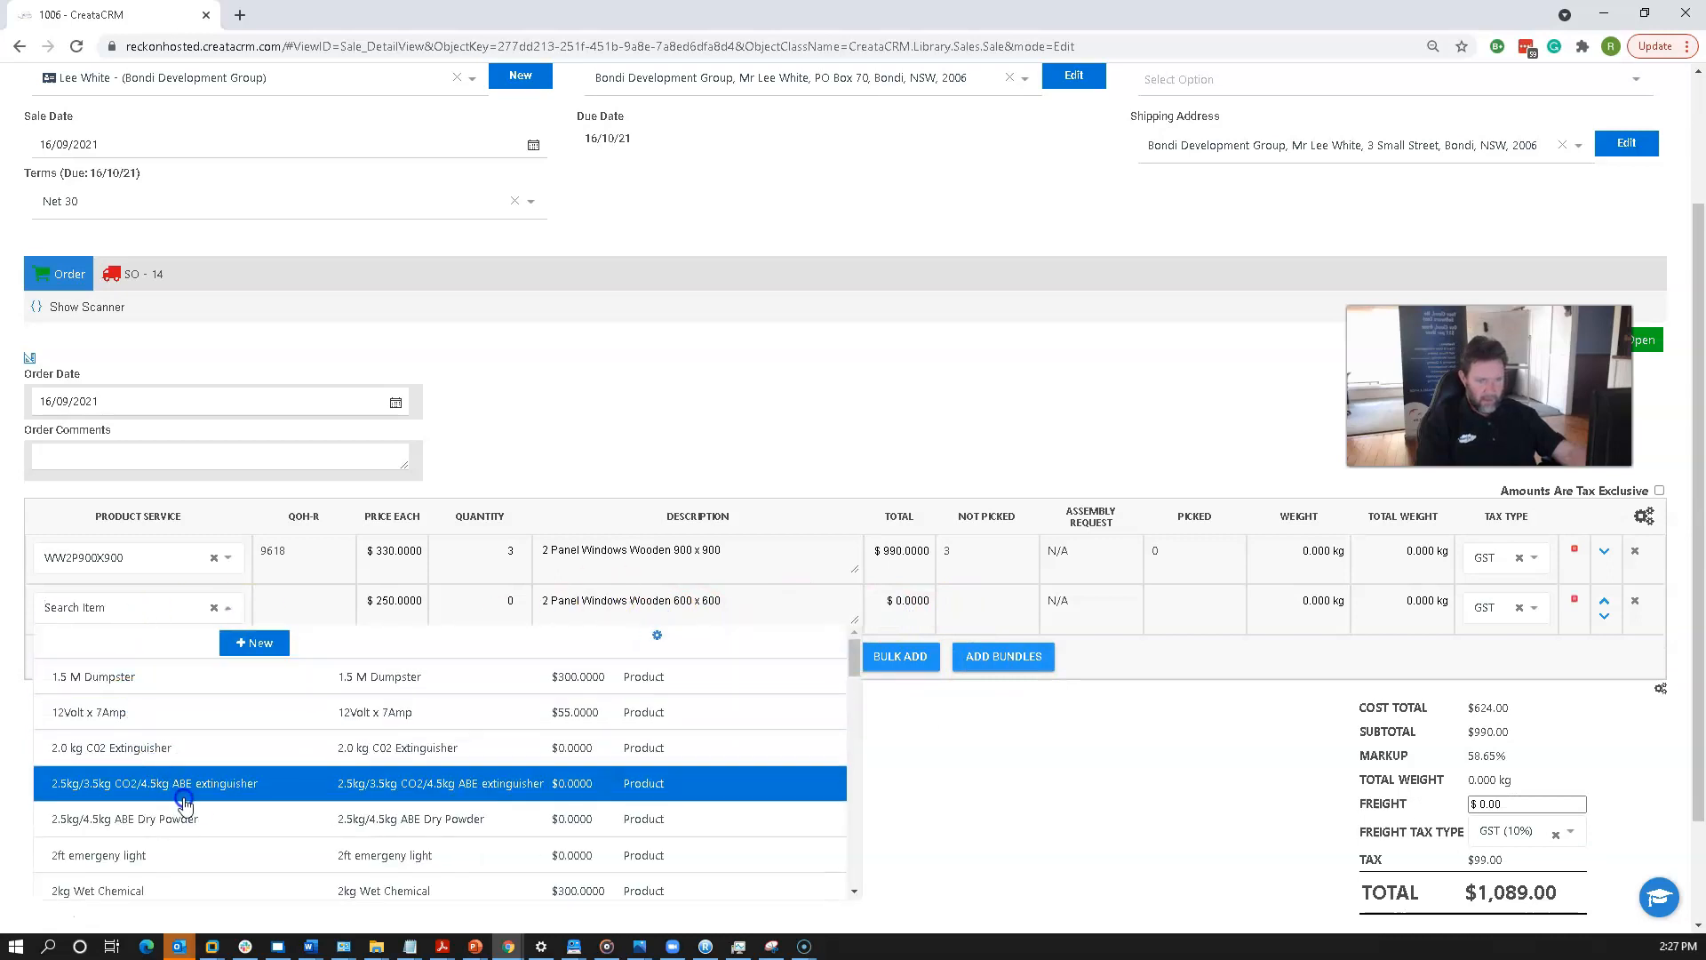
type("ww")
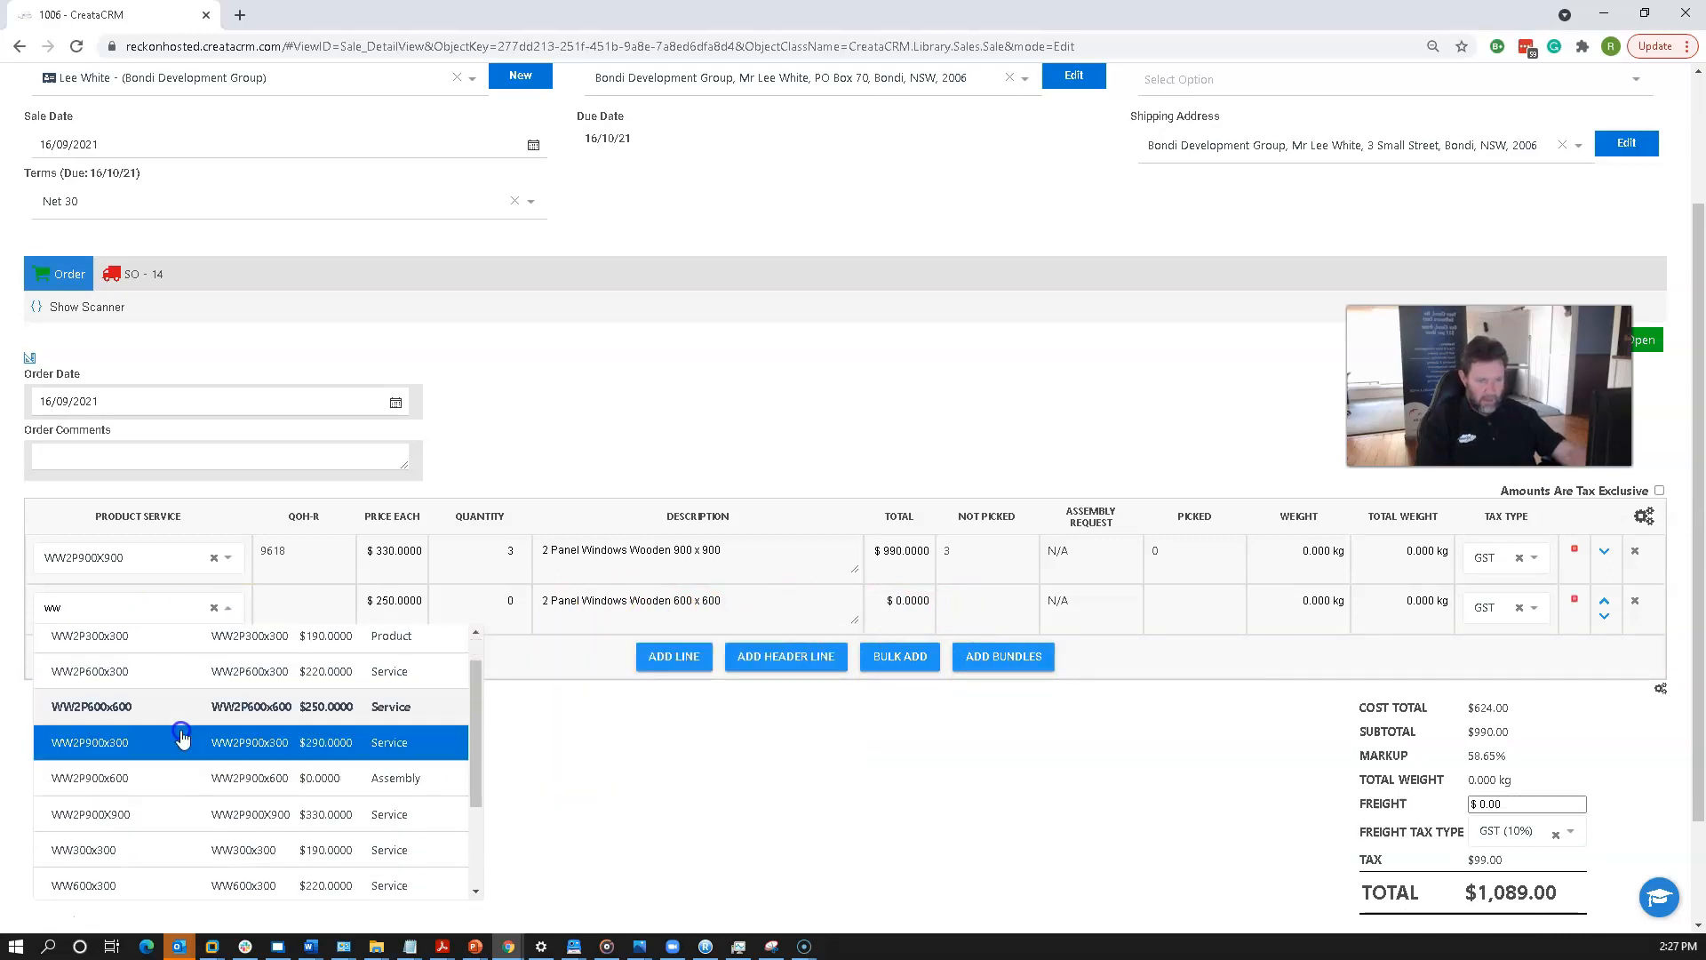
type("6")
left_click(179, 780)
Set the new line's quantity to 4 and save the sale.
left_click(866, 614)
left_click(485, 613)
type("4")
left_click(613, 744)
scroll(951, 787, "up", 2)
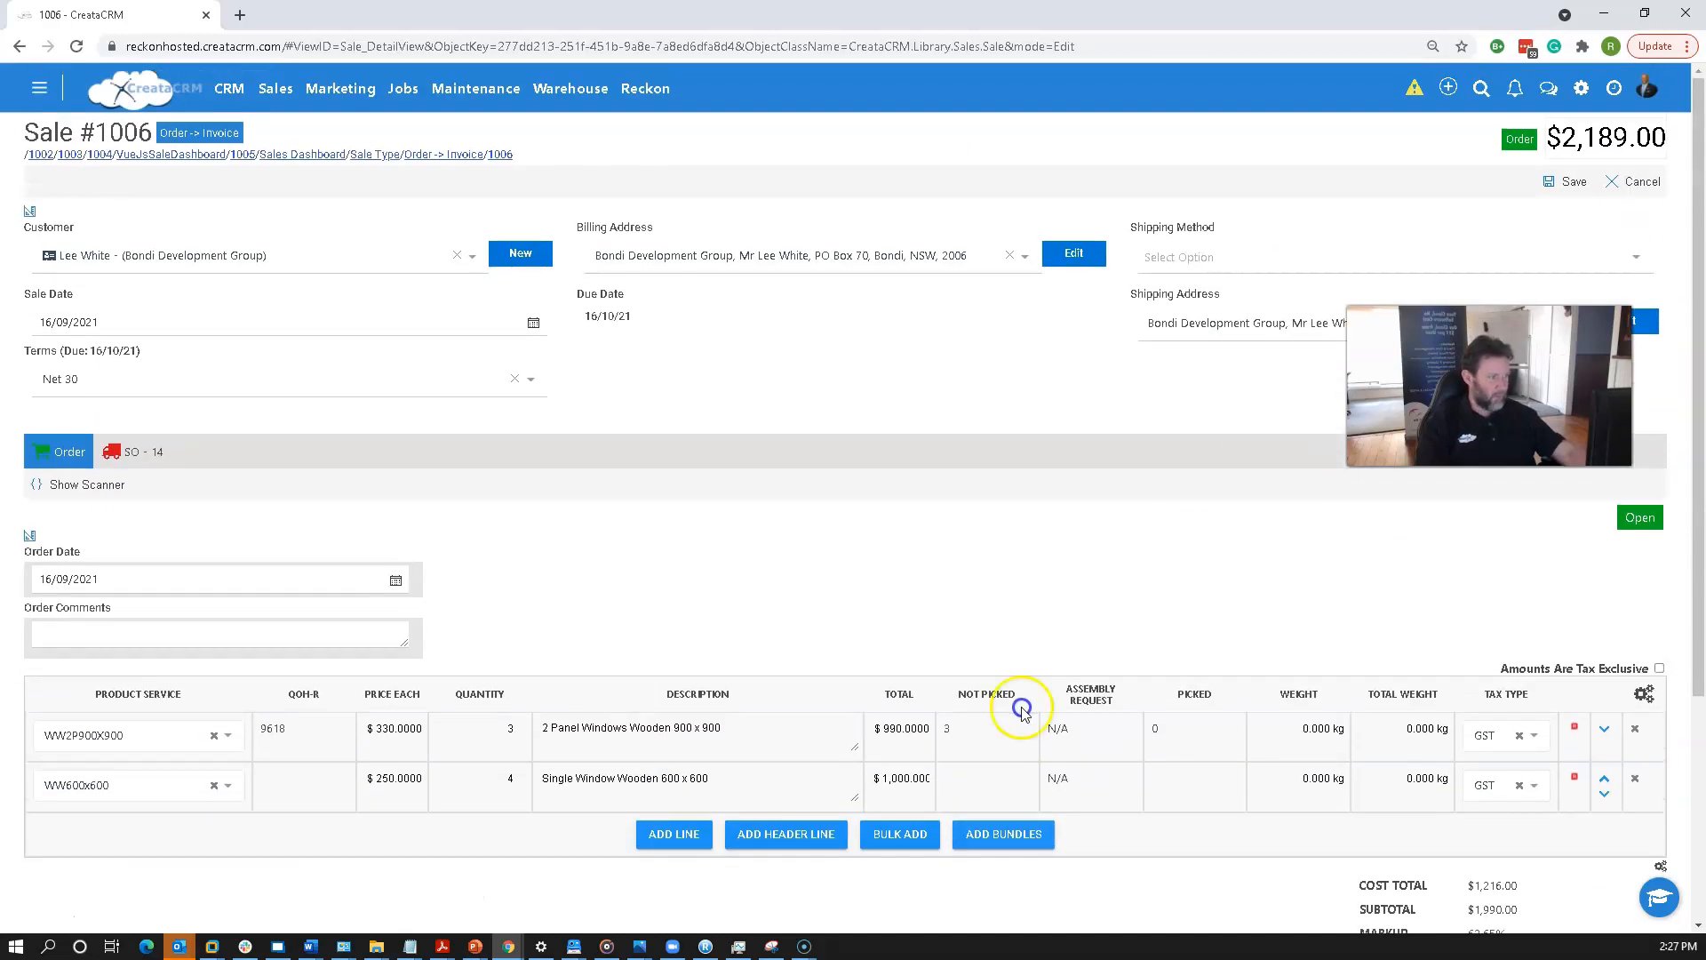
left_click(1549, 180)
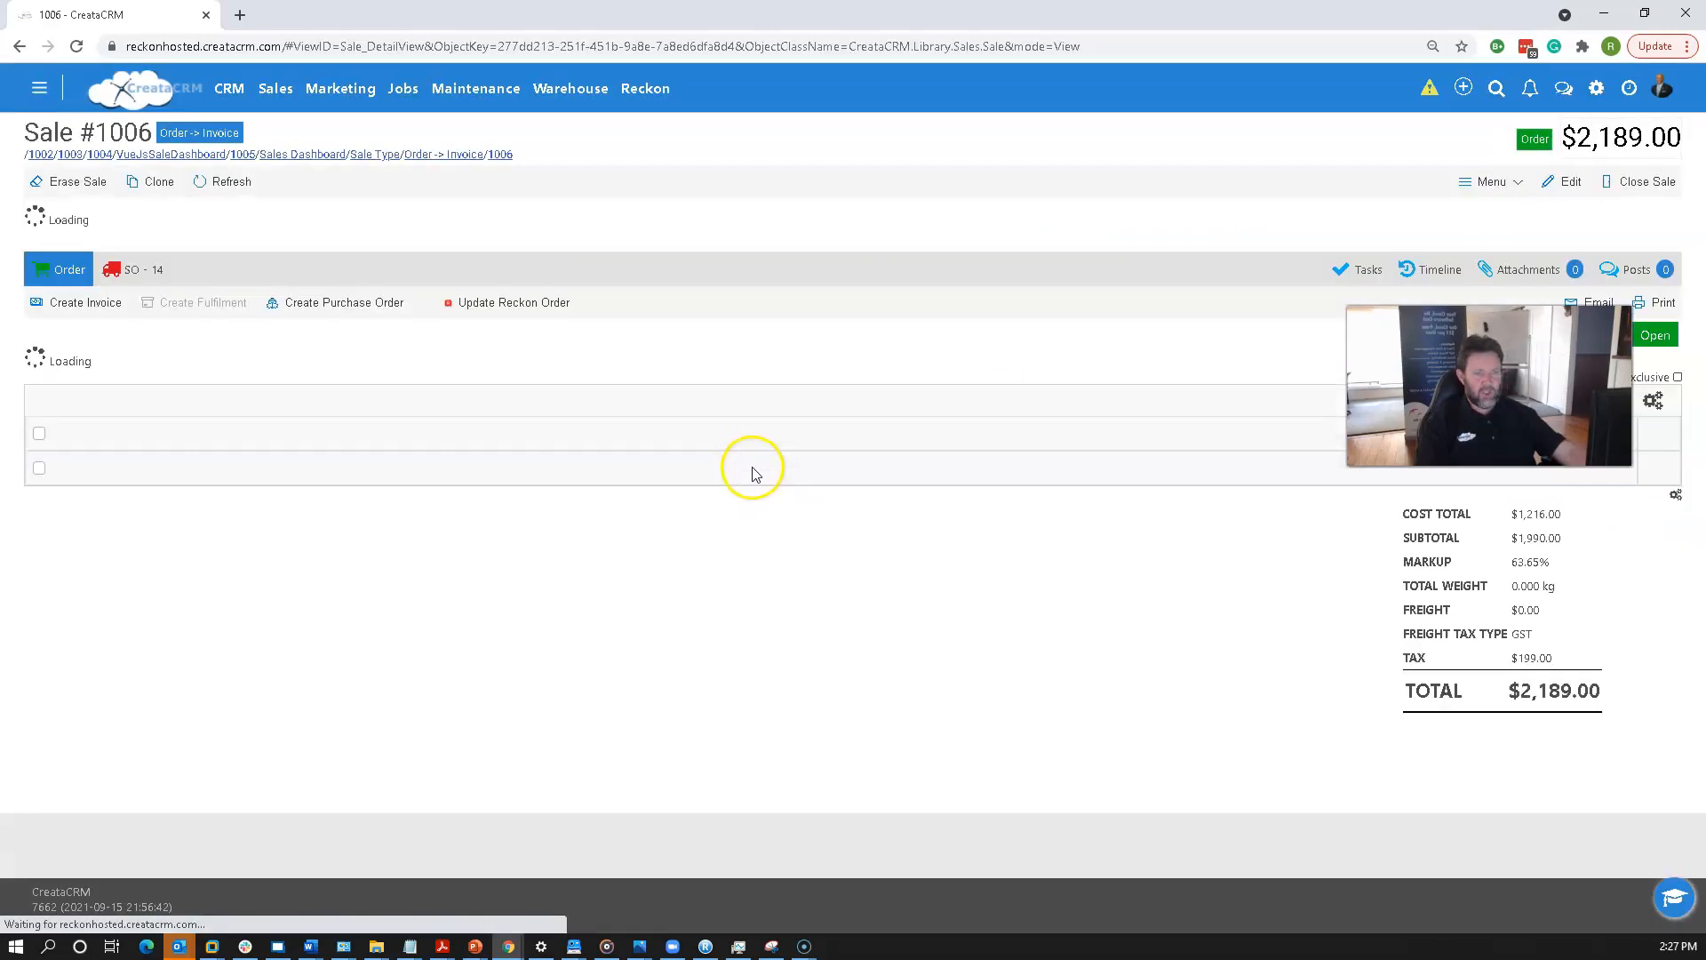
Update the Reckon Sales Order from the sale, confirming the conversion.
left_click(142, 403)
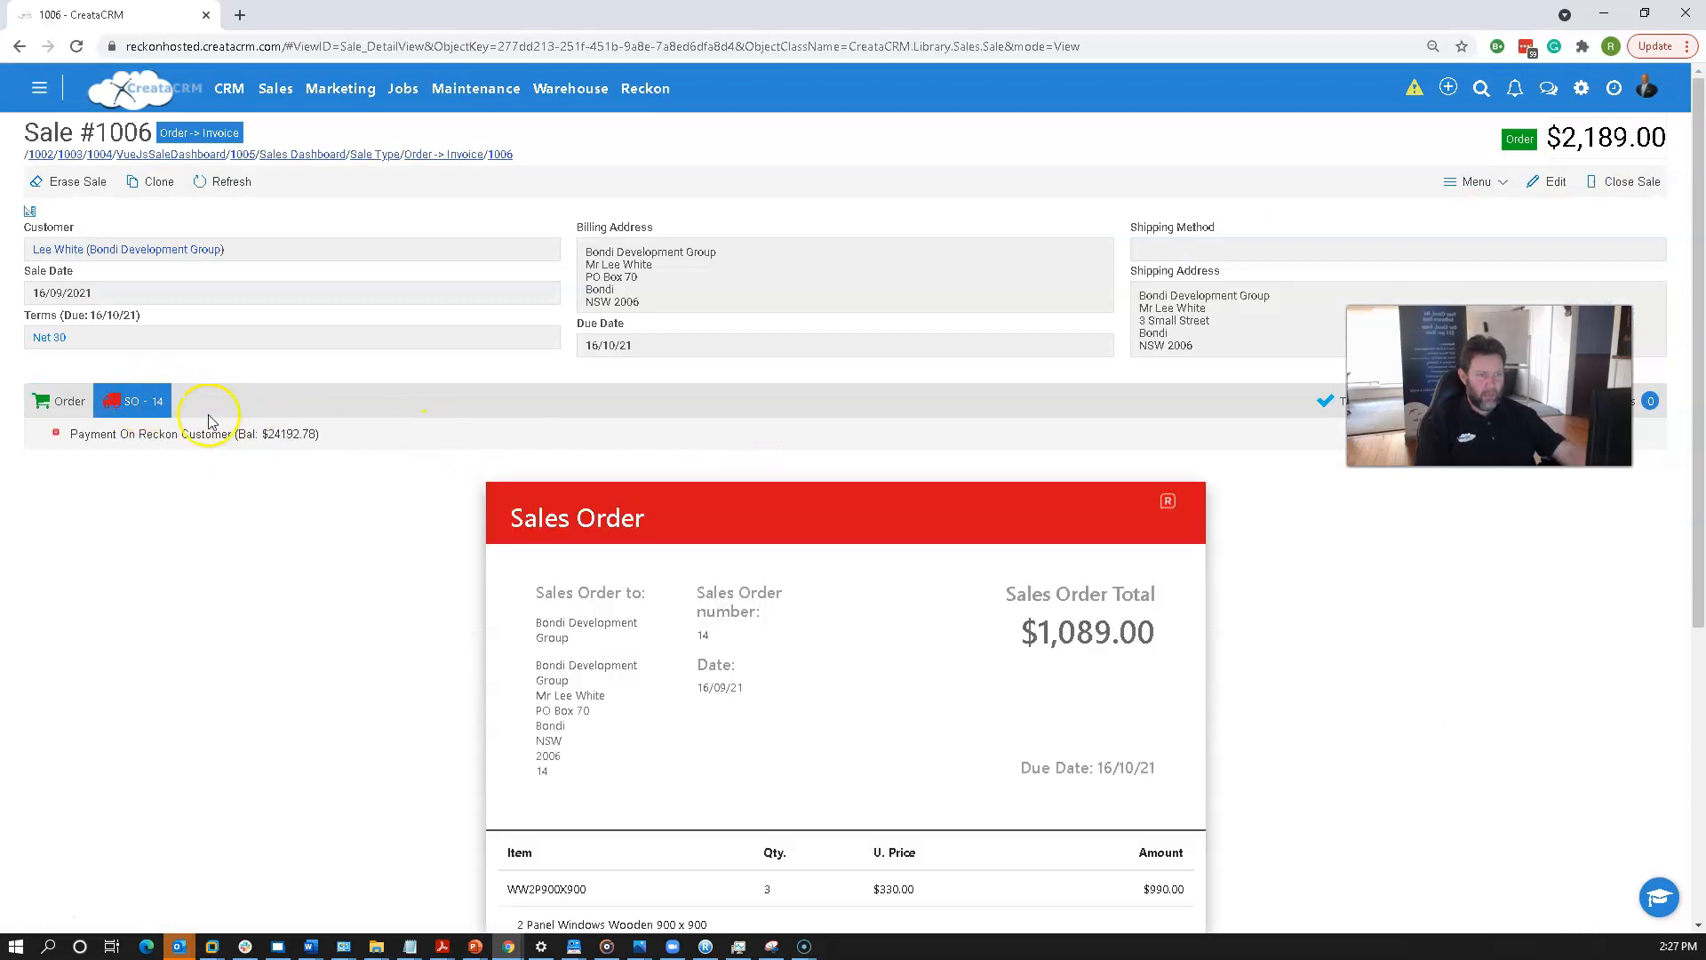
left_click(57, 401)
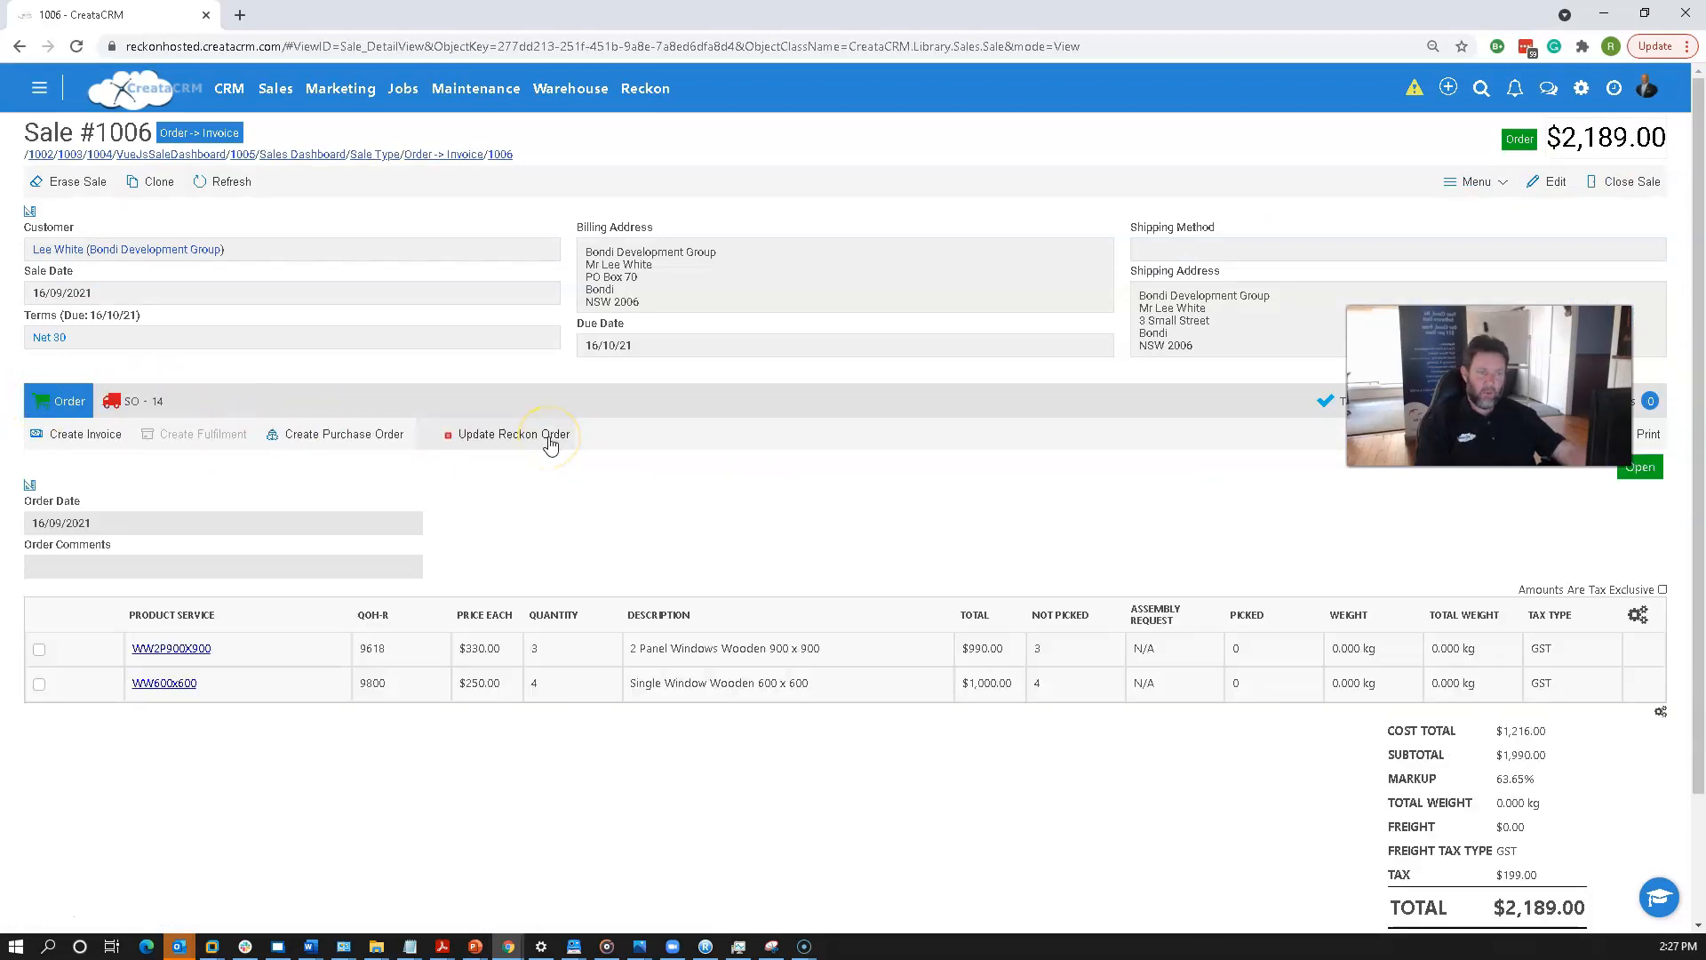
left_click(138, 401)
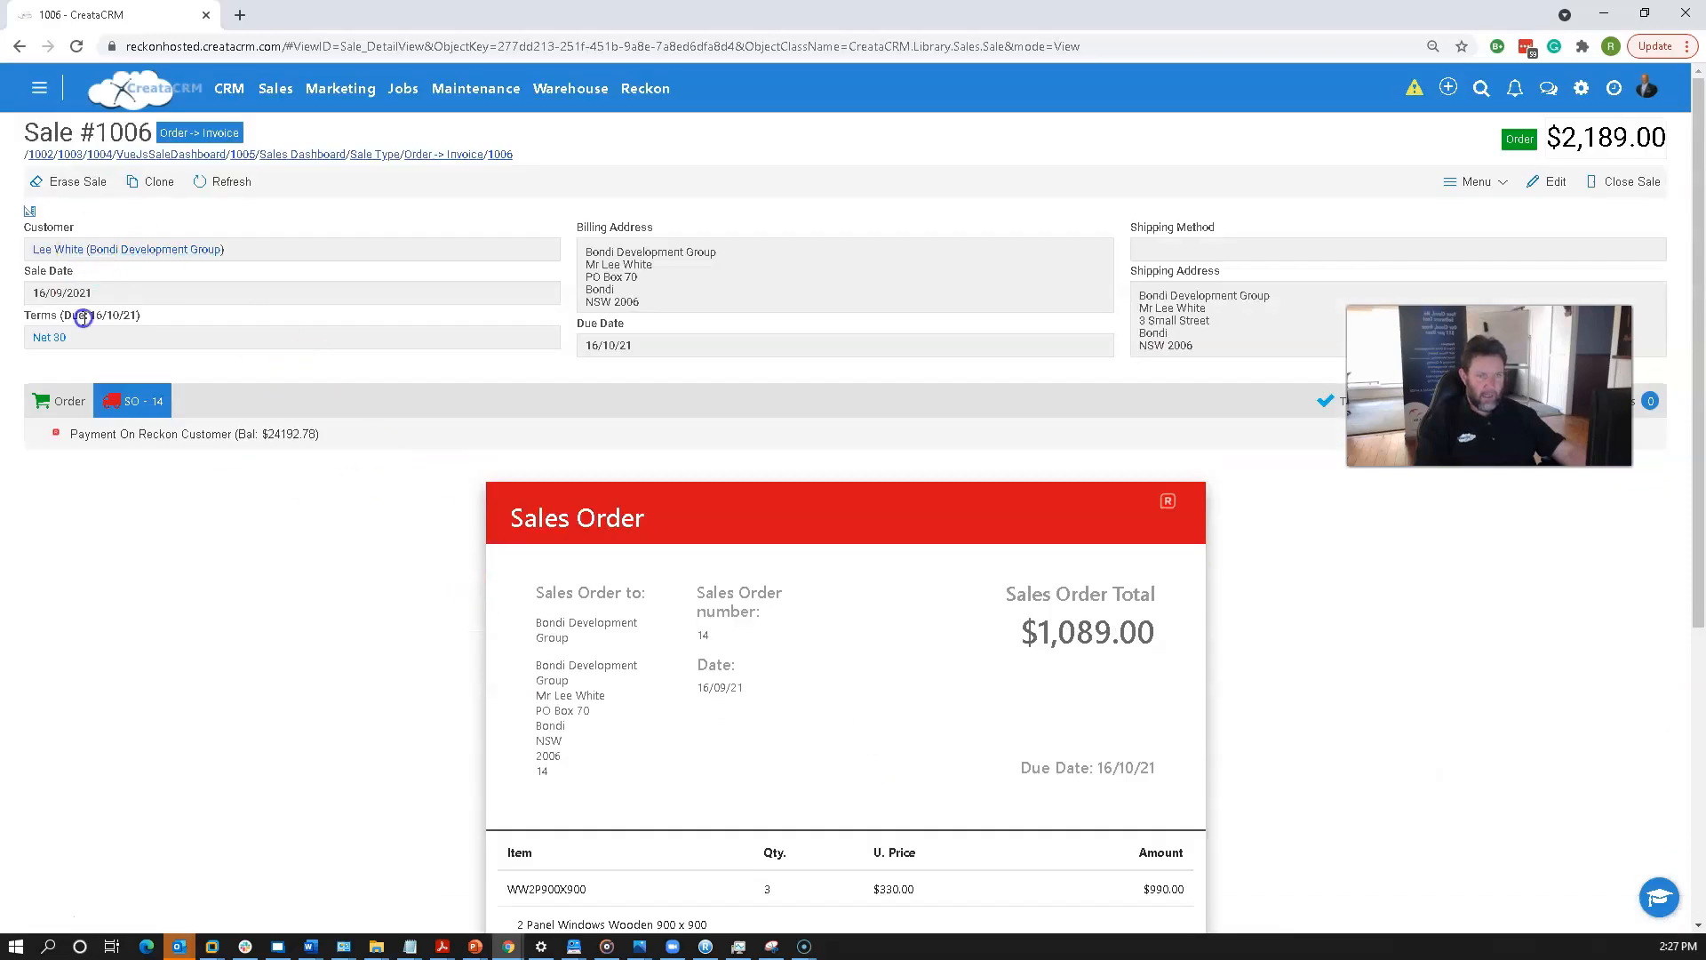
left_click(58, 401)
left_click(534, 434)
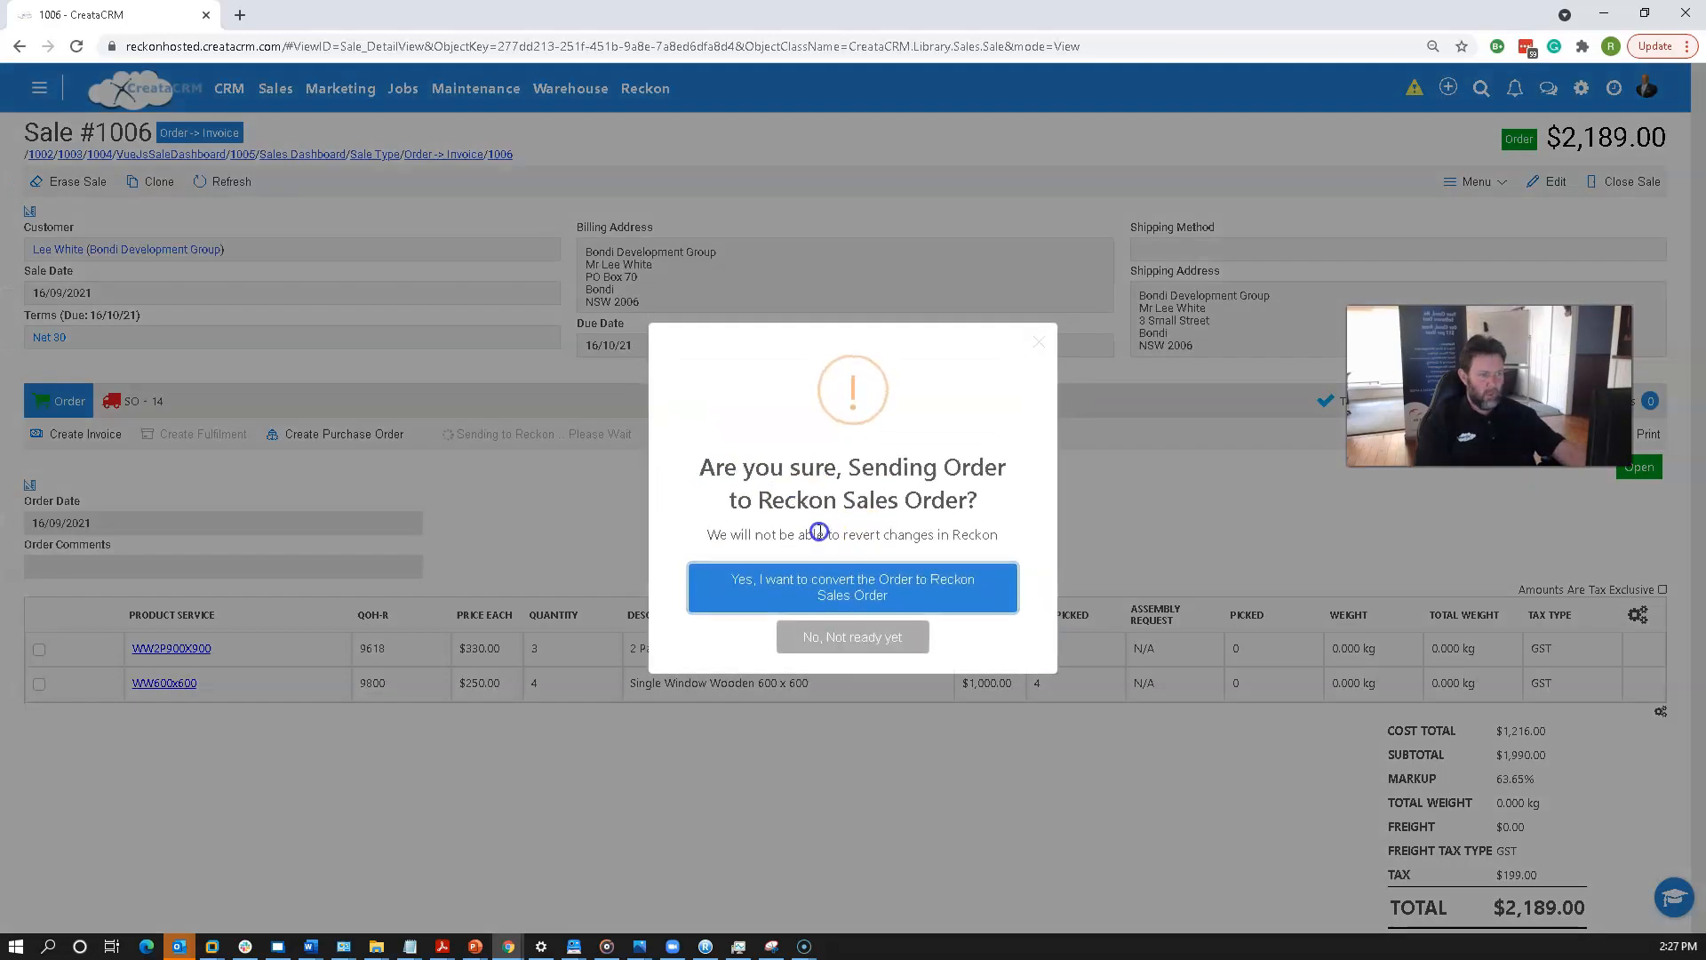
left_click(867, 580)
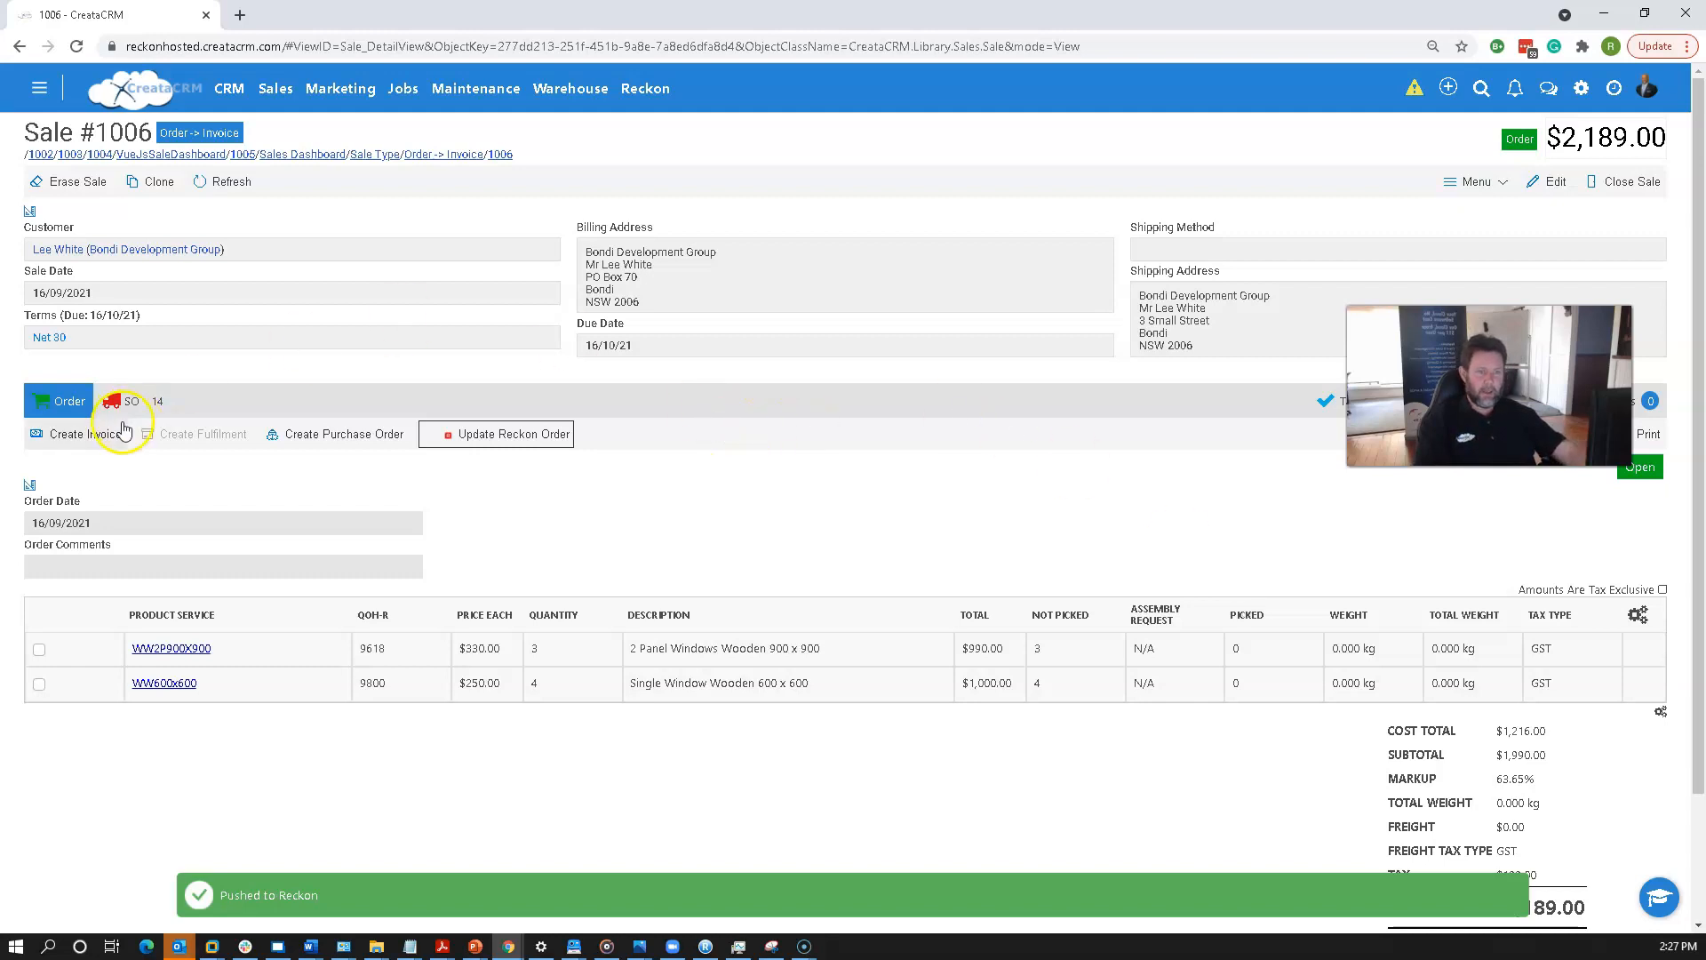
Review the updated Reckon Sales Order and compare it with the Order tab.
left_click(140, 401)
scroll(605, 579, "down", 2)
scroll(609, 578, "down", 4)
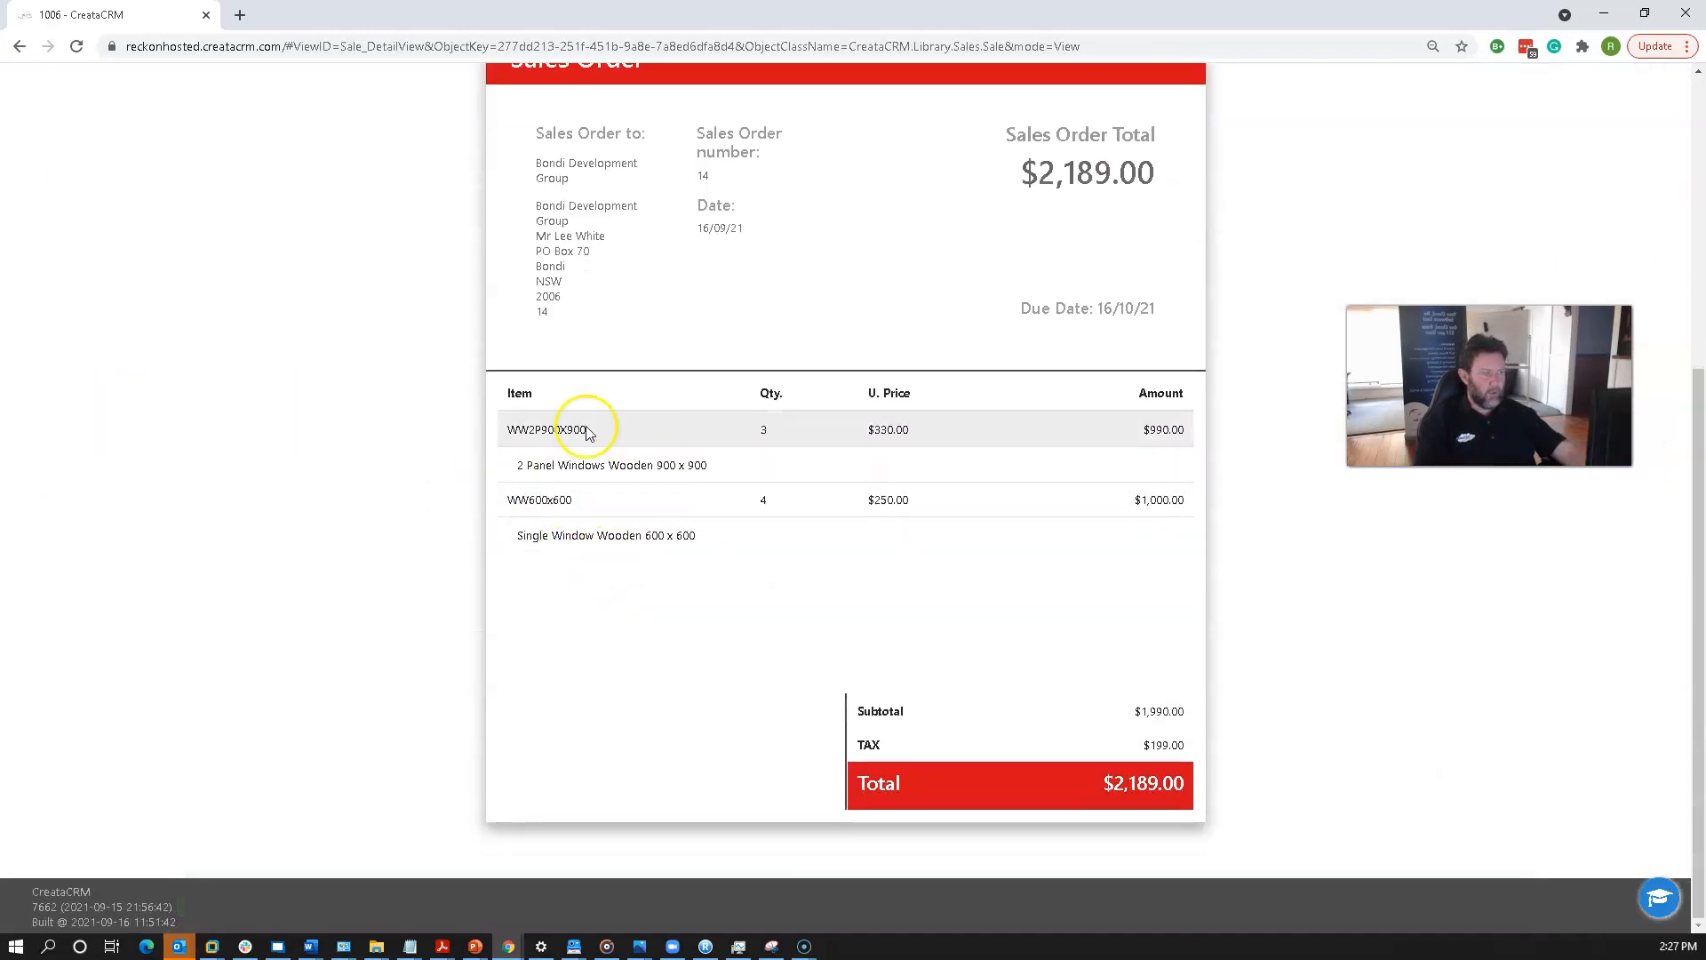
scroll(671, 495, "up", 5)
scroll(763, 629, "down", 1)
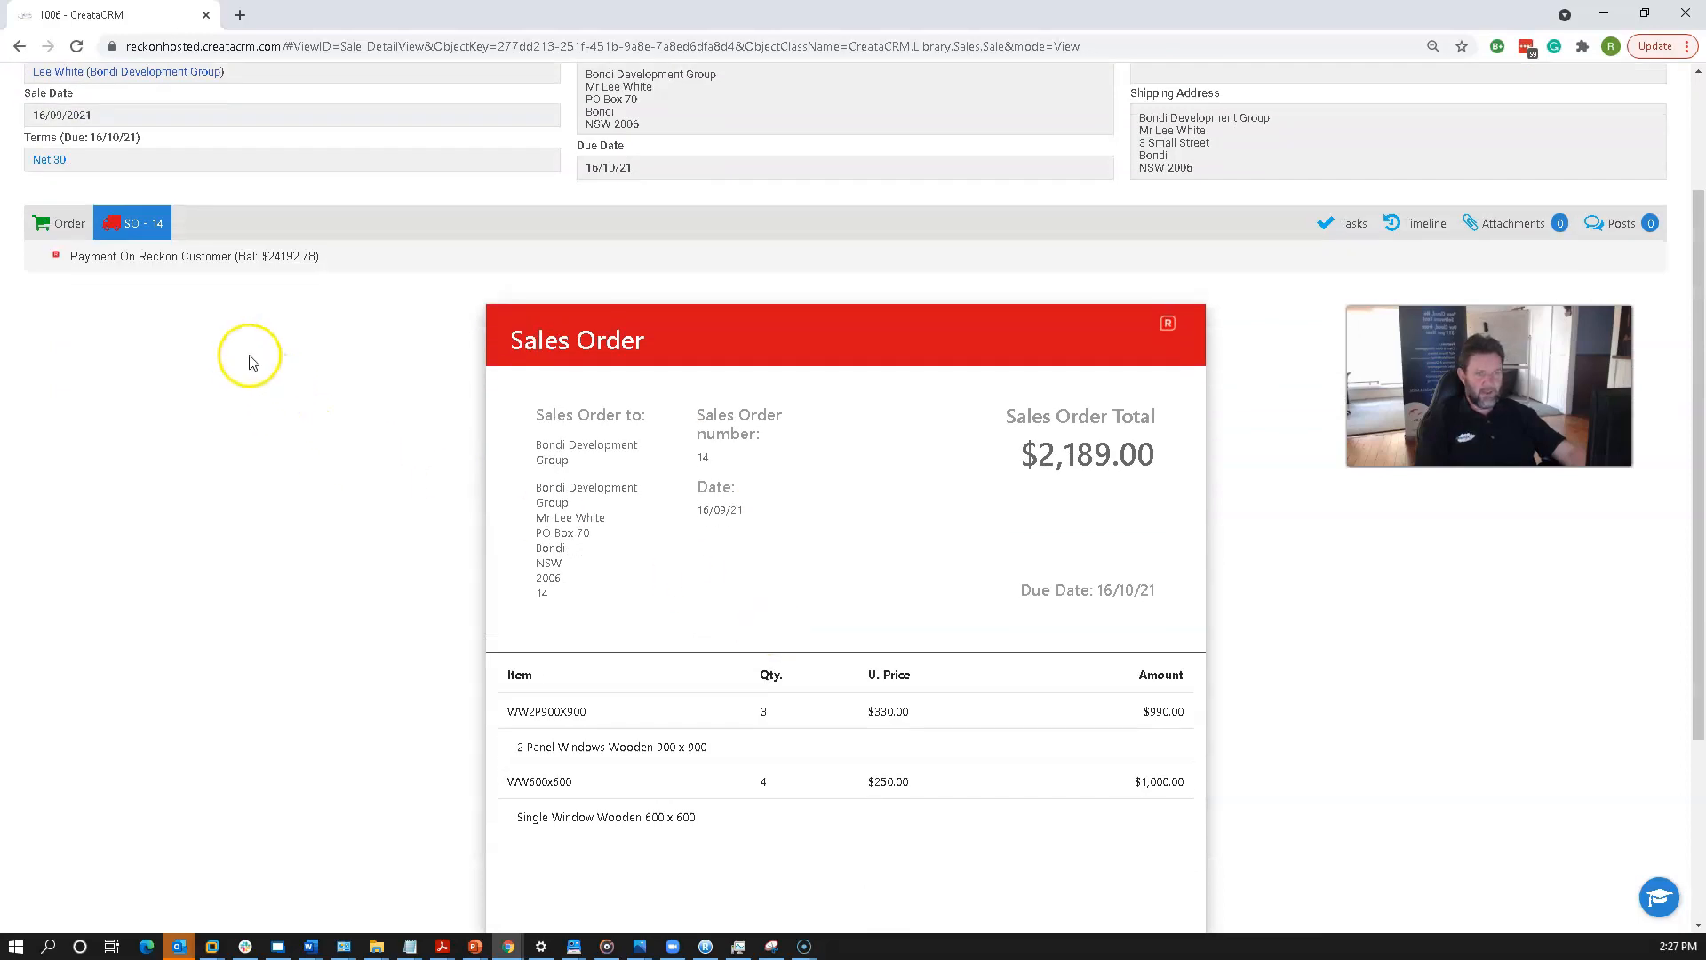
left_click(53, 227)
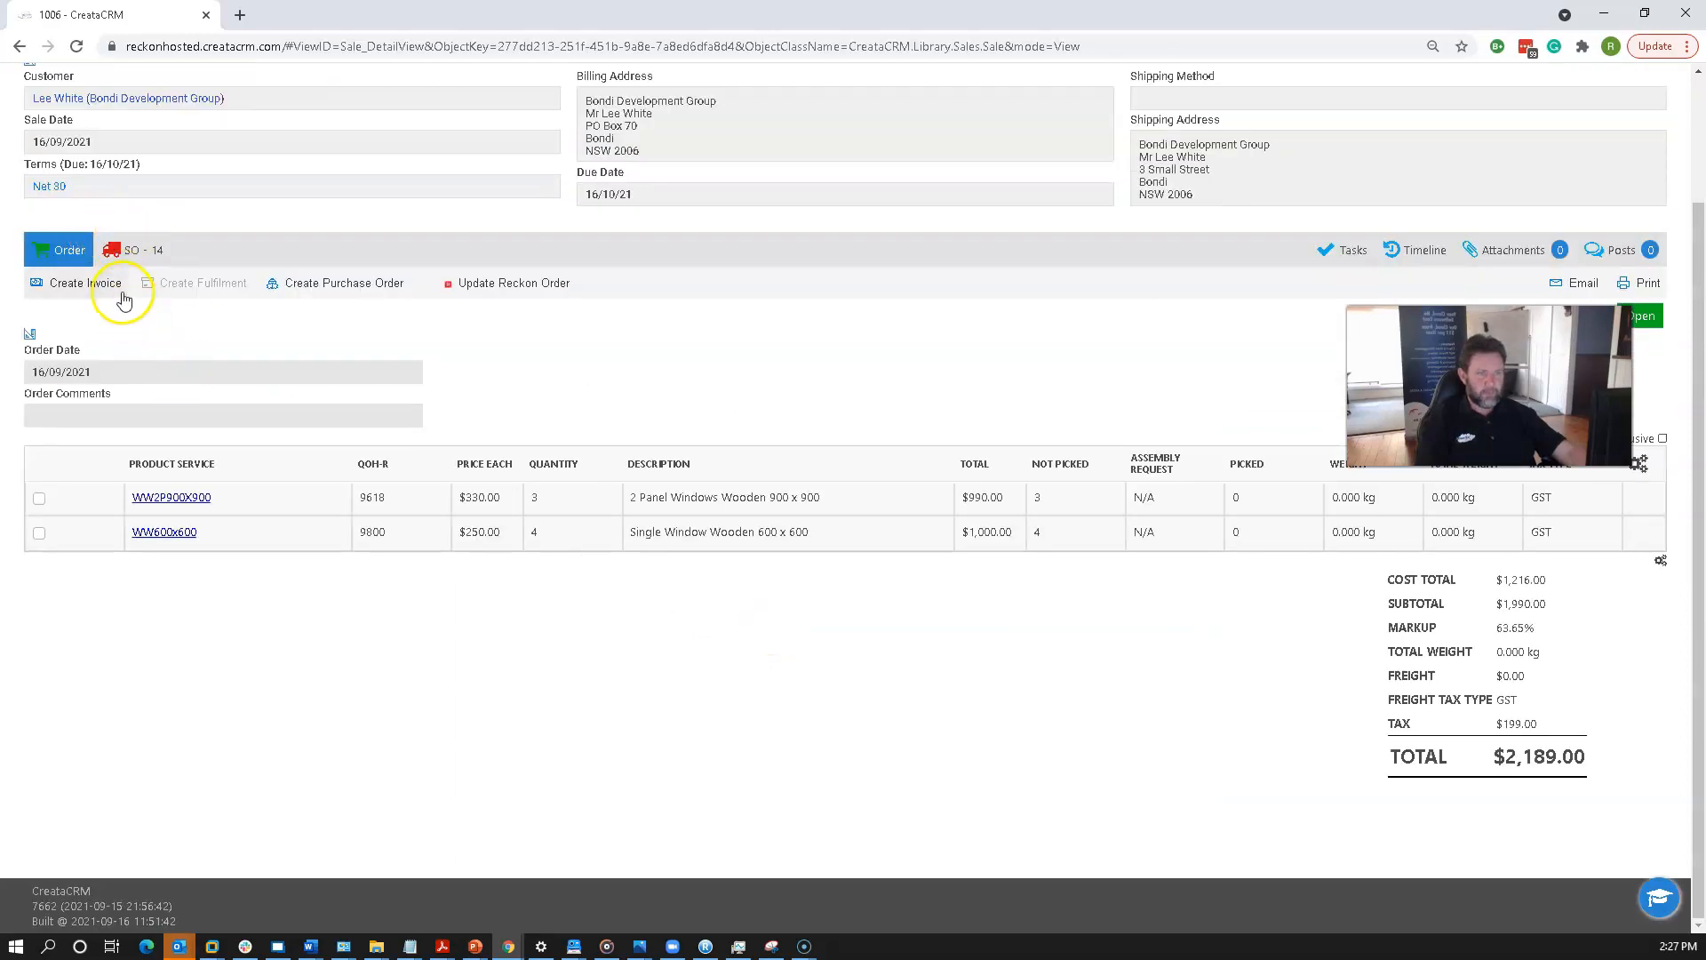
left_click(129, 225)
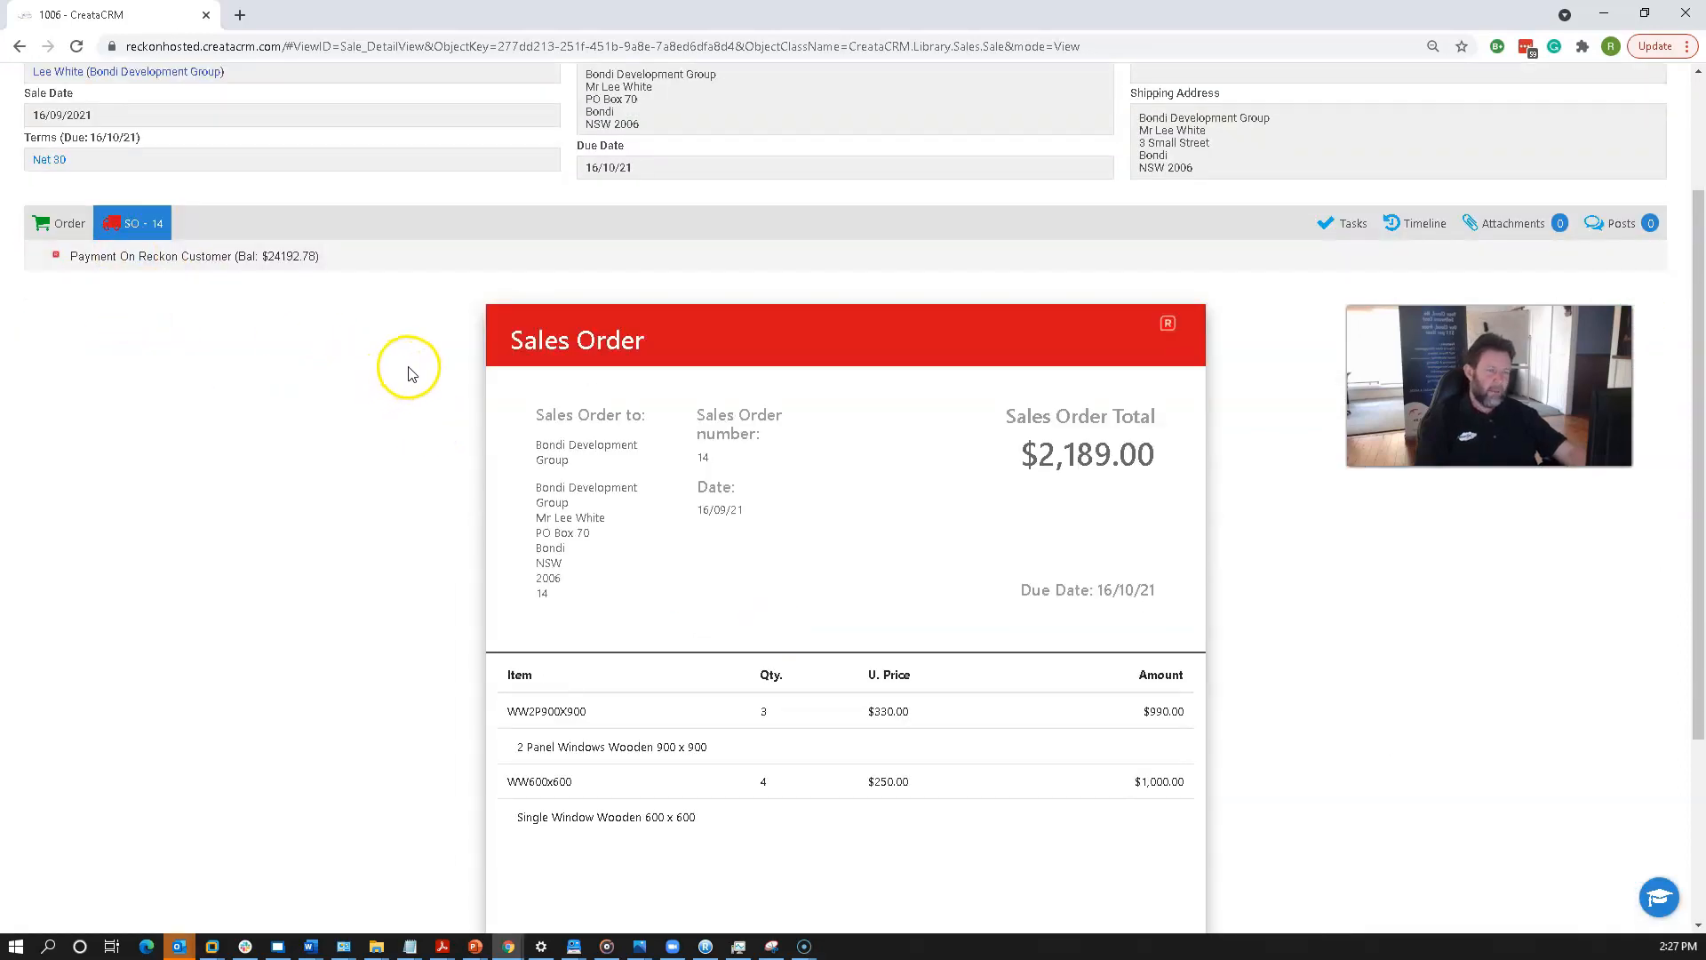
scroll(414, 408, "up", 2)
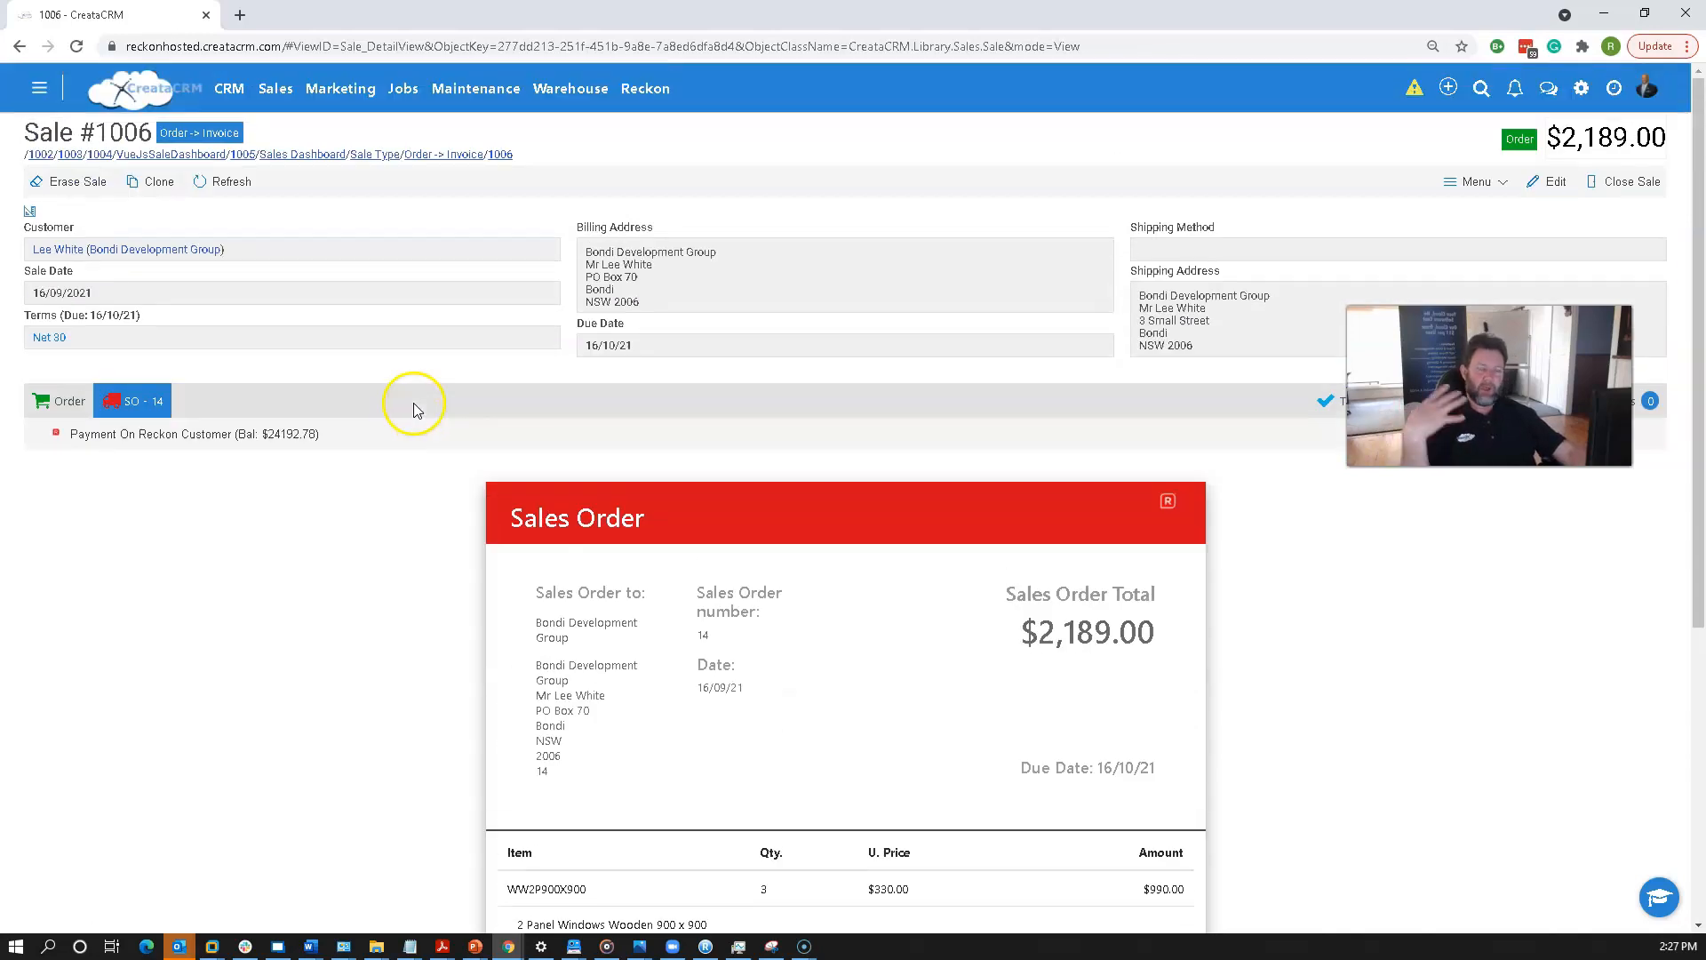
left_click(63, 403)
left_click(131, 400)
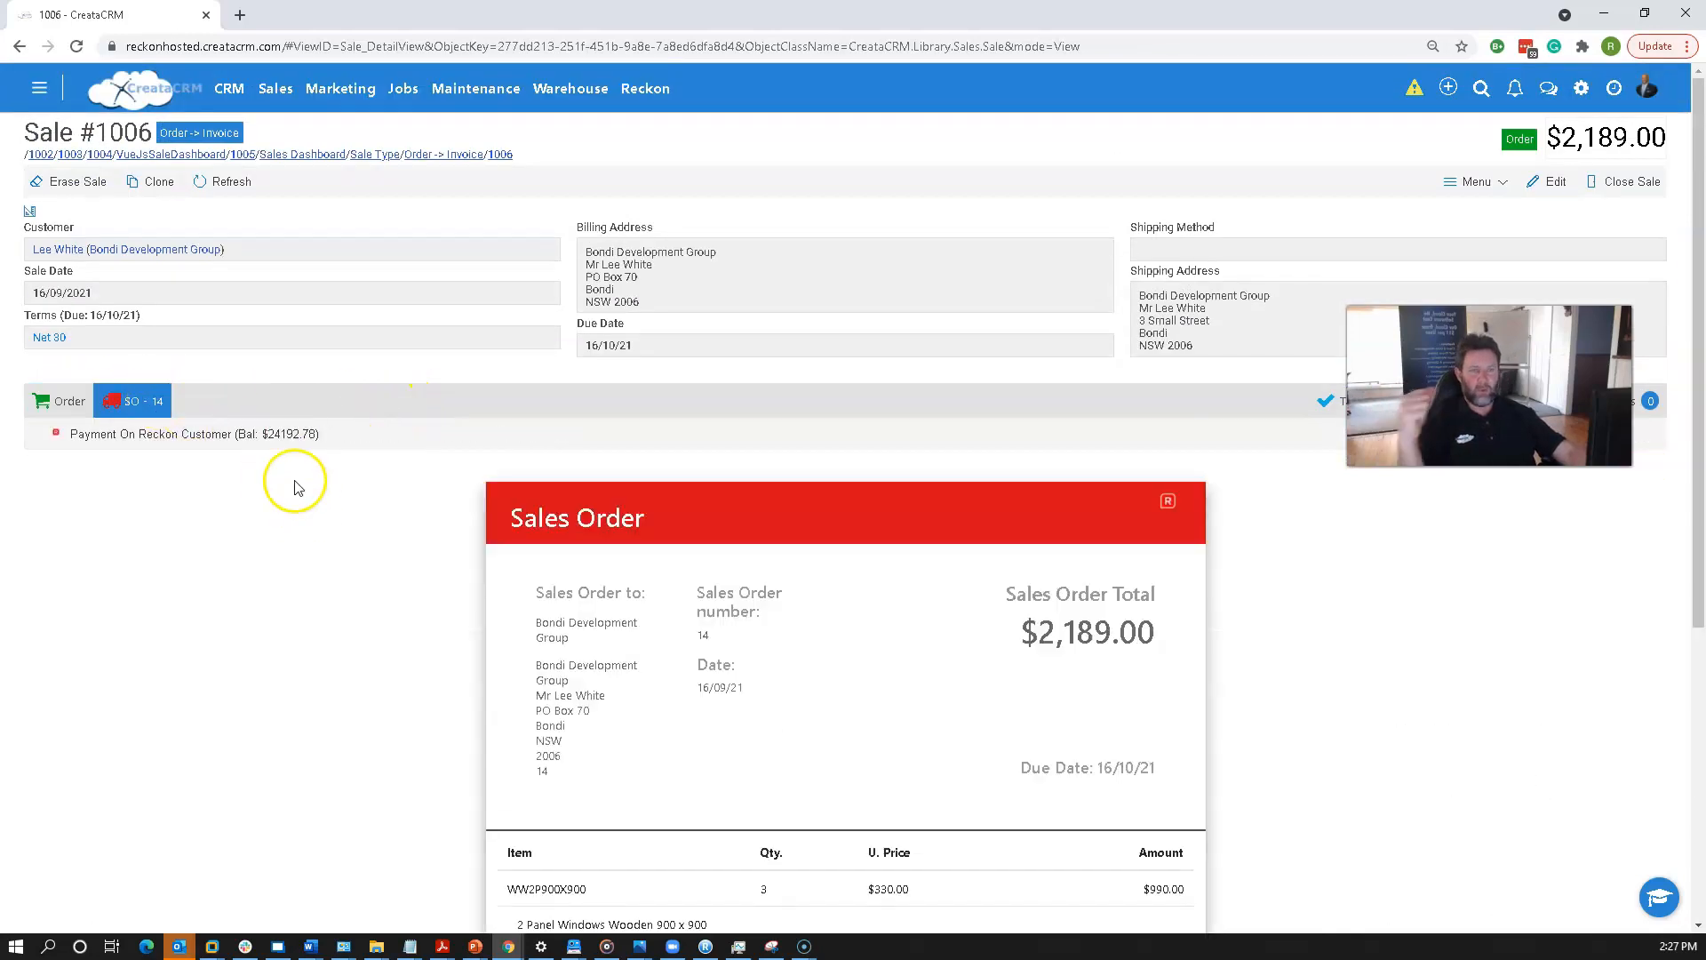
Start a new sale of type Invoice, choosing a standard invoice rather than a cash sale.
left_click(275, 88)
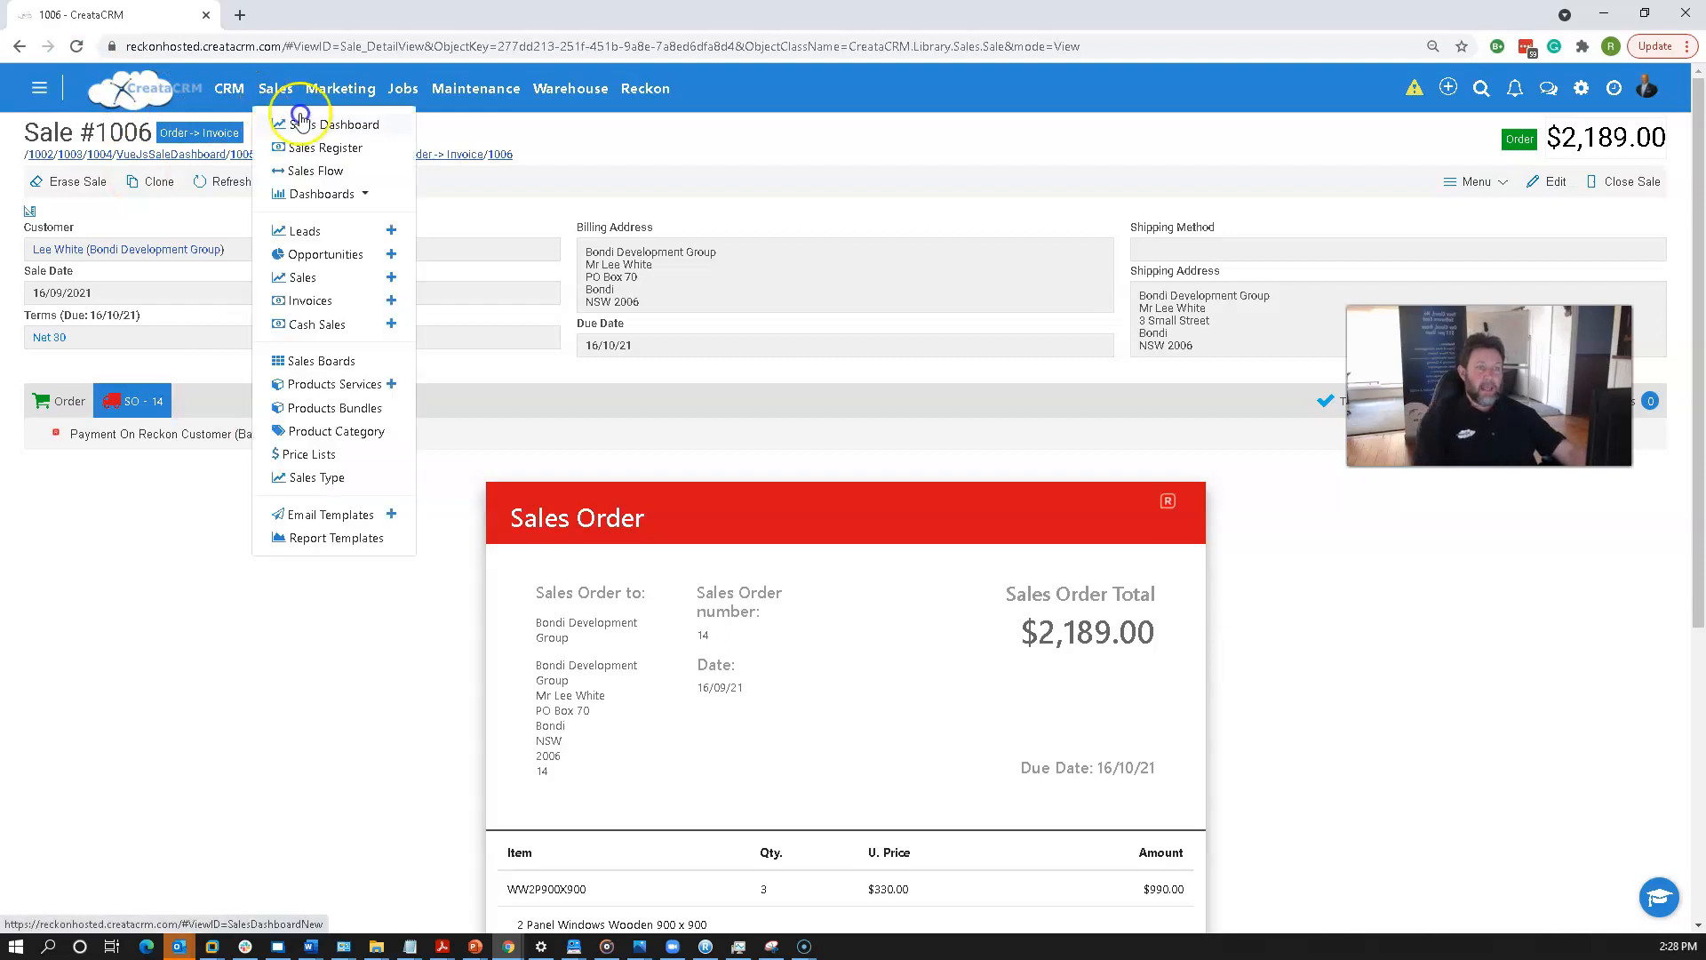
left_click(391, 277)
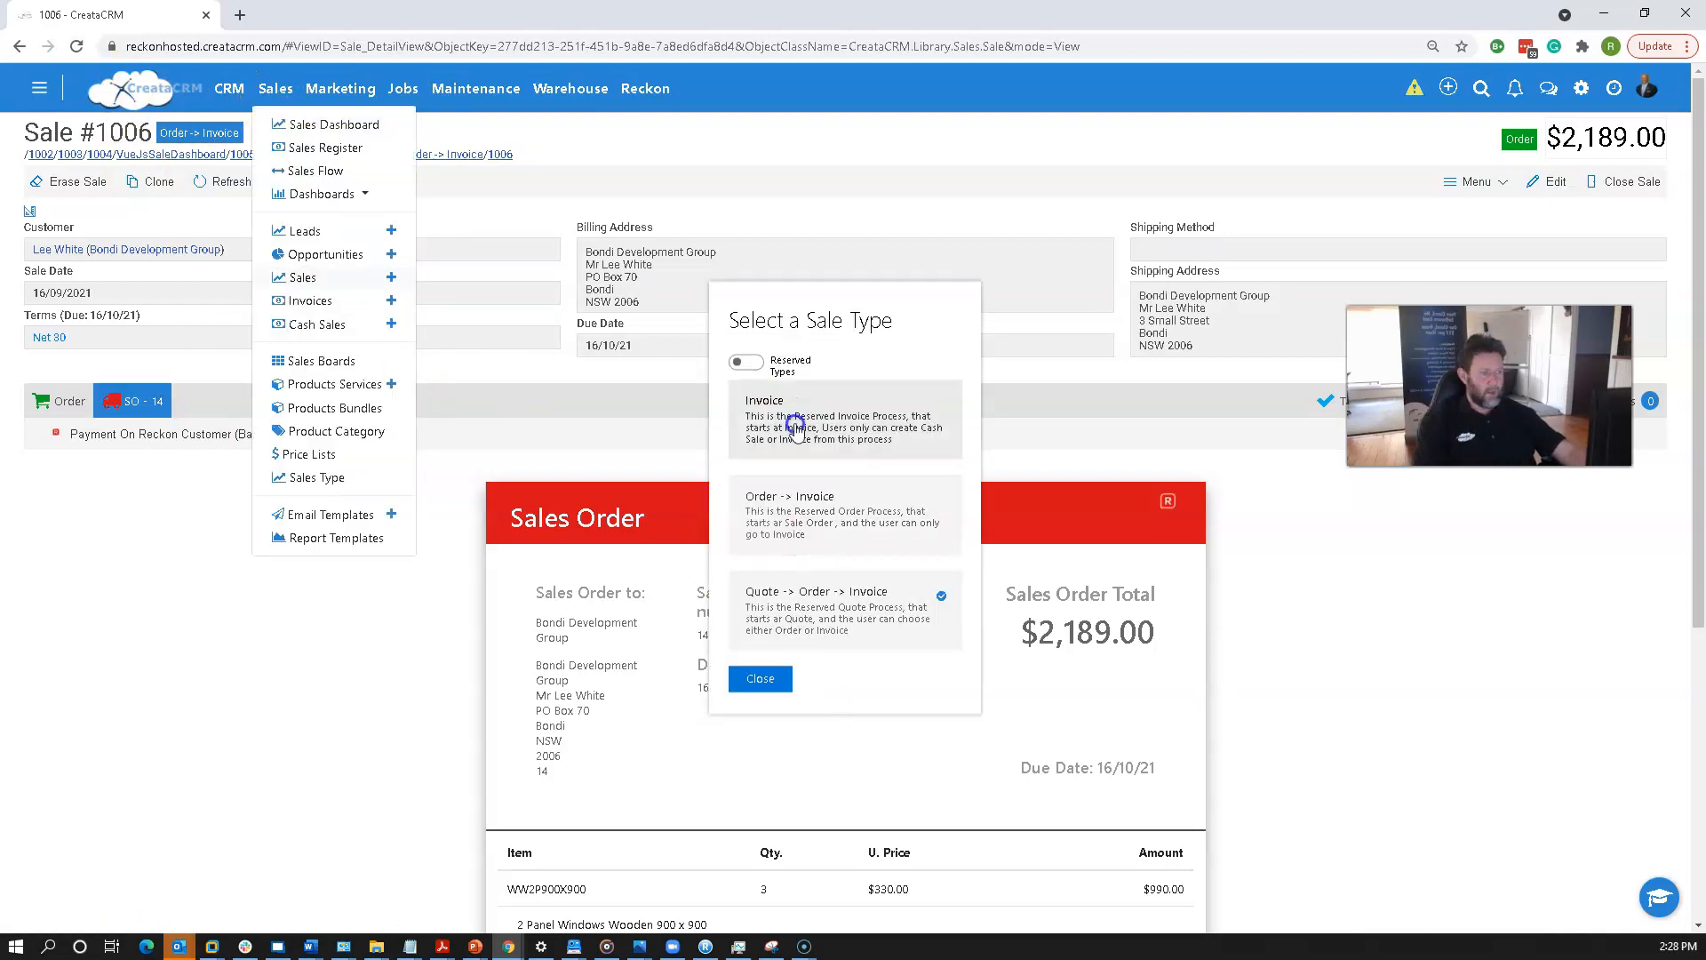
left_click(795, 429)
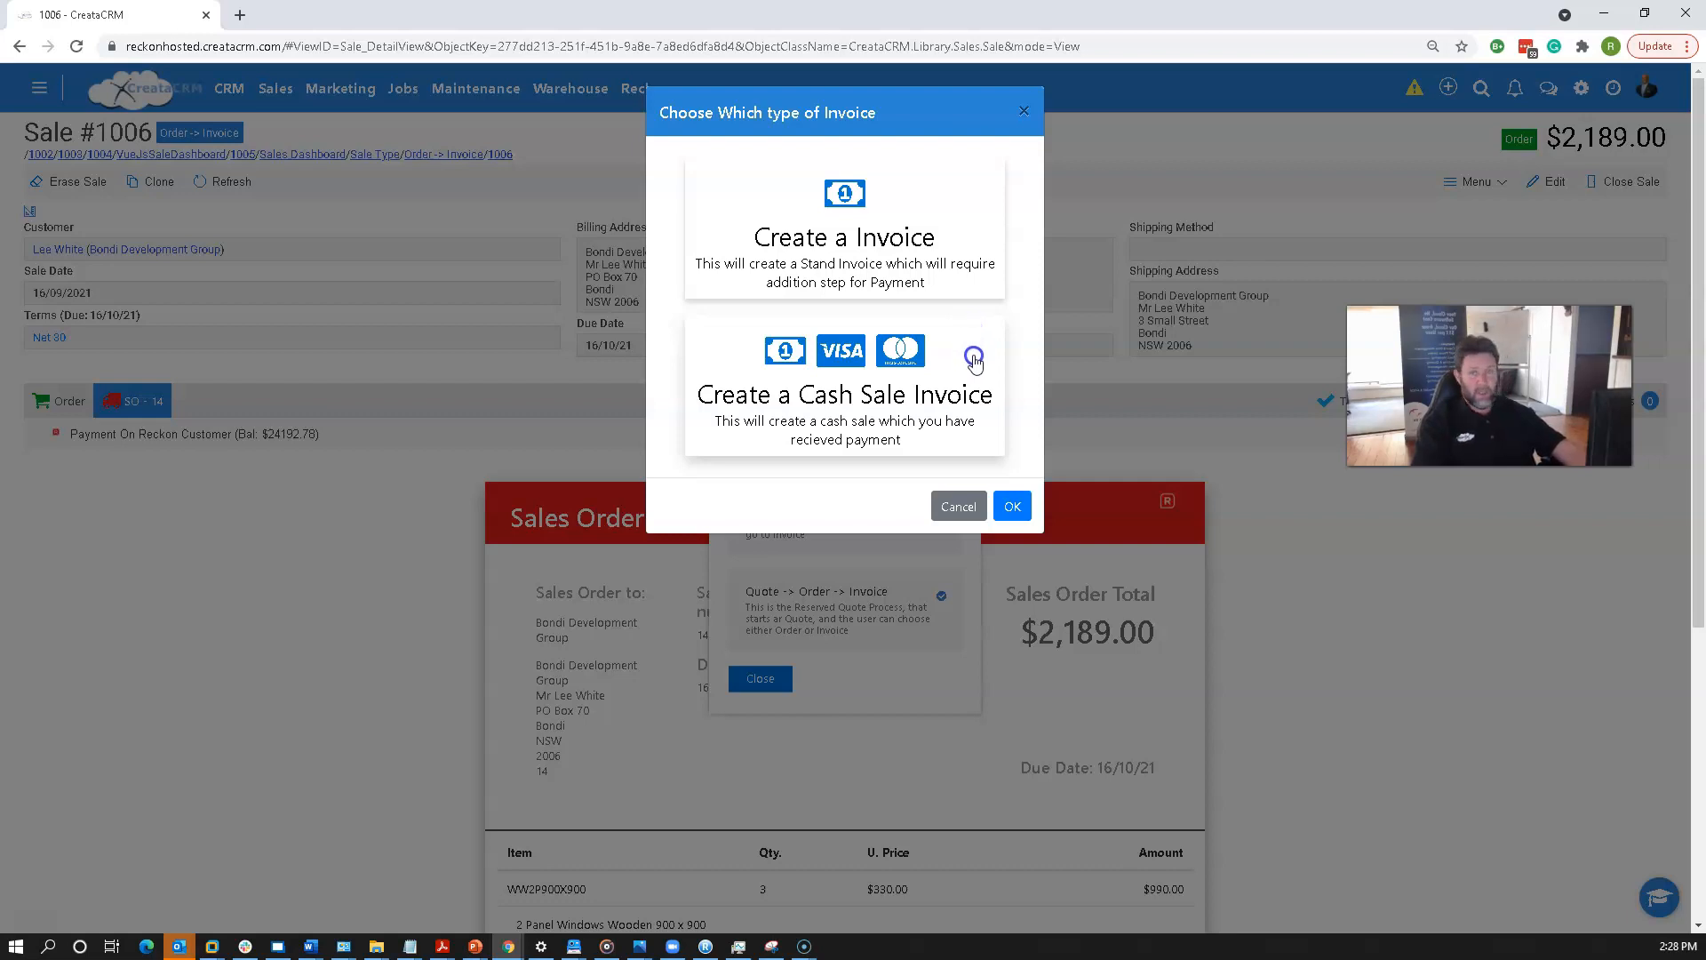
left_click(915, 254)
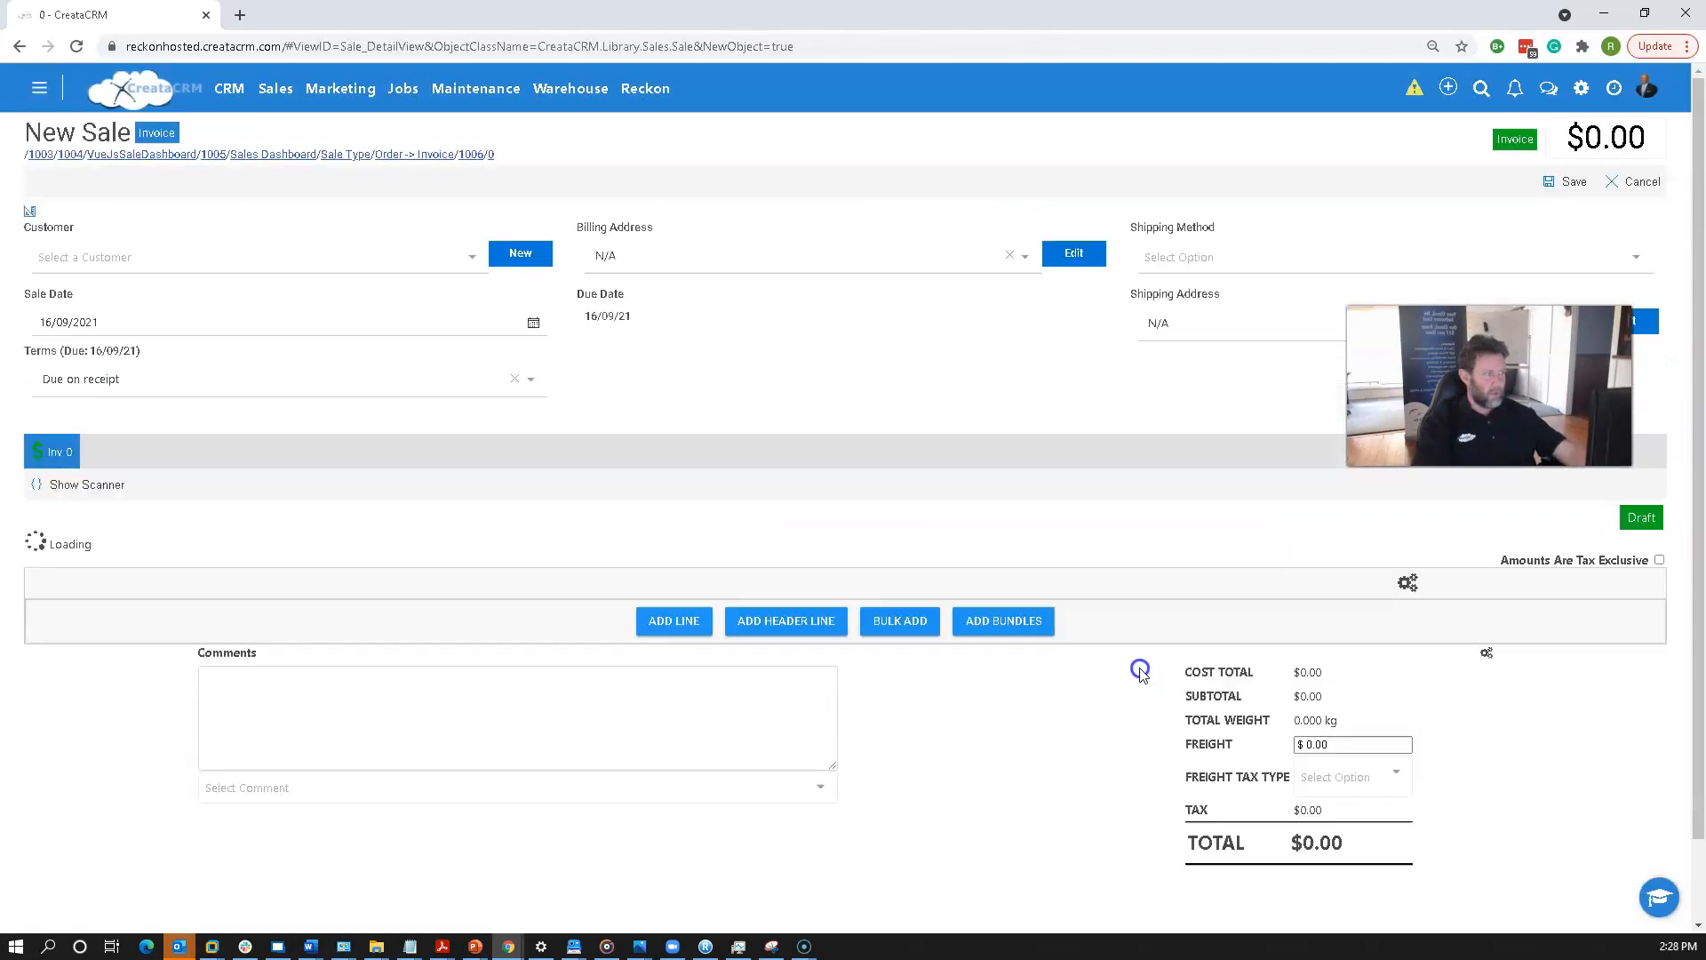
Select Bondi Development Group as the invoice's customer.
left_click(199, 257)
type("b")
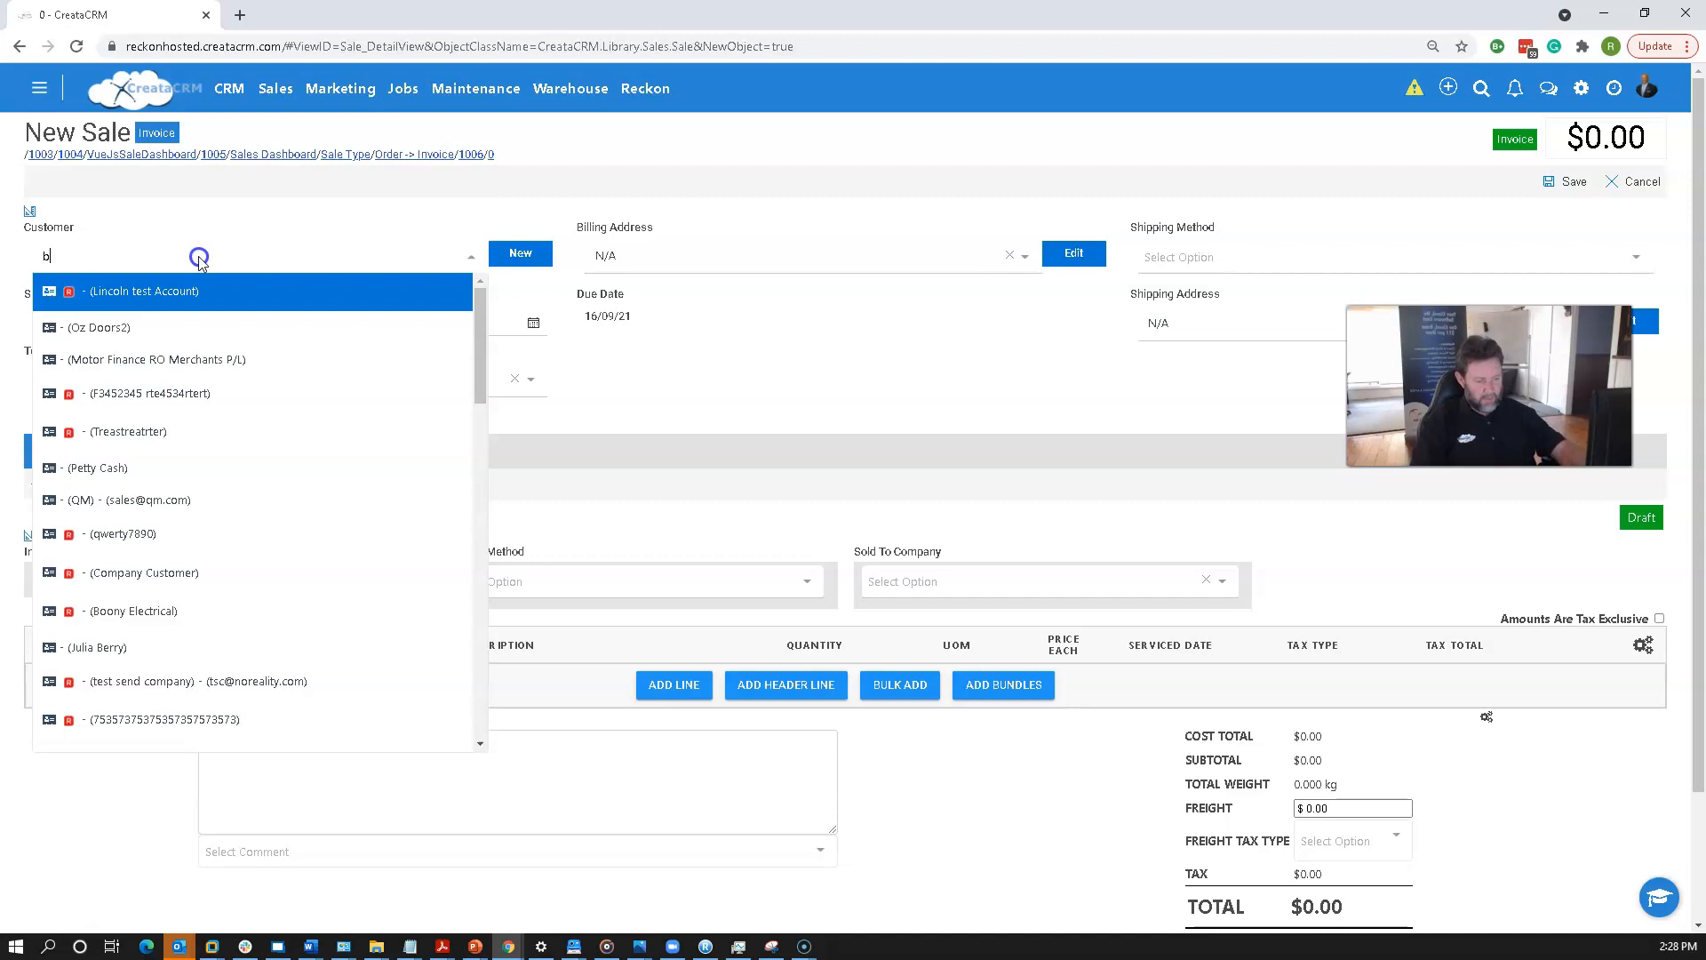
type("on")
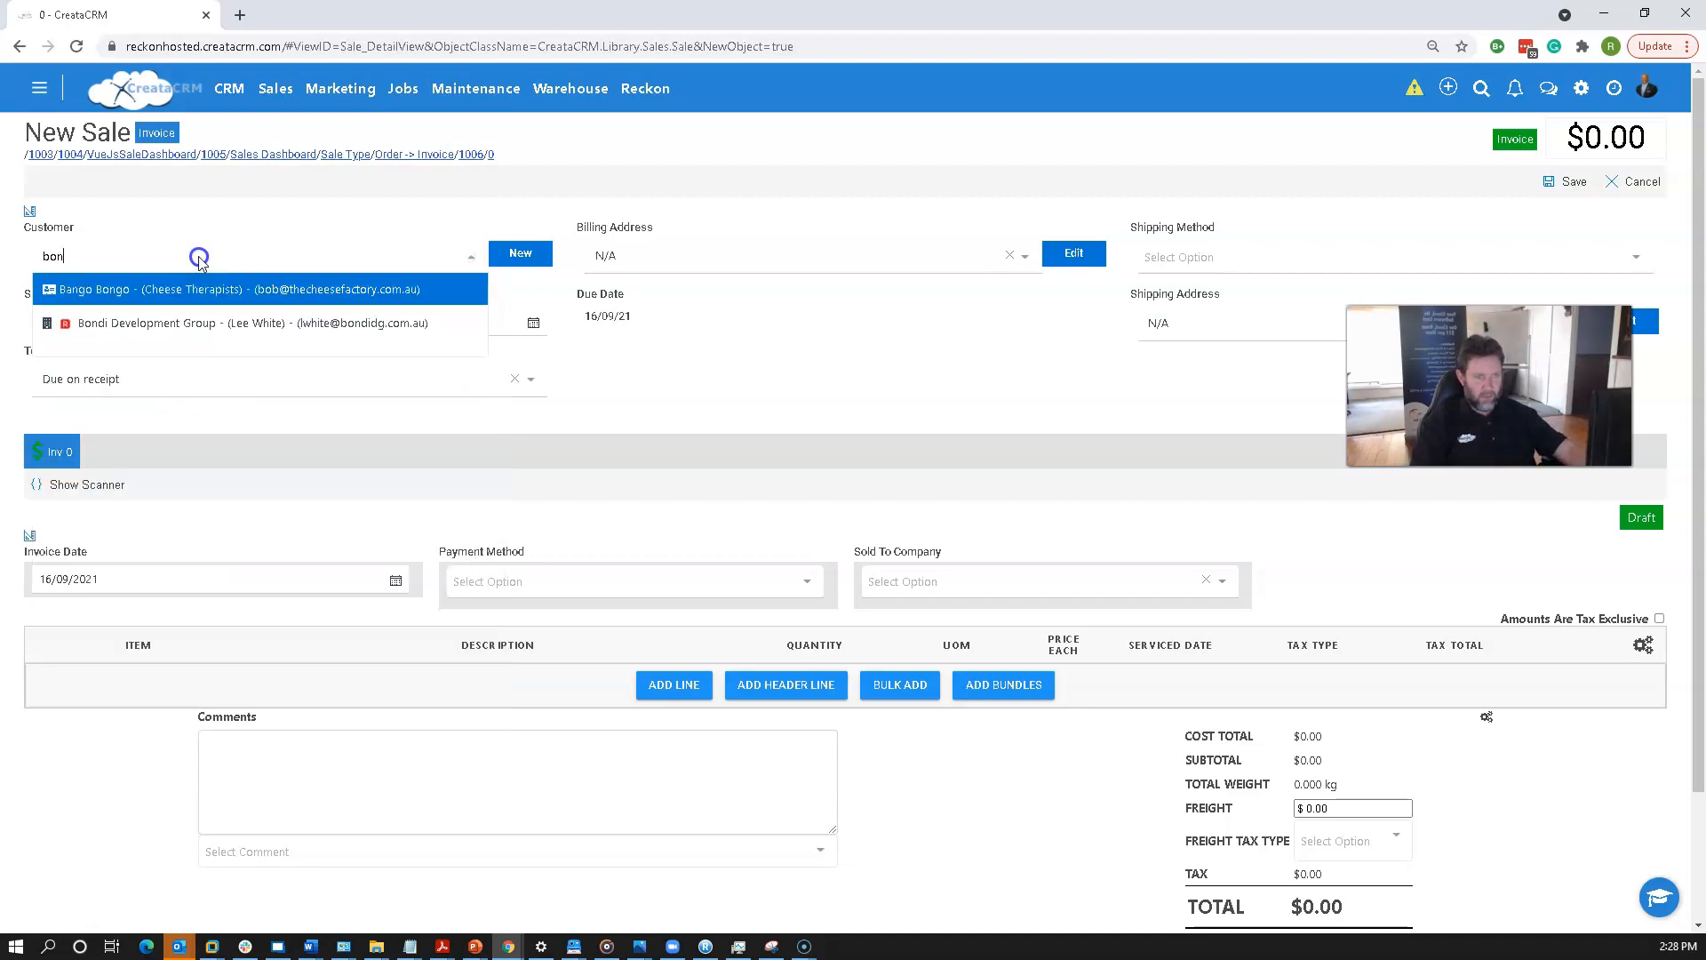
left_click(266, 323)
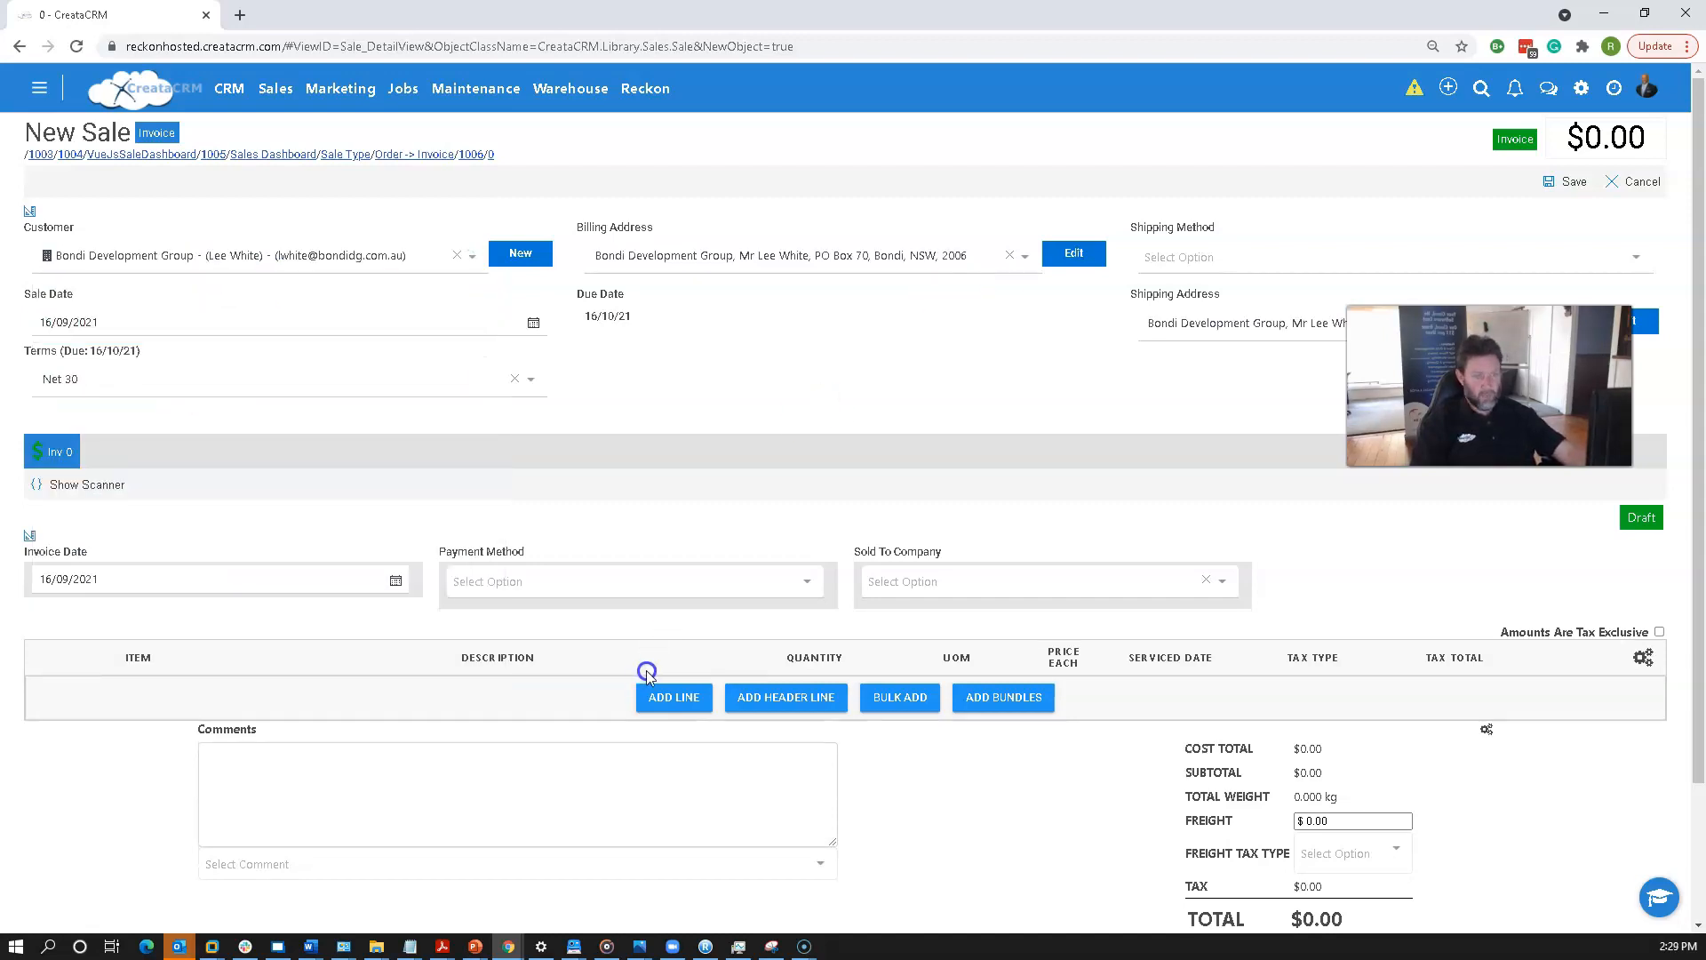
Add an invoice line with the product WW600x600.
left_click(668, 697)
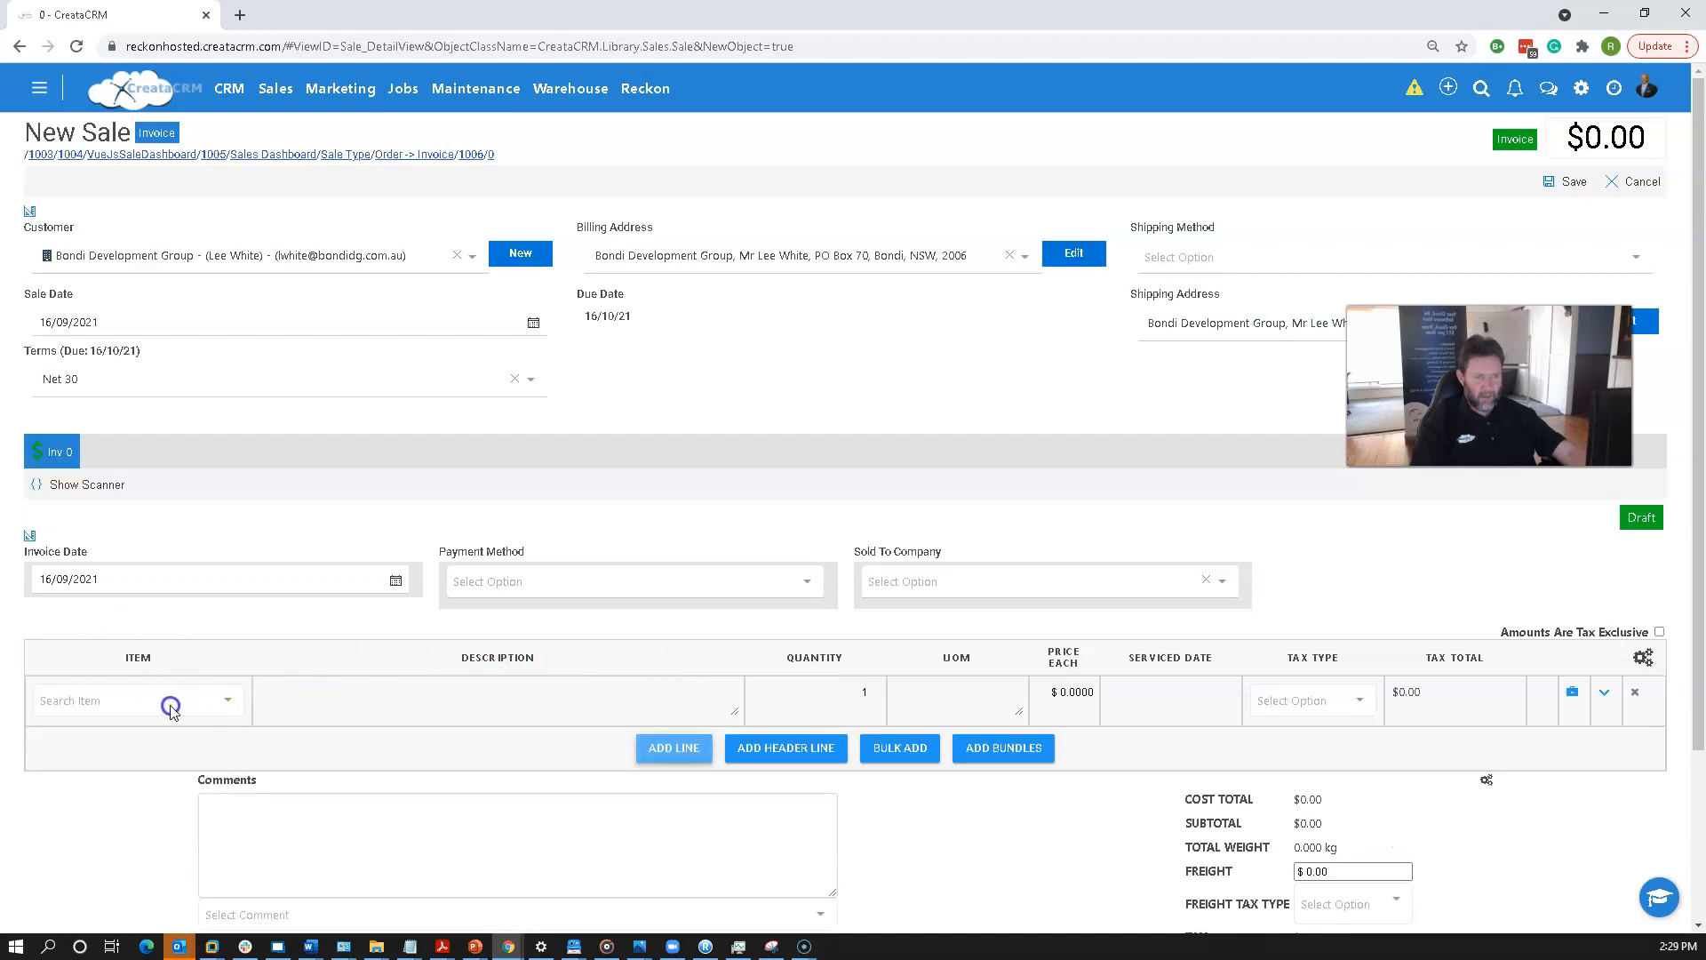
scroll(170, 708, "down", 2)
left_click(142, 525)
scroll(267, 675, "down", 3)
scroll(311, 747, "down", 5)
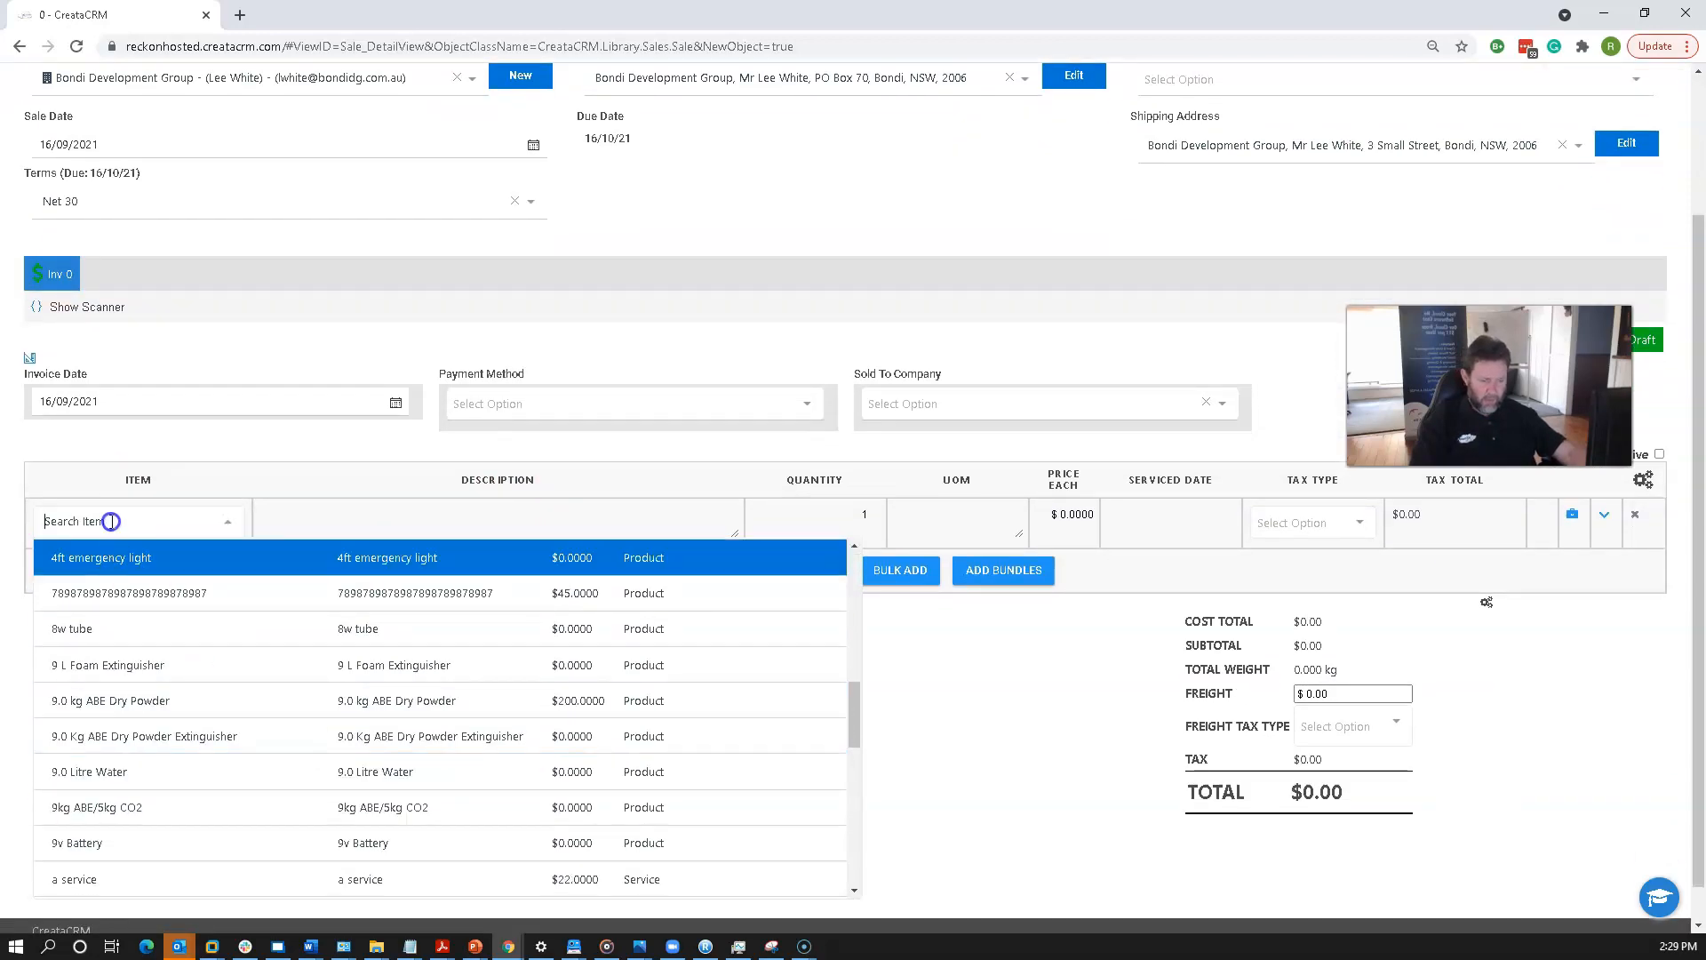
type("ww")
left_click(198, 738)
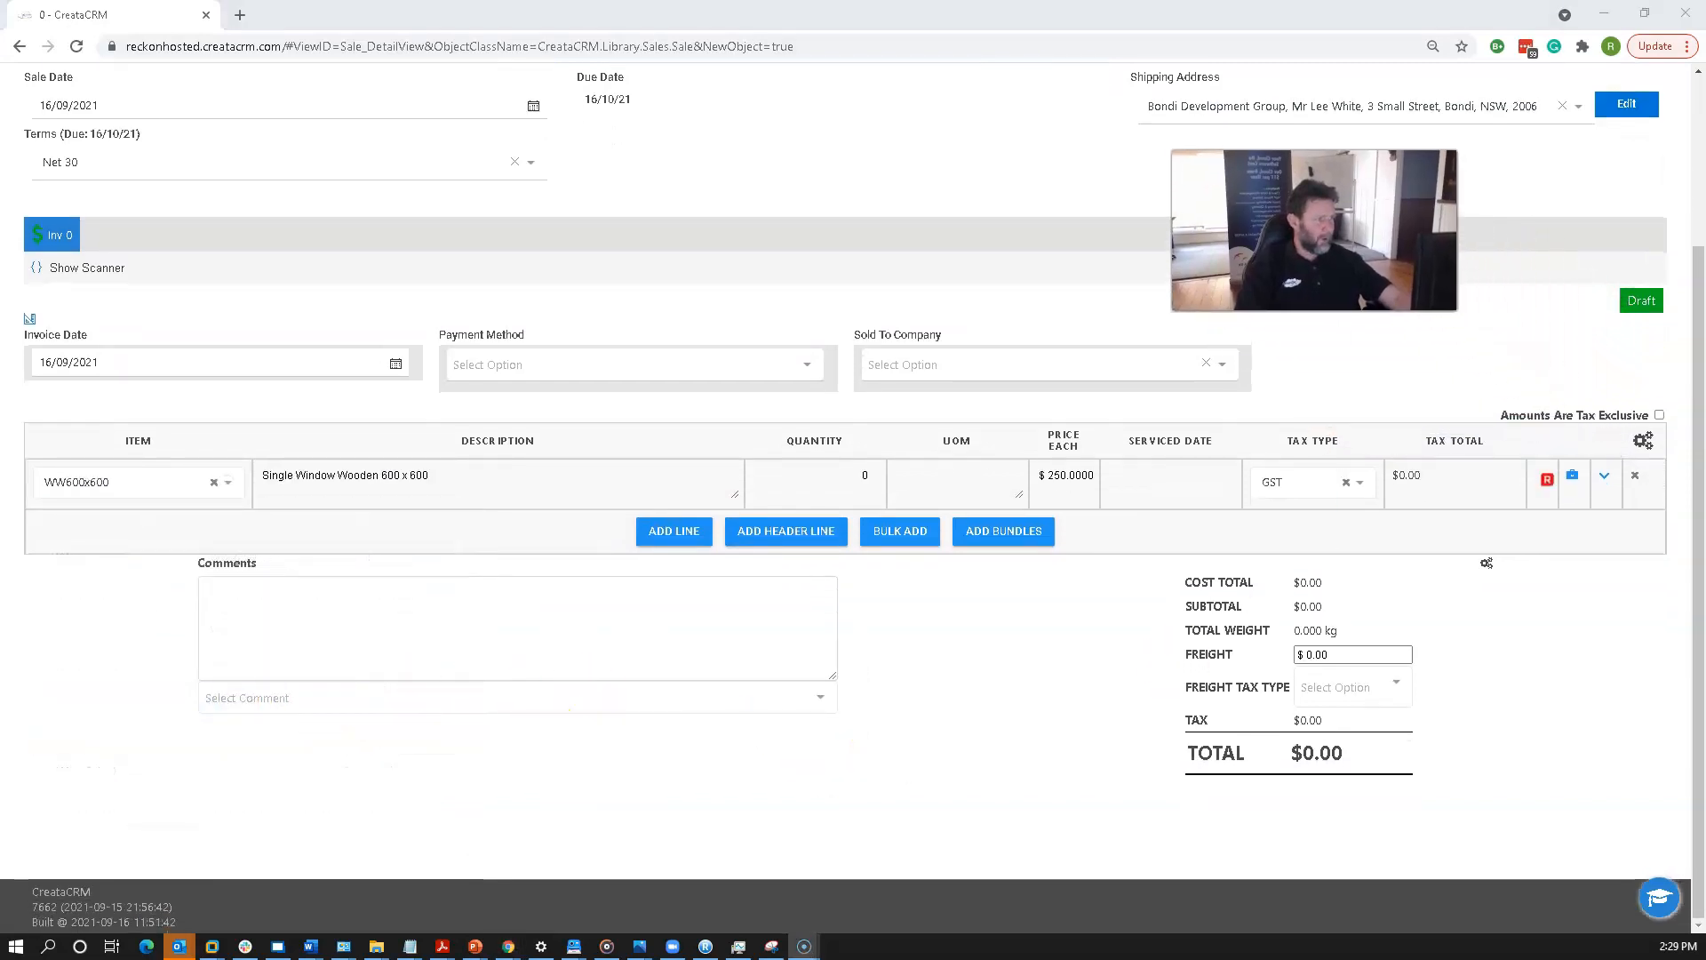
Set the line's quantity to 3 and save the invoice.
left_click(867, 477)
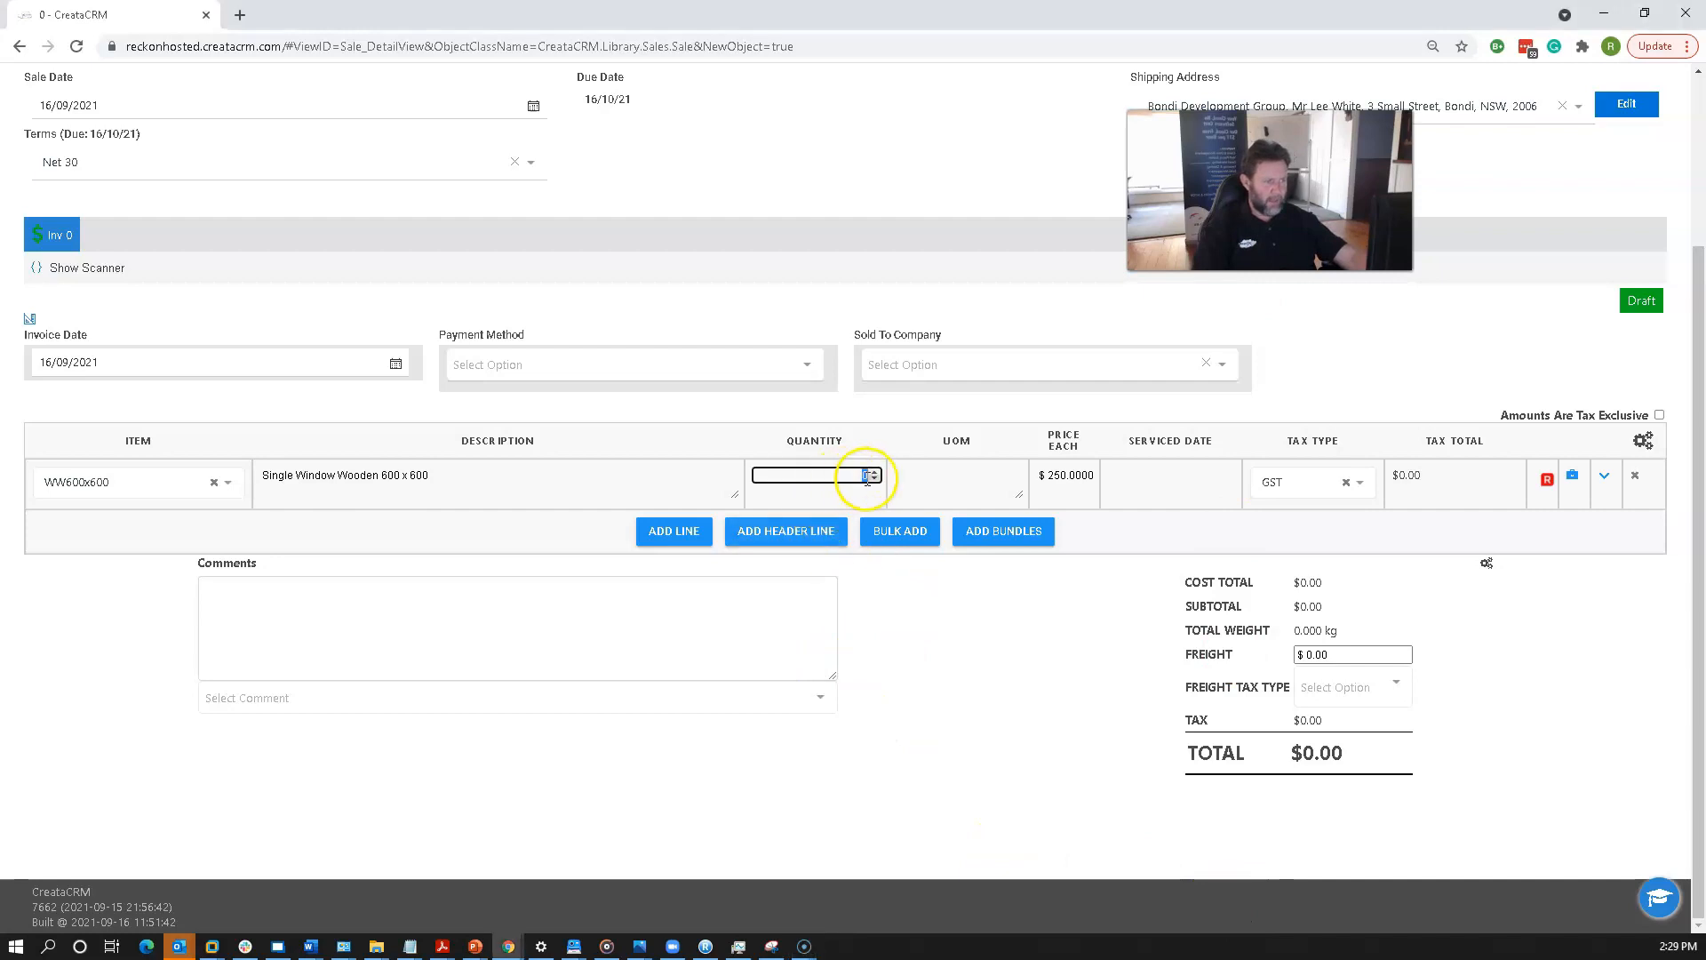
type("3")
left_click(1008, 716)
scroll(1008, 717, "up", 3)
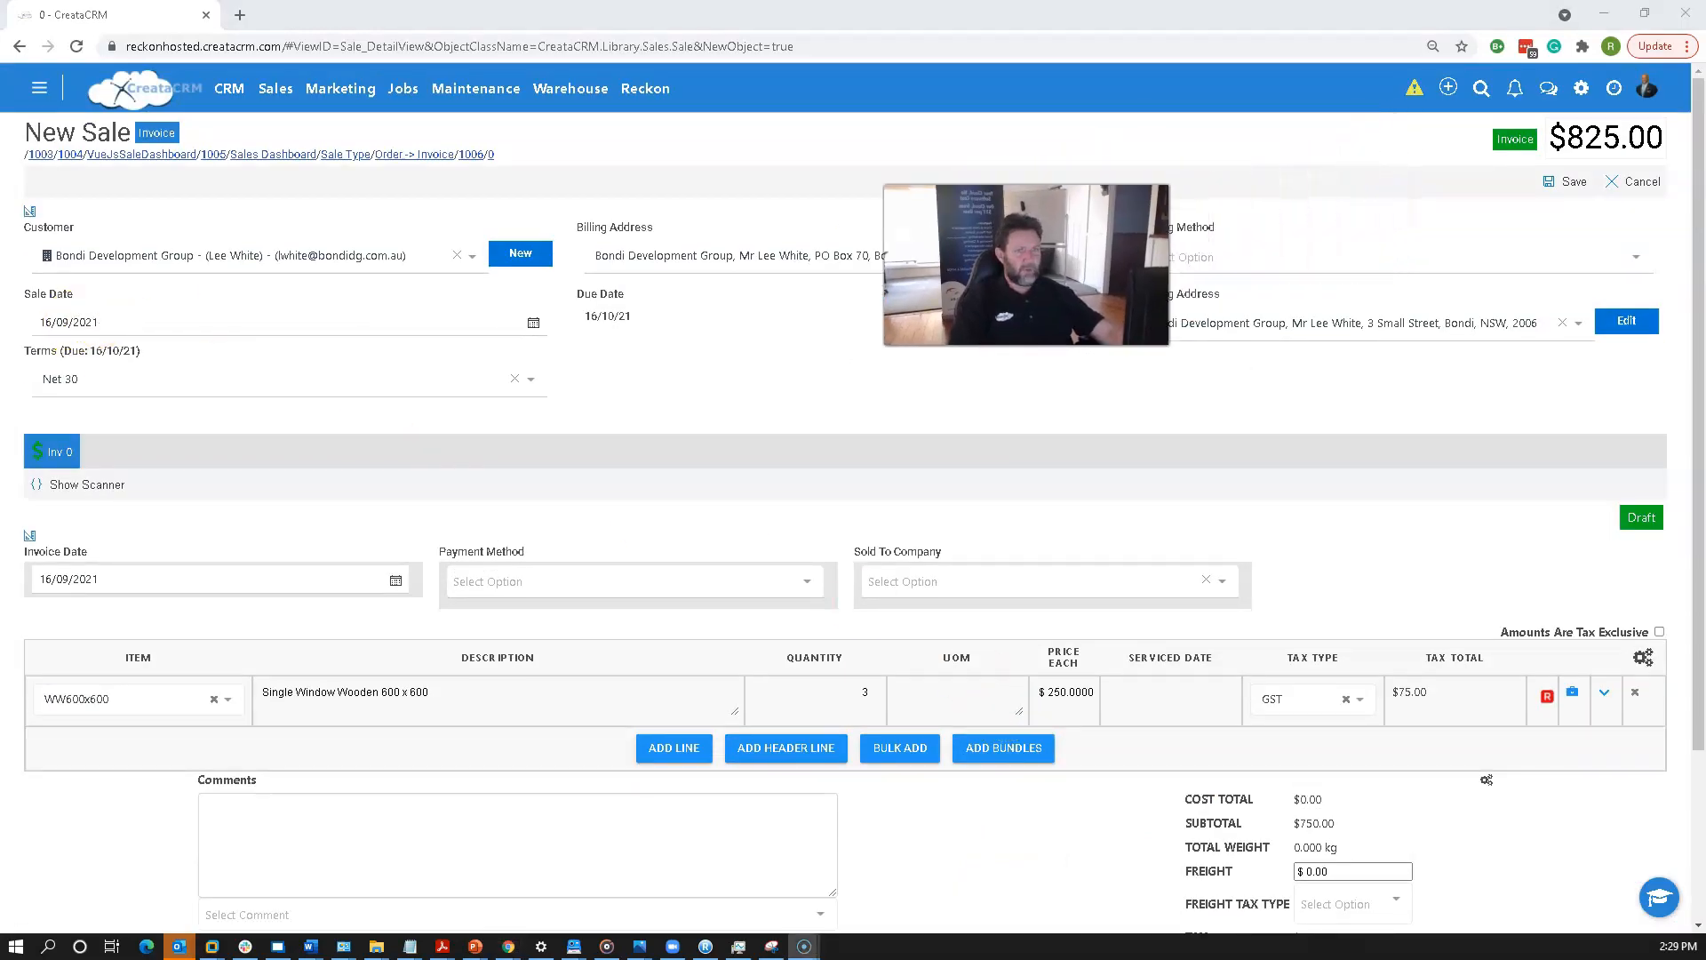
left_click(1564, 181)
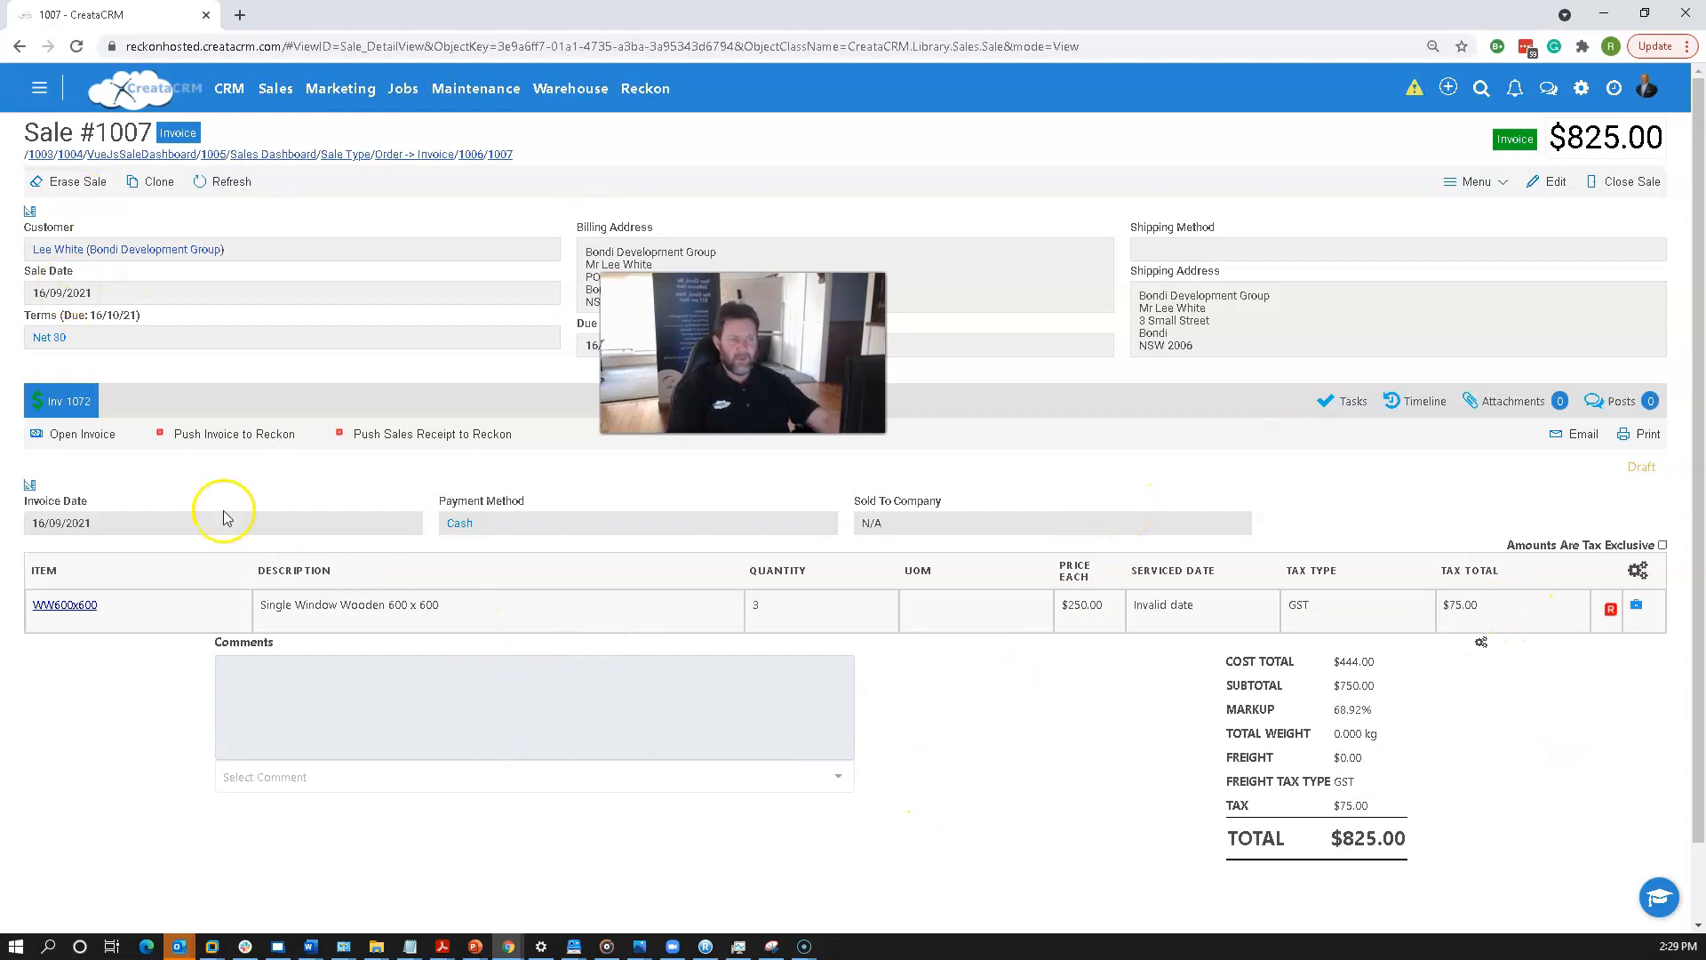
Push the invoice to Reckon and close the confirmation.
left_click(216, 441)
left_click(802, 599)
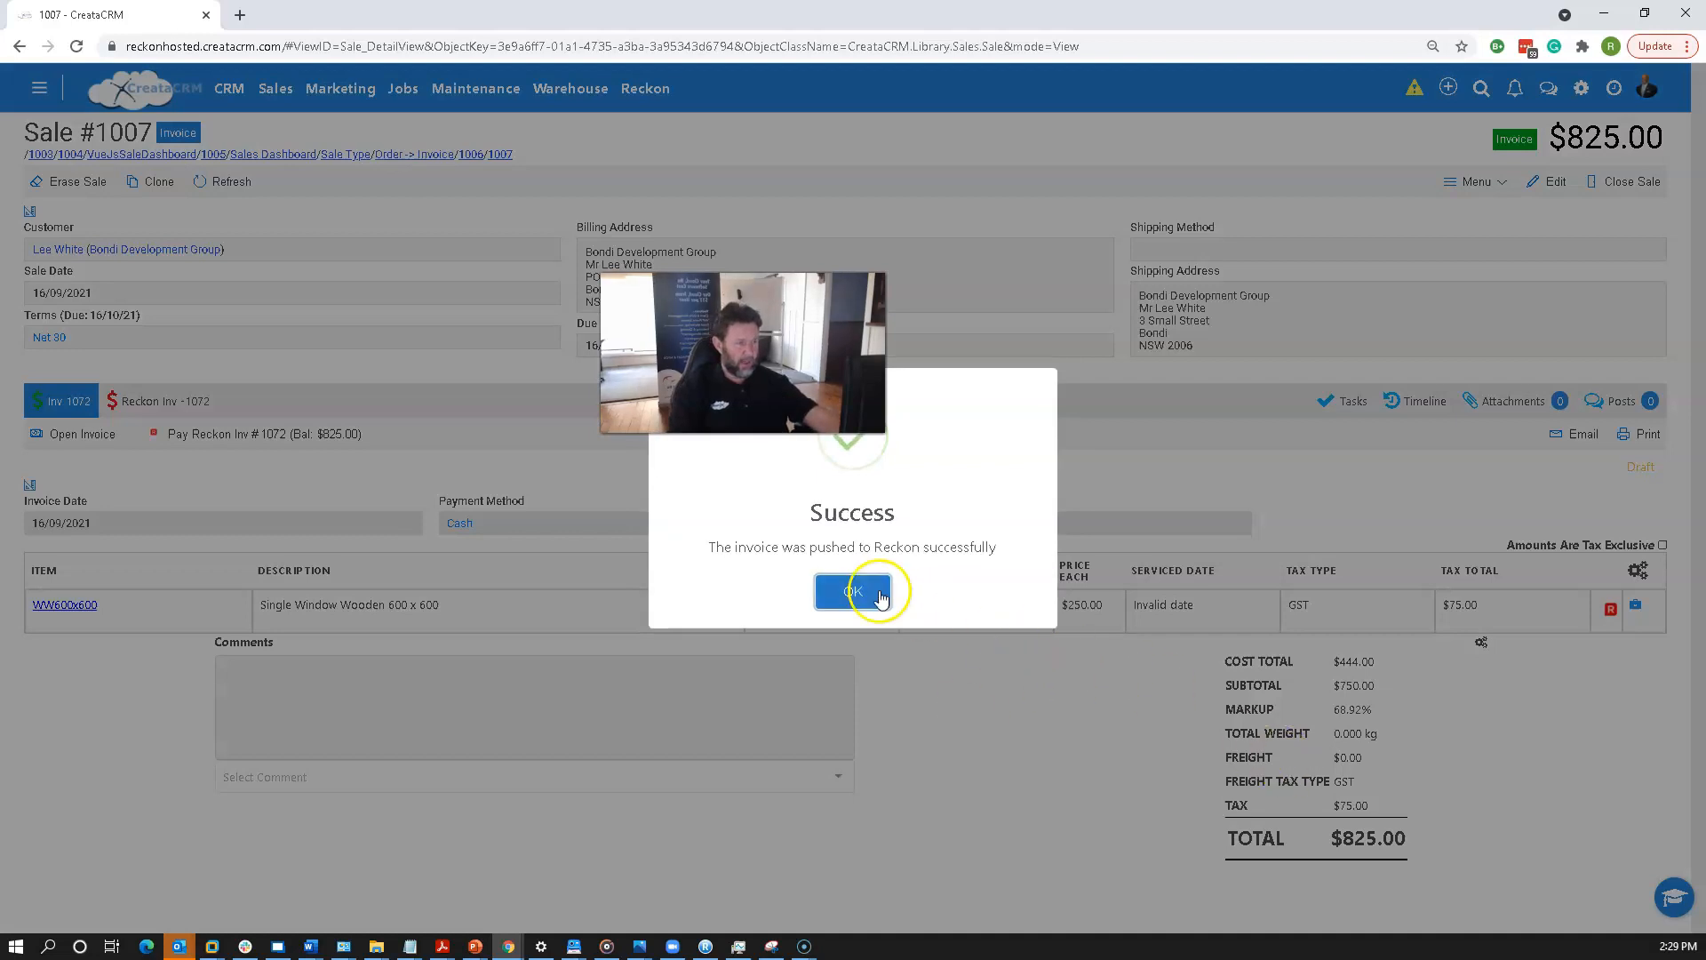
Open the sale's Reckon invoice view.
left_click(851, 594)
left_click(182, 402)
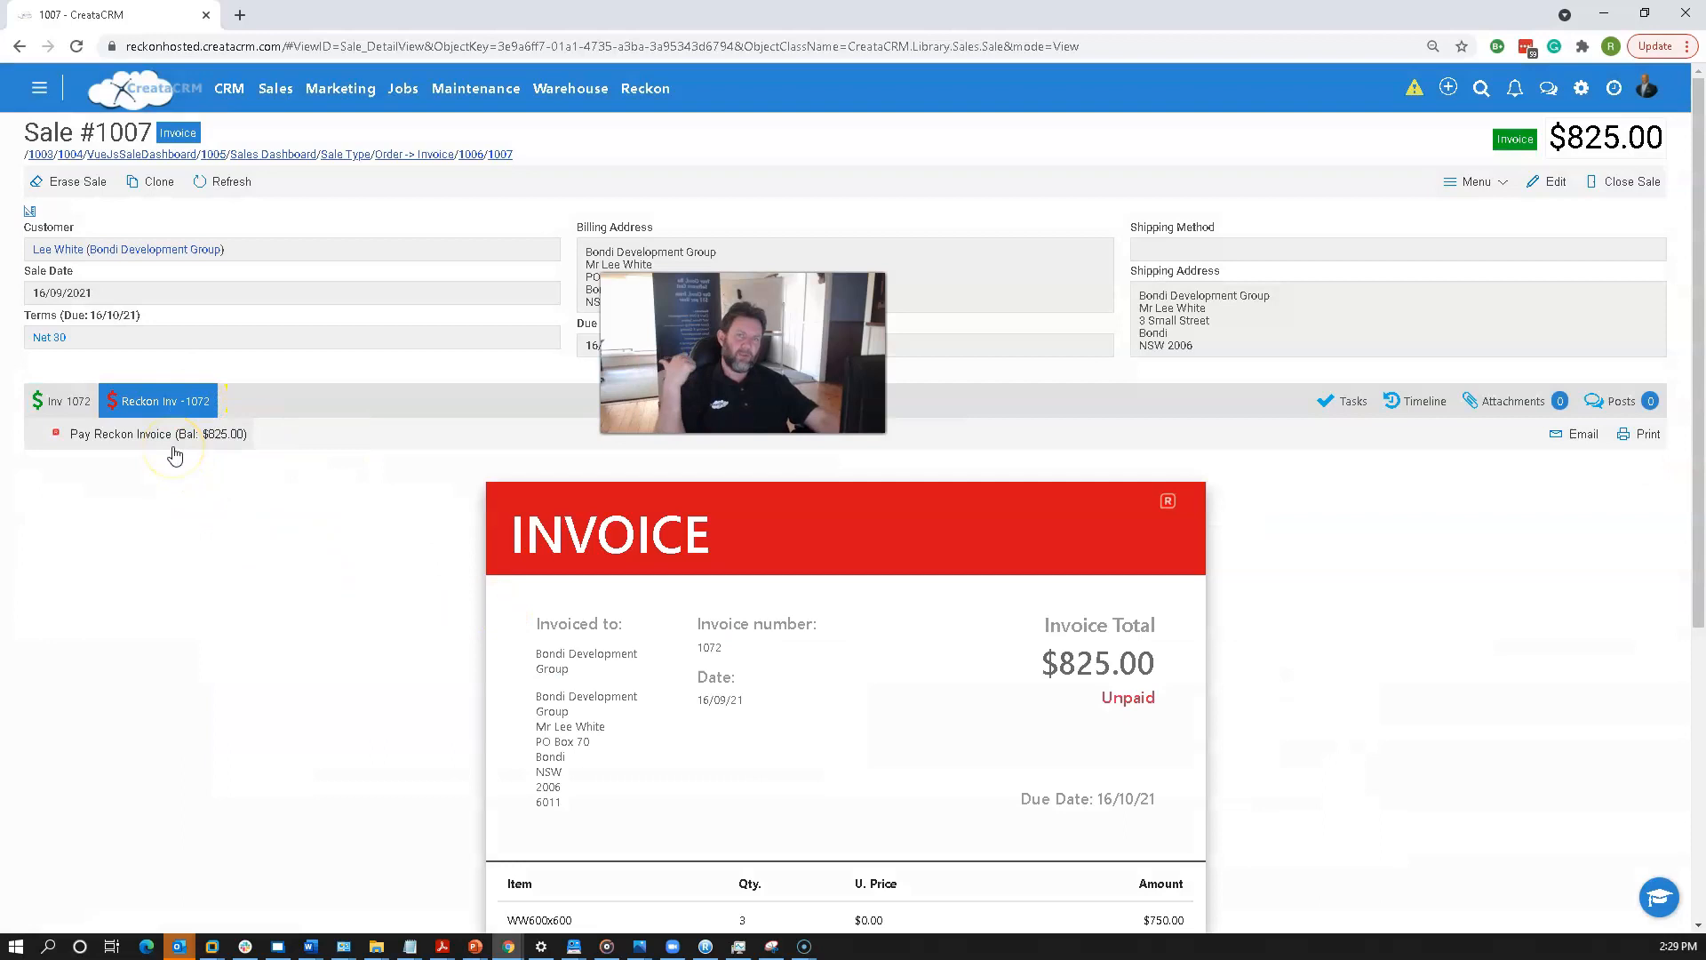
left_click(38, 924)
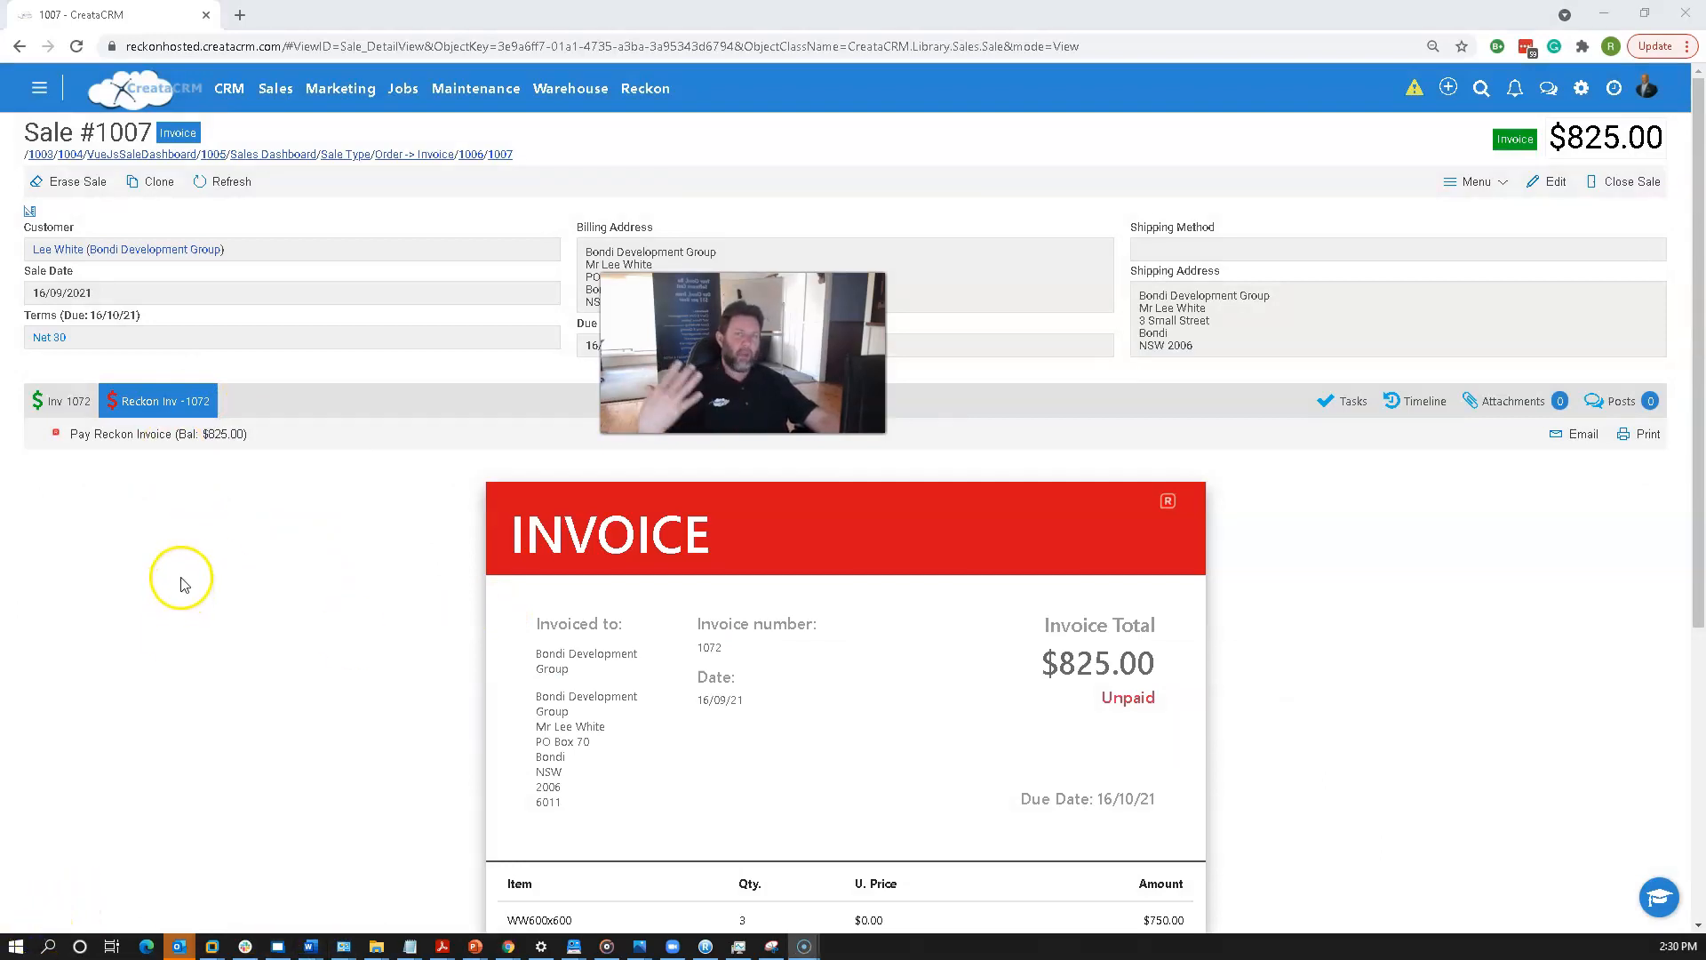
Record a MasterCard payment of 400 on the Reckon invoice with memo "Pad by cc rec 1234".
left_click(169, 434)
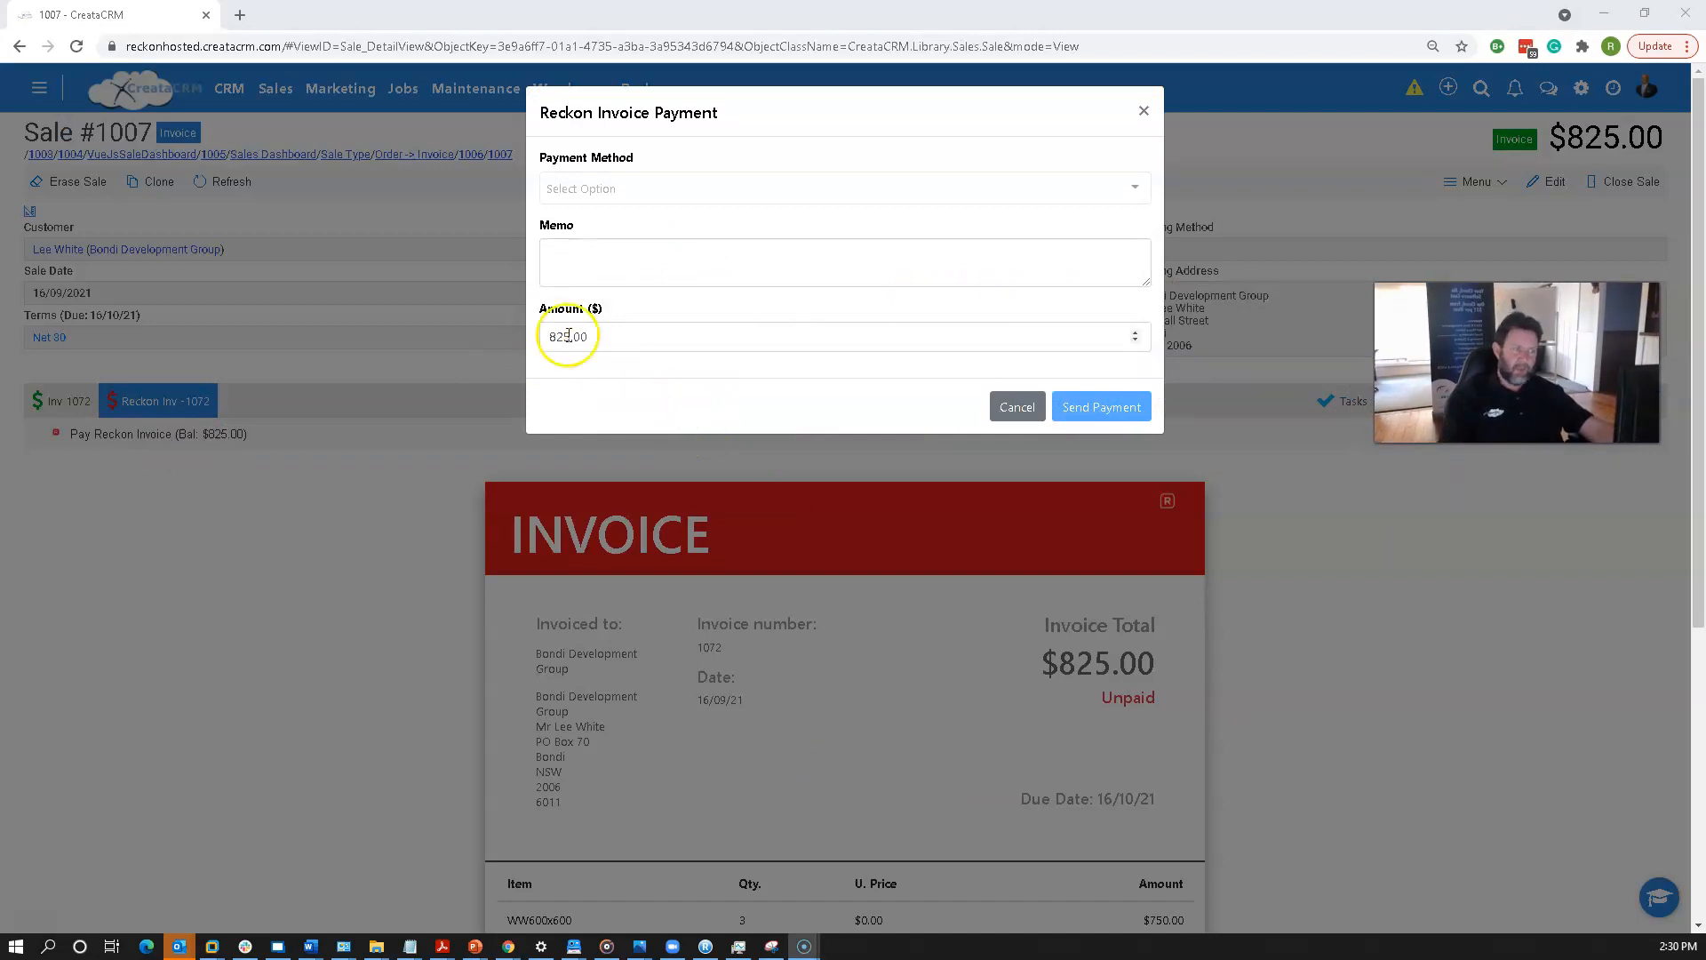
left_click(616, 187)
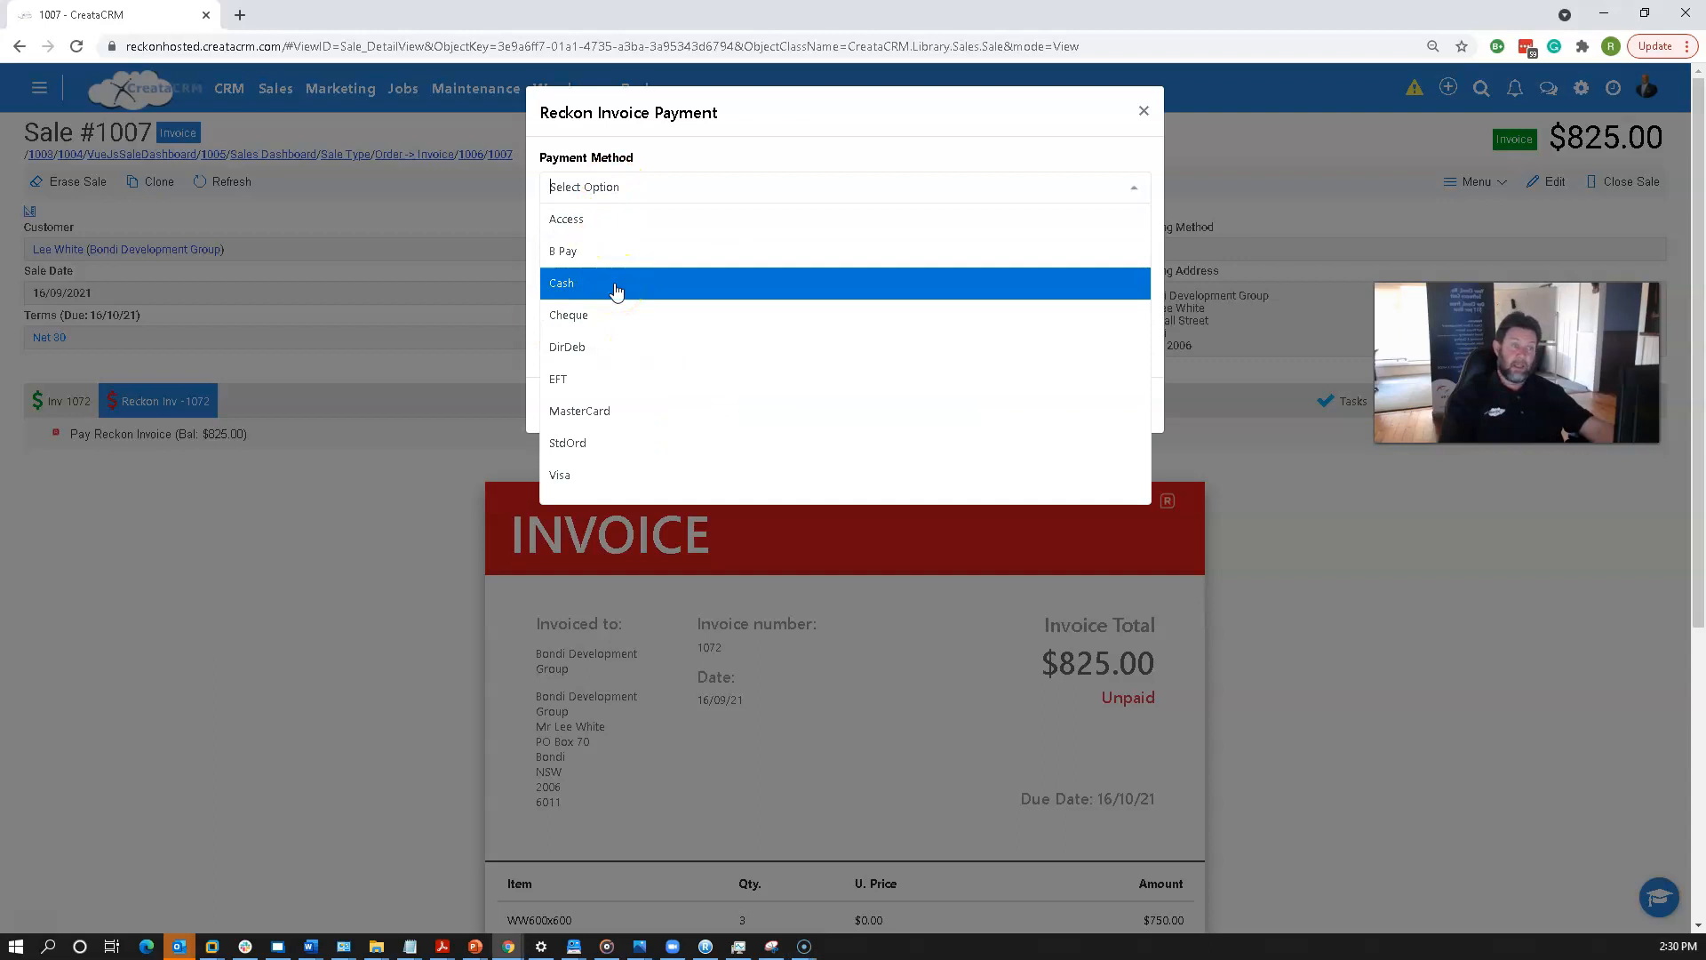
left_click(671, 407)
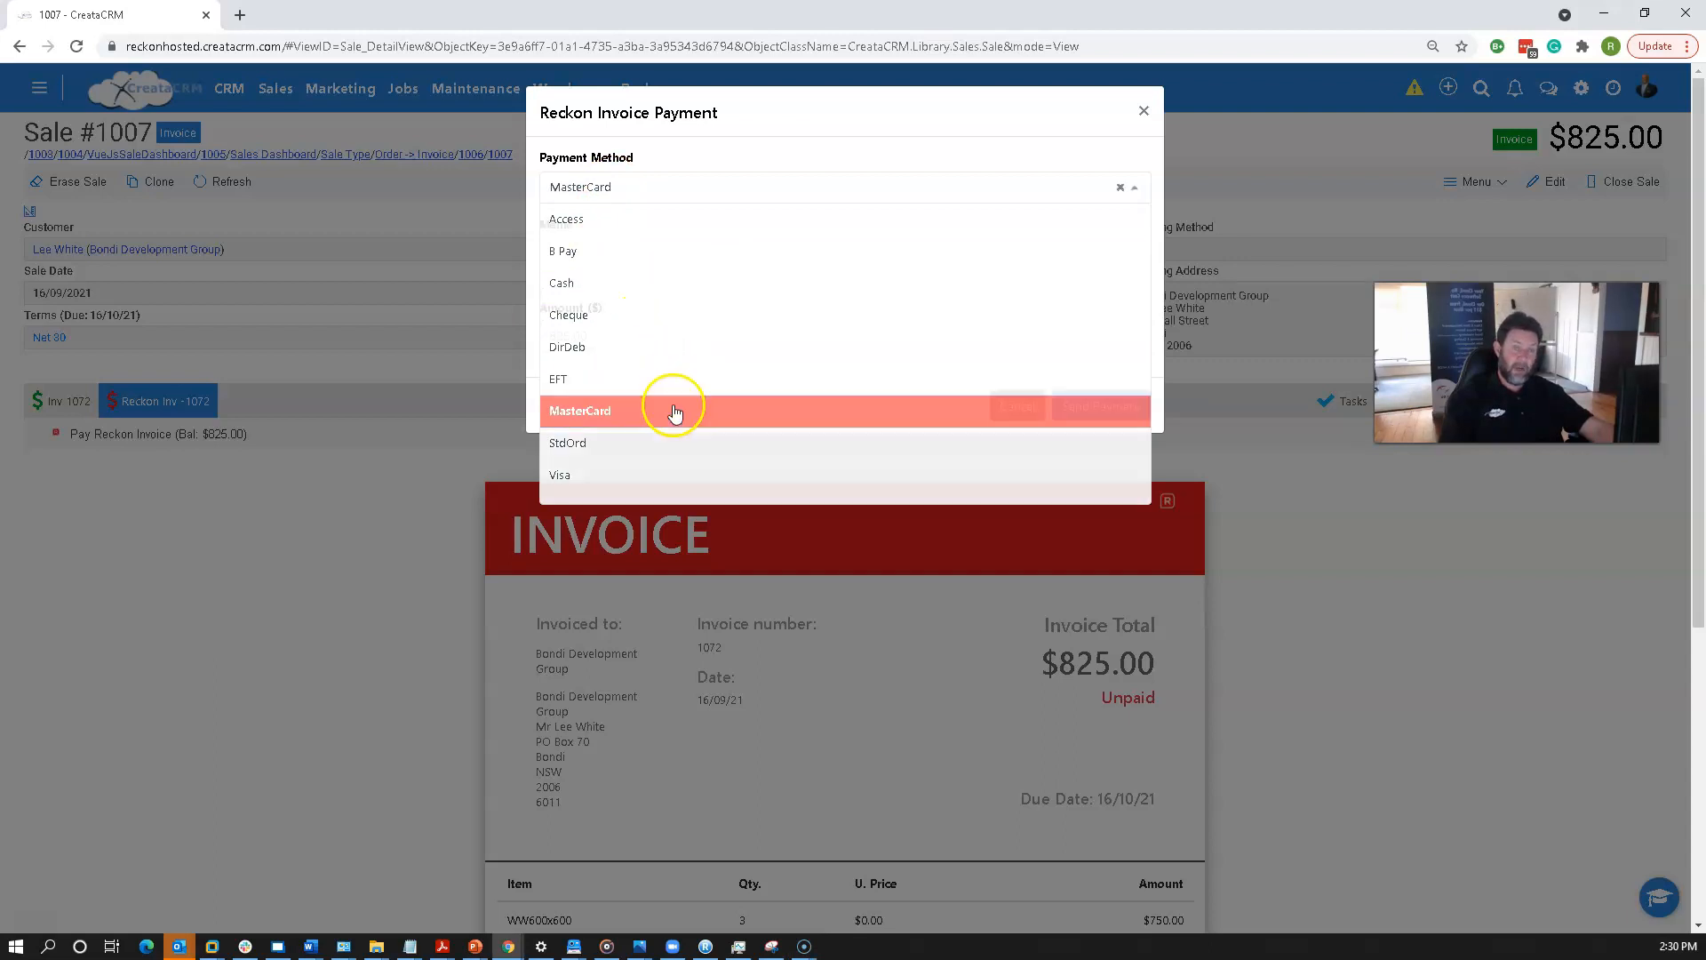
left_click(625, 263)
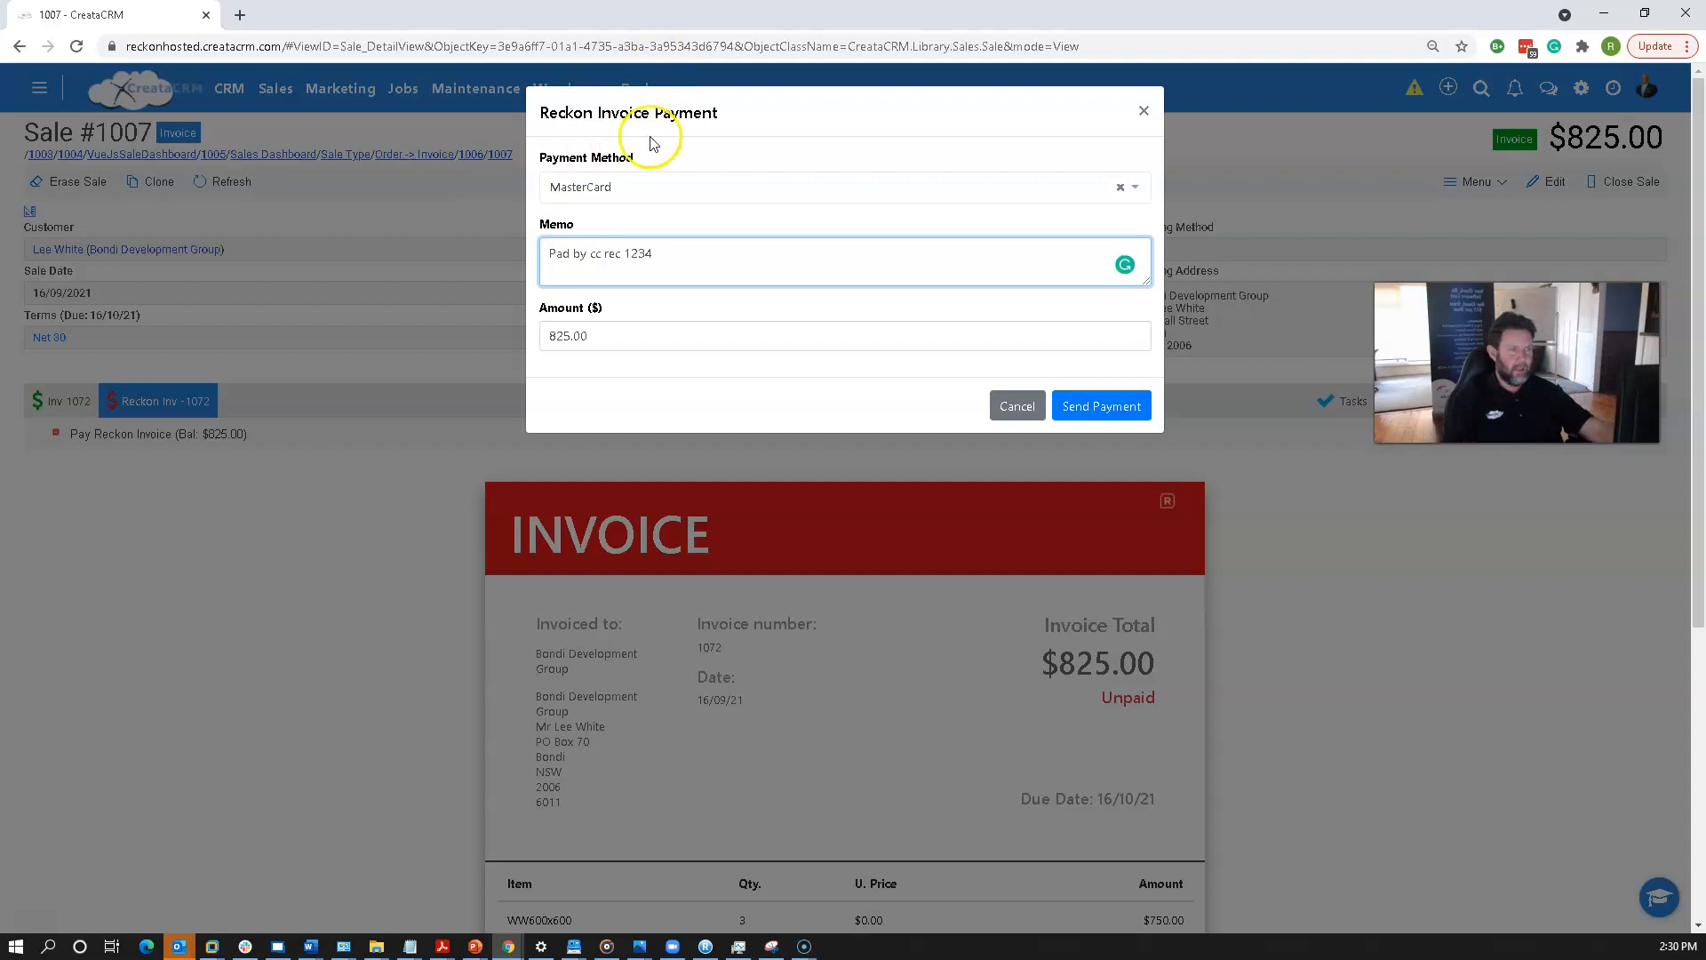
left_click(625, 336)
left_click_drag(625, 336, 500, 330)
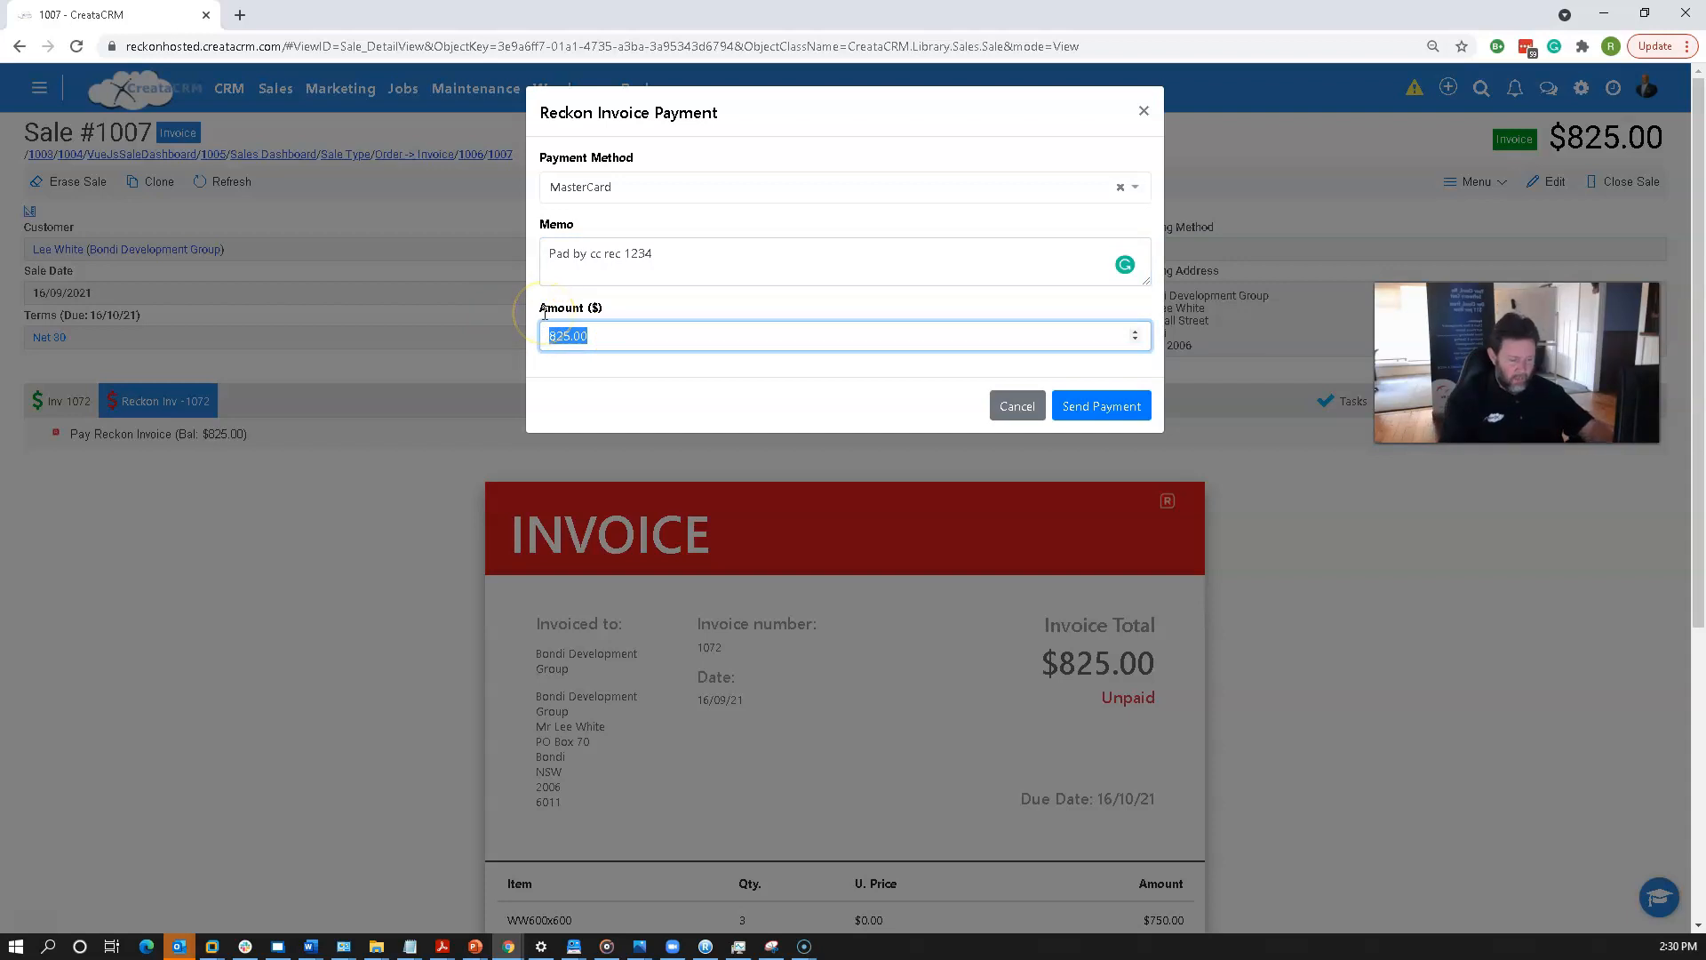
type("400")
left_click(974, 454)
left_click(1096, 408)
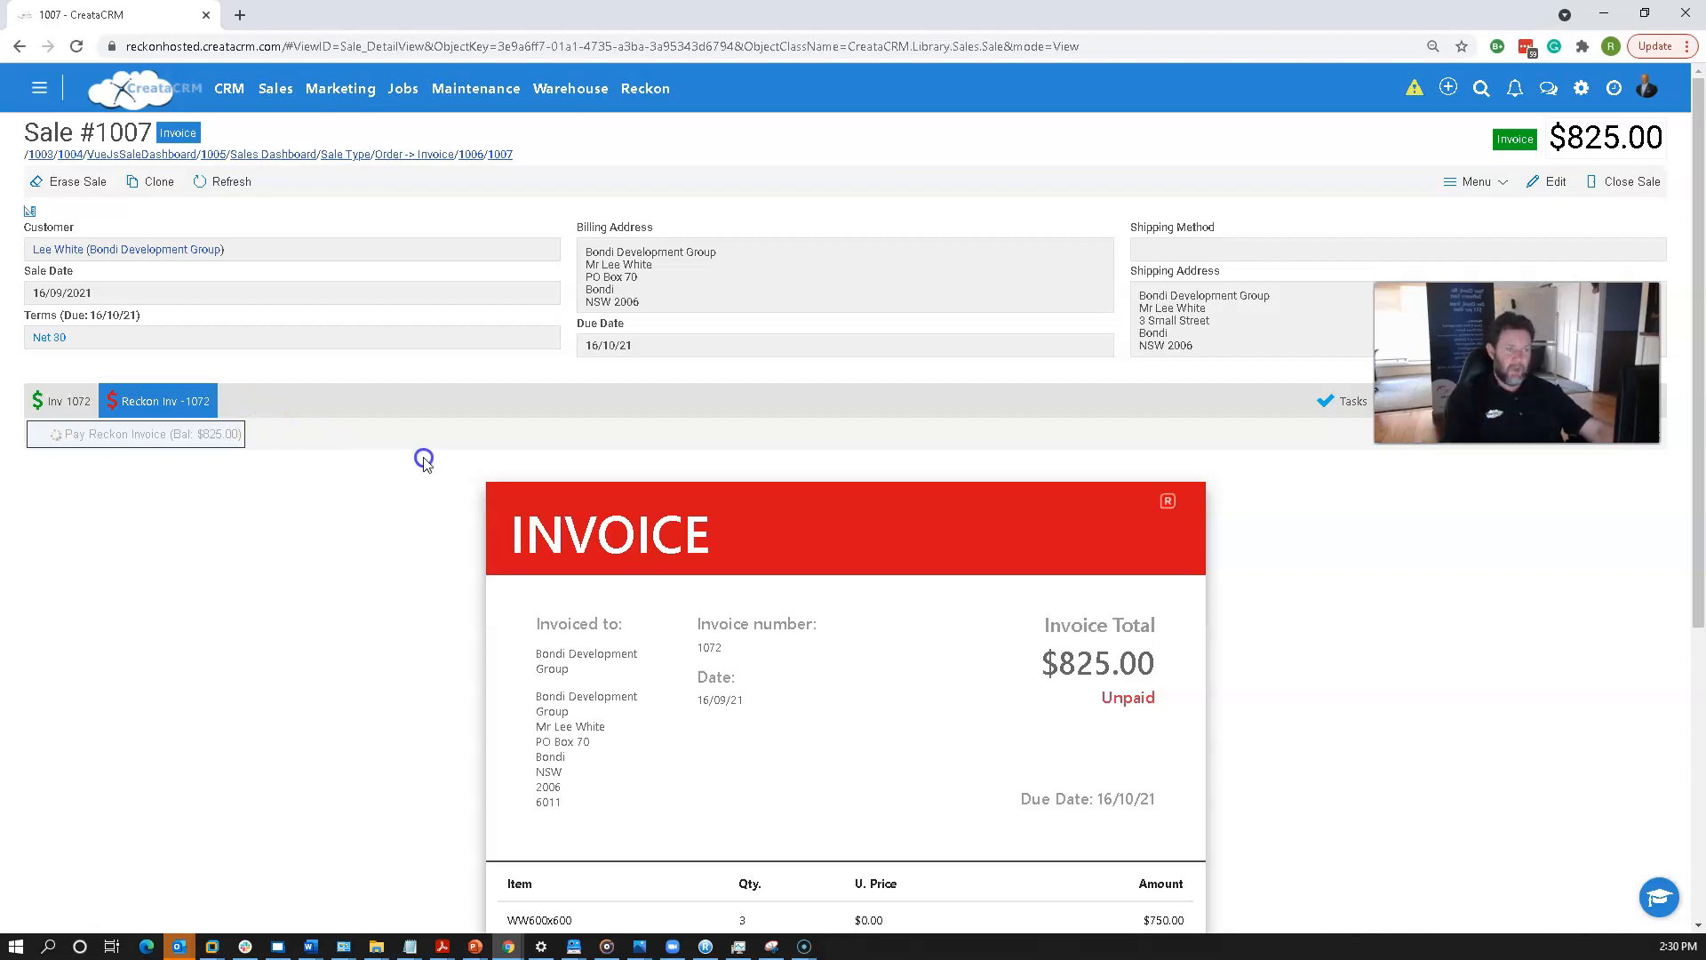
scroll(453, 471, "down", 3)
left_click(828, 588)
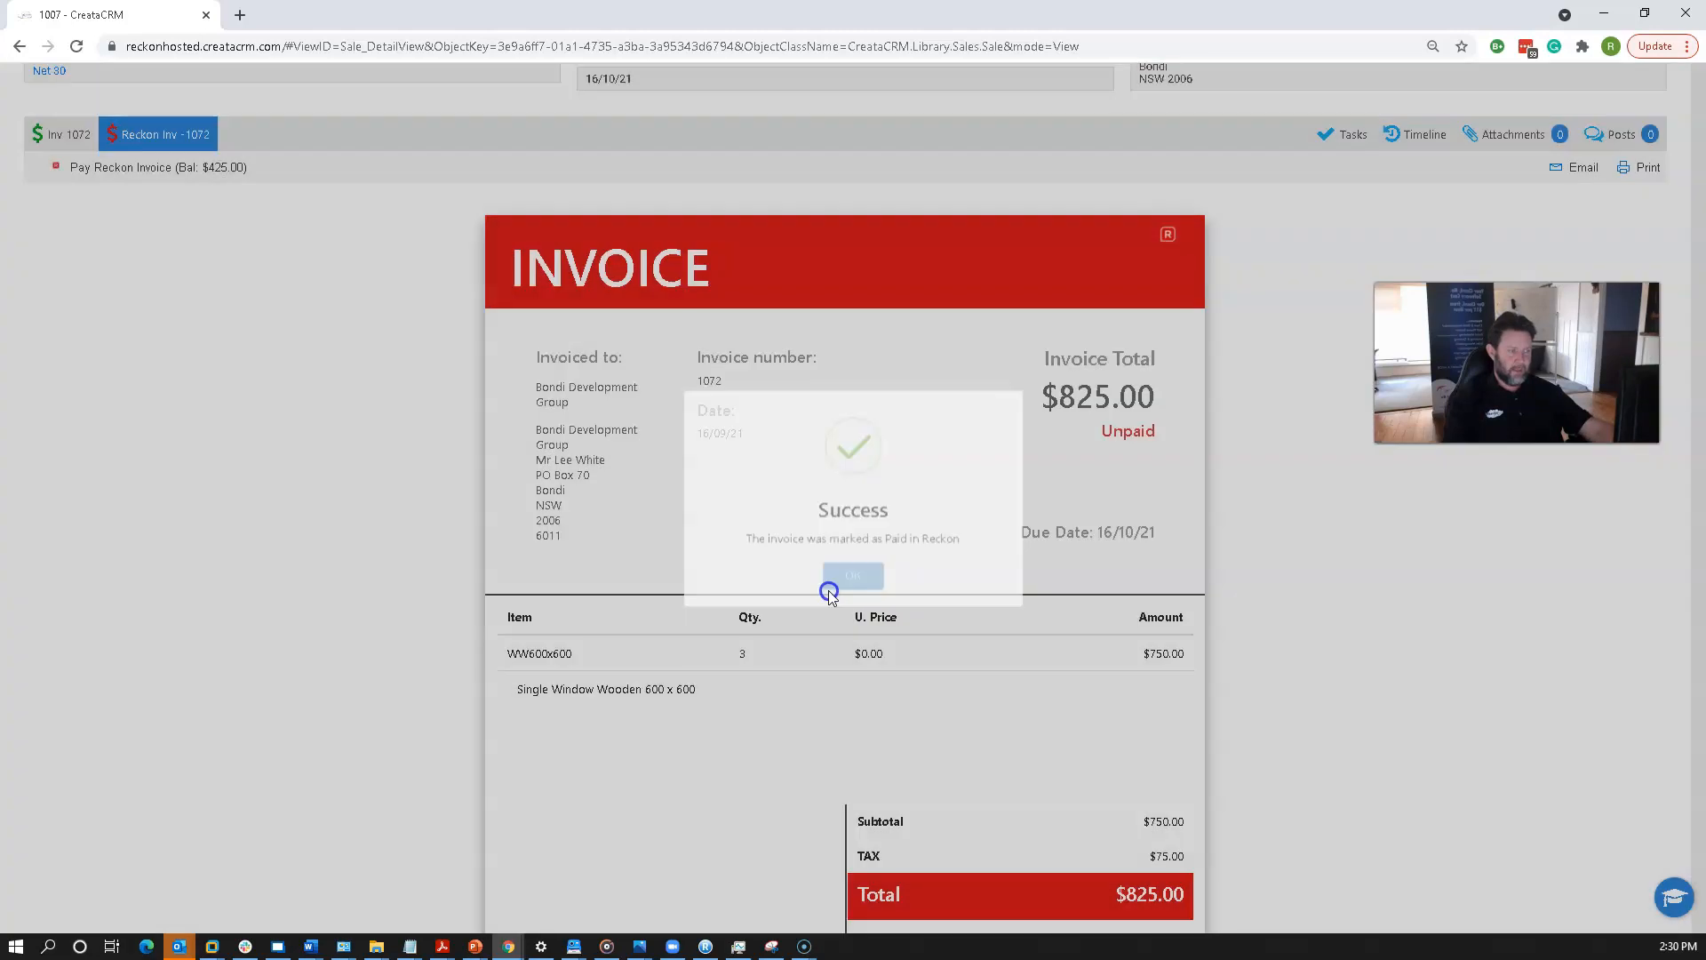
Examine the invoice's paid and due totals.
scroll(799, 594, "down", 2)
left_click_drag(1137, 745, 1177, 743)
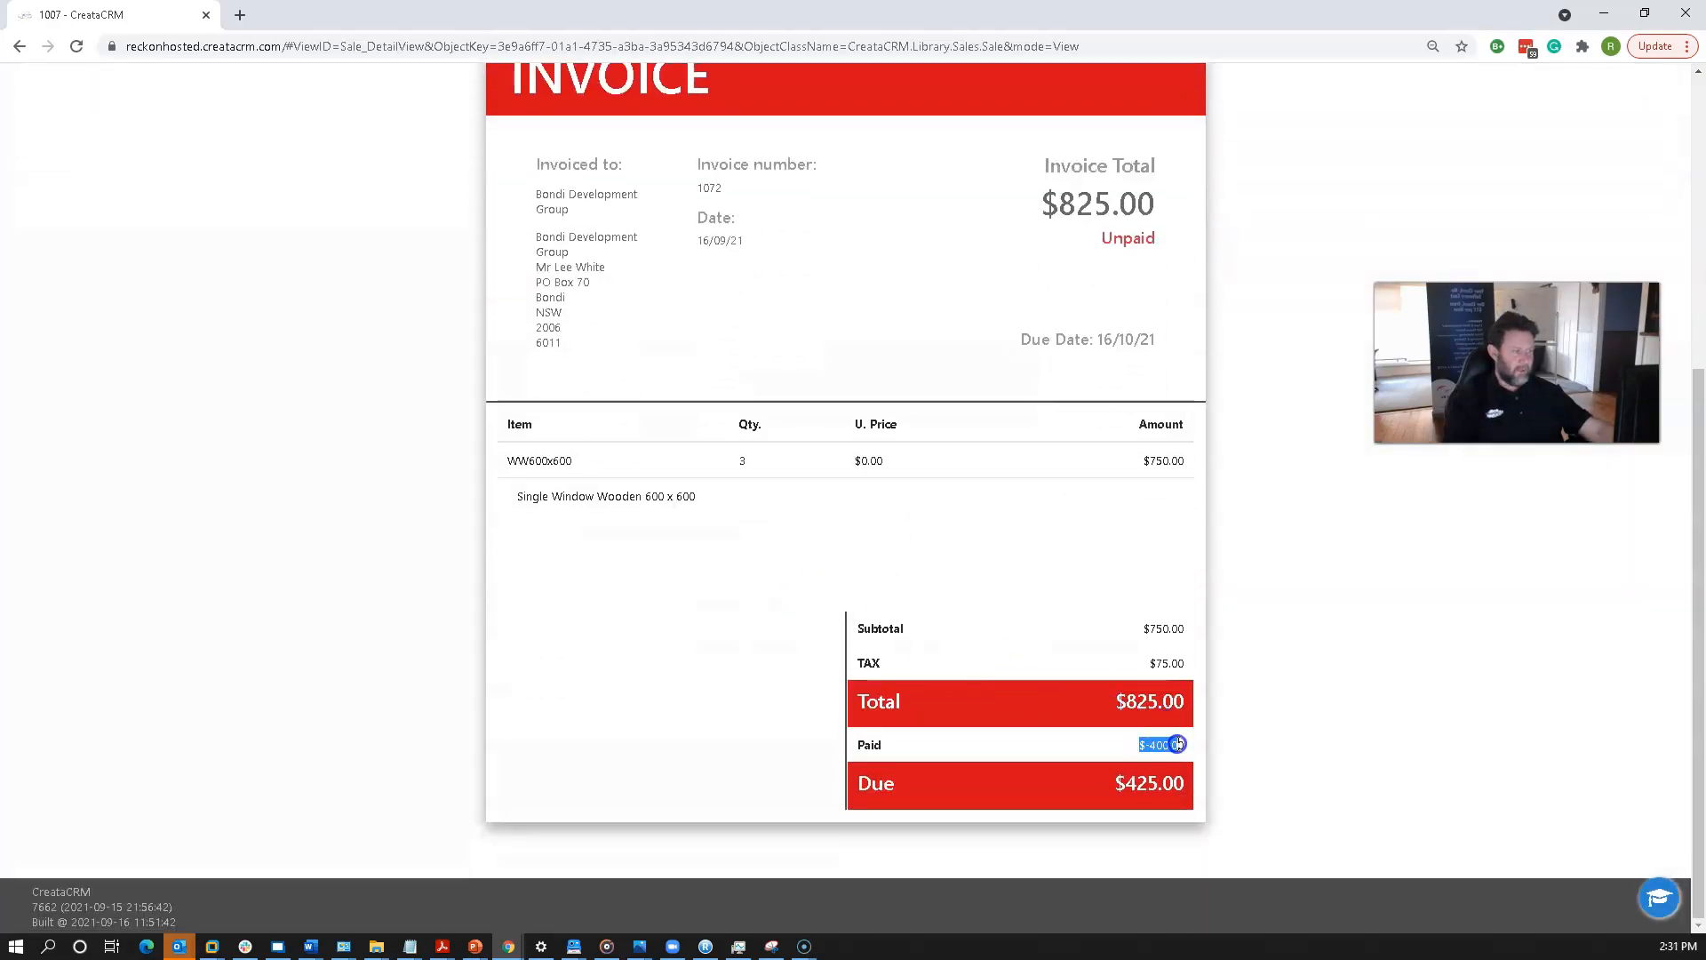
left_click_drag(1128, 807, 1182, 783)
left_click(1177, 784)
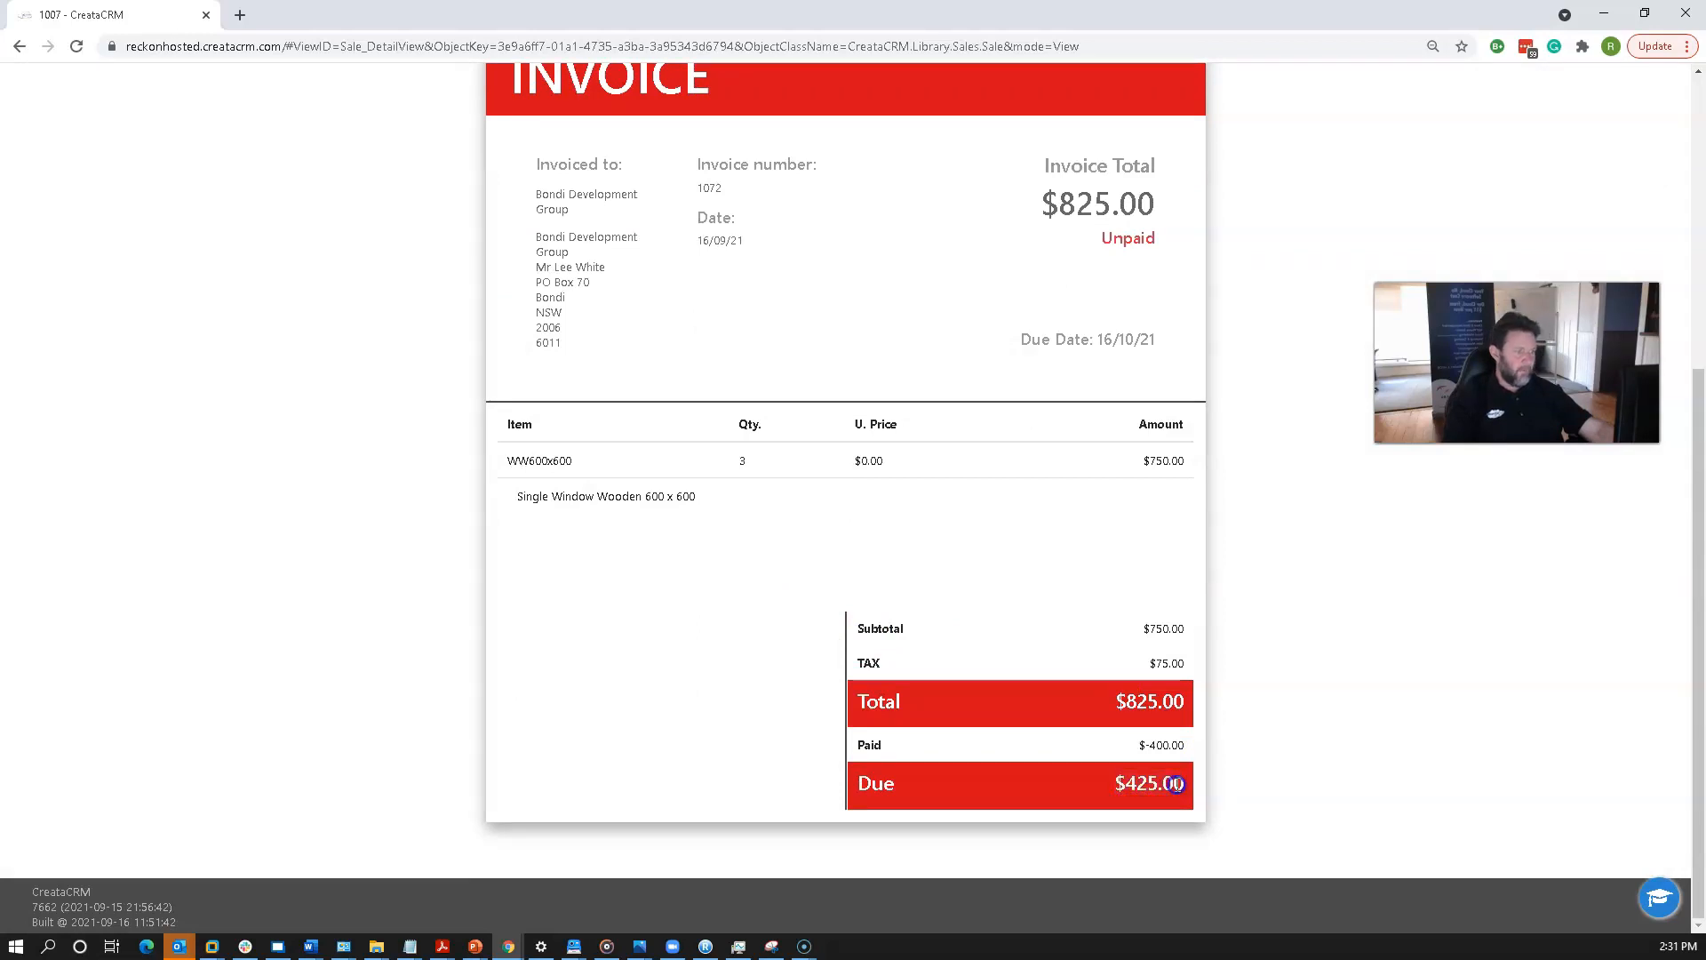
scroll(1171, 783, "up", 5)
left_click_drag(1065, 689, 1174, 684)
left_click(880, 659)
Record a second payment of 425.00 for the remaining balance and close the confirmation.
left_click(210, 421)
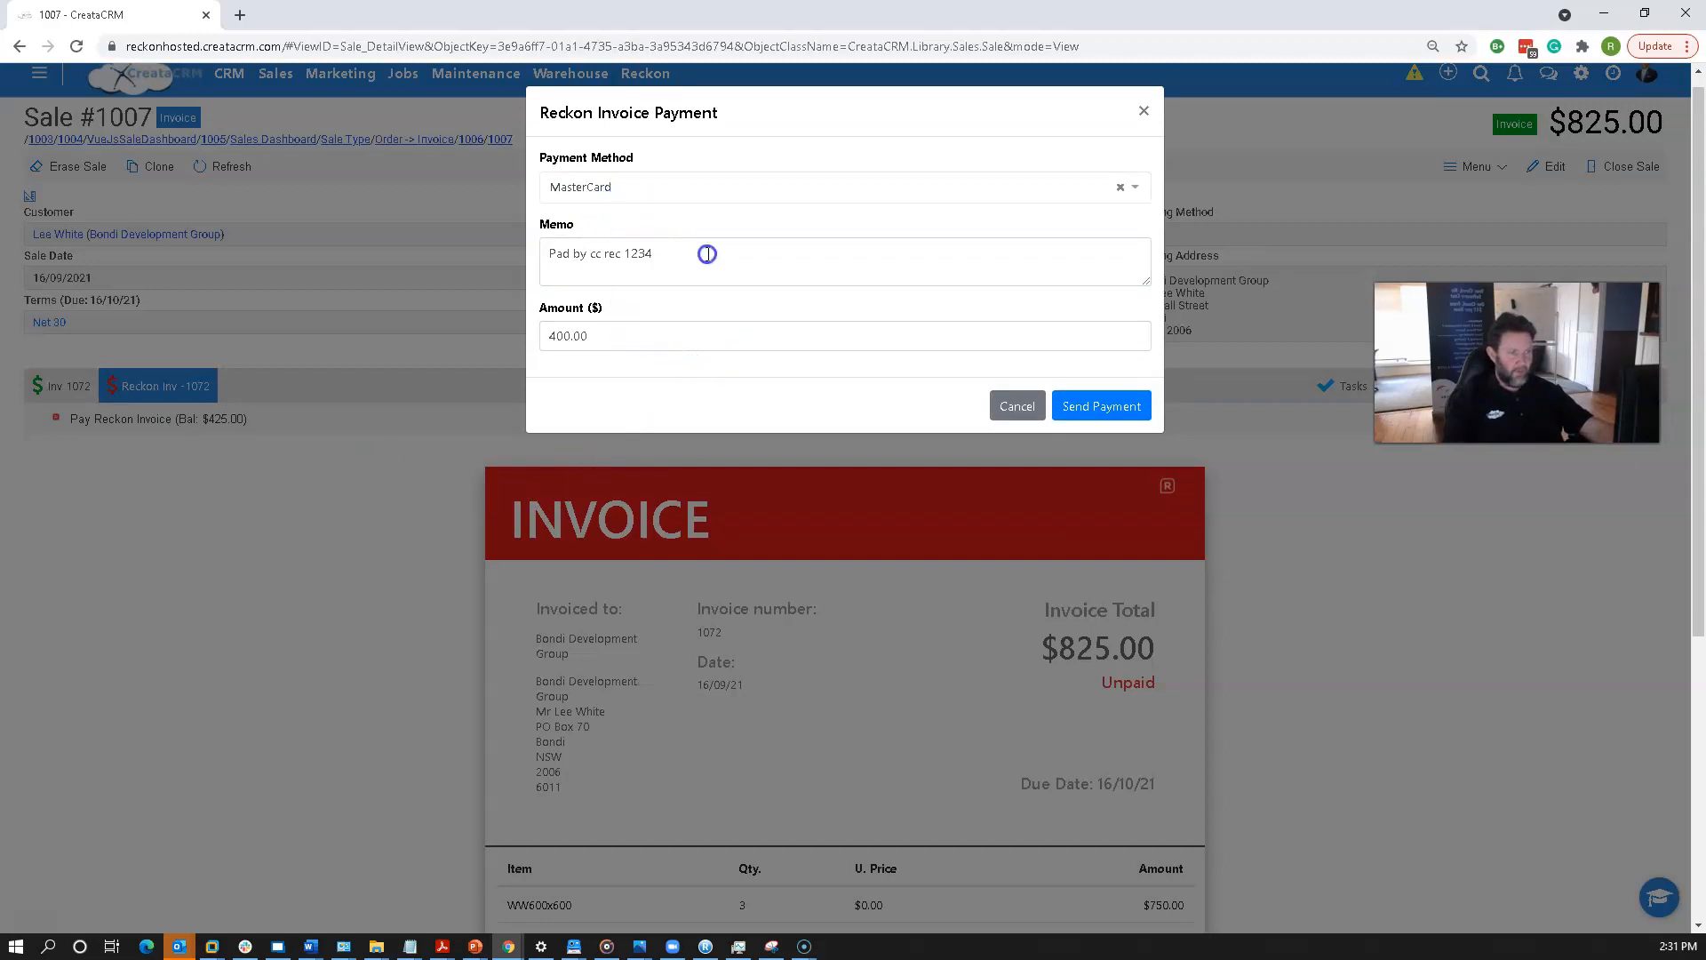
left_click(667, 337)
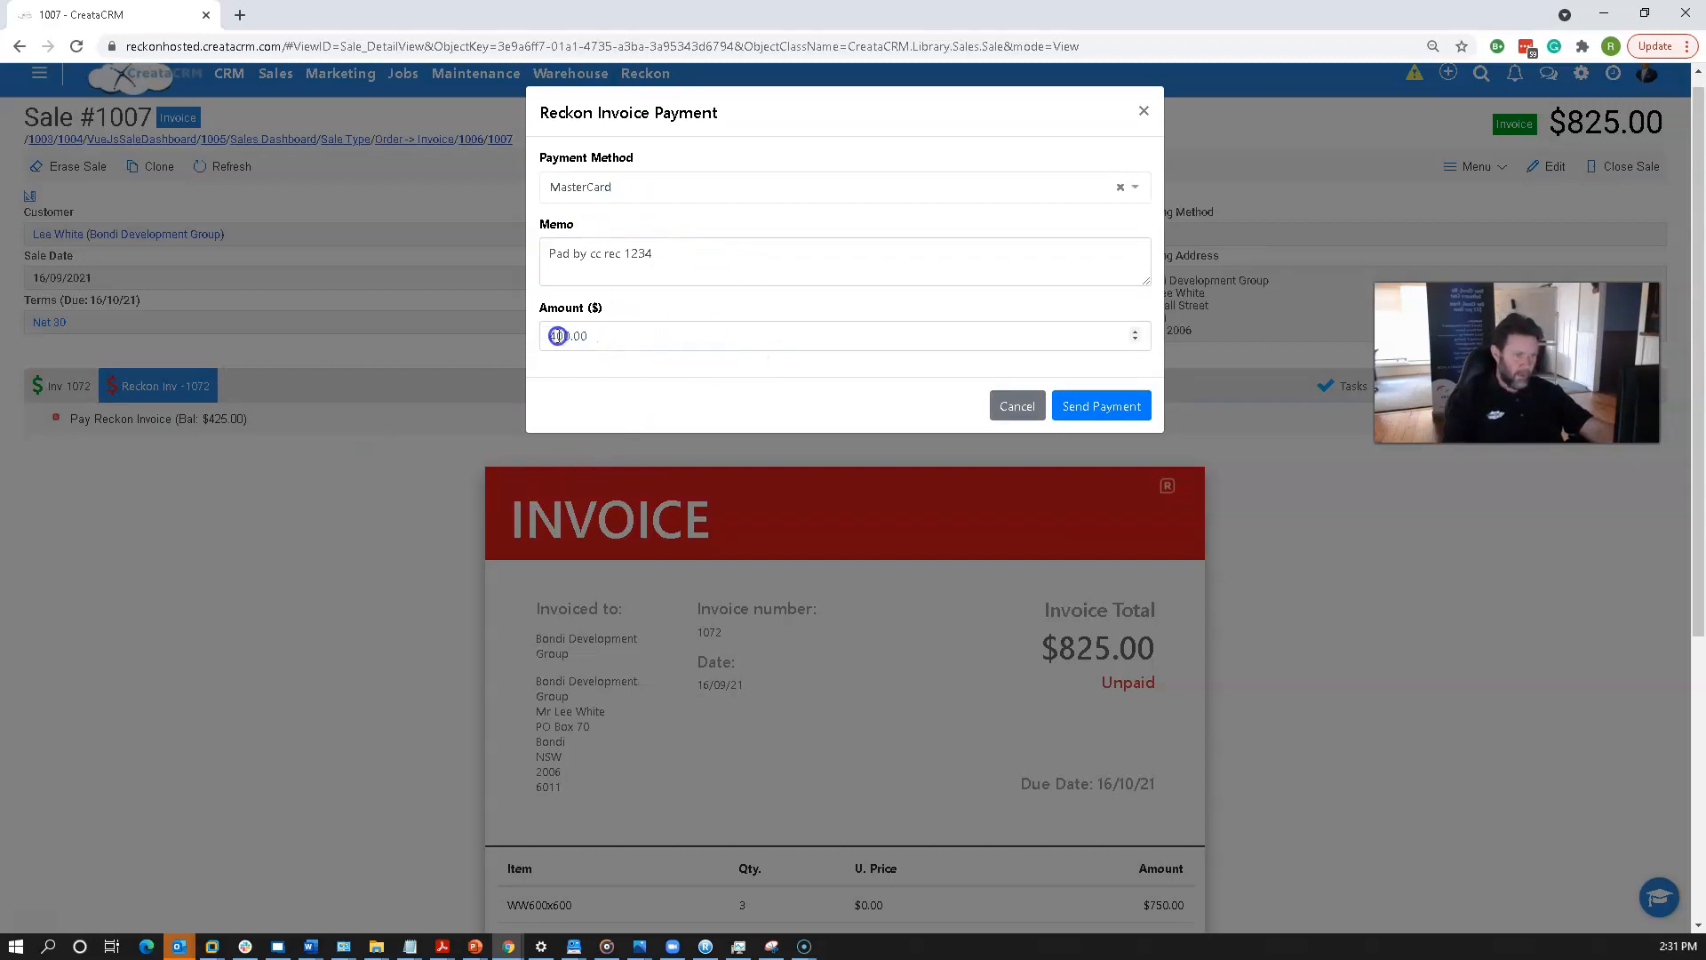
left_click(568, 335)
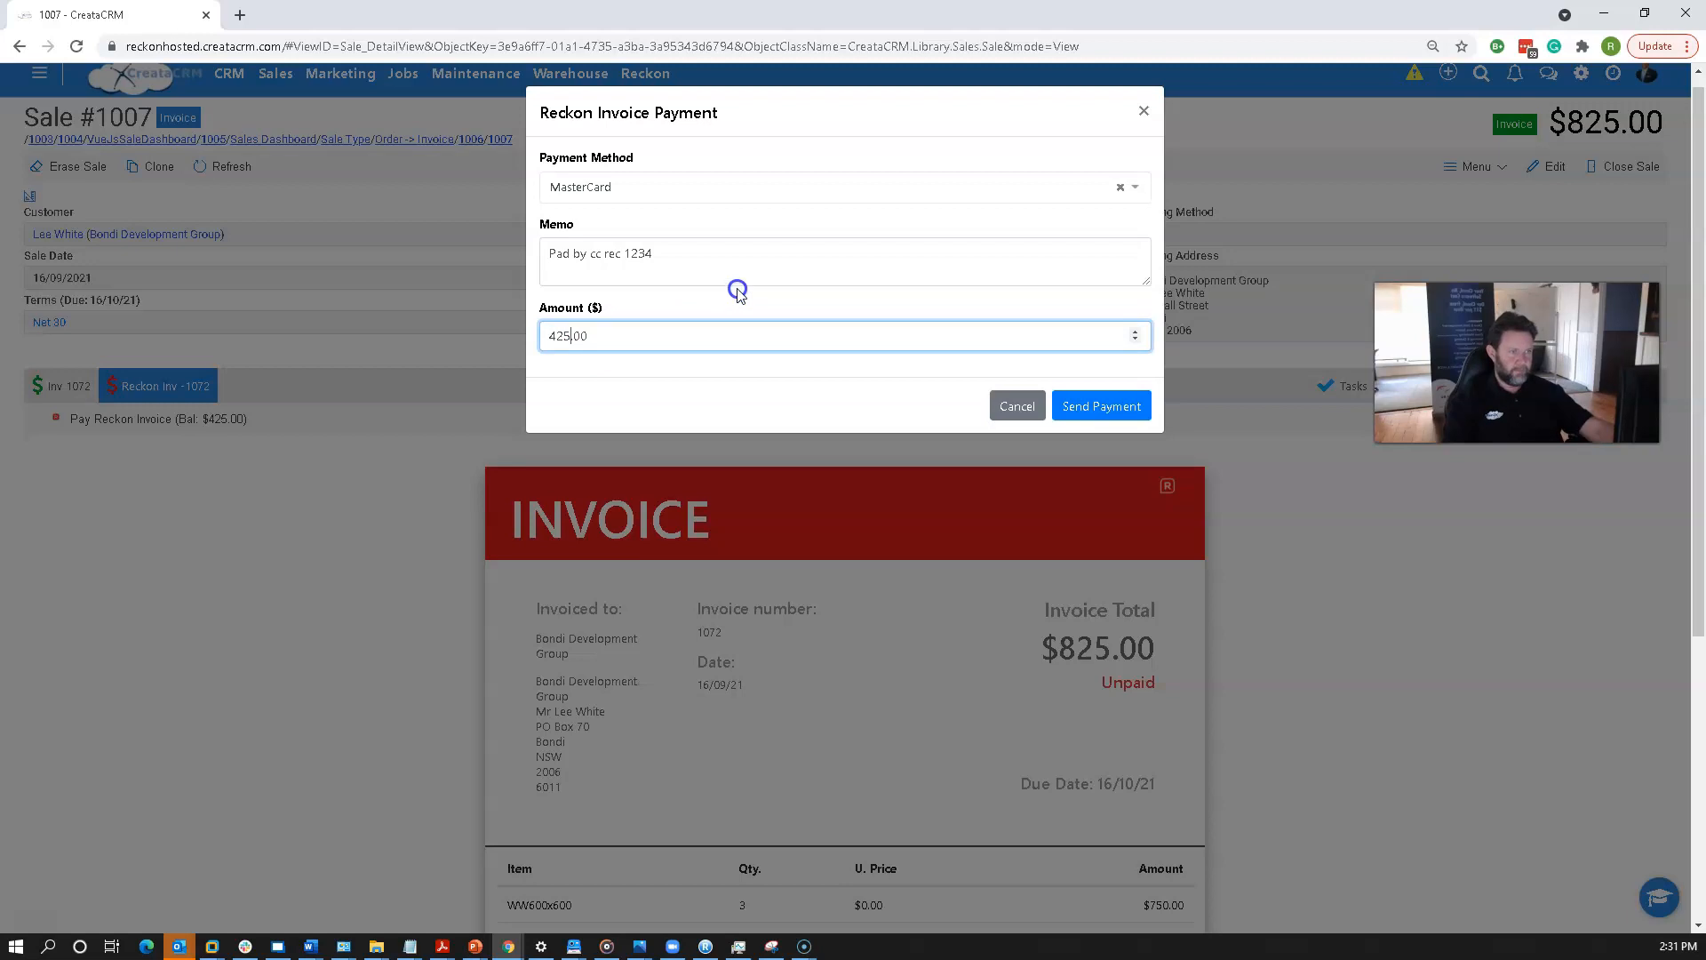
left_click(1100, 406)
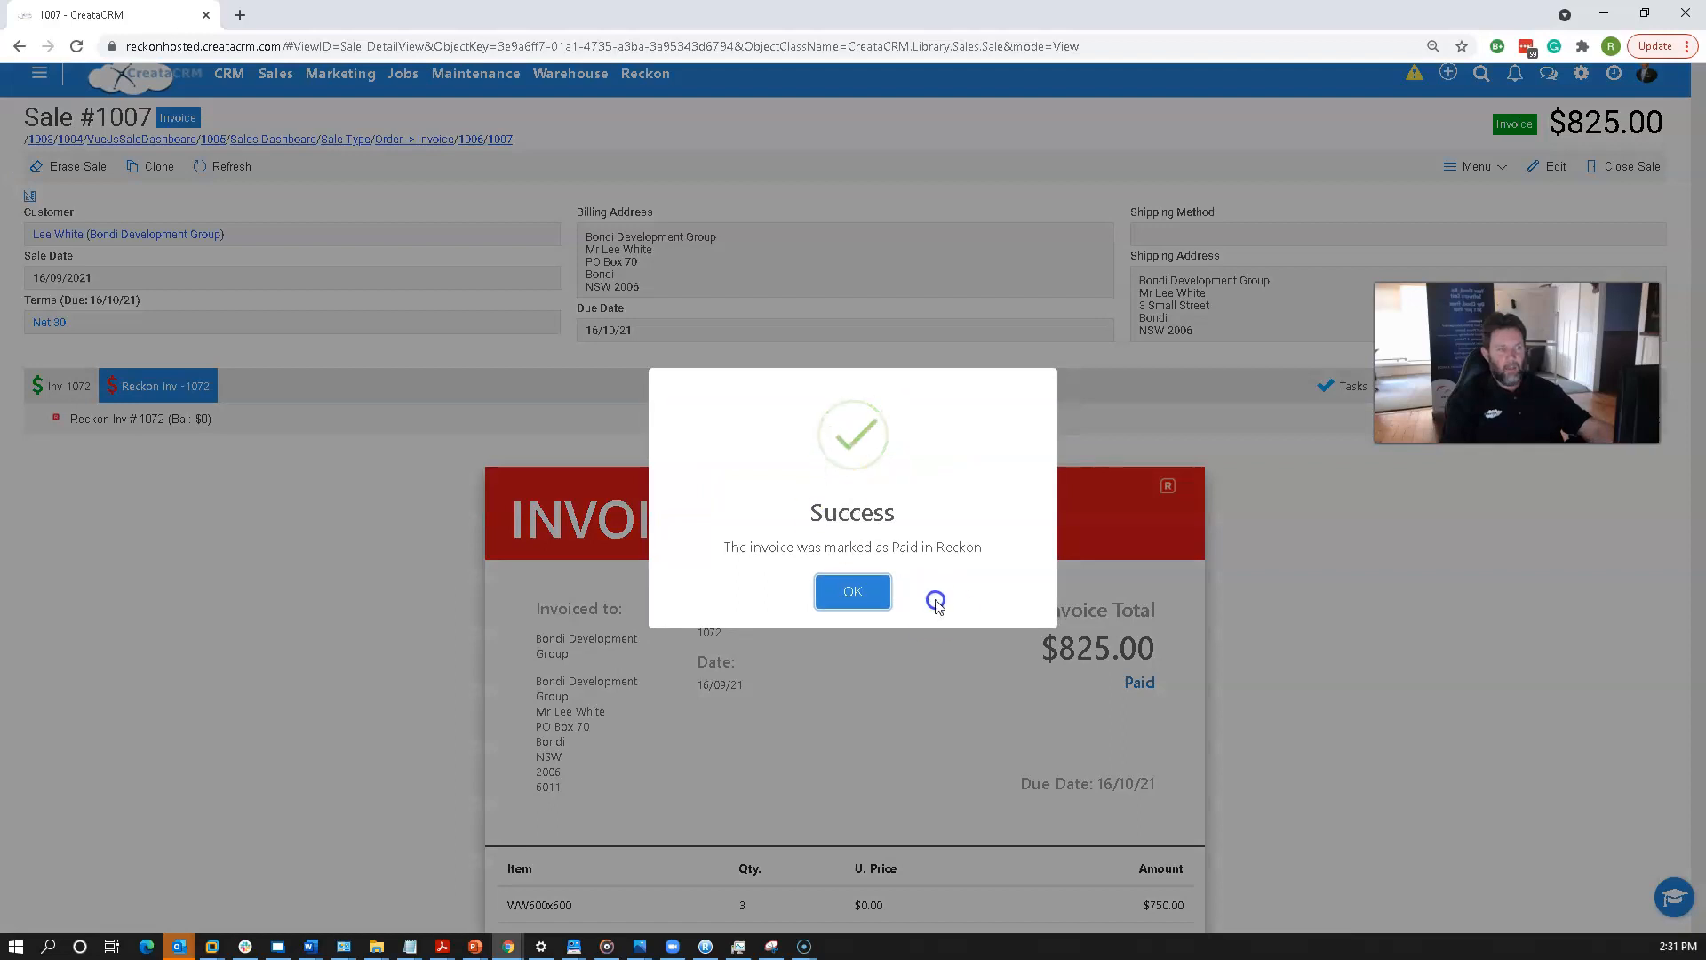
left_click(873, 593)
Check the invoice's payment status in the sale's invoice and Reckon invoice views.
scroll(911, 610, "down", 4)
scroll(1022, 560, "up", 3)
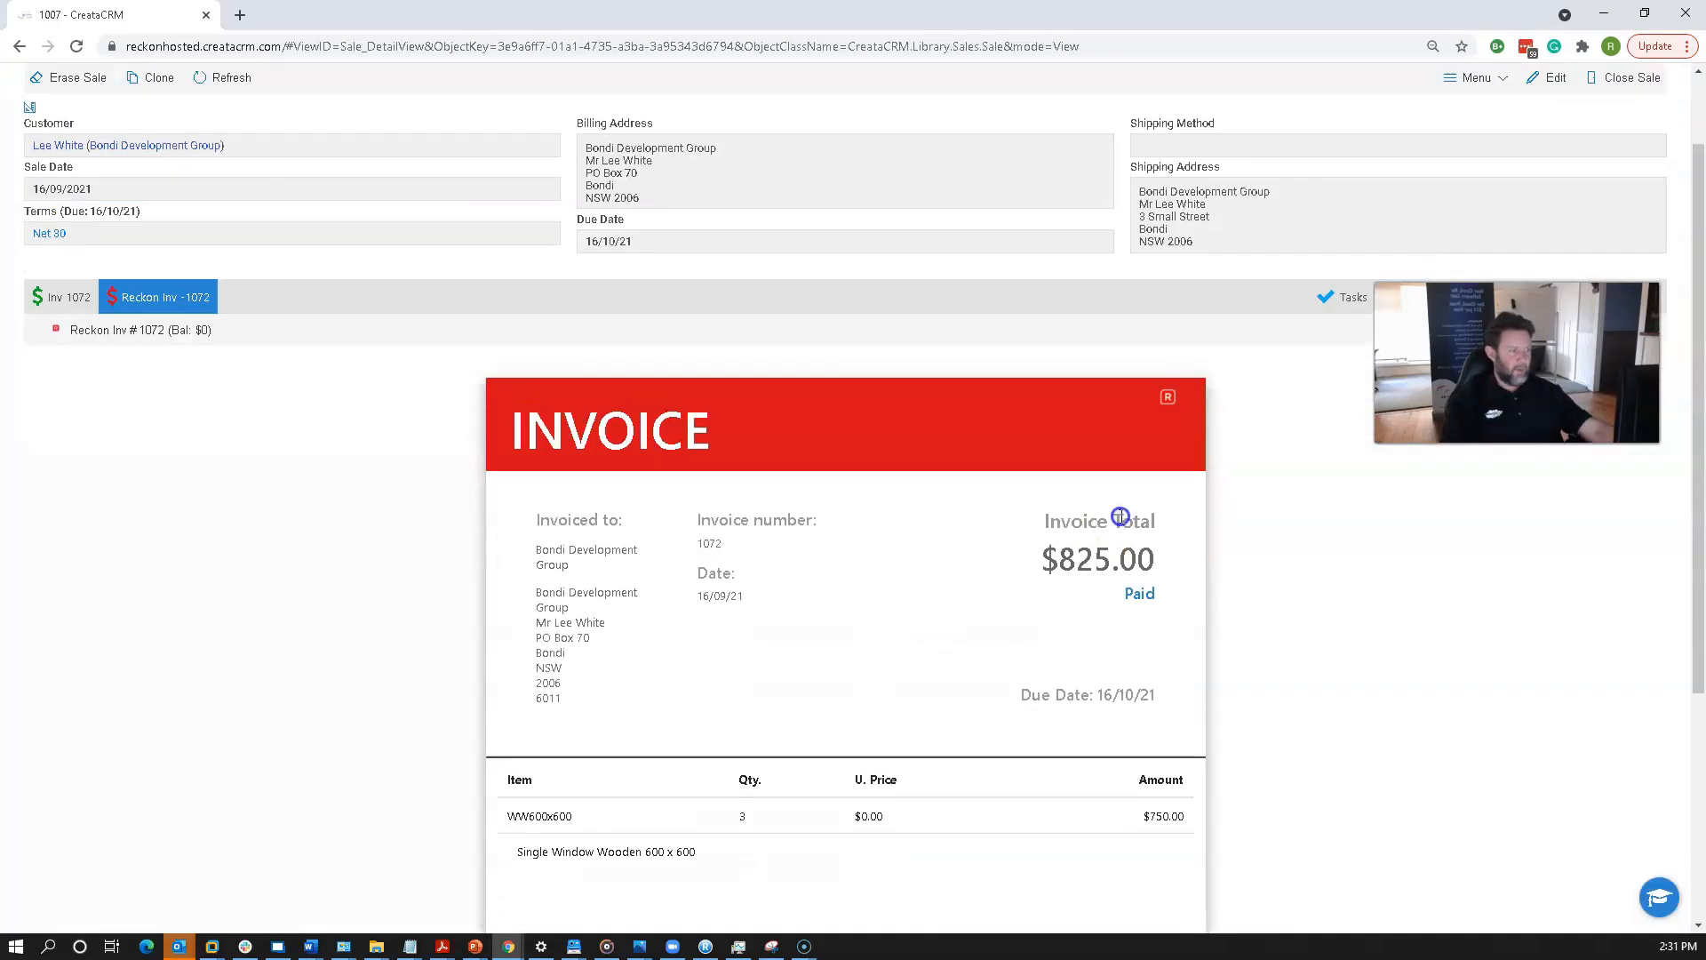
double_click(1139, 593)
left_click(54, 302)
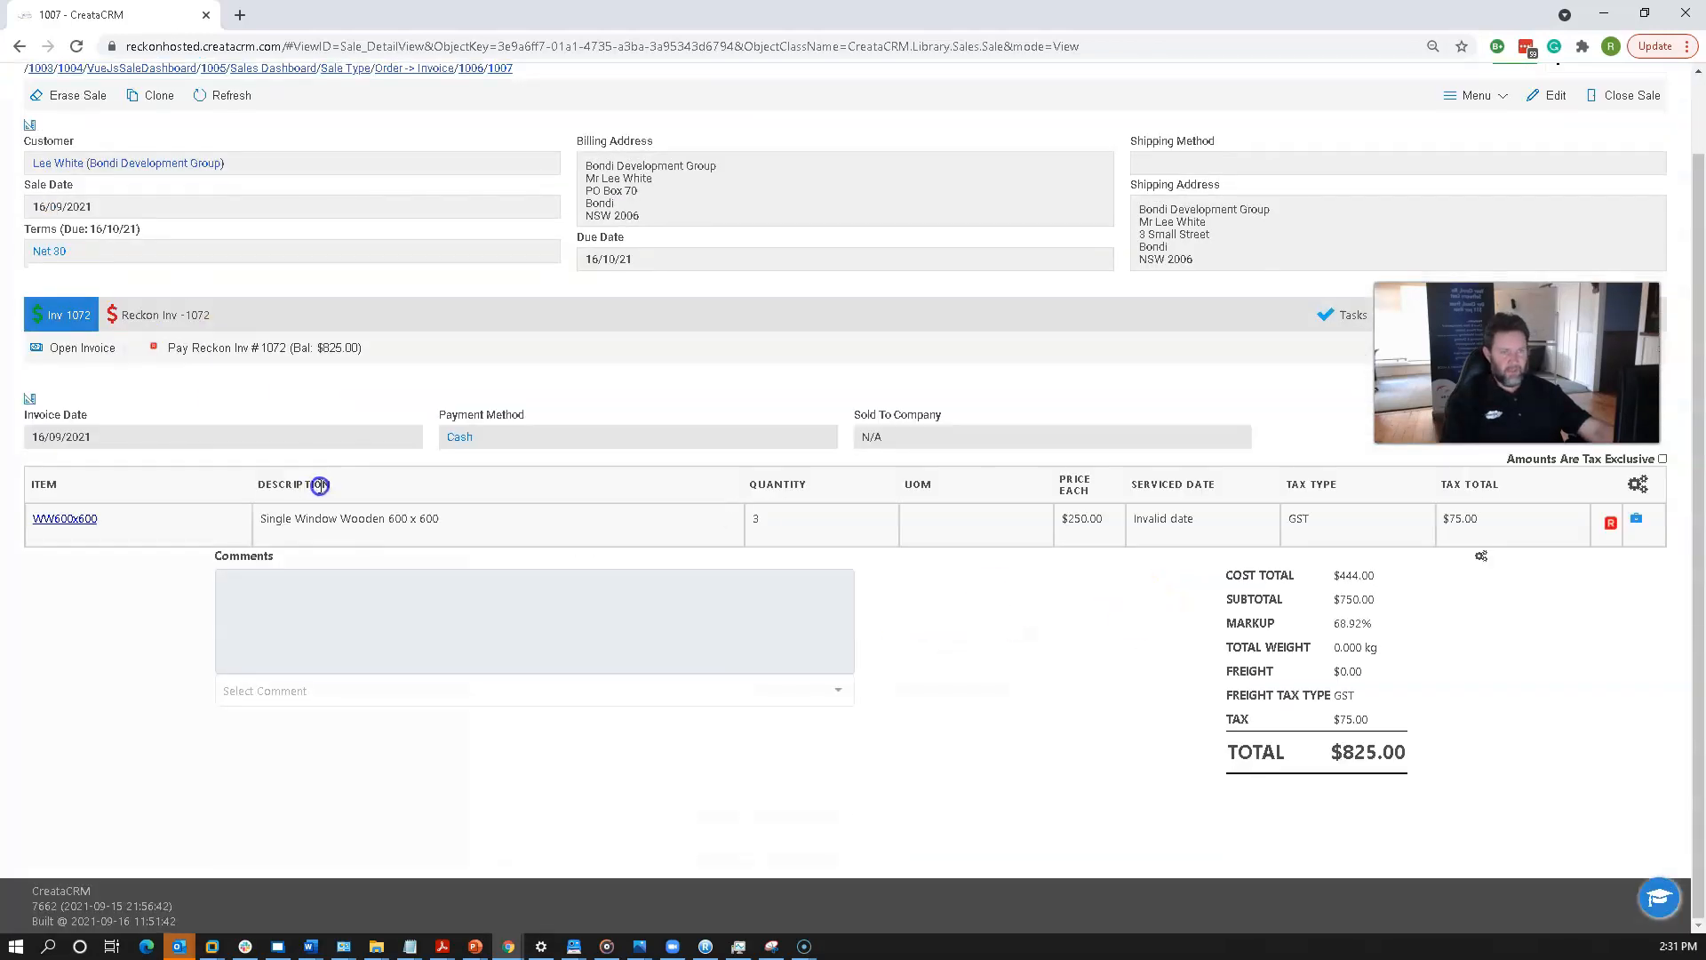
left_click(115, 311)
scroll(347, 382, "up", 2)
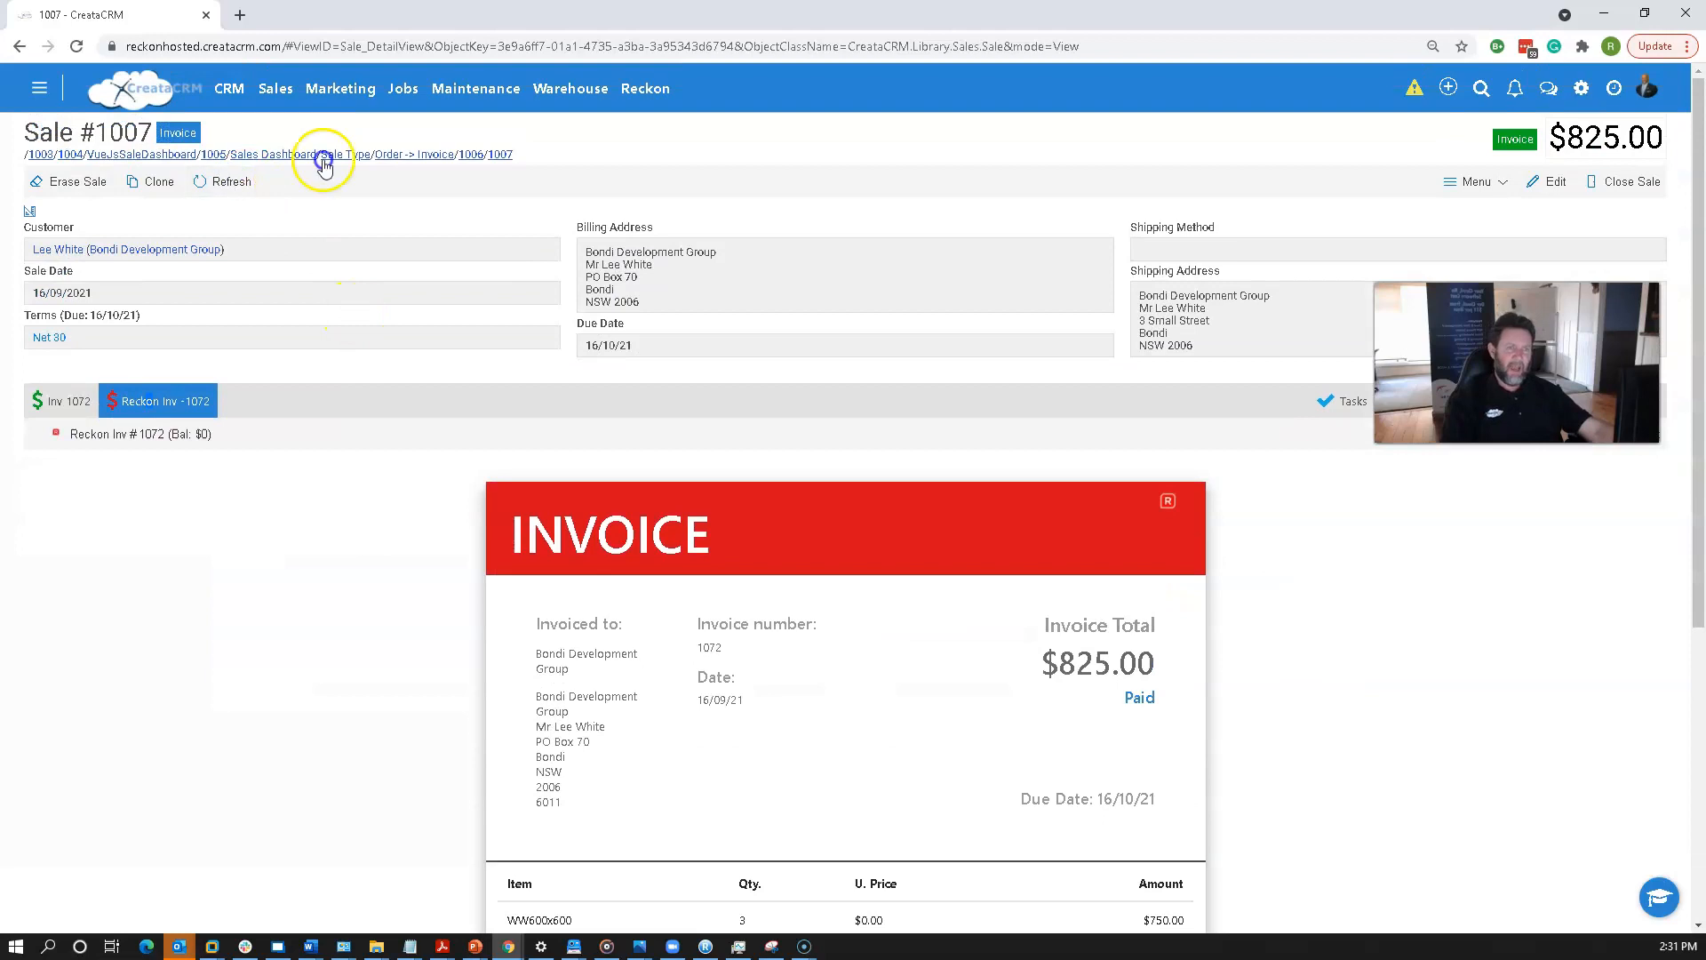
Open the Sales Dashboard and inspect the Reckon details of each Bondi Development Group sale.
left_click(273, 88)
left_click(288, 125)
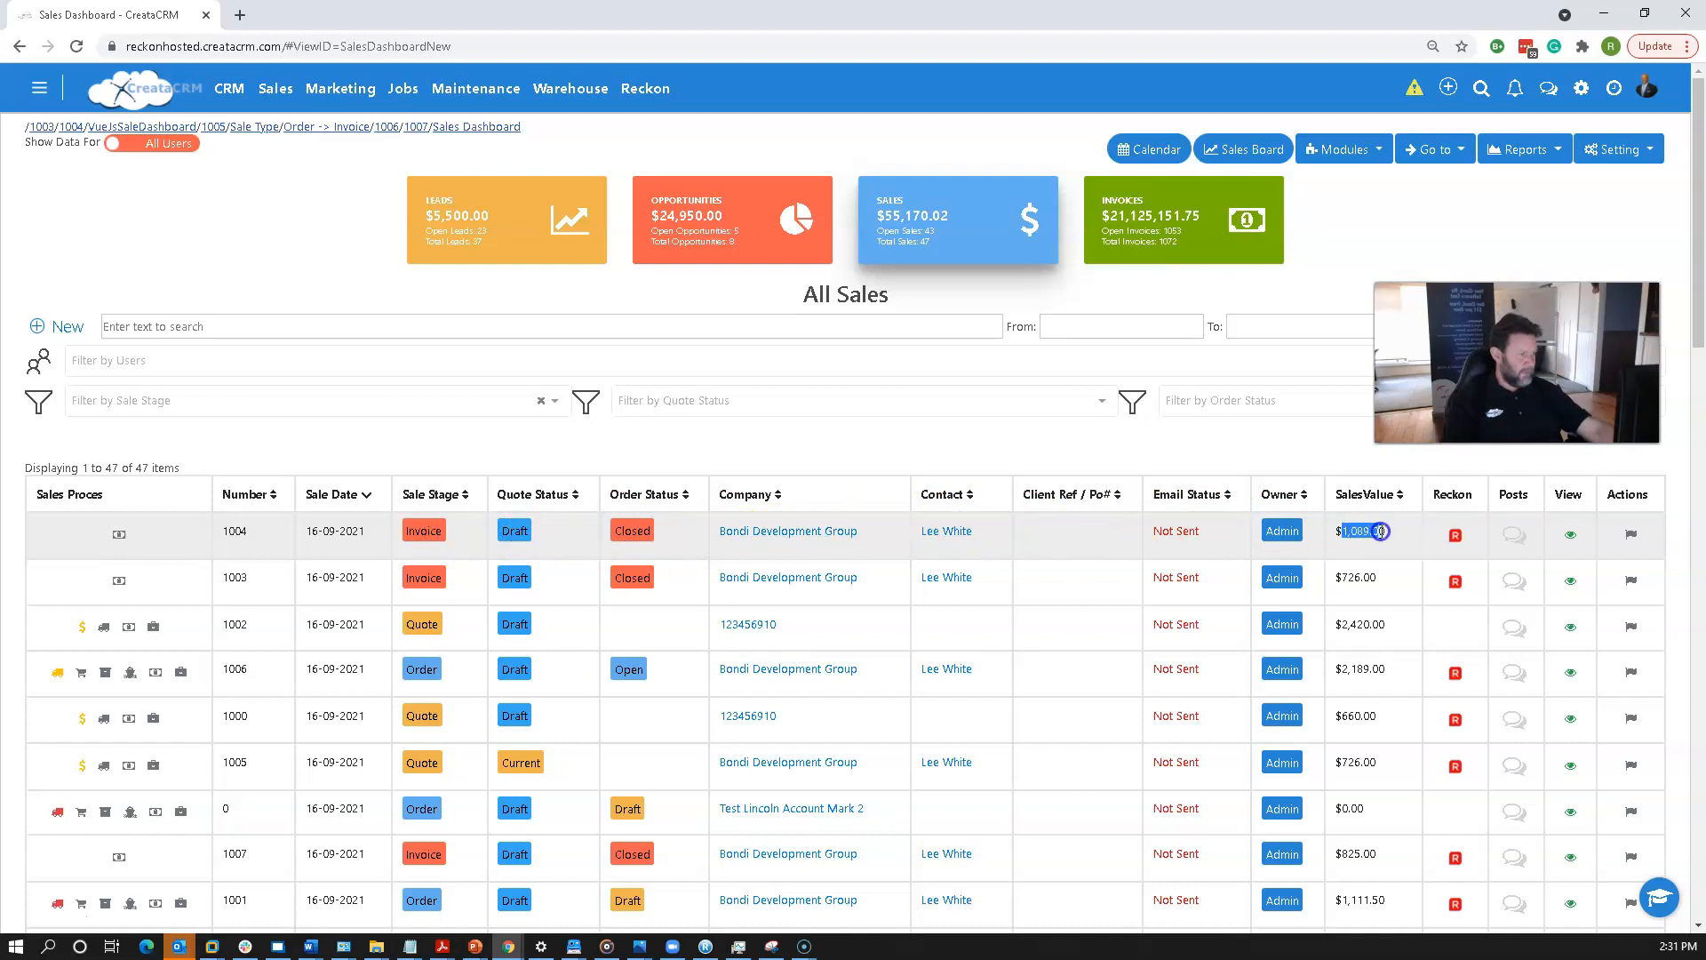
left_click_drag(1656, 443, 1319, 364)
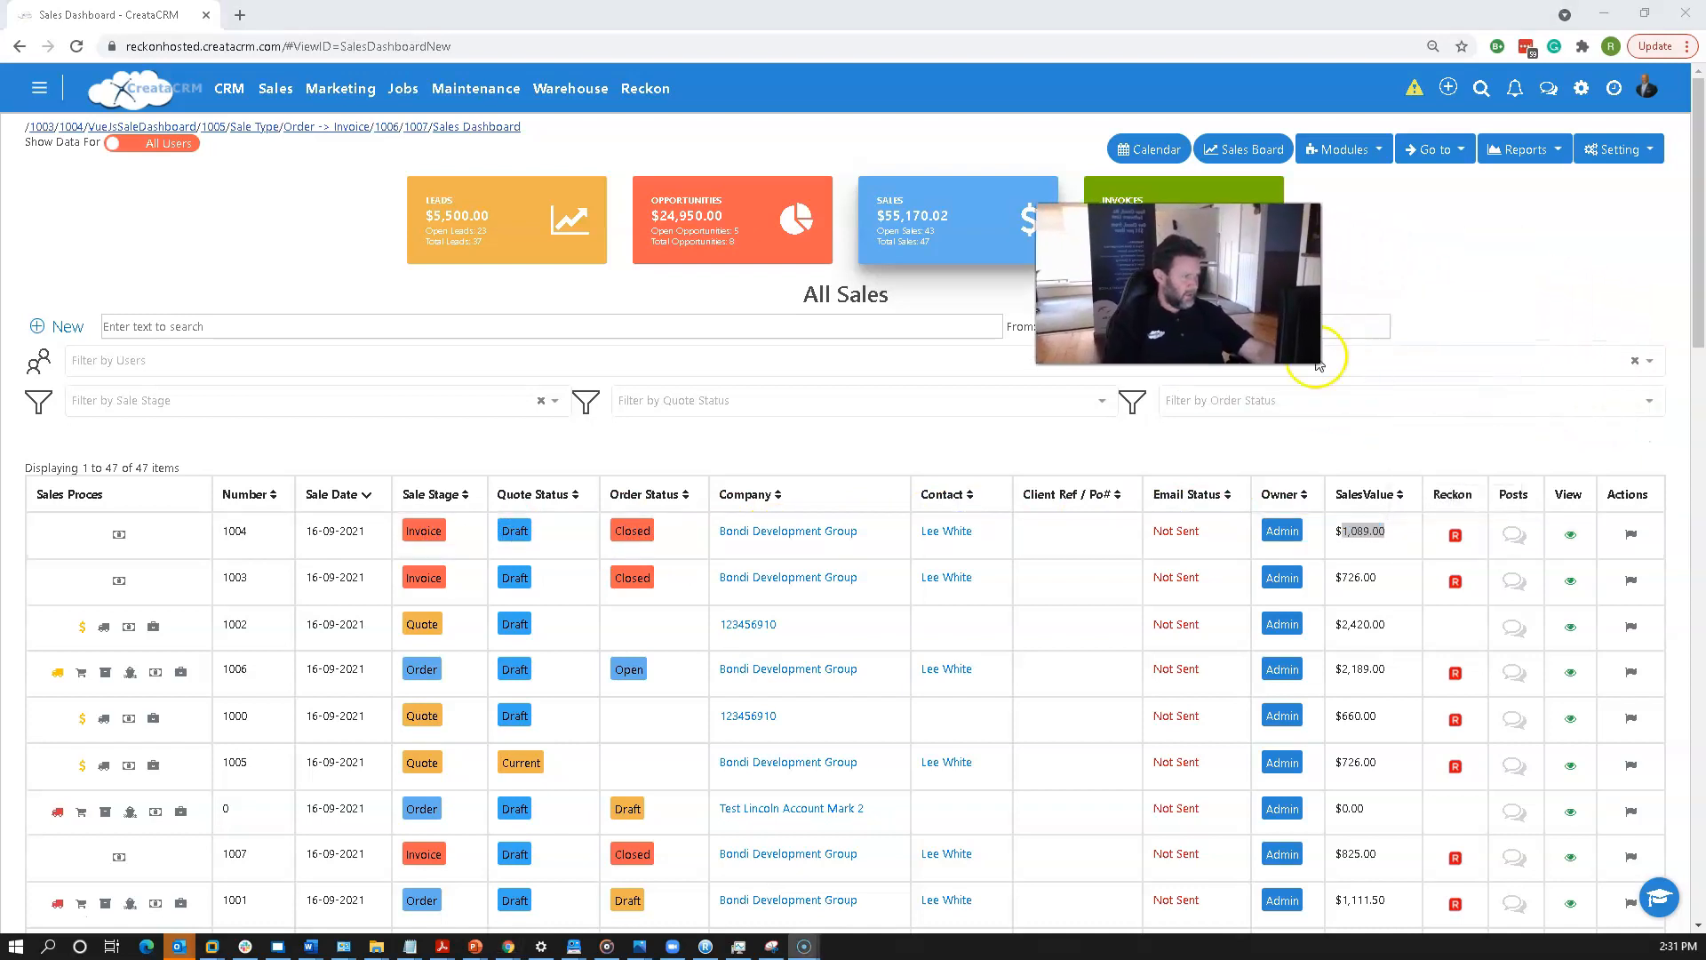
mouse_move(1461, 538)
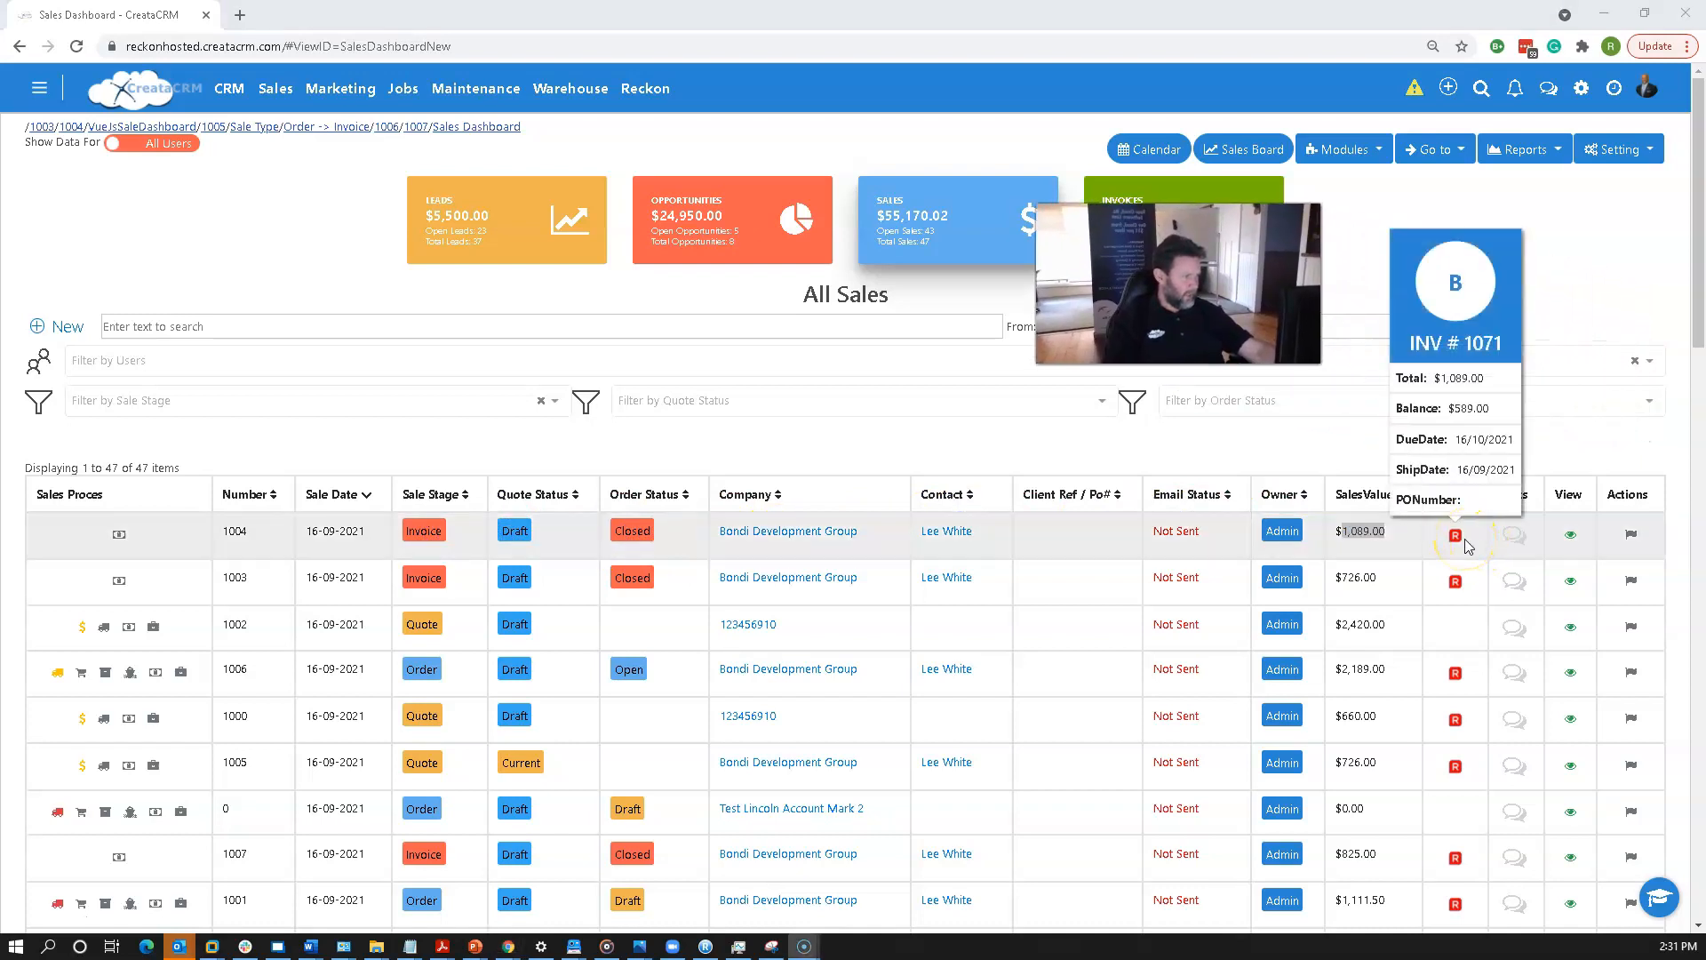
mouse_move(1457, 584)
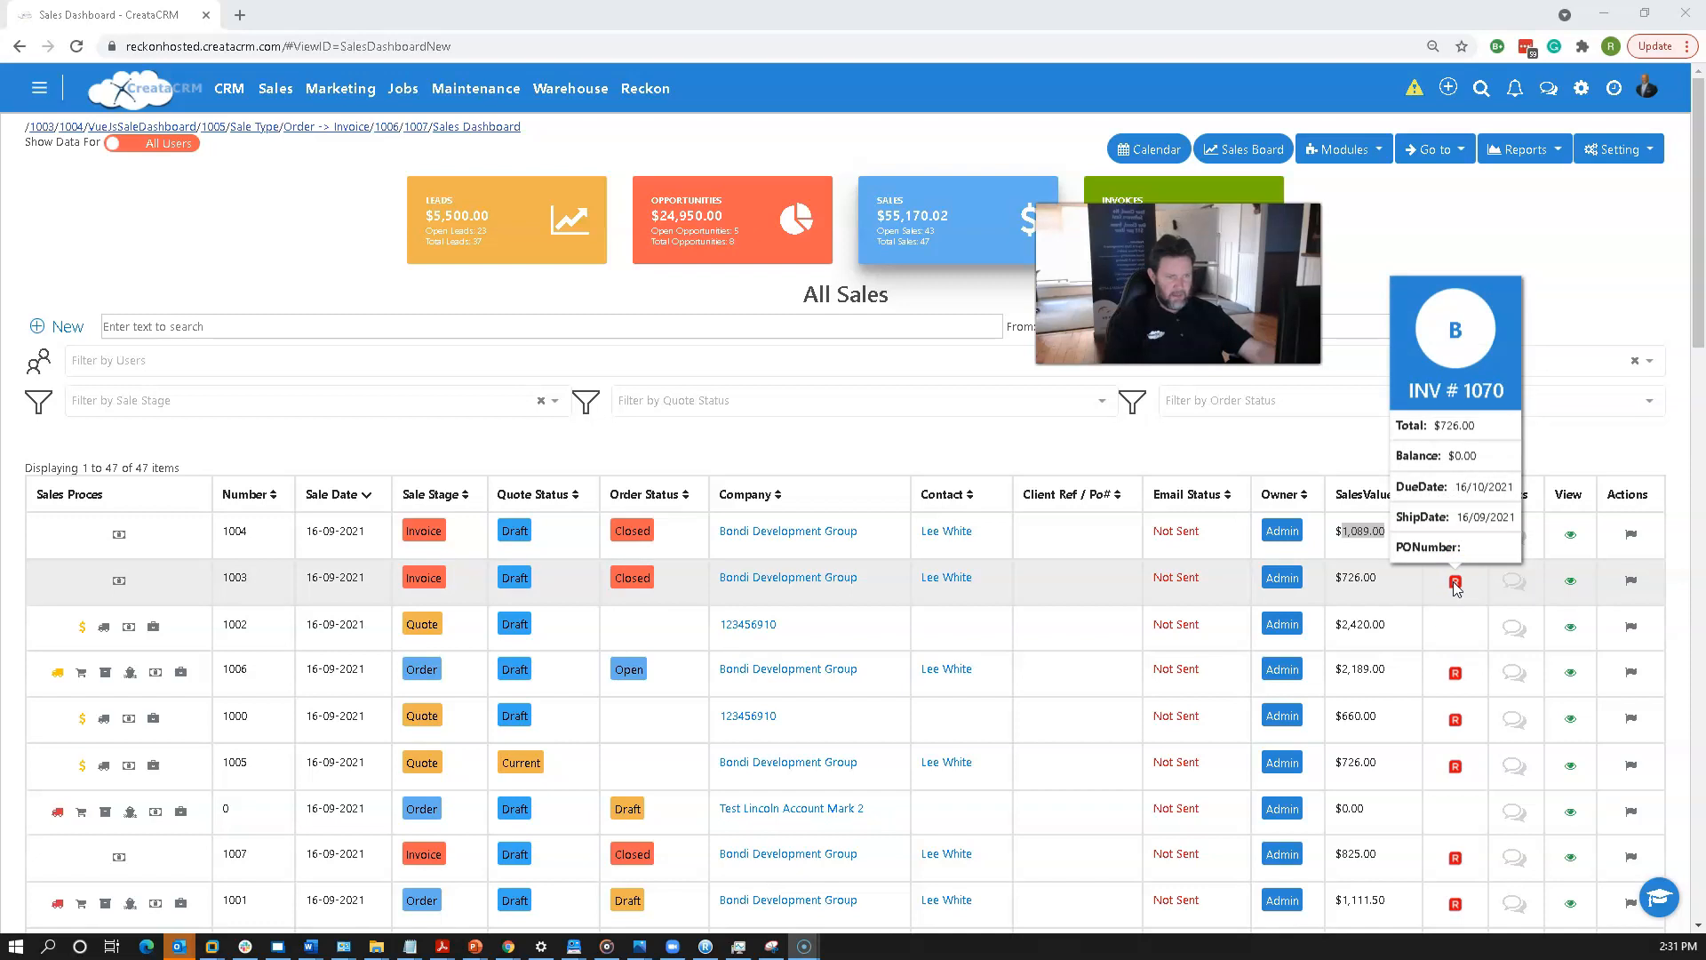
scroll(1436, 579, "down", 1)
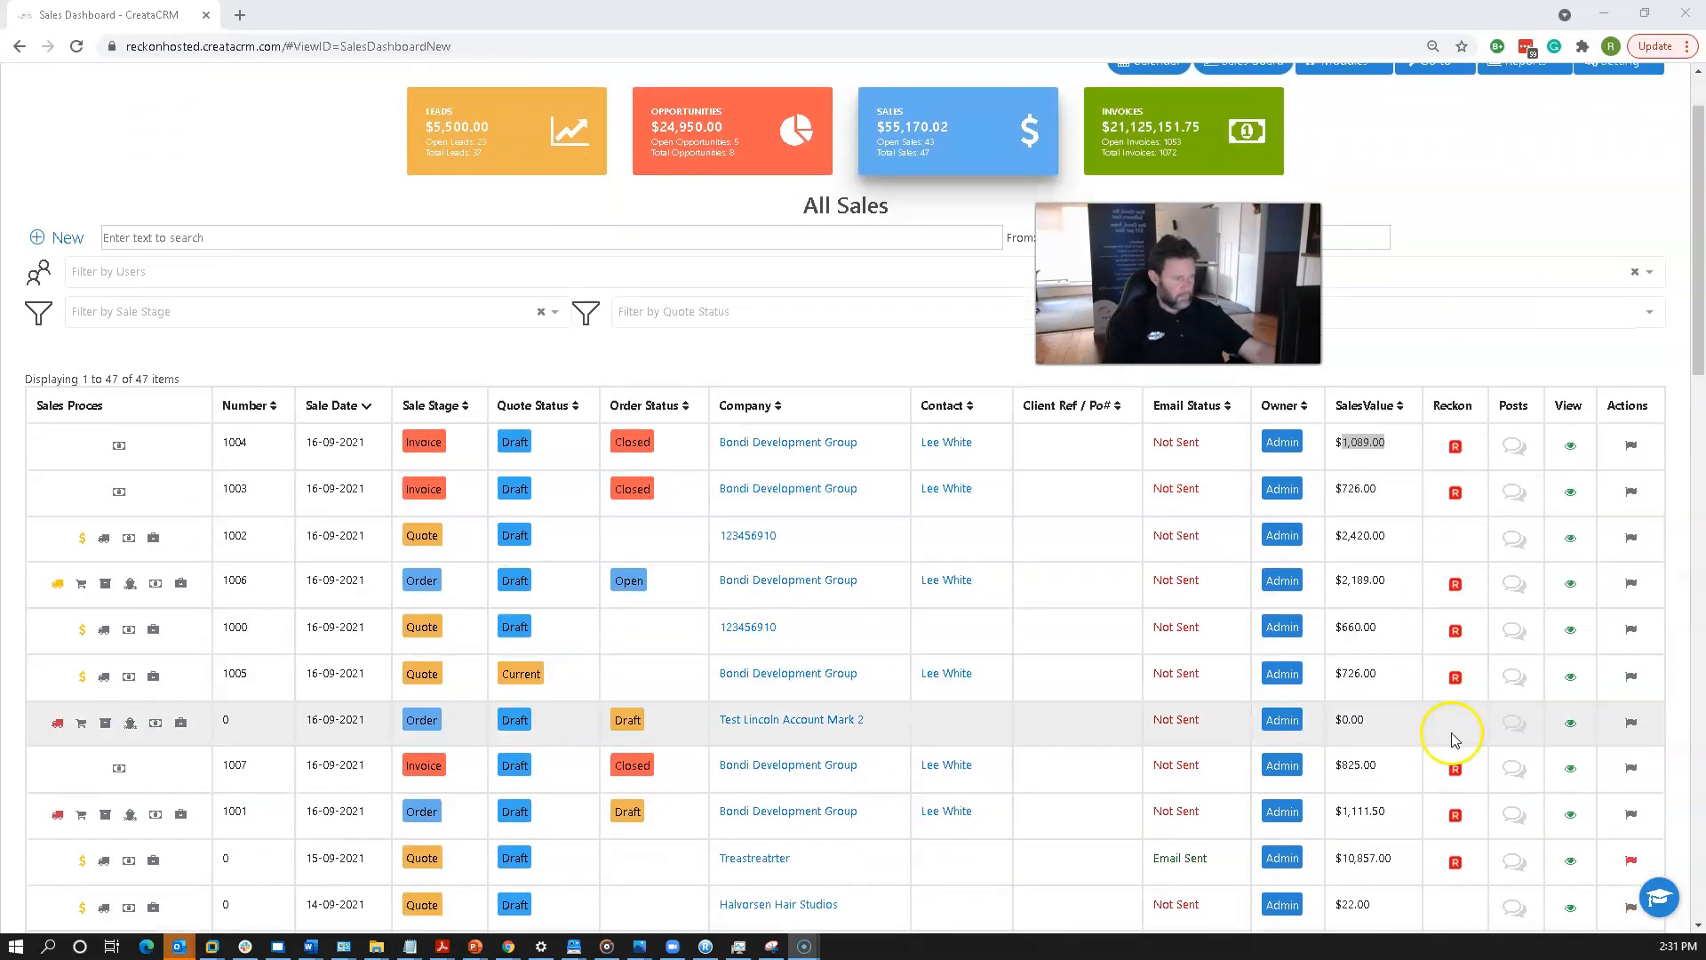
mouse_move(1458, 773)
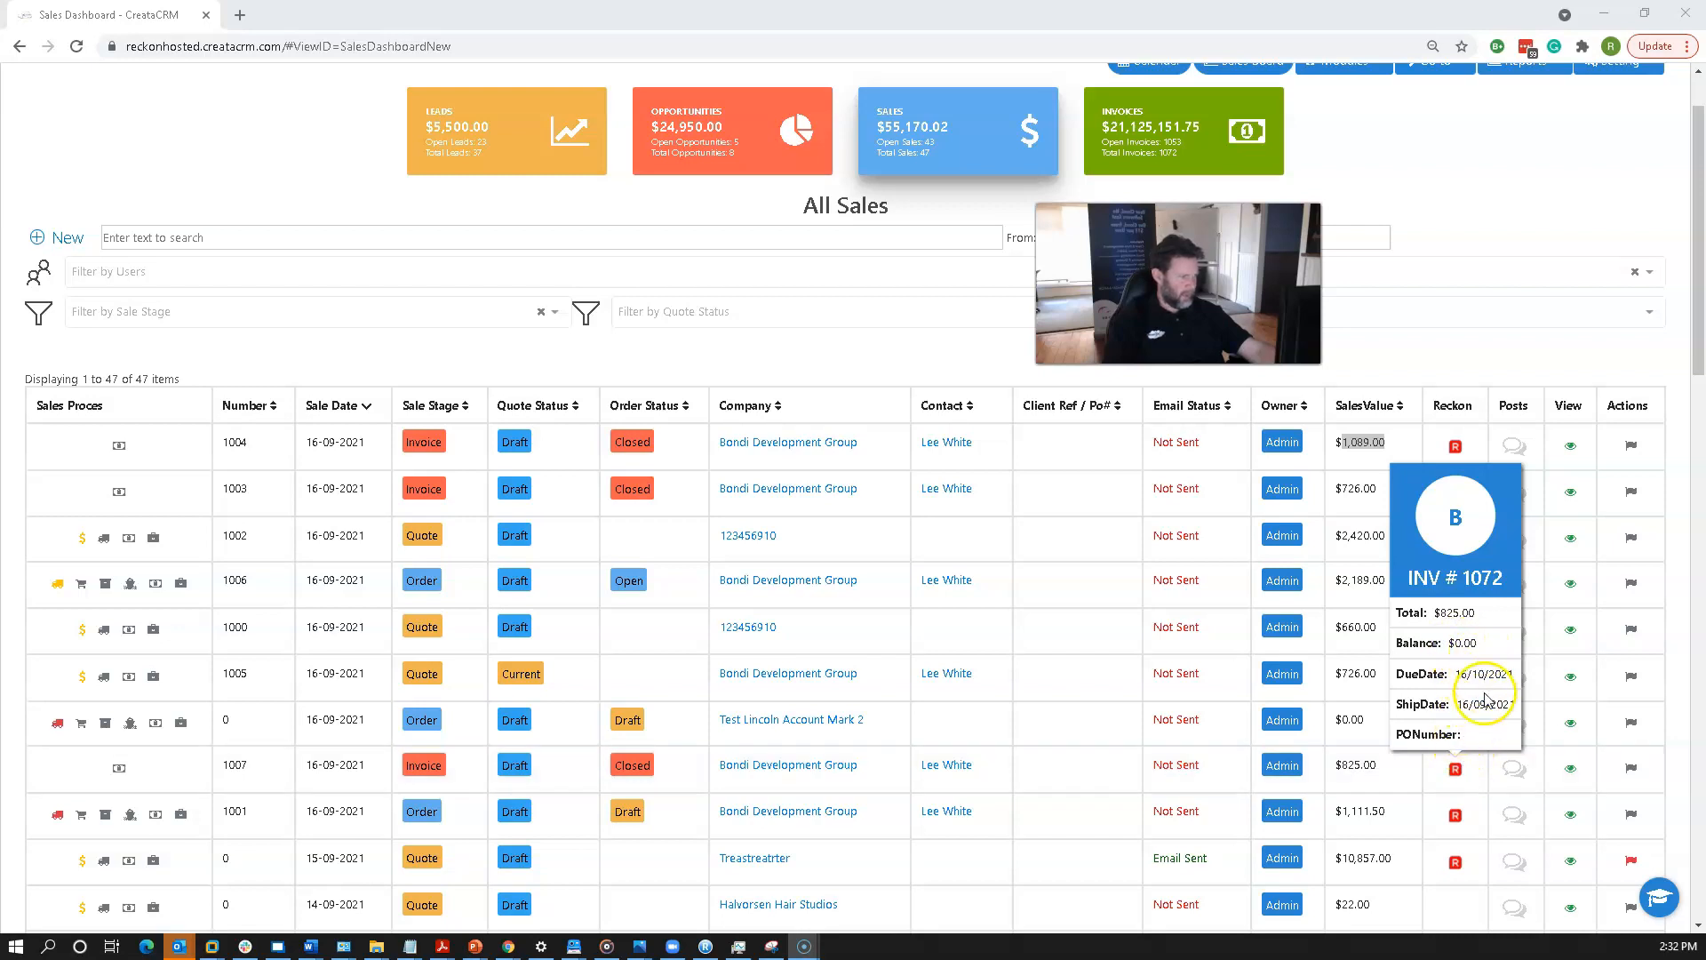
mouse_move(1455, 454)
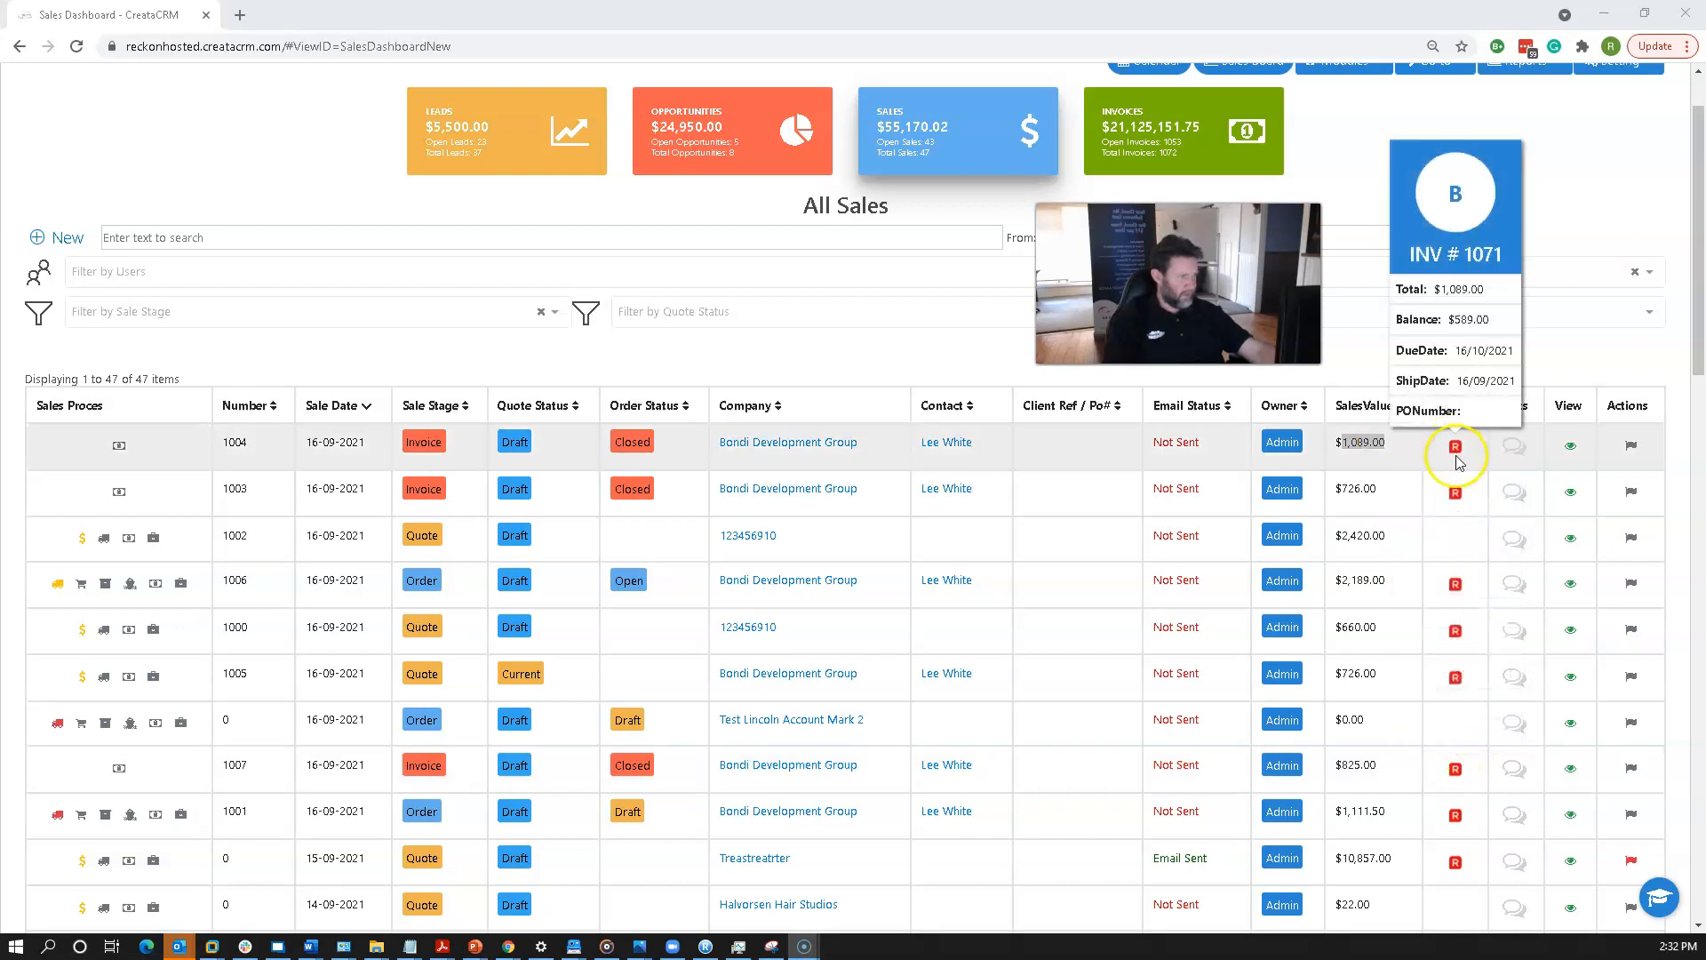
mouse_move(1457, 490)
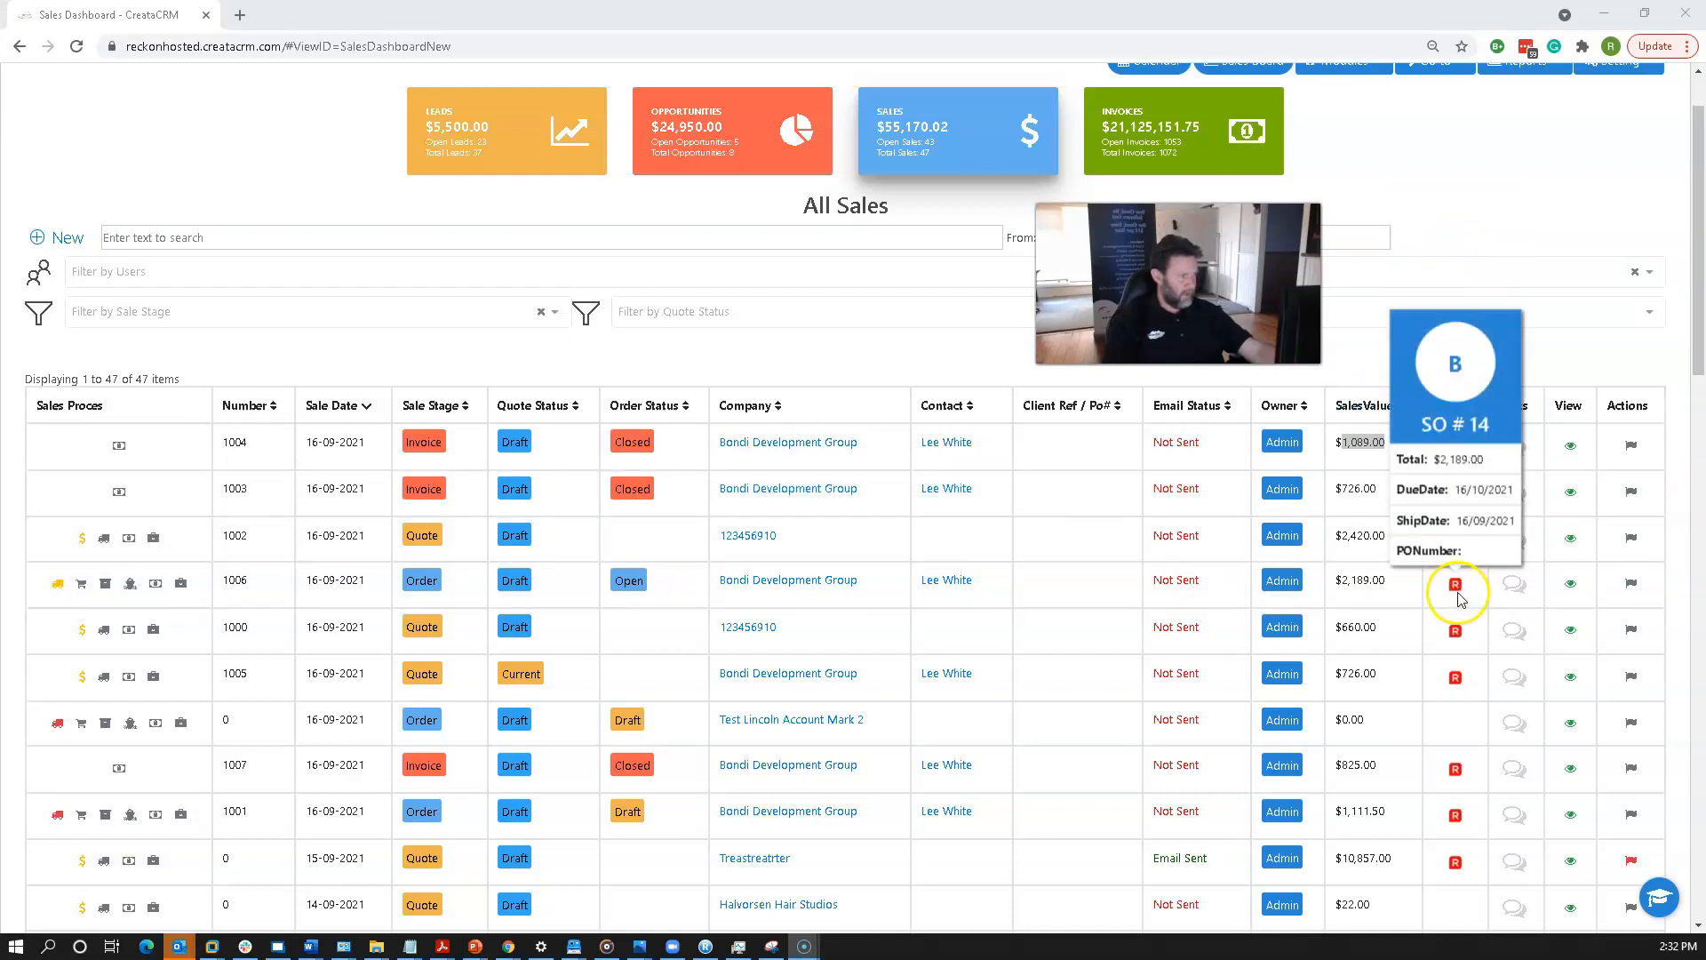
mouse_move(1457, 654)
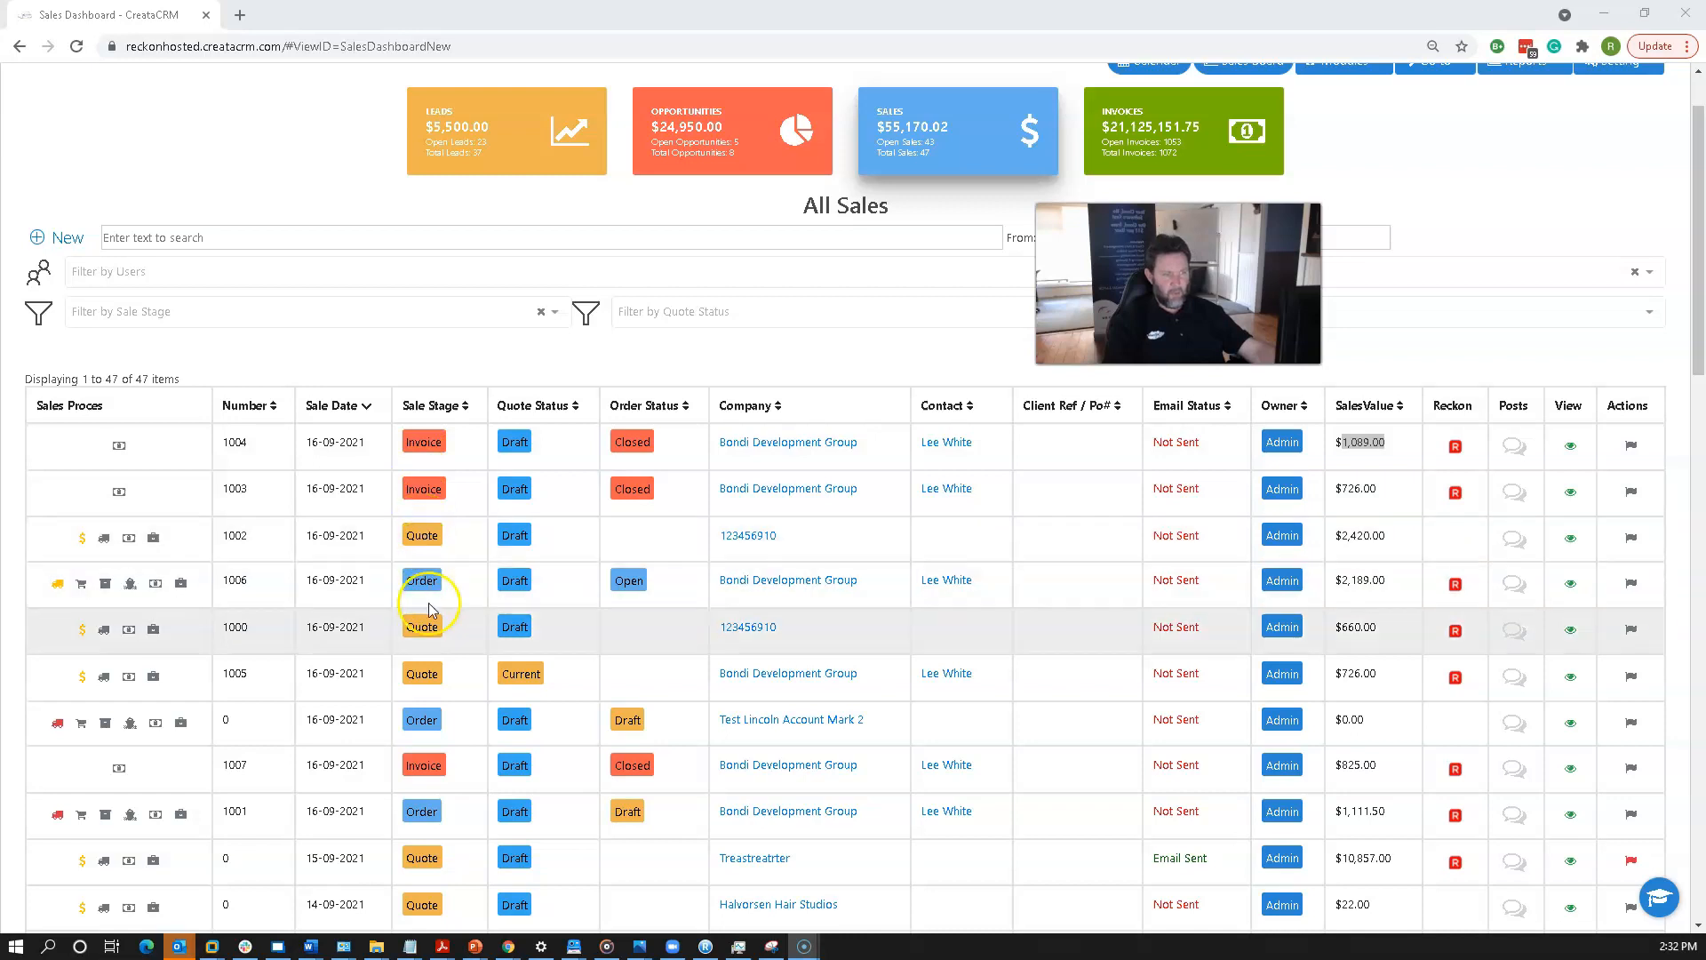
scroll(441, 718, "down", 7)
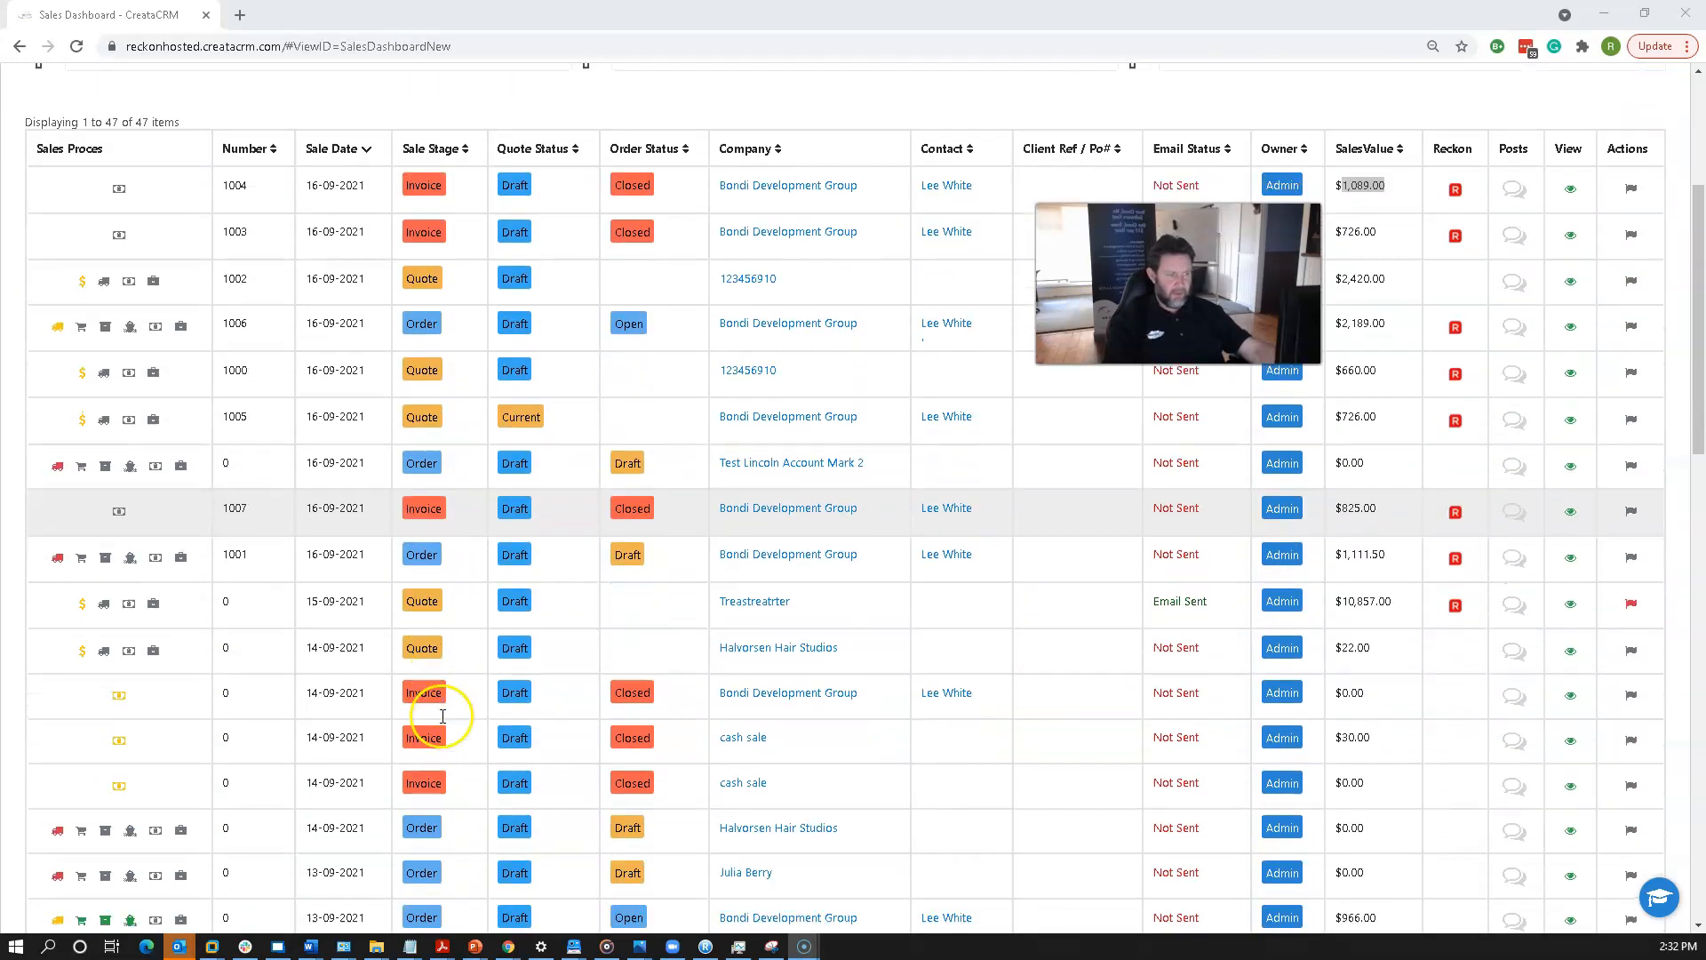
scroll(435, 675, "up", 8)
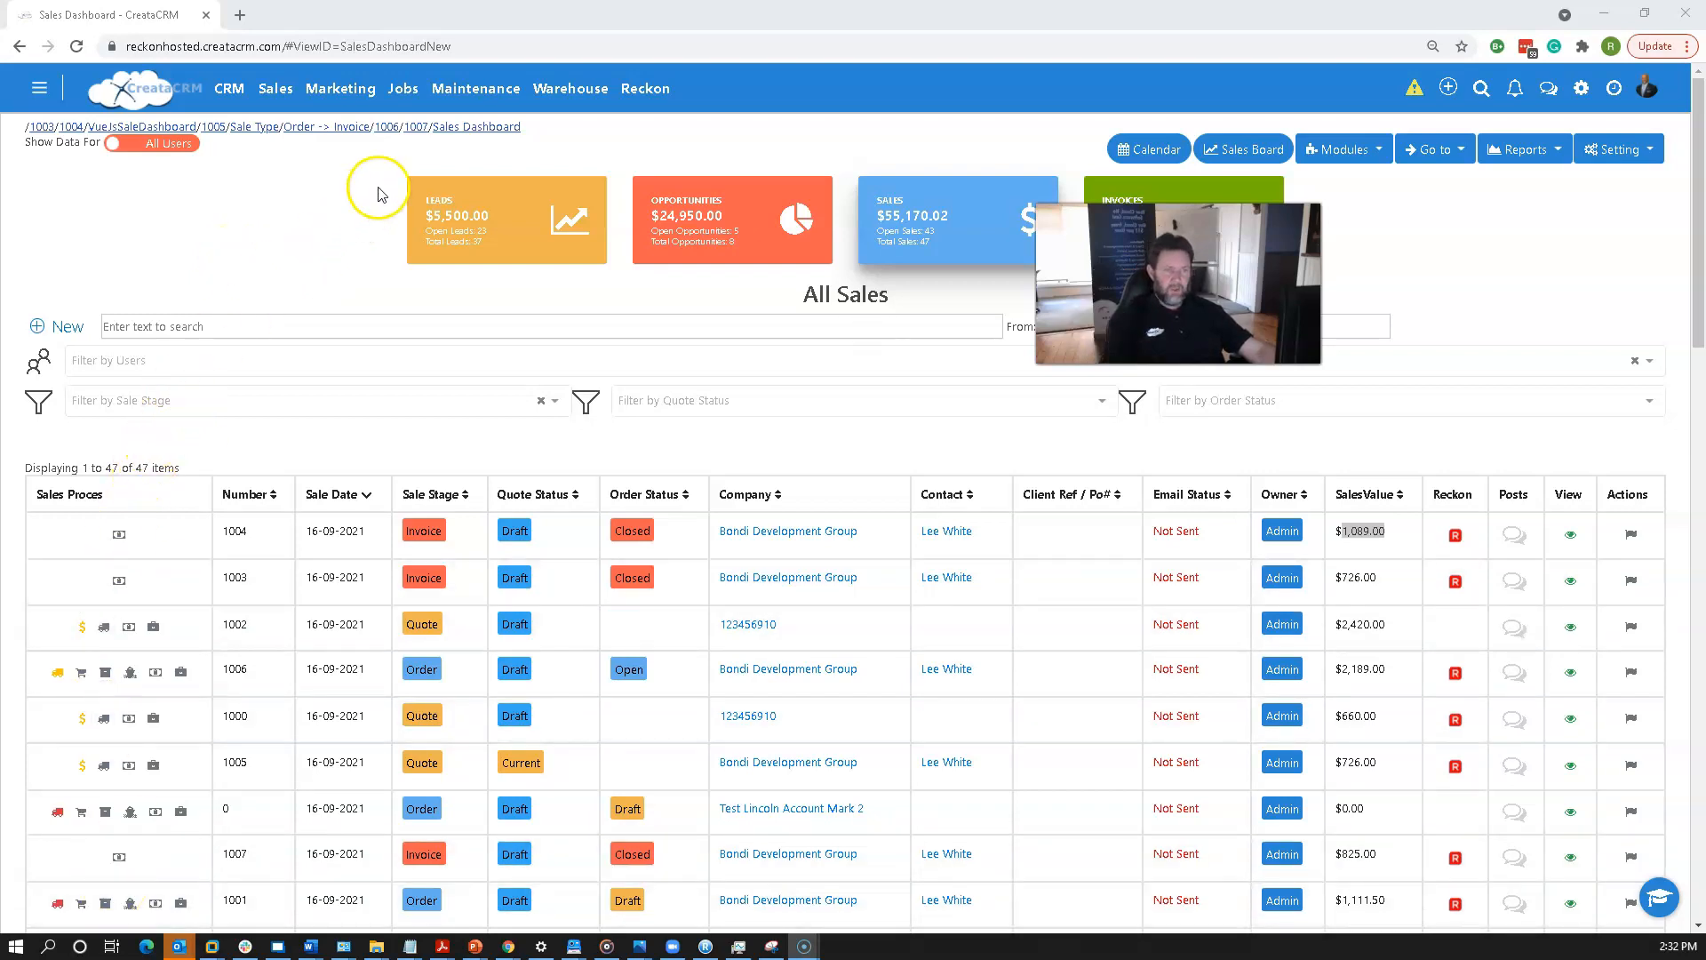
Open sale 1004 and view its Reckon invoice.
left_click(452, 127)
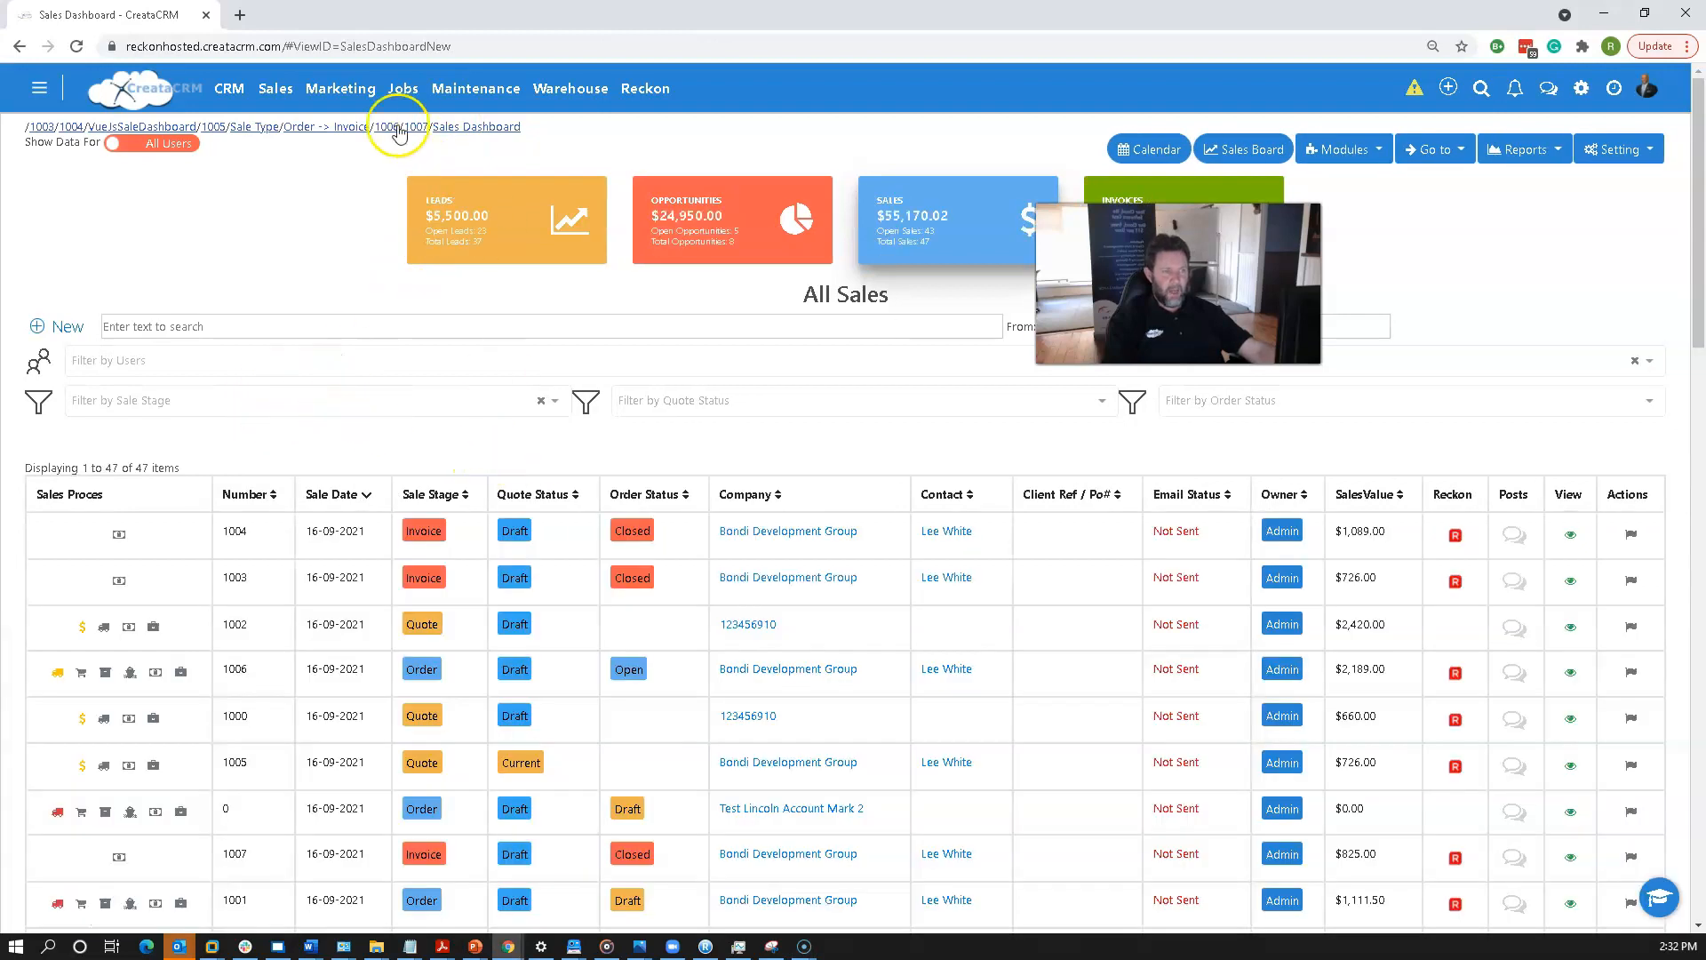
left_click(245, 531)
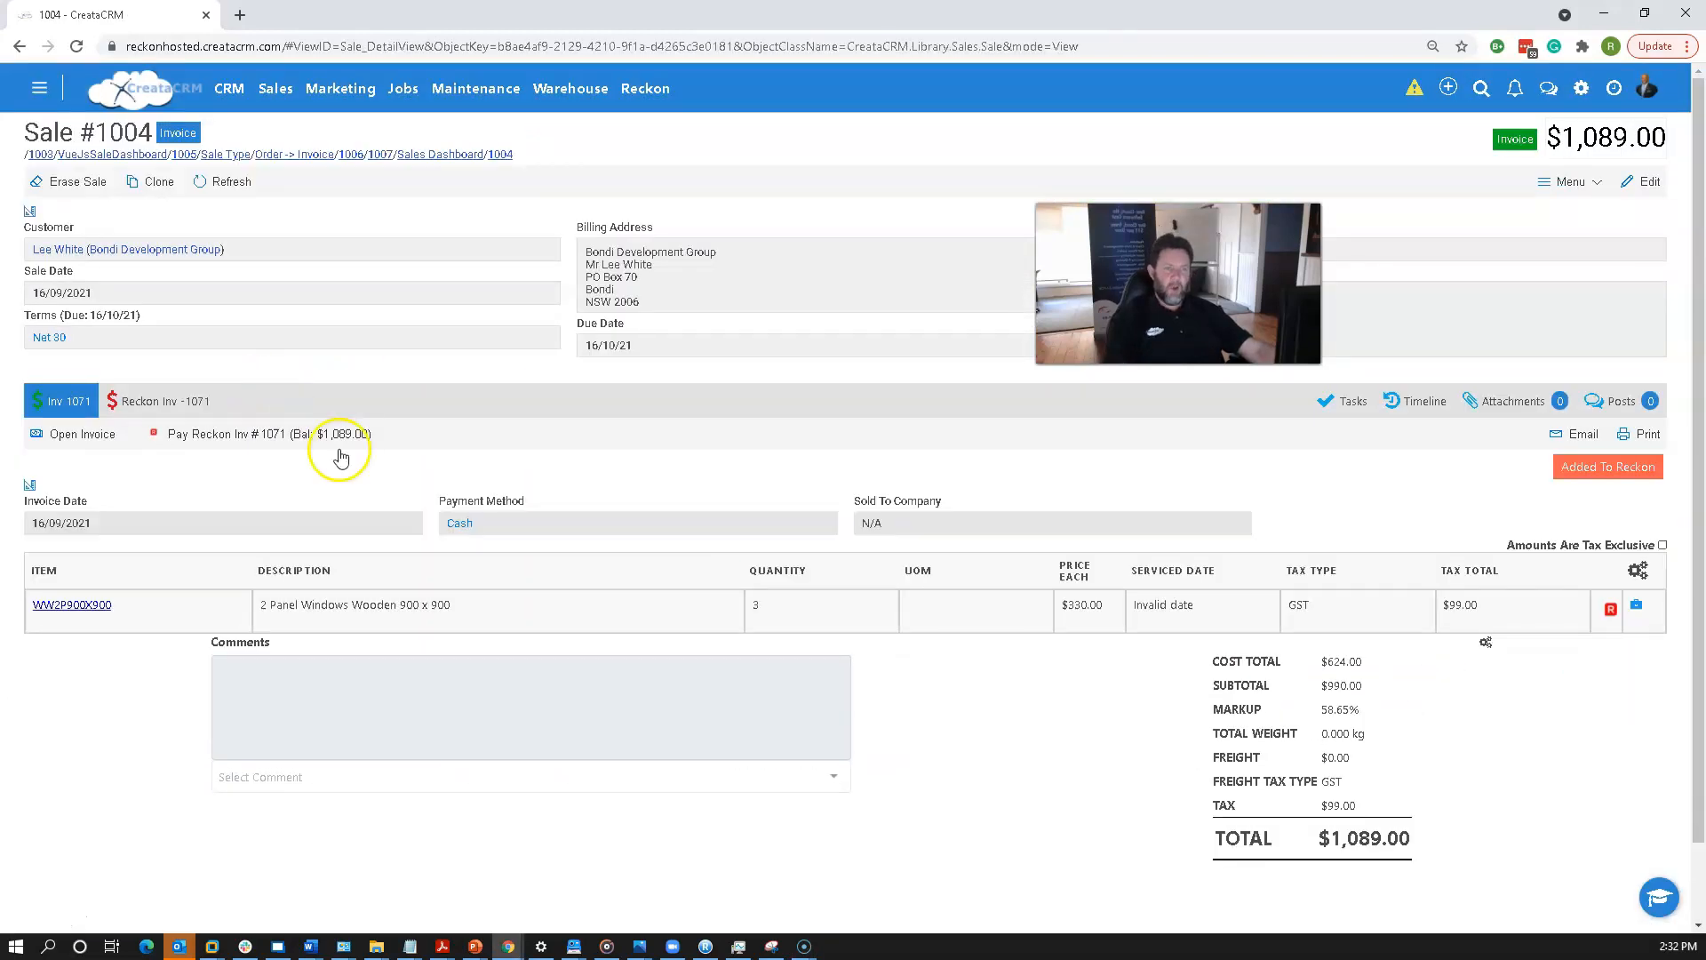
left_click(180, 397)
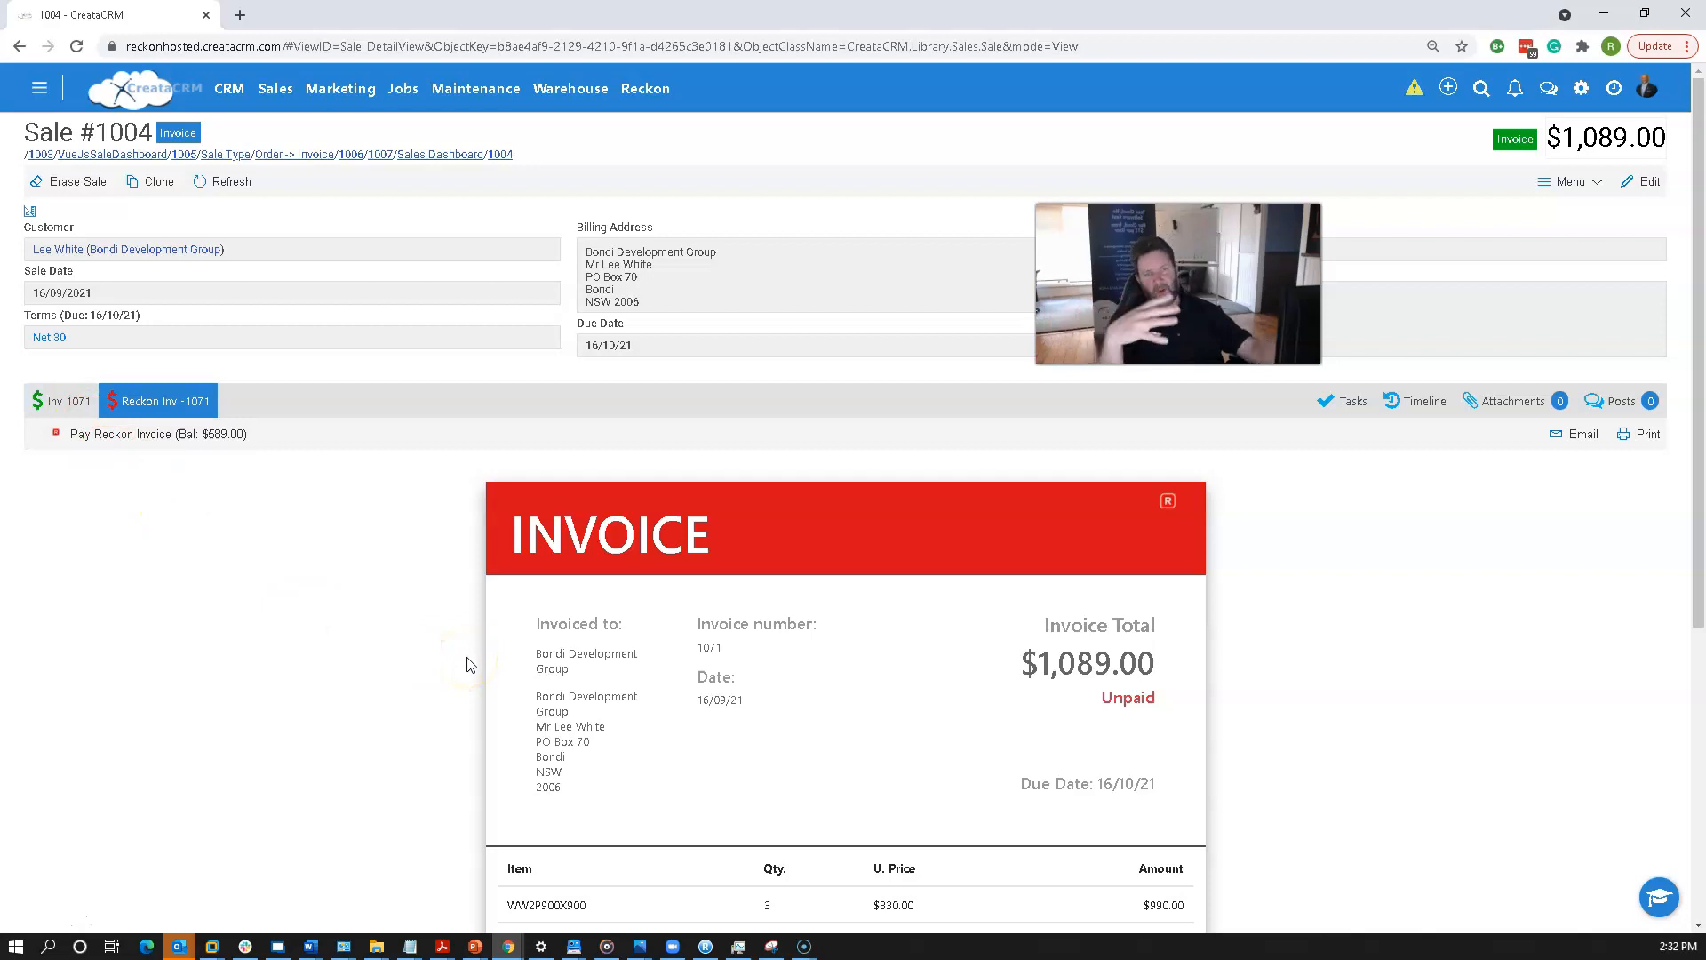
Open Bondi Development Group's company record and view its Reckon invoices.
left_click(138, 249)
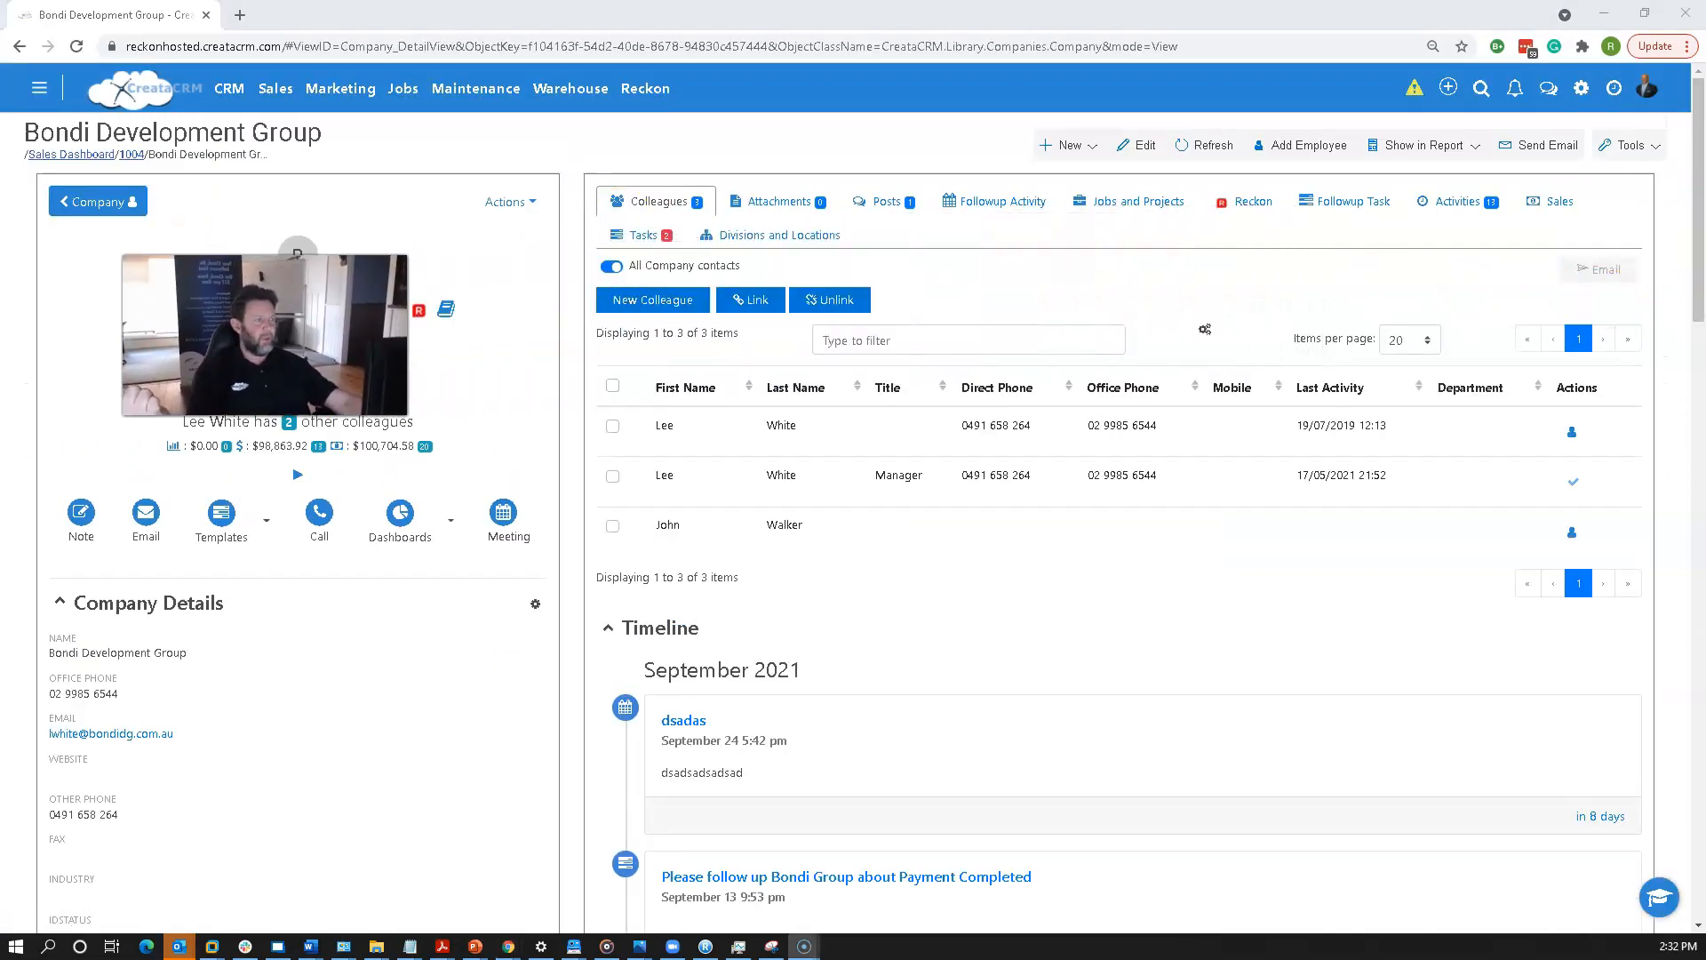
left_click(1253, 212)
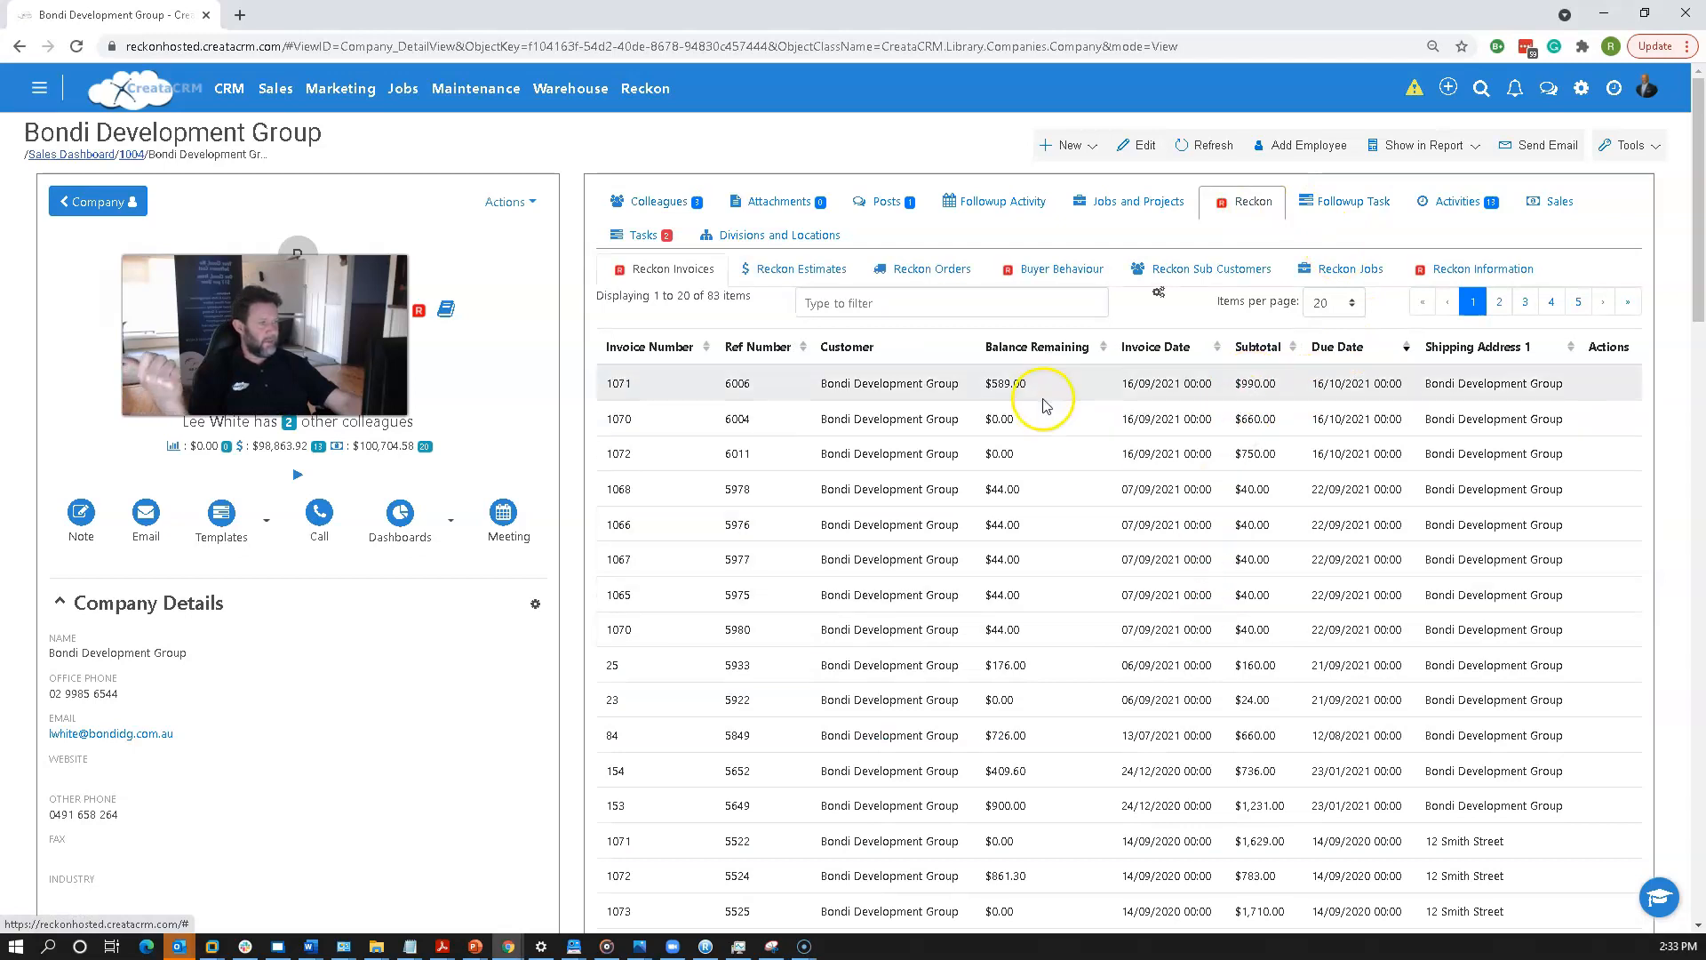
Open sale 1007 from the company's sales list and view its Reckon invoice.
left_click(1550, 201)
left_click(775, 268)
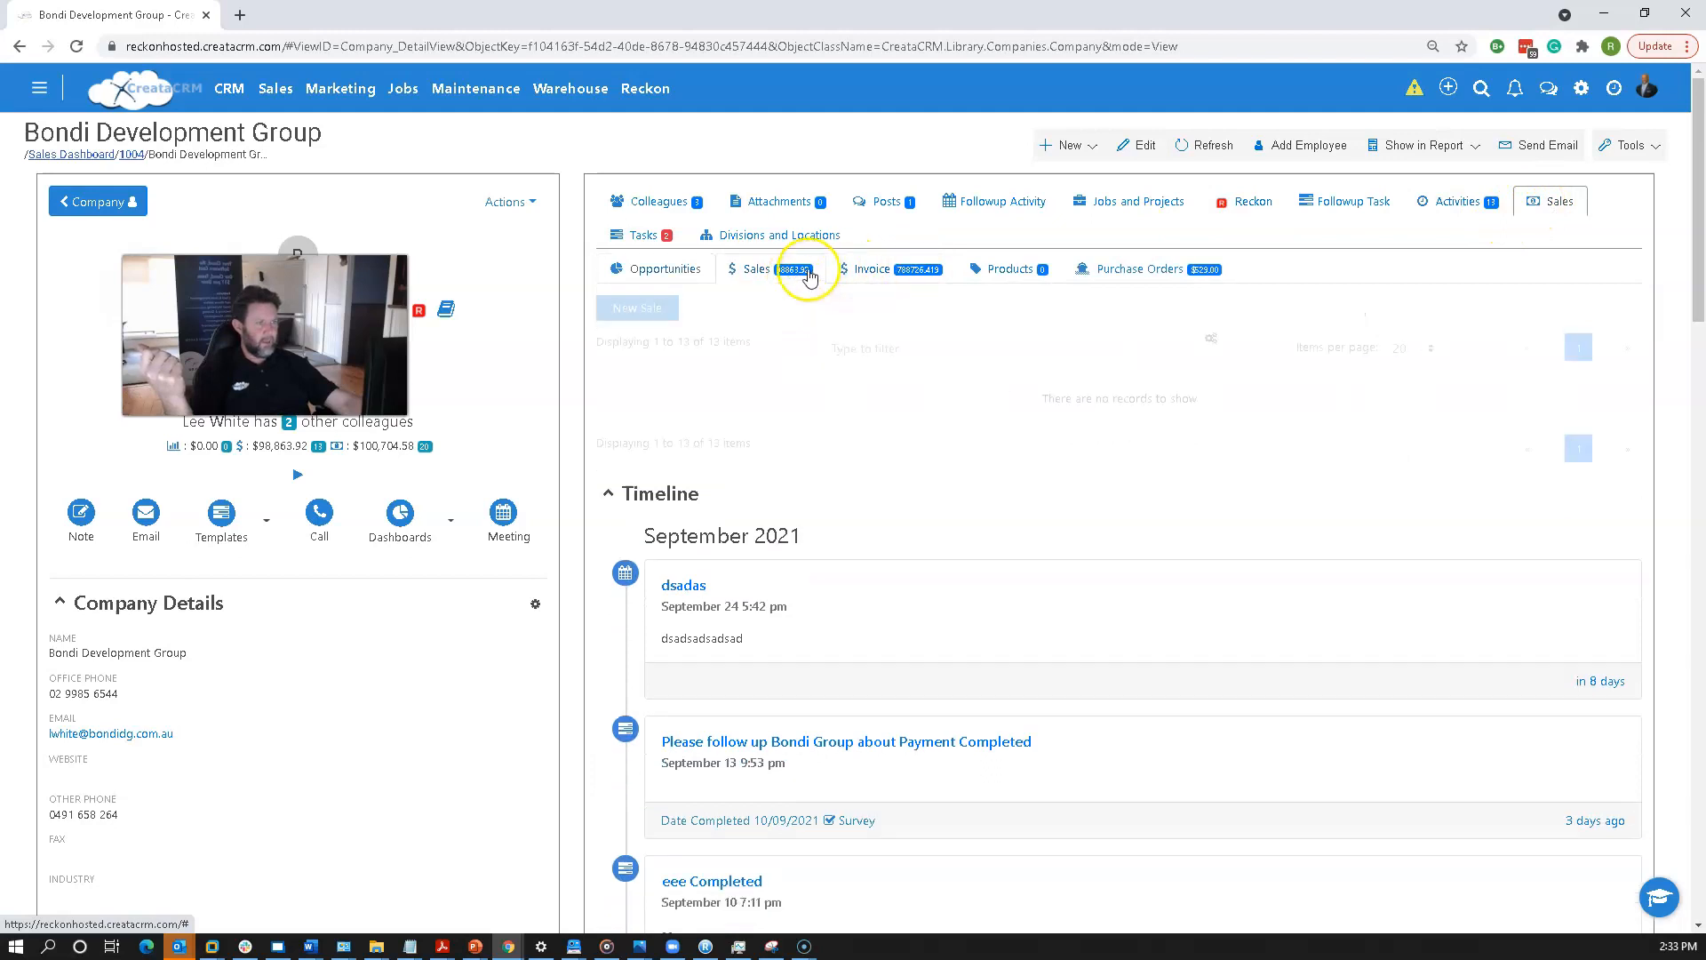
left_click(877, 451)
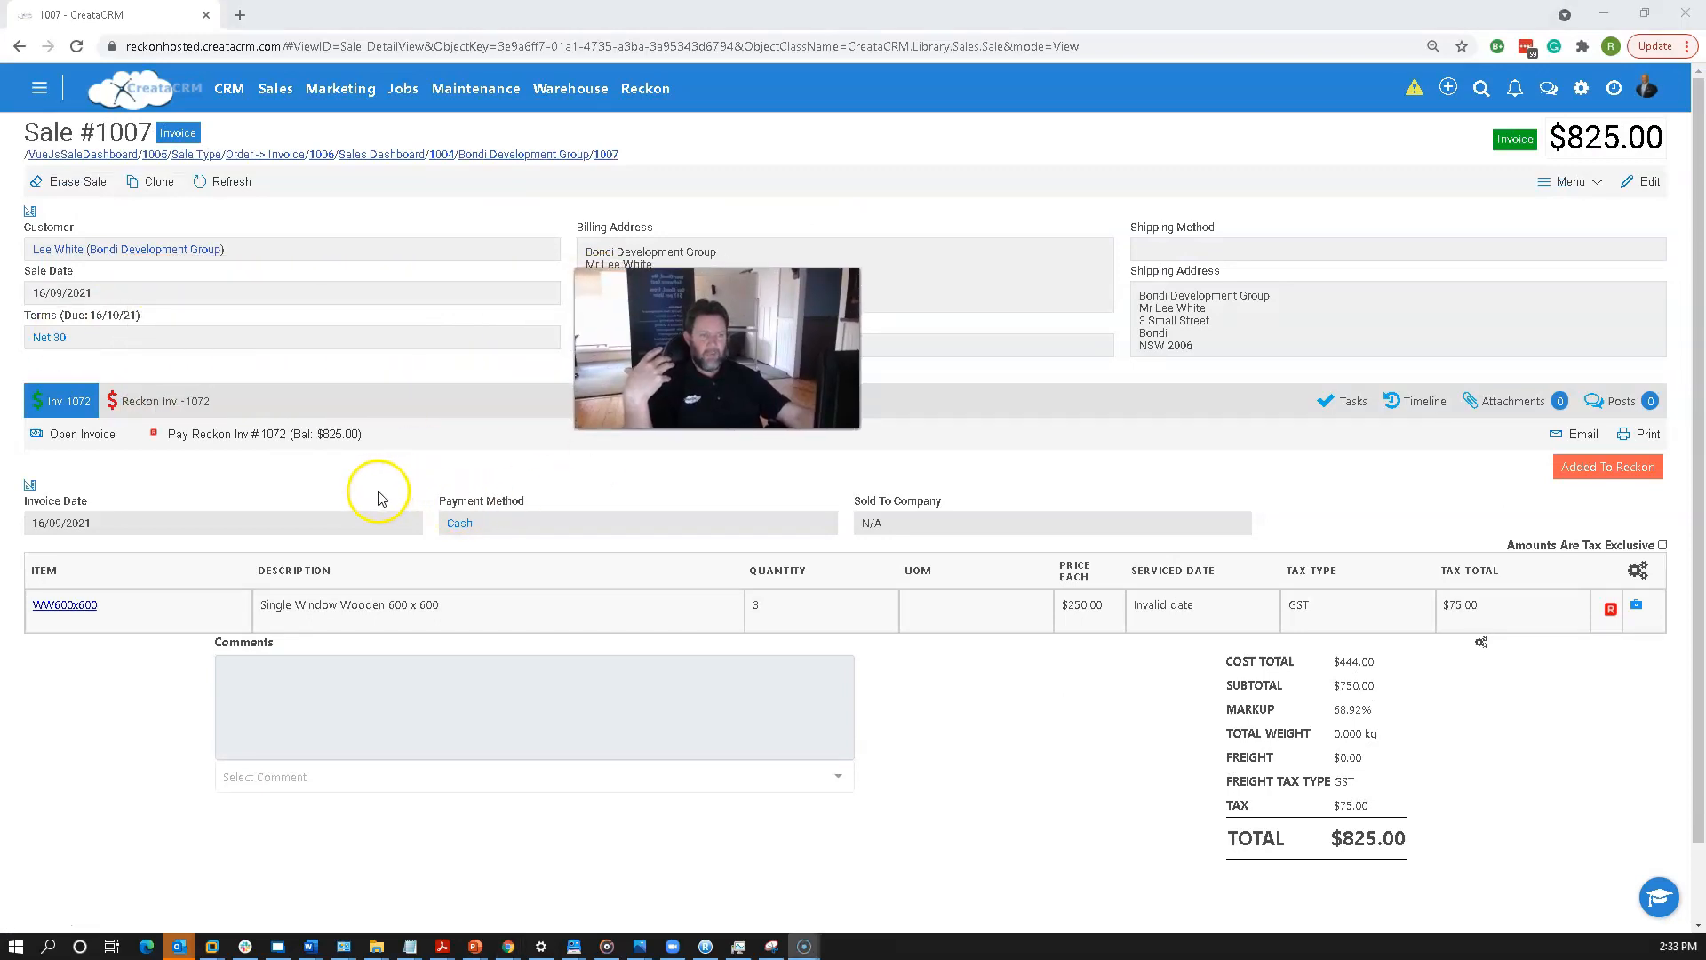
left_click(159, 403)
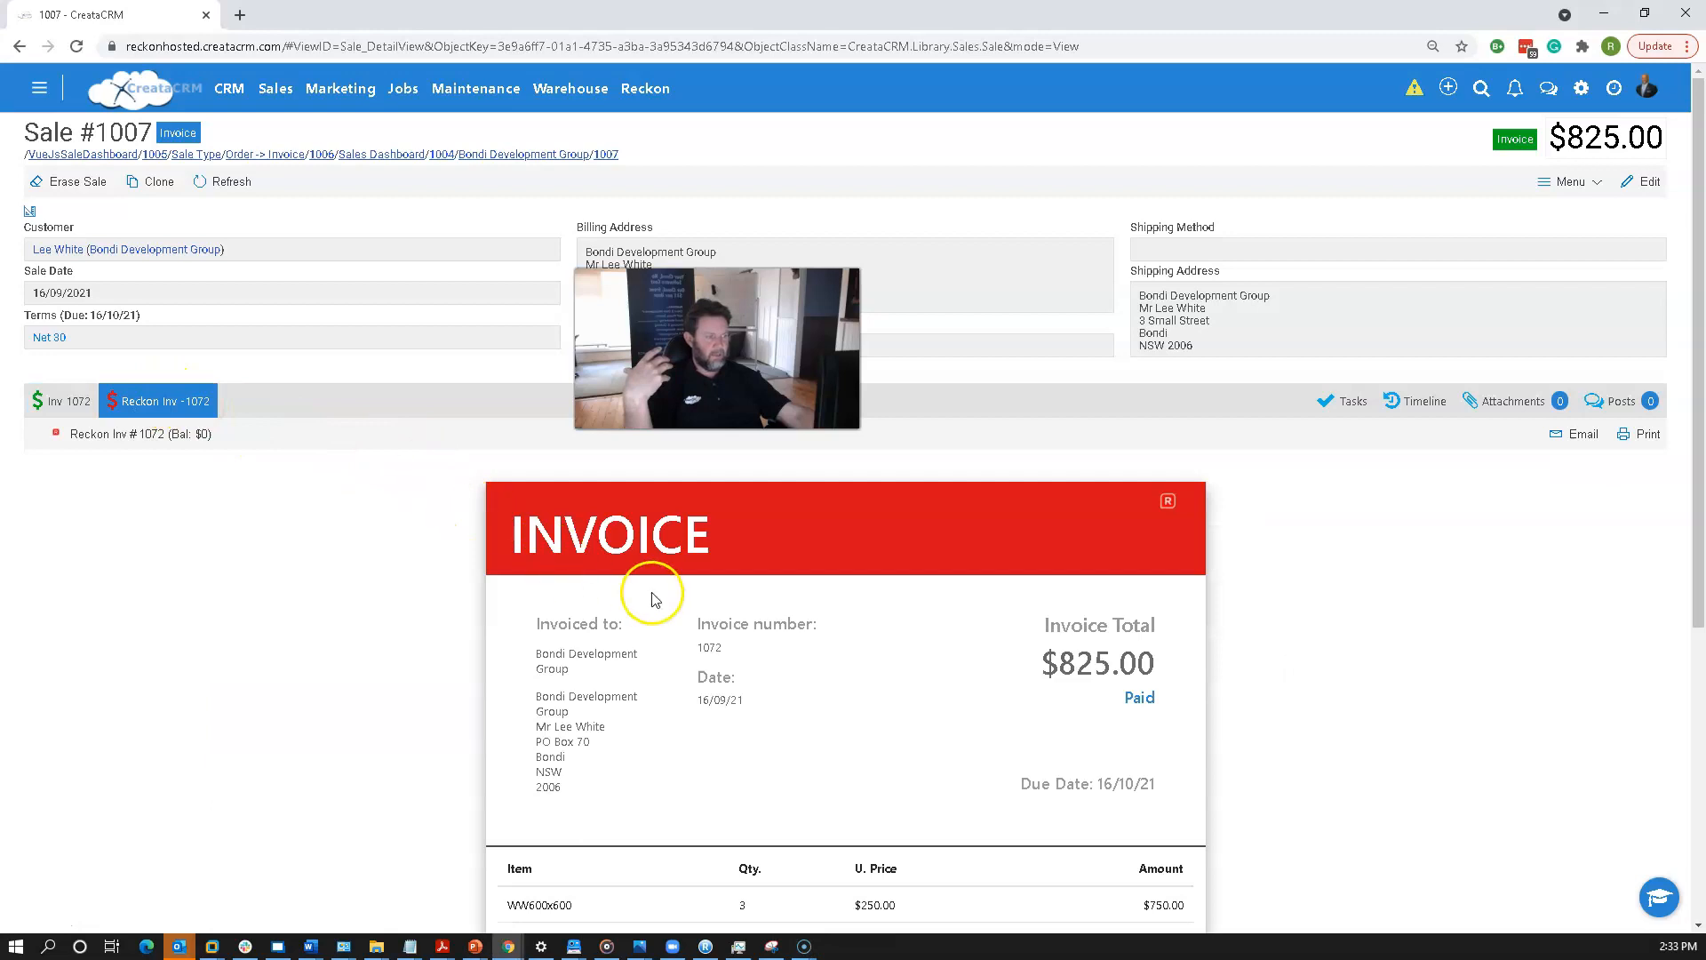